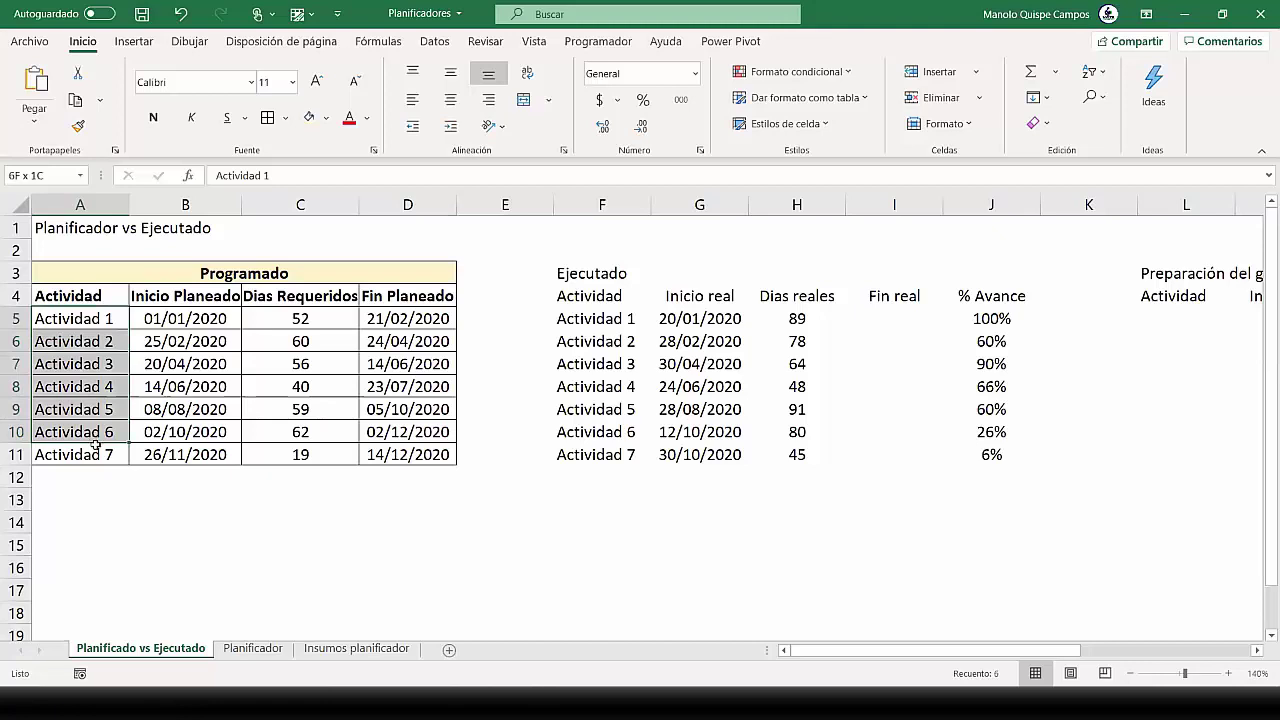
Review the columns of the Programado table and inspect the Fin Planeado formula for Actividad 1
left_click_drag(205, 296, 213, 445)
left_click_drag(313, 293, 325, 456)
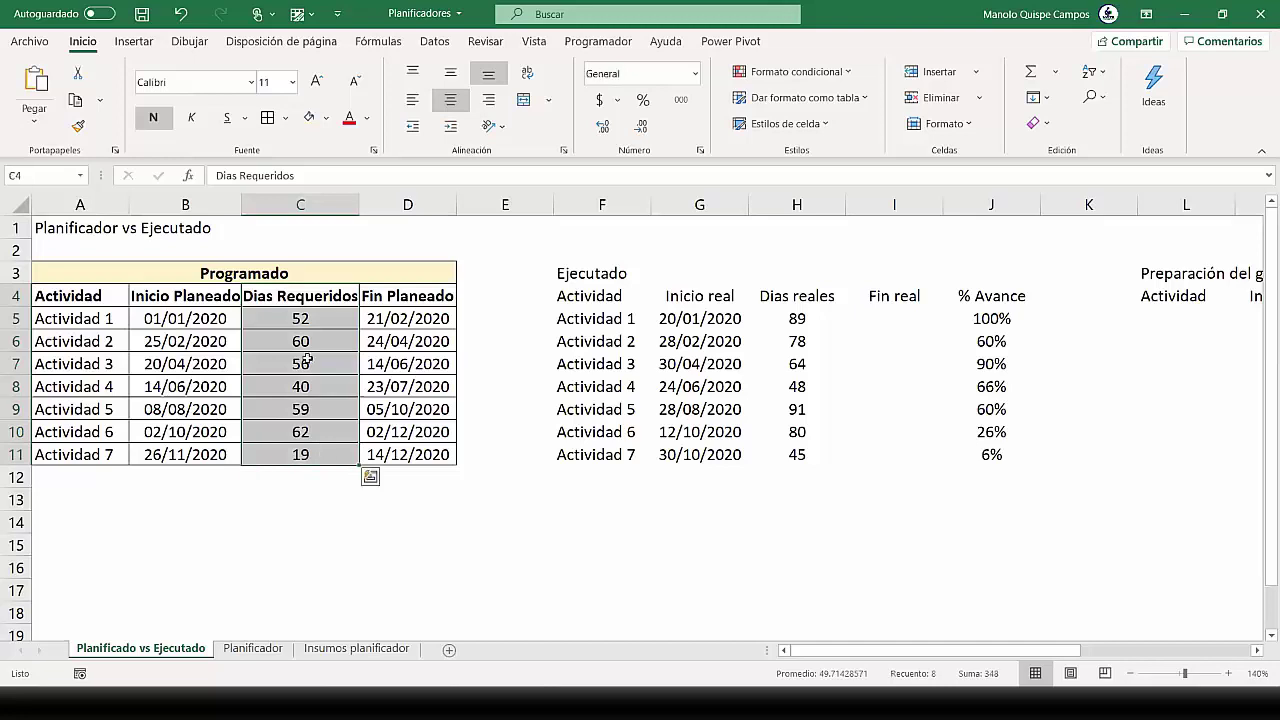
left_click(303, 204)
left_click(185, 204)
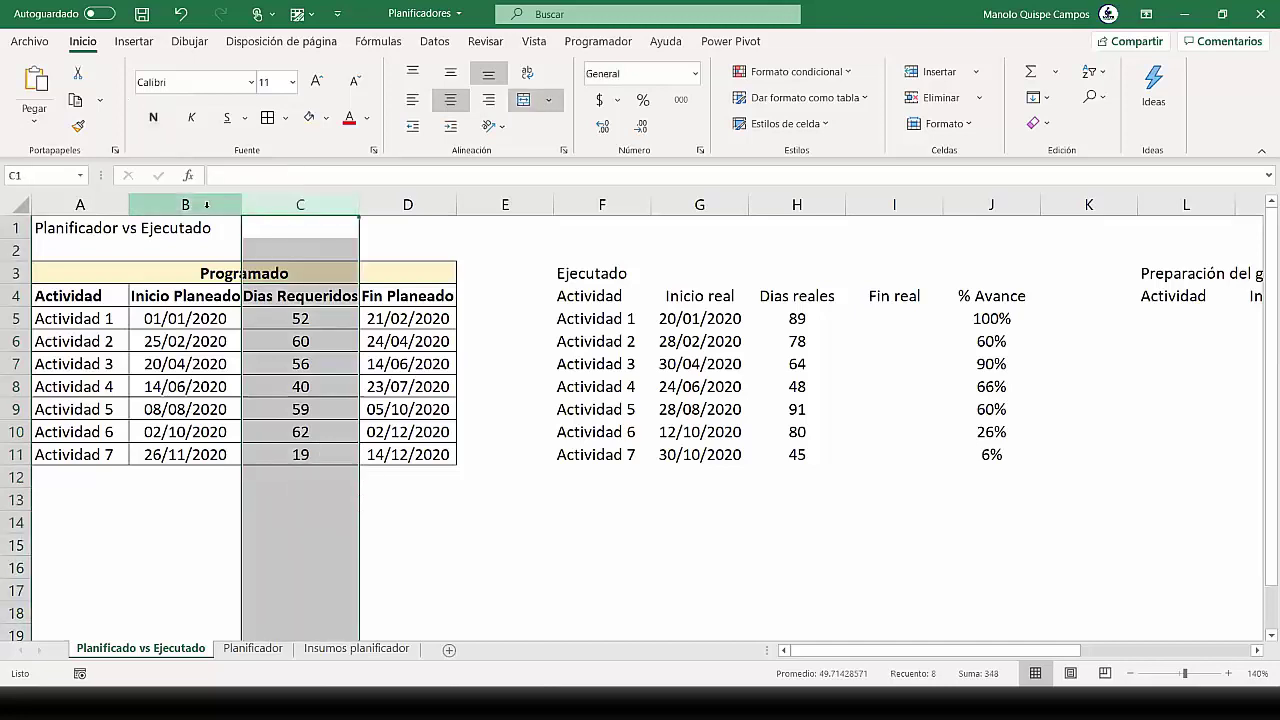
left_click(403, 204)
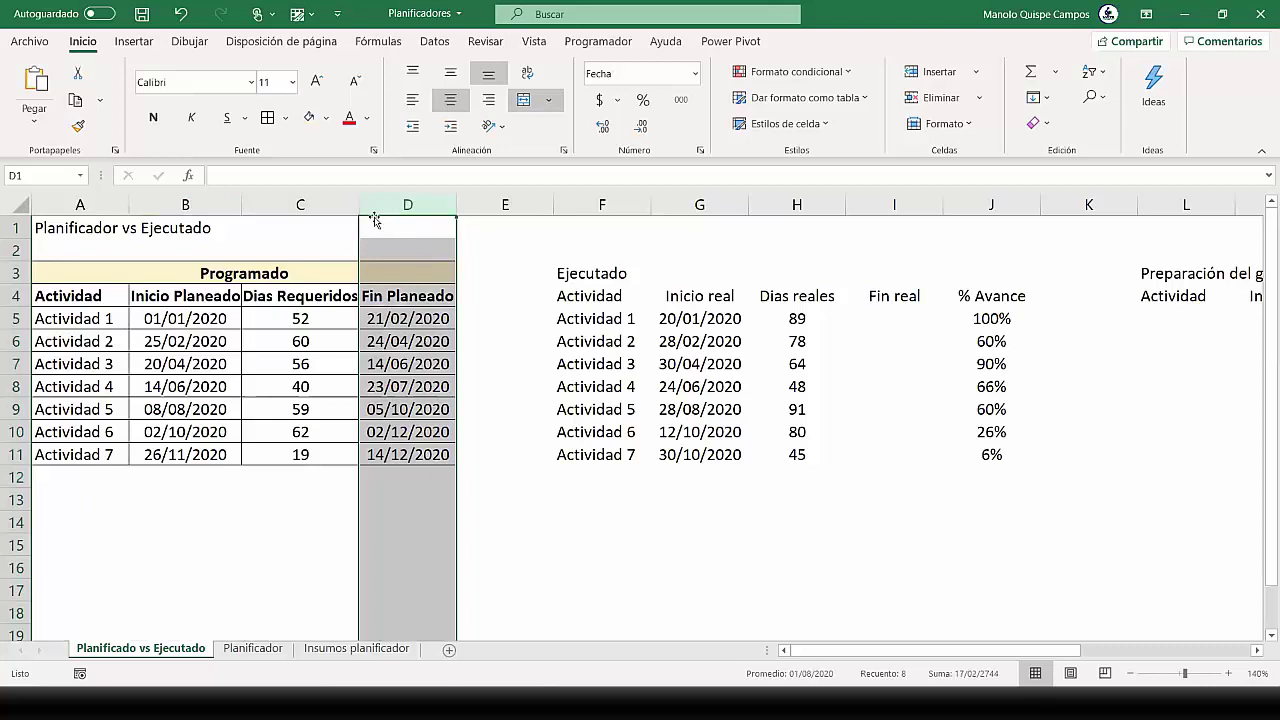
left_click(300, 318)
left_click(236, 318)
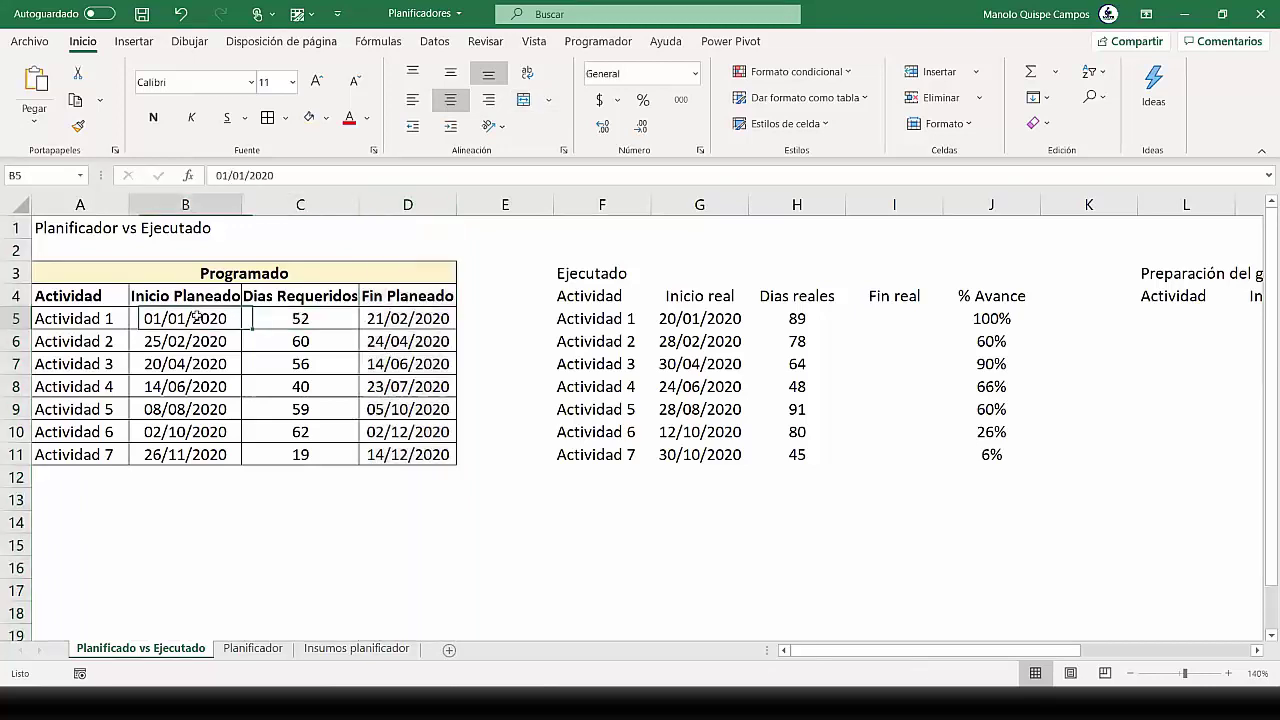
left_click(298, 320)
left_click(381, 323)
double_click(381, 323)
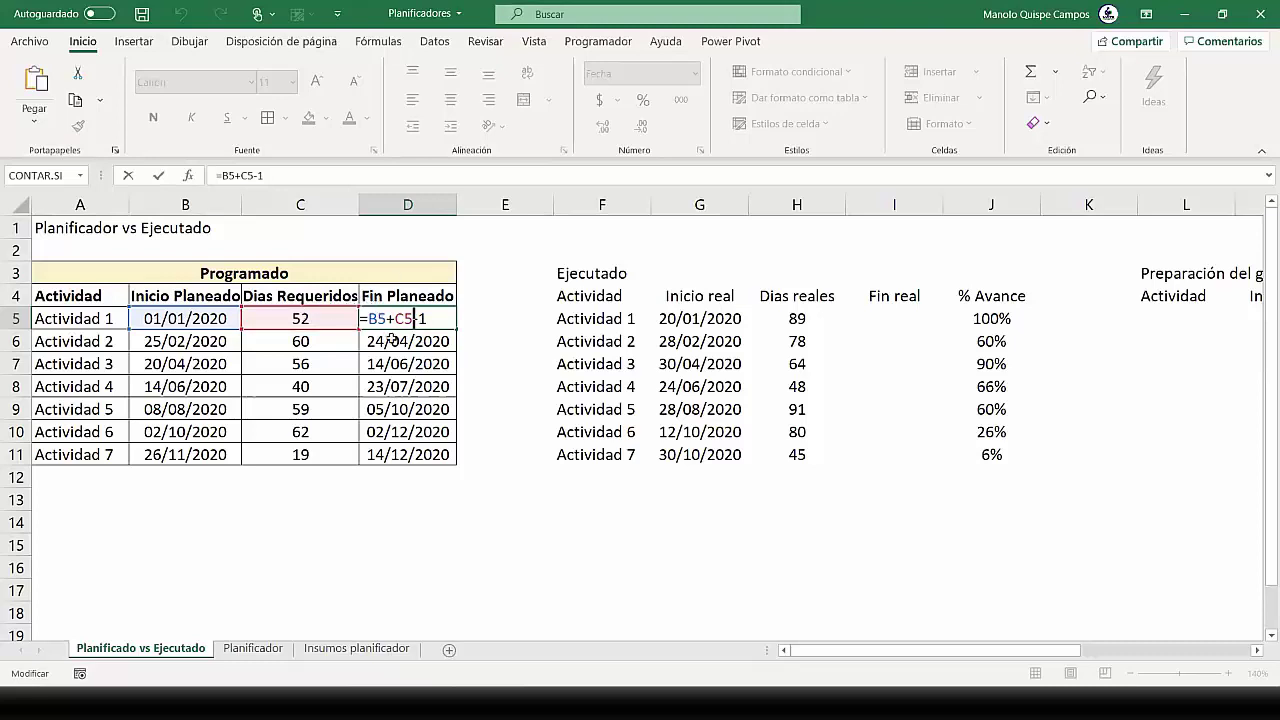
key("Return")
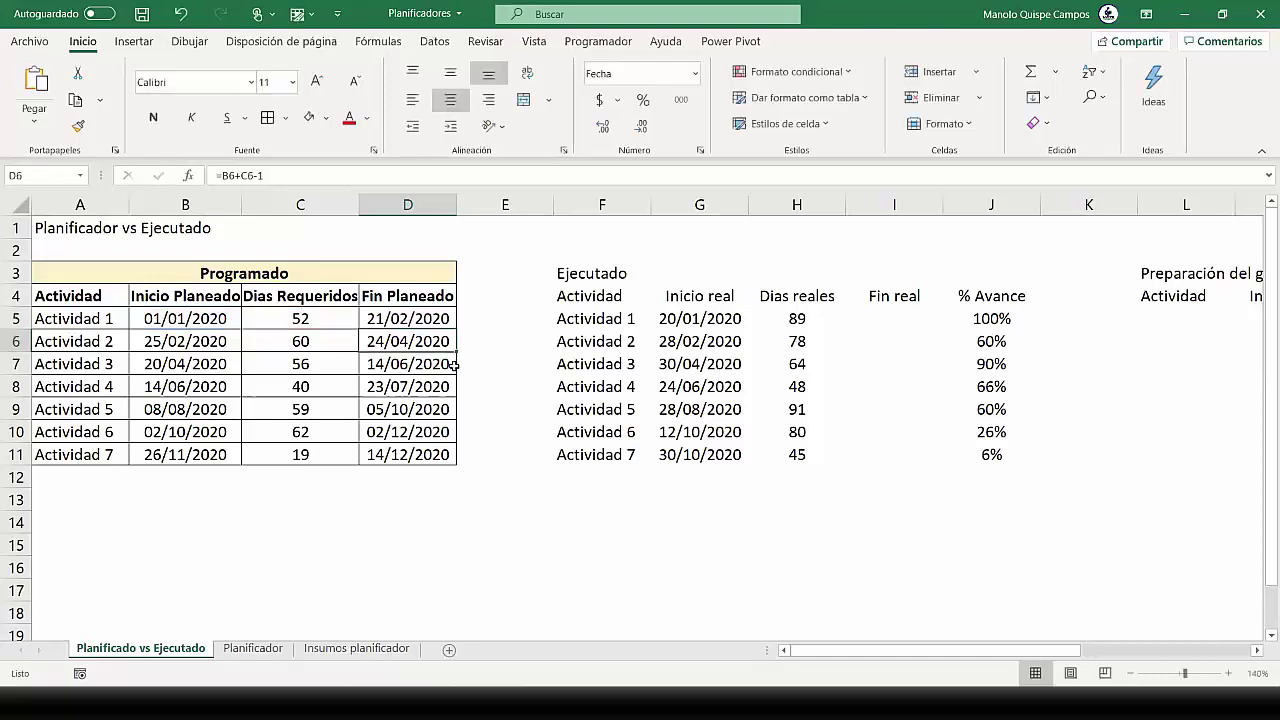
left_click(431, 318)
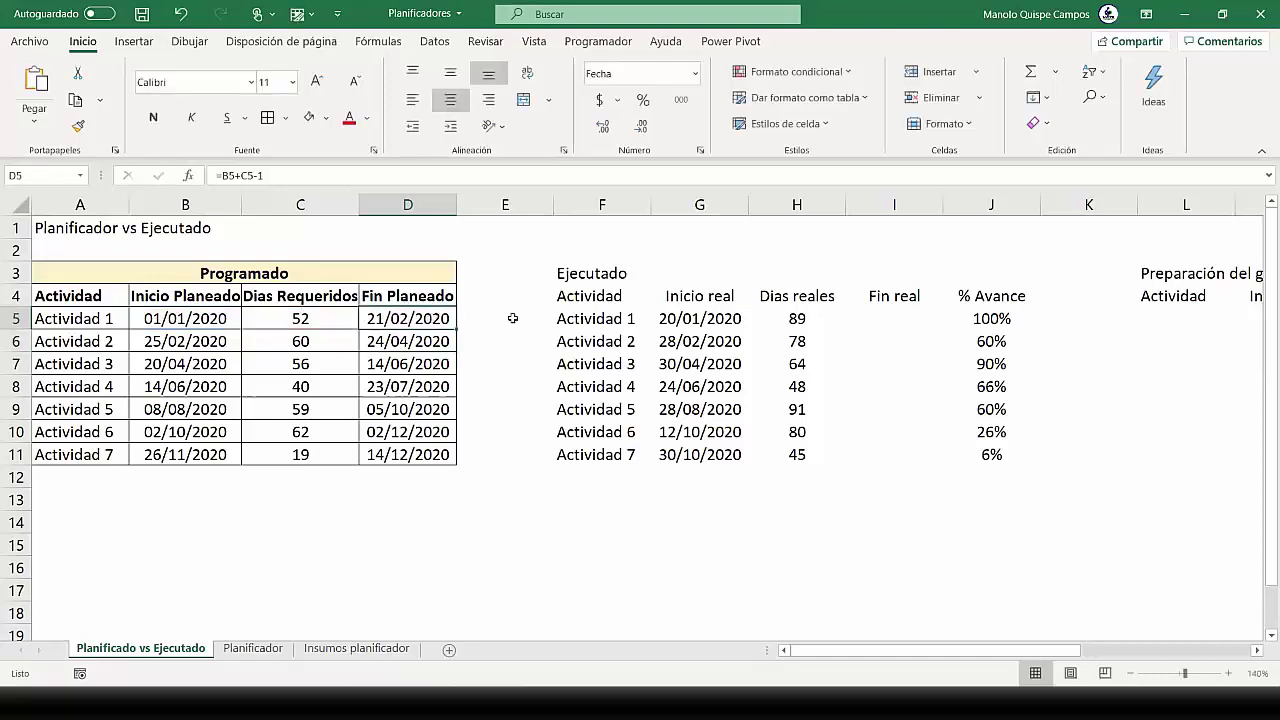
Merge and centre the Ejecutado title across F3:J3 and apply all borders to the F3:J11 table
left_click_drag(587, 277, 1035, 283)
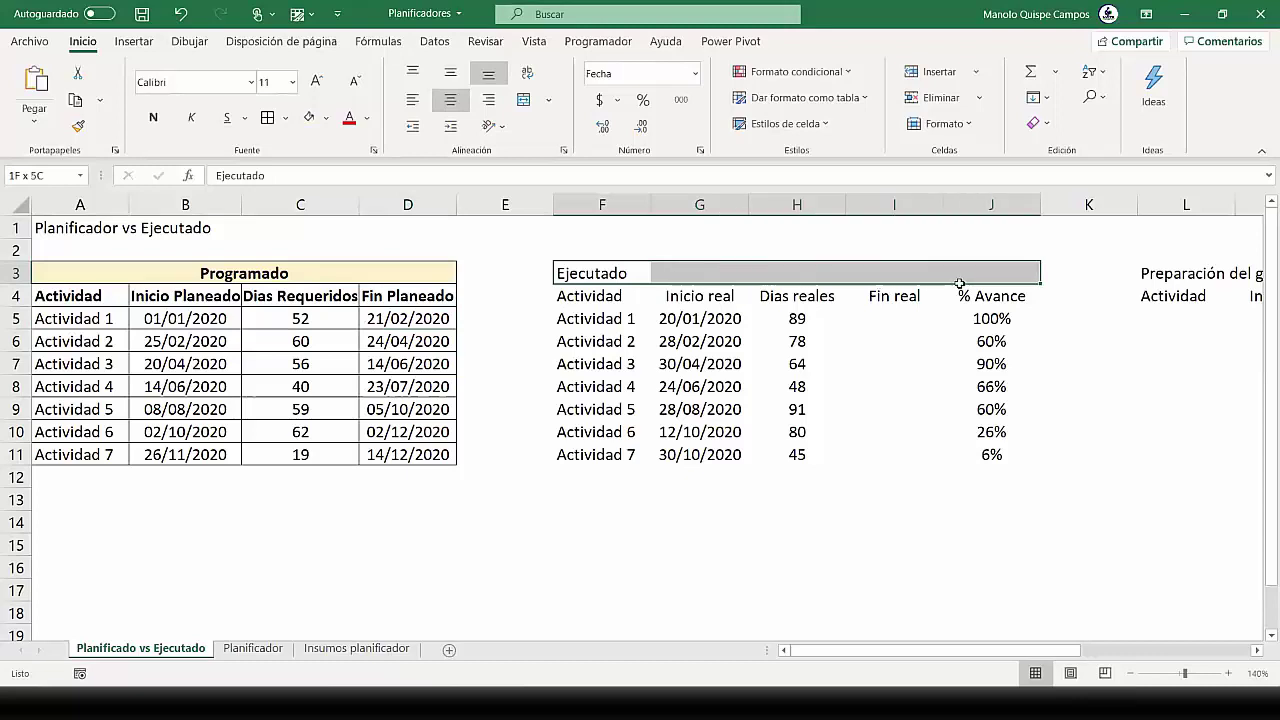
left_click(524, 104)
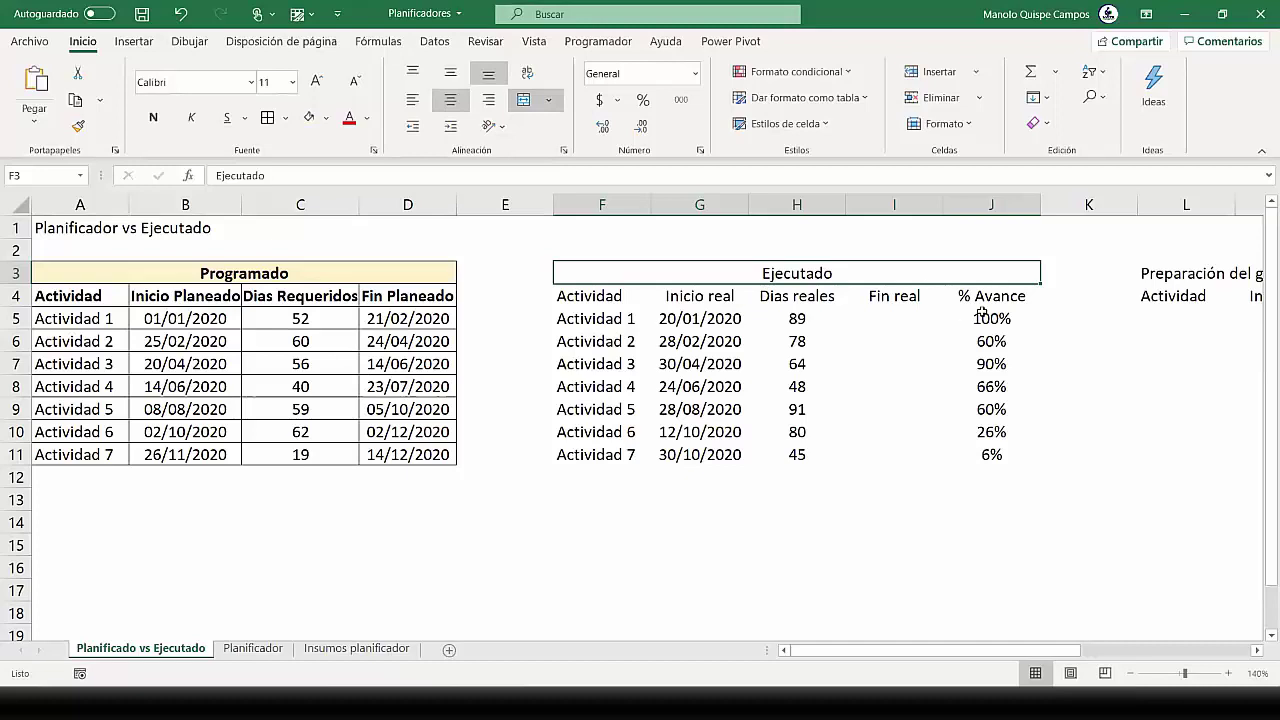
left_click_drag(990, 298, 991, 455)
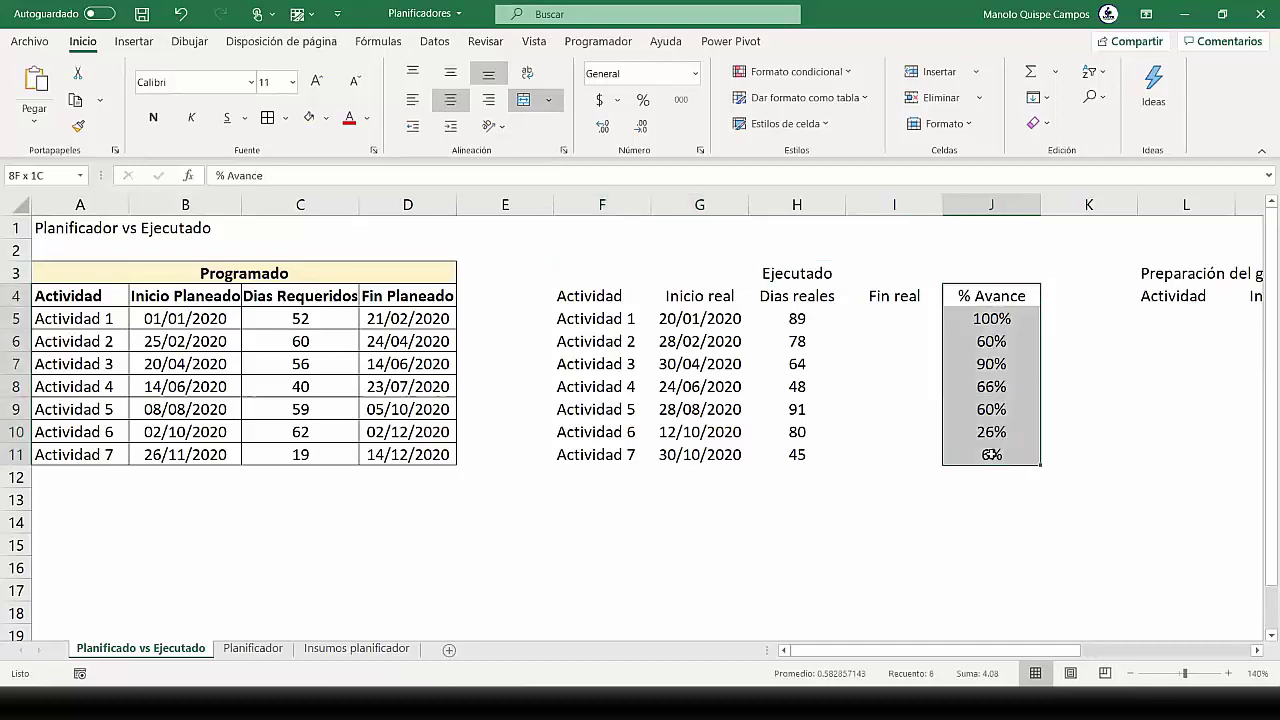
left_click(570, 300)
left_click_drag(682, 278, 796, 456)
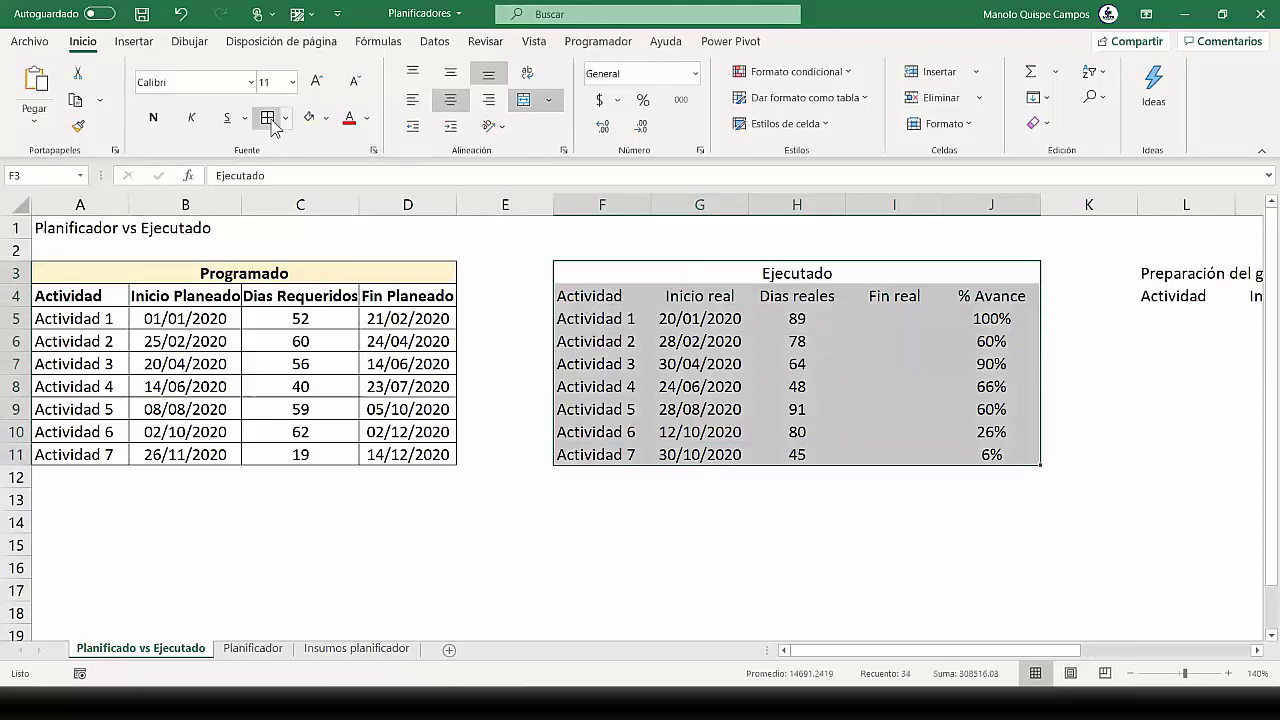
Fill the Ejecutado title and its column headers with the lightest theme orange and make them bold
left_click(657, 263)
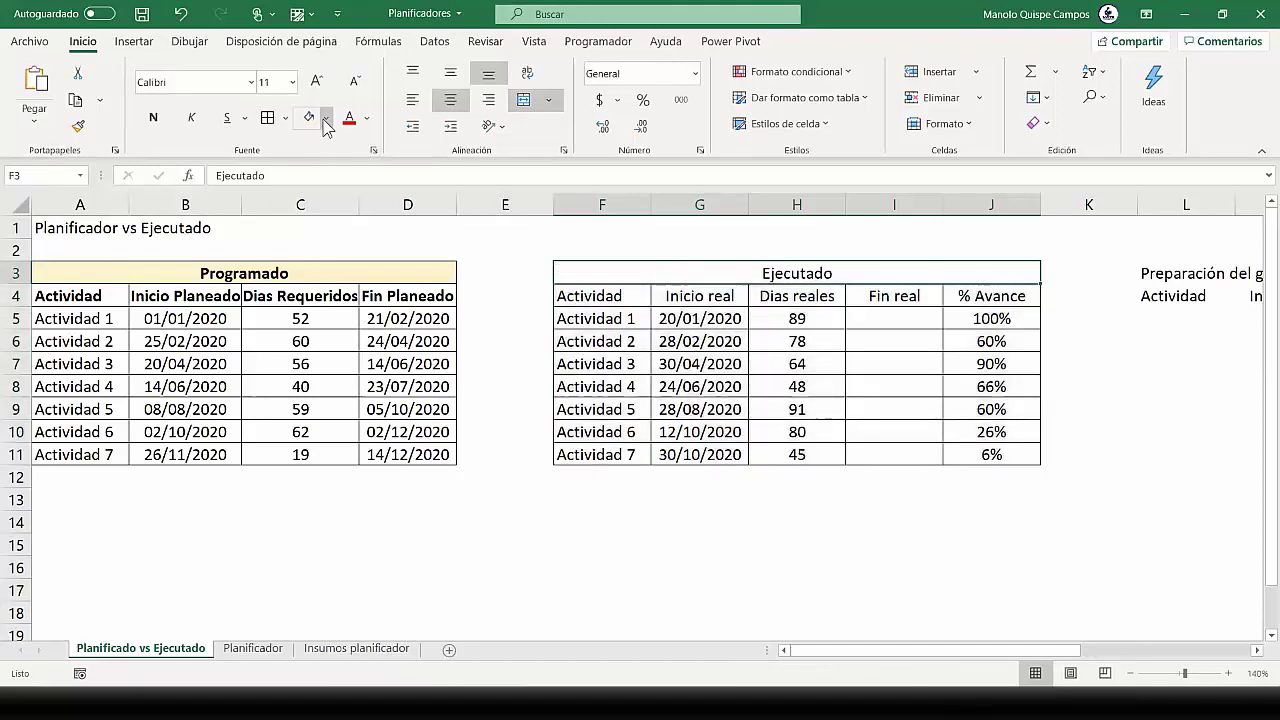
left_click(326, 119)
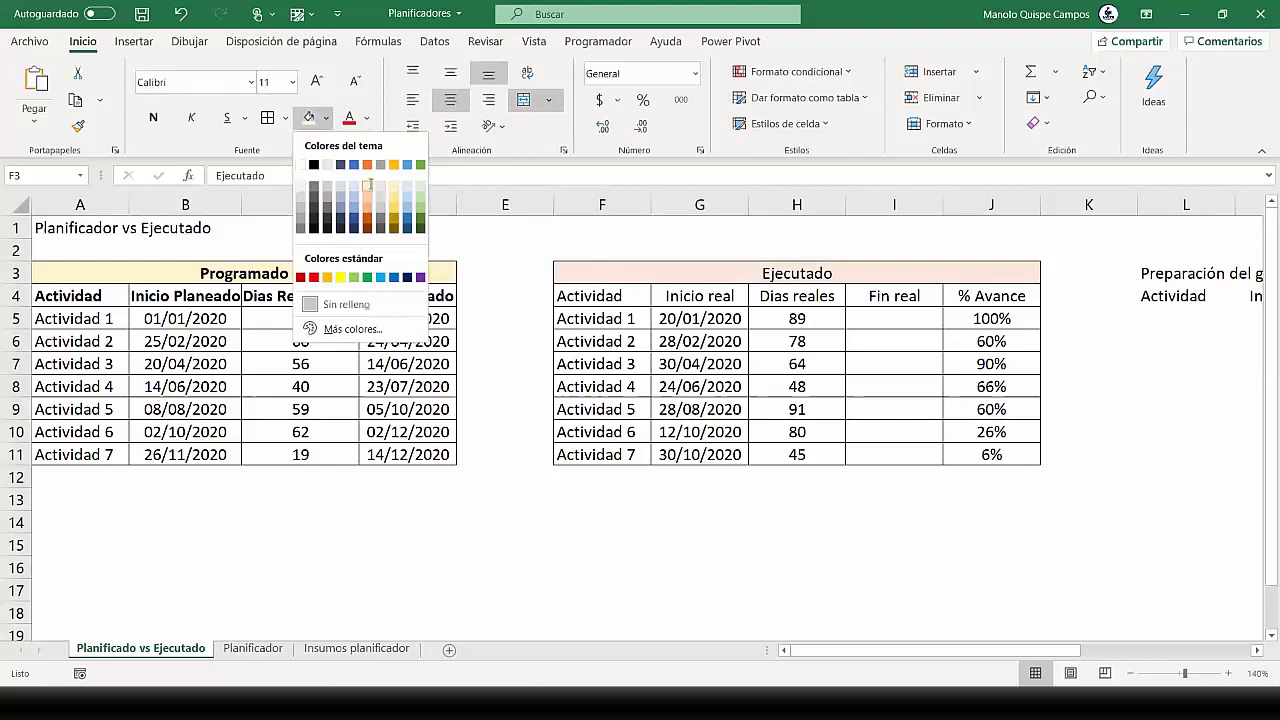
left_click(369, 185)
left_click(153, 118)
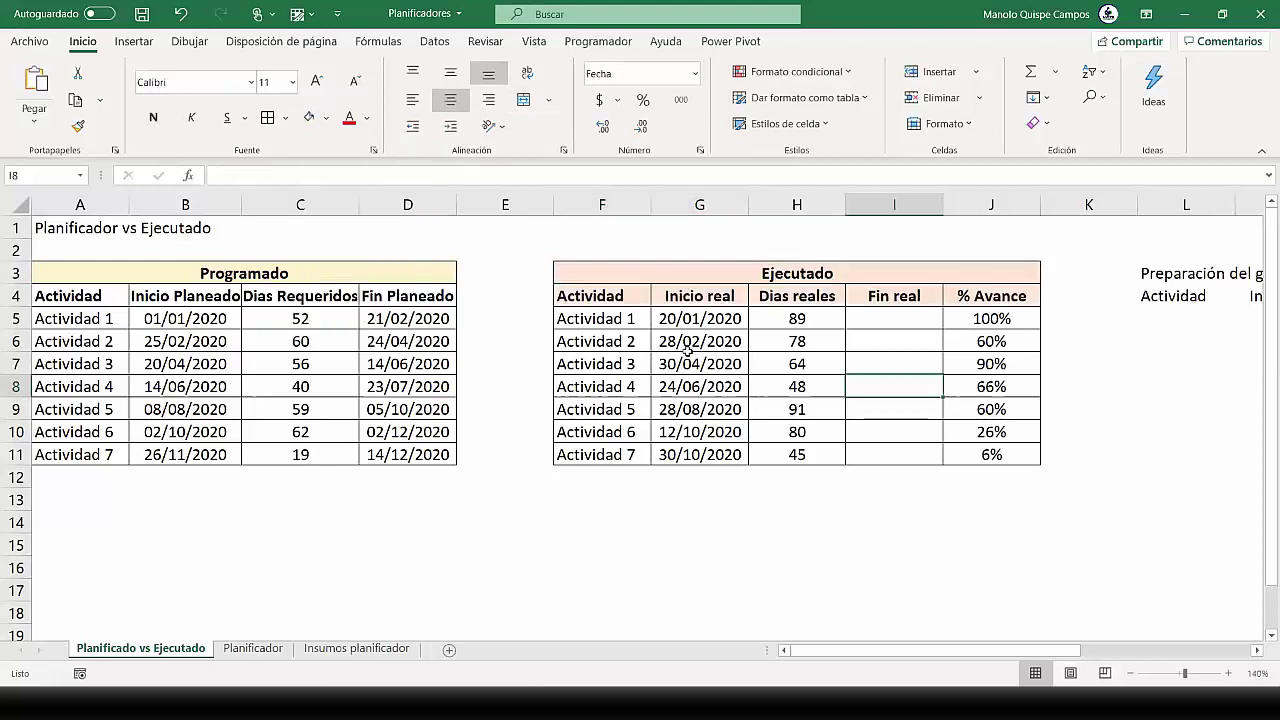
left_click(621, 321)
left_click_drag(720, 316, 720, 454)
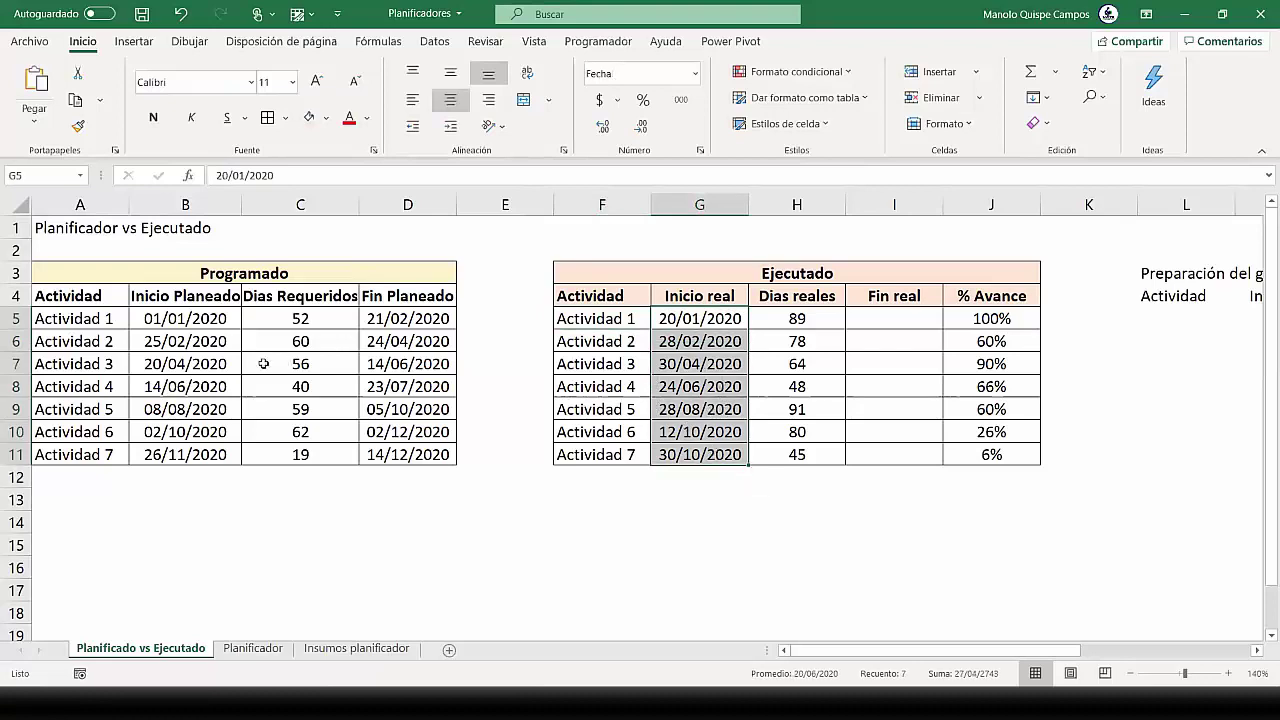
left_click_drag(797, 317, 800, 454)
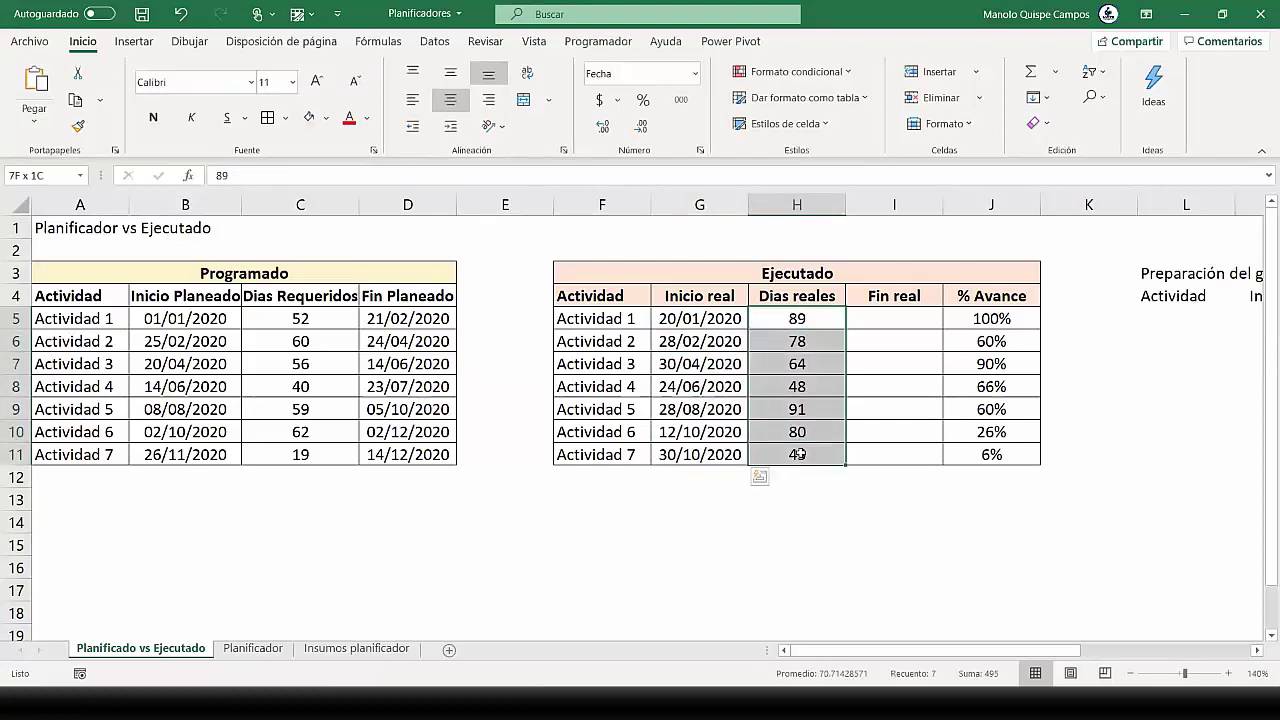
Calculate Fin real in I5 with =G5+H5-1 and fill the formula down to I11
left_click(918, 316)
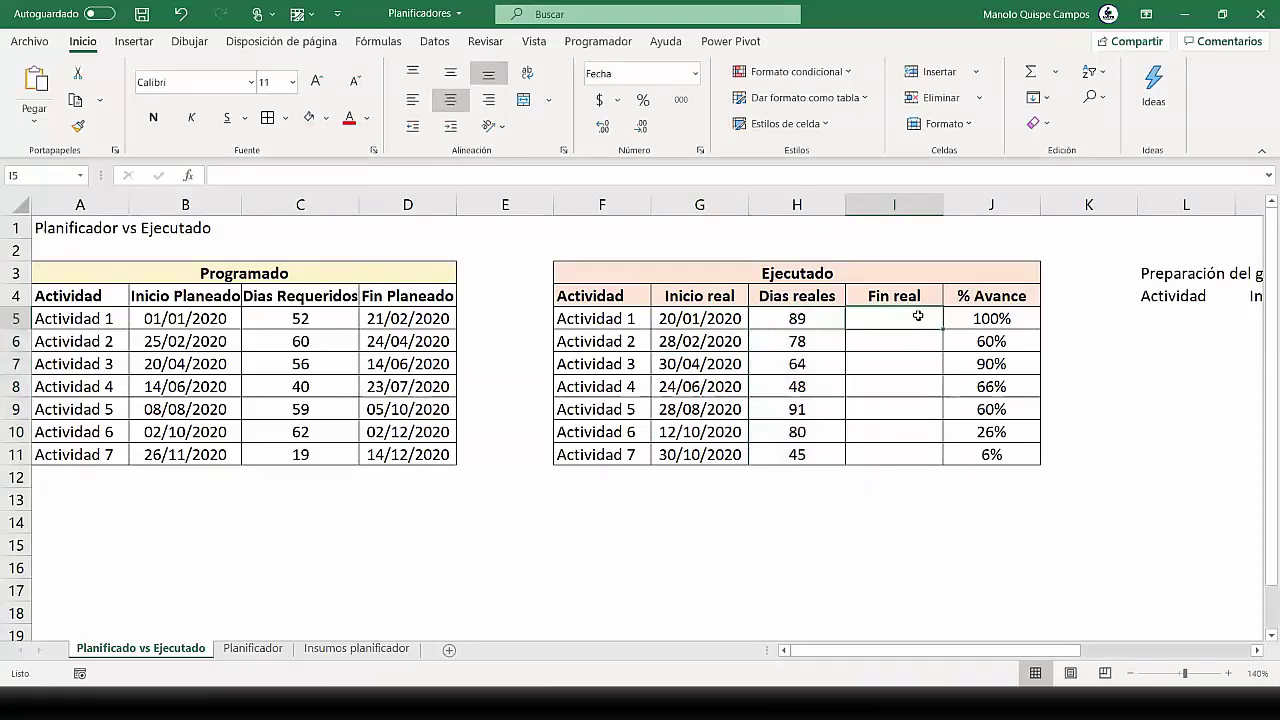
type("=")
left_click(735, 319)
type("+")
left_click(807, 318)
type("+")
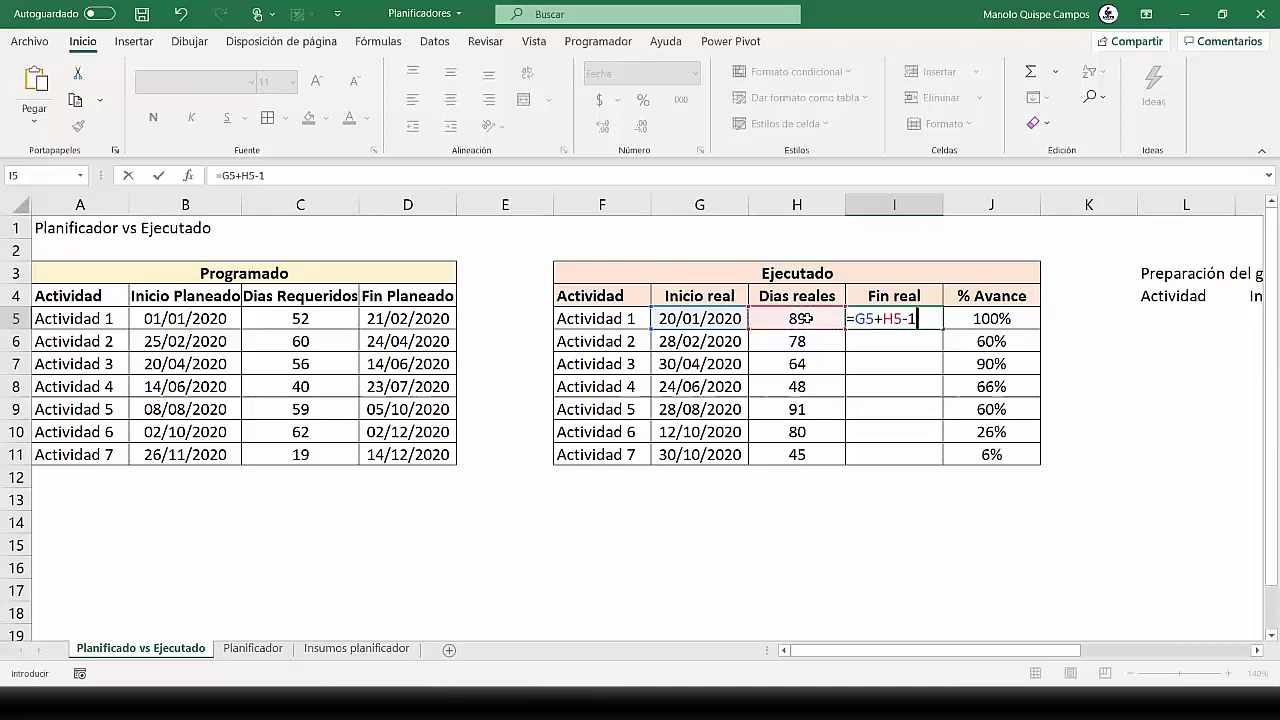
key("Return")
left_click(928, 316)
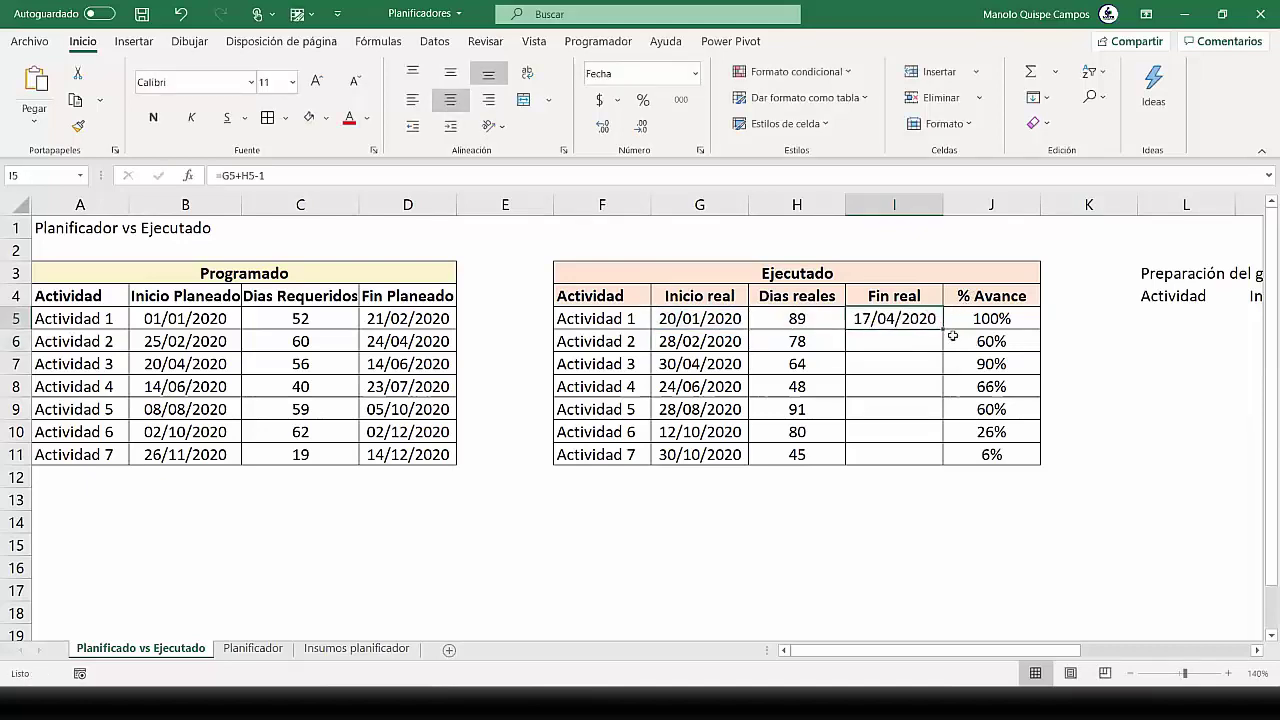
double_click(941, 330)
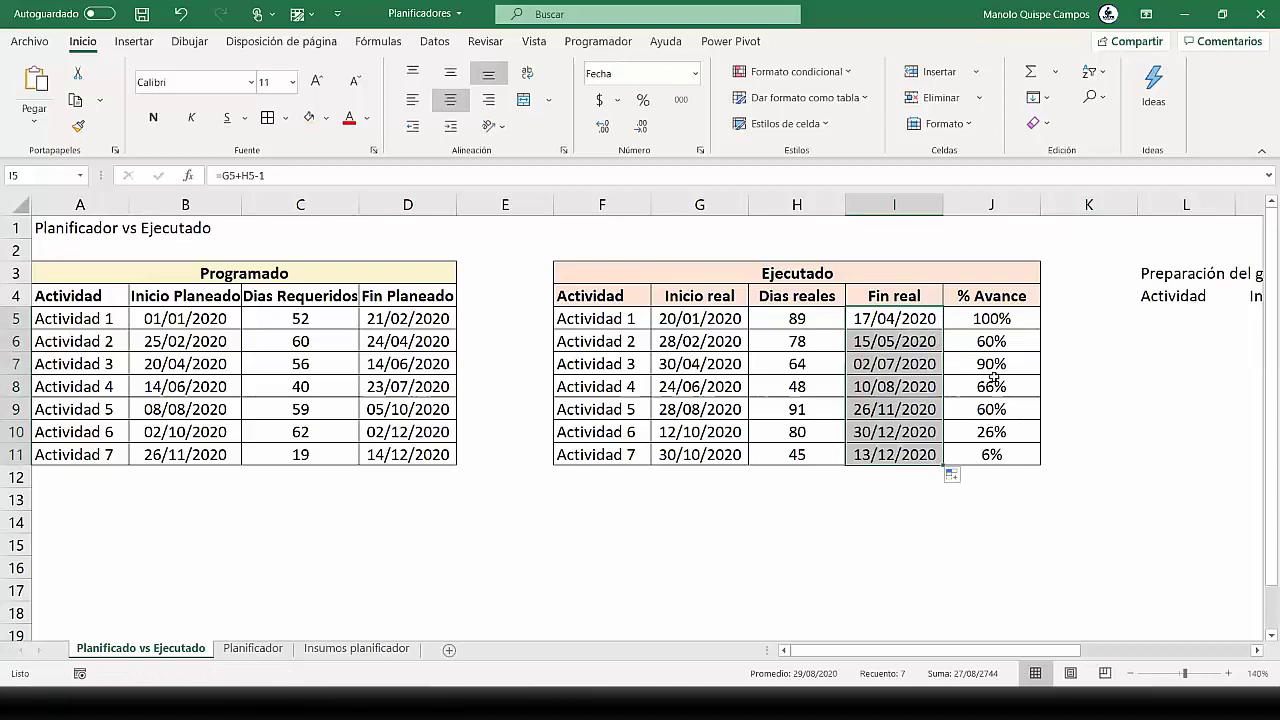
left_click(1010, 326)
left_click(433, 358)
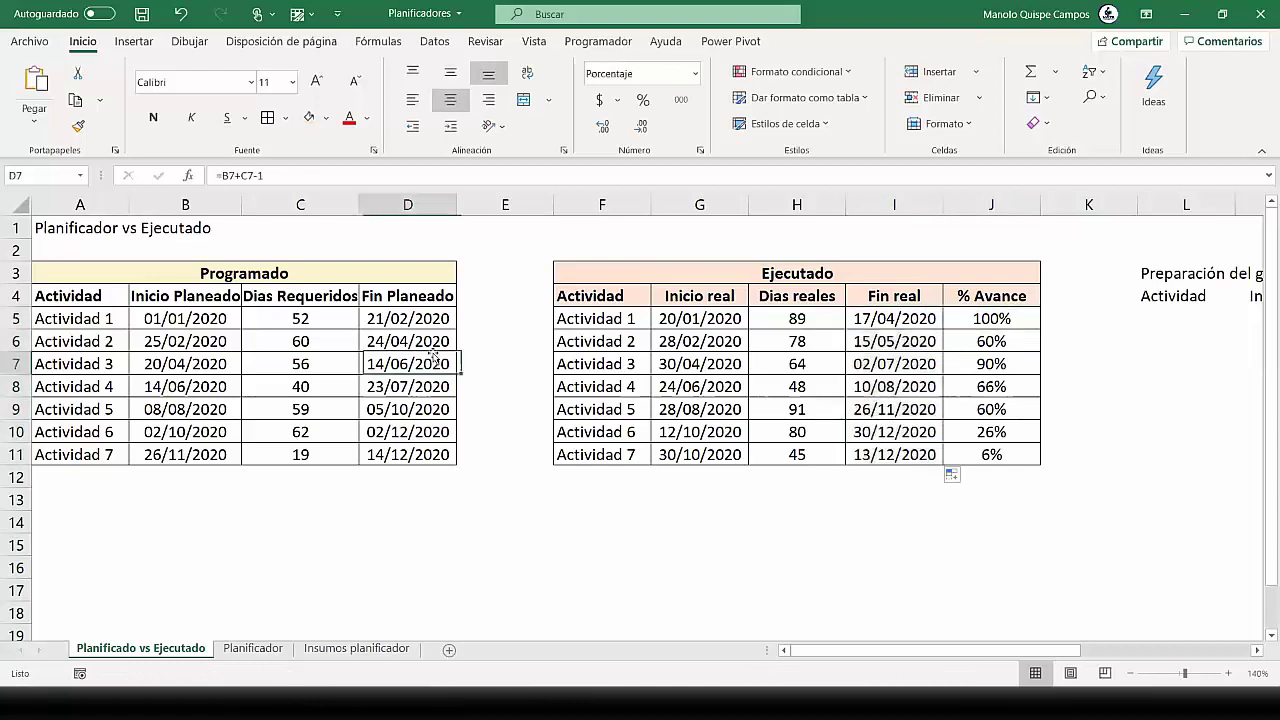
left_click_drag(995, 322, 998, 445)
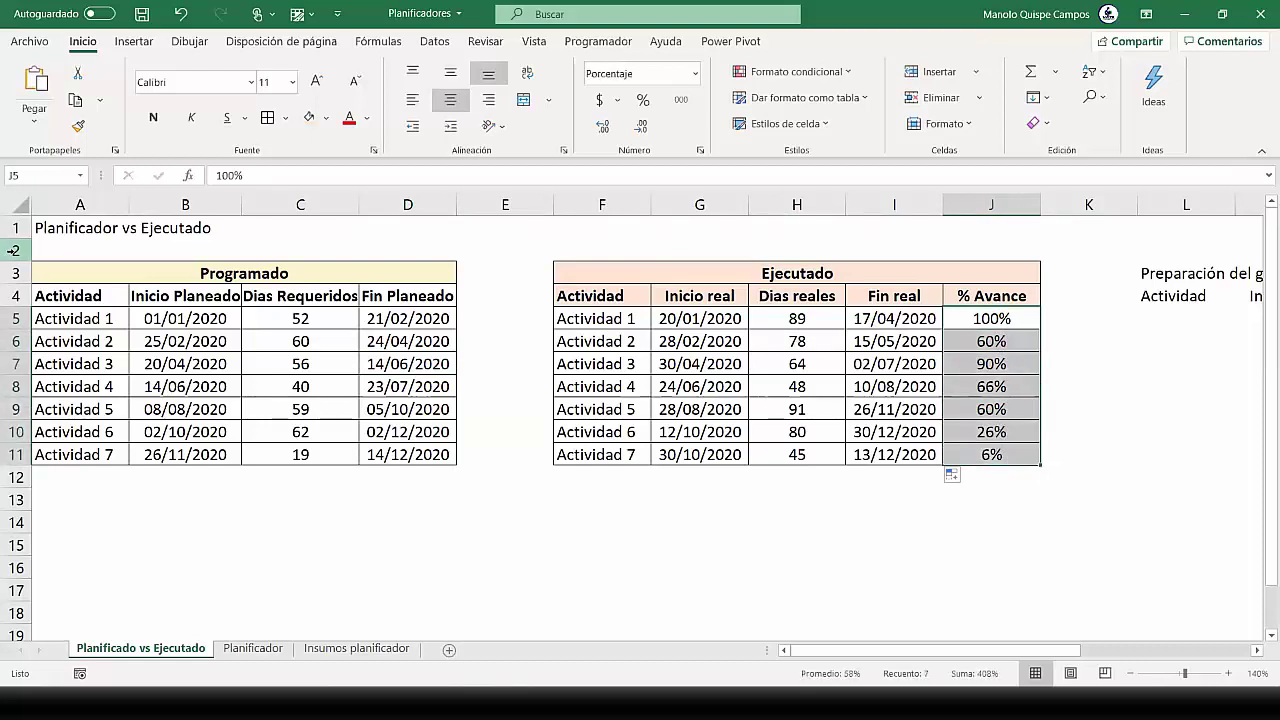
Make the sheet title in A1 bold and narrow the empty column E between the two tables
left_click(52, 237)
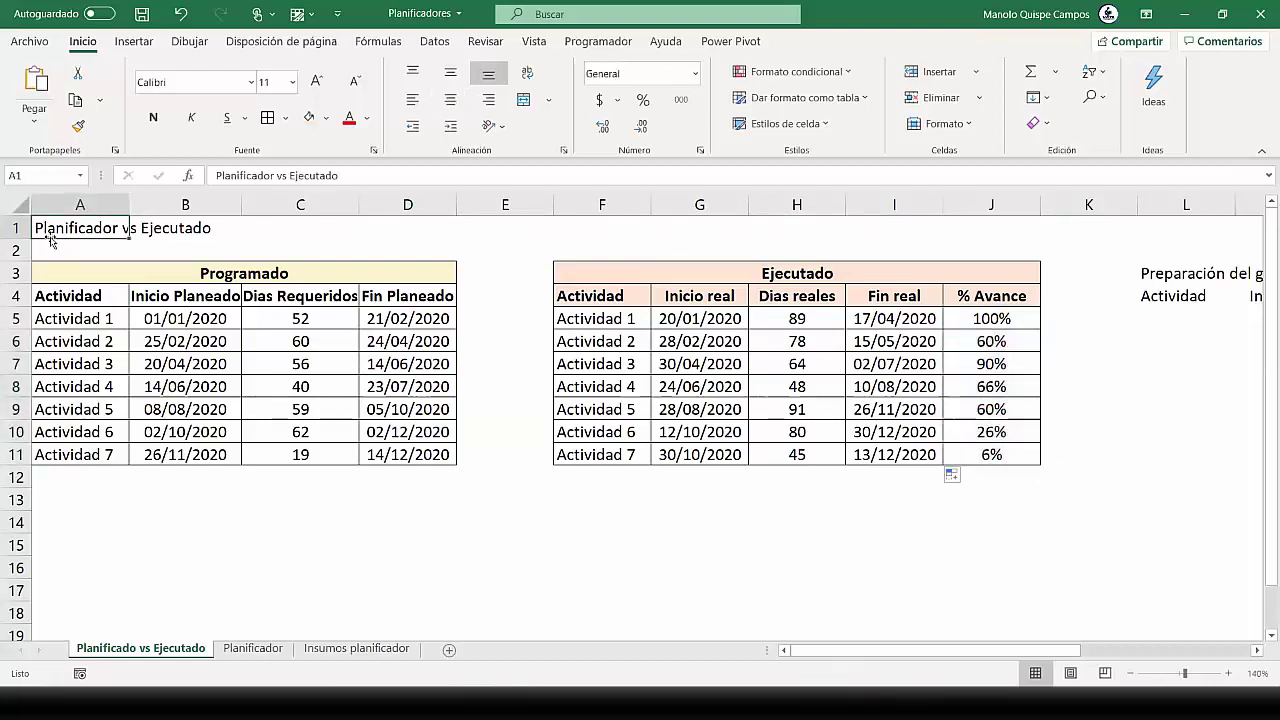
left_click(158, 117)
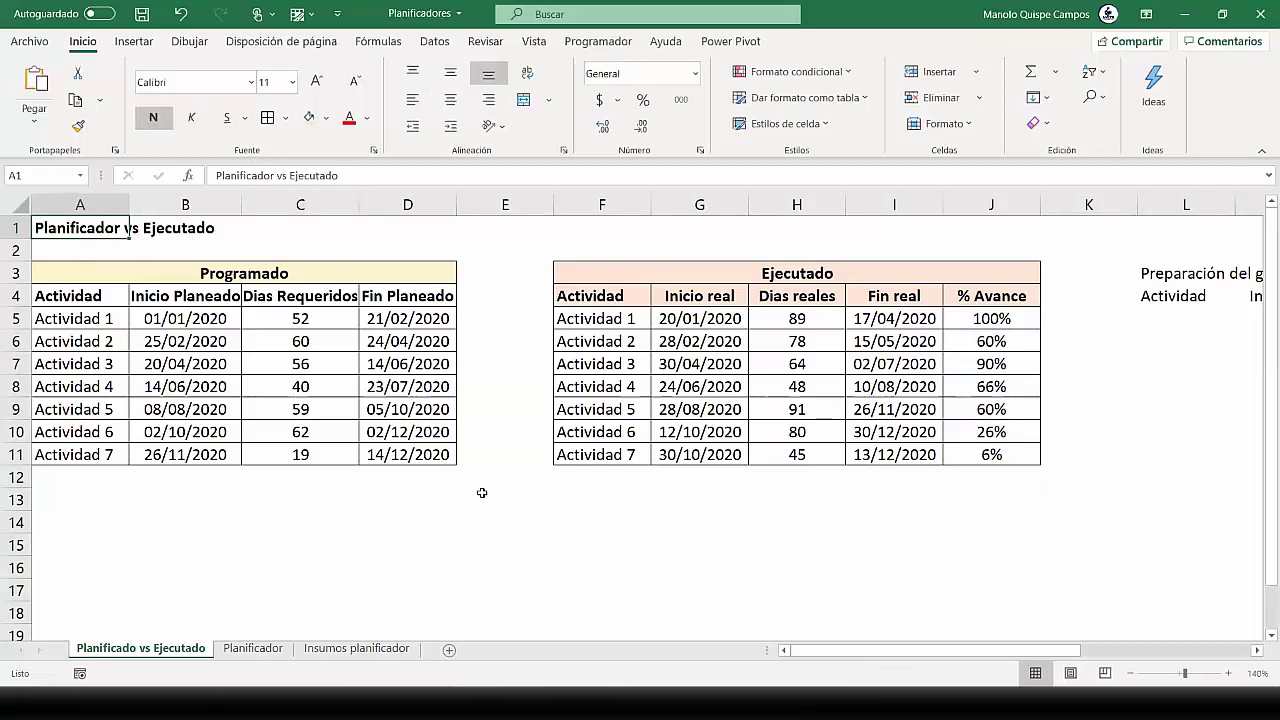
left_click(587, 543)
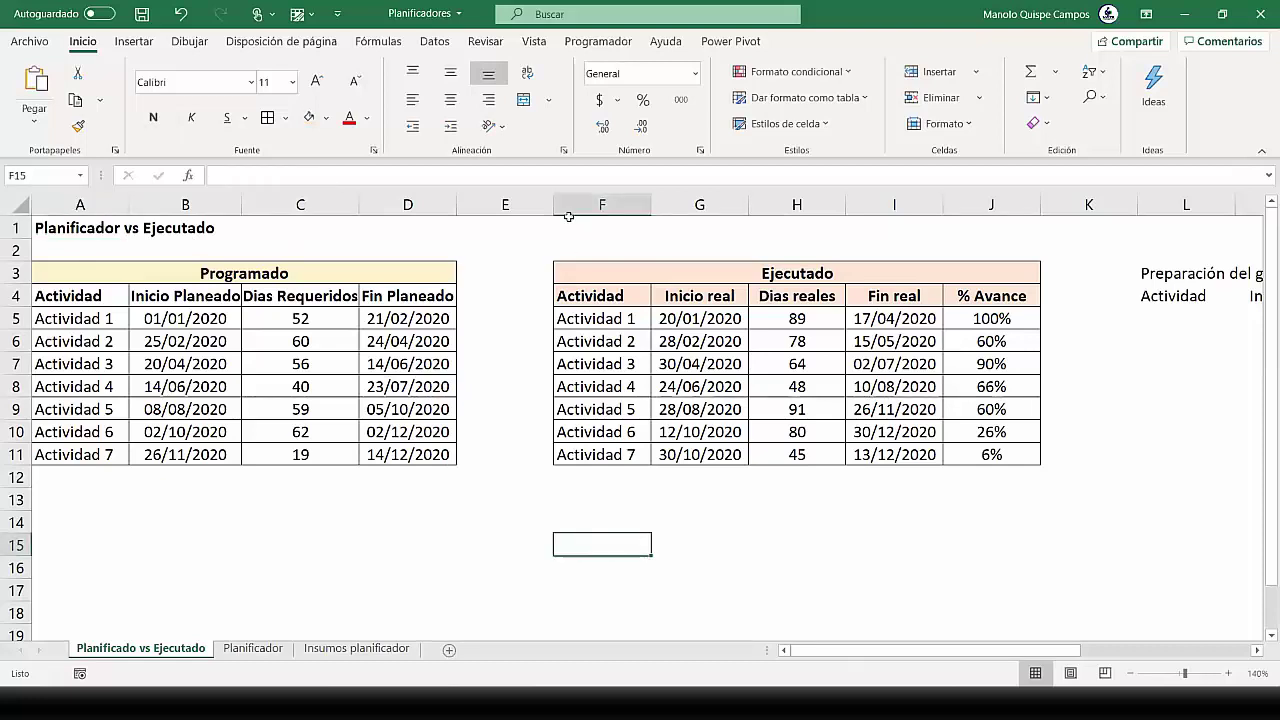
left_click_drag(553, 205, 483, 200)
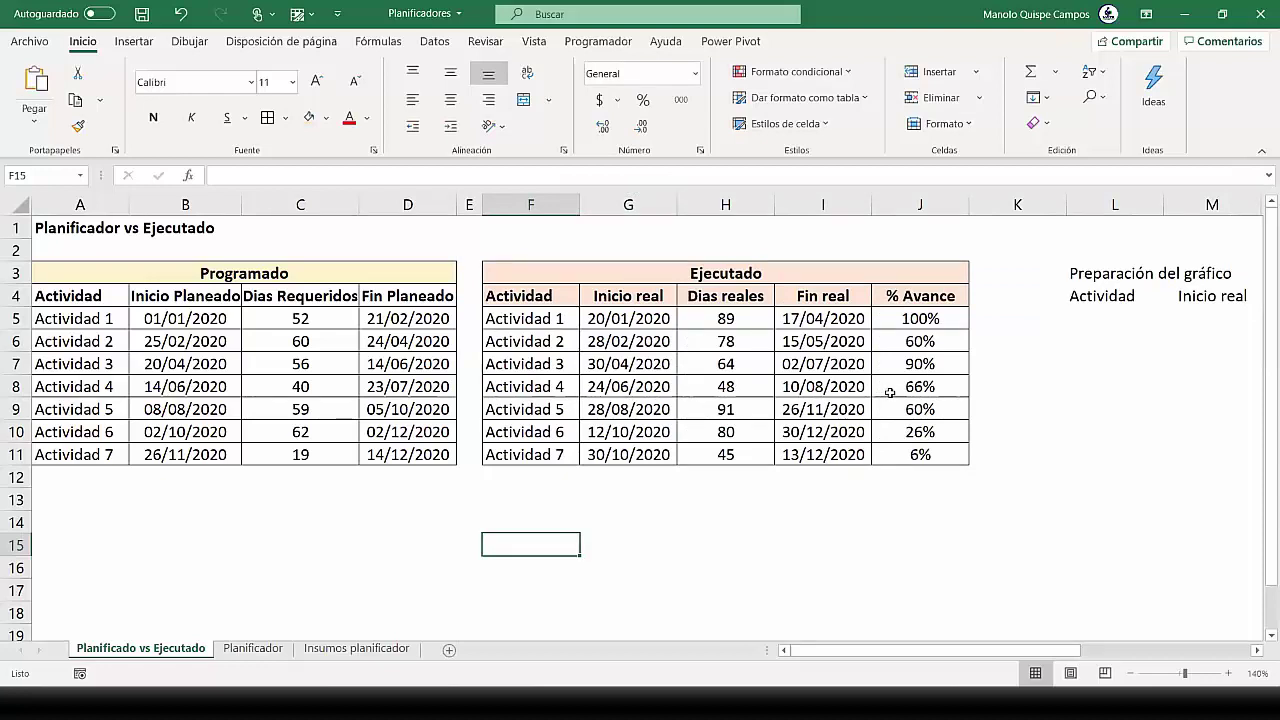
Apply all borders to the chart preparation table in L4:R11
left_click(1257, 650)
left_click(1257, 650)
left_click(1257, 650)
left_click(1257, 650)
left_click(1257, 650)
left_click(1257, 650)
left_click(1257, 650)
left_click(1257, 650)
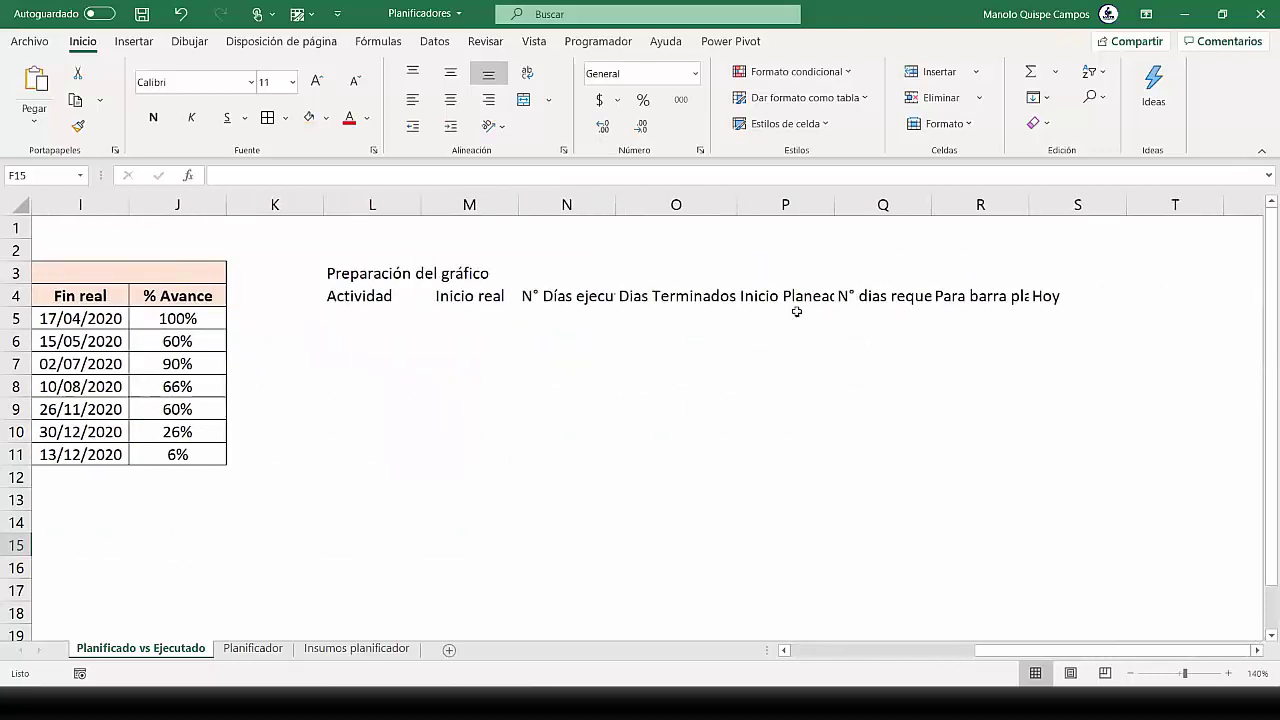
left_click_drag(347, 298, 1049, 320)
left_click(355, 275)
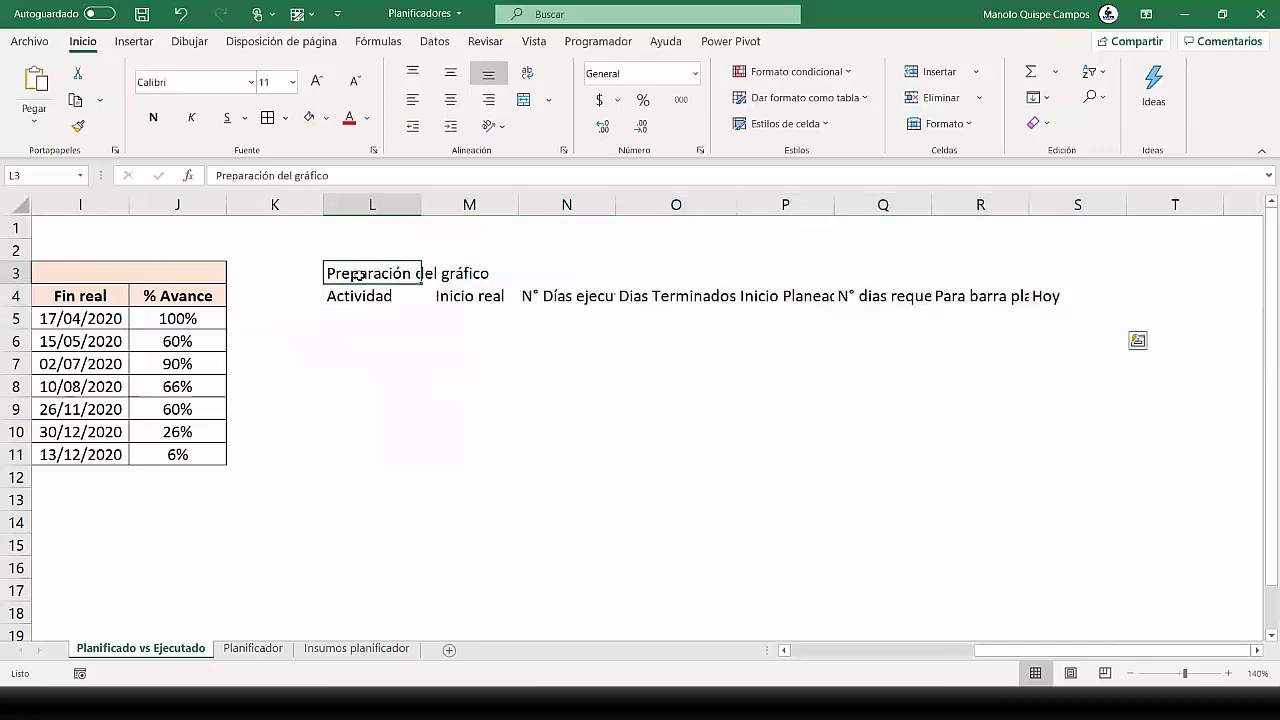
left_click_drag(360, 298, 997, 451)
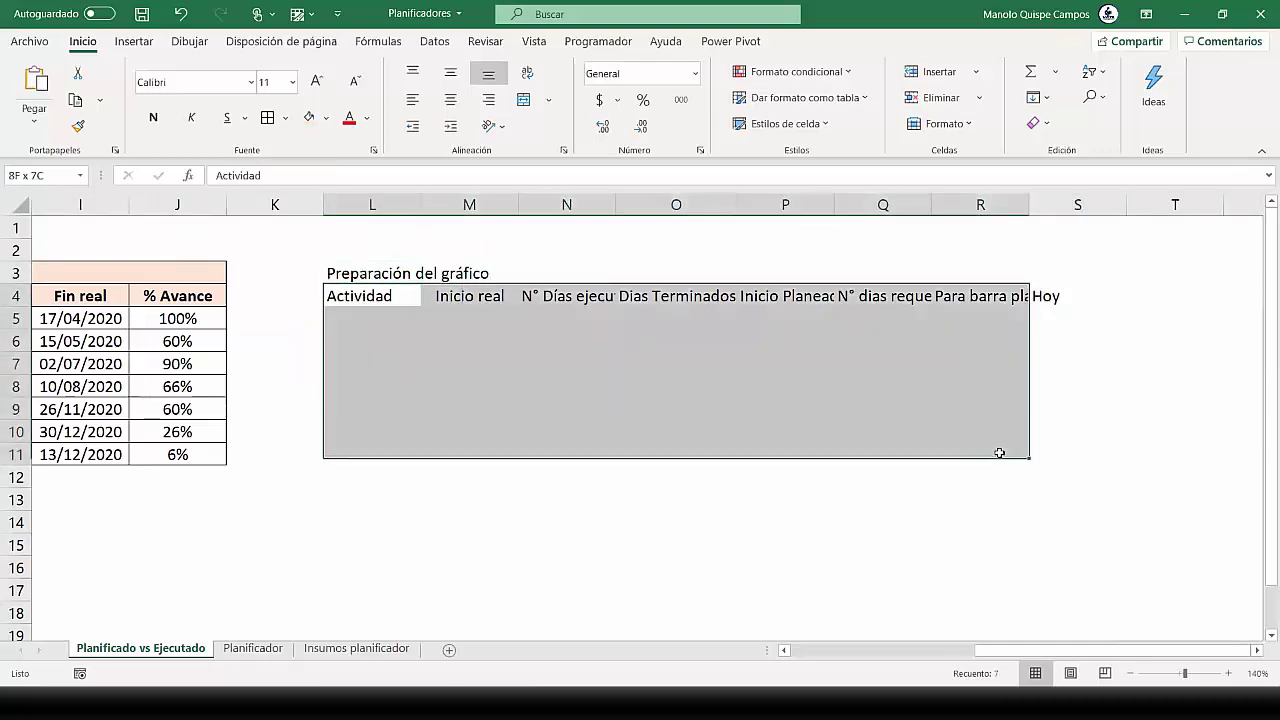
left_click(268, 118)
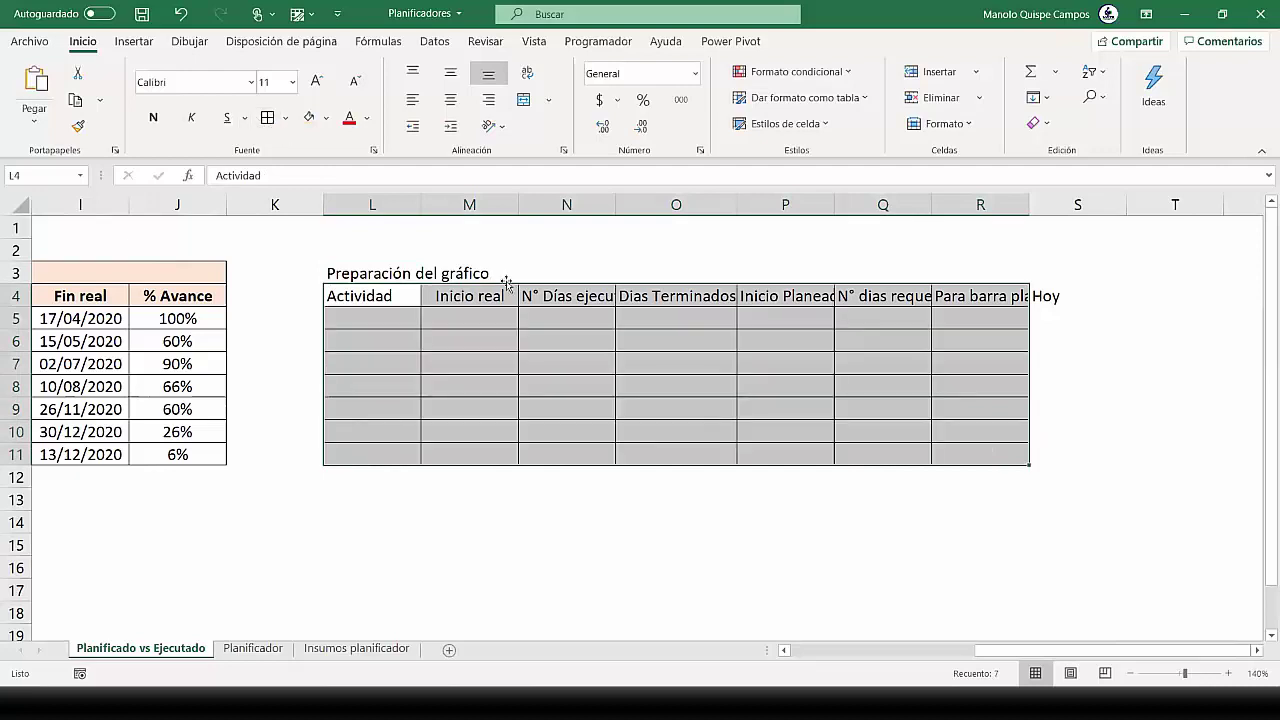
Merge and centre the Preparación del gráfico title across L3:R3 and make it bold
left_click(470, 273)
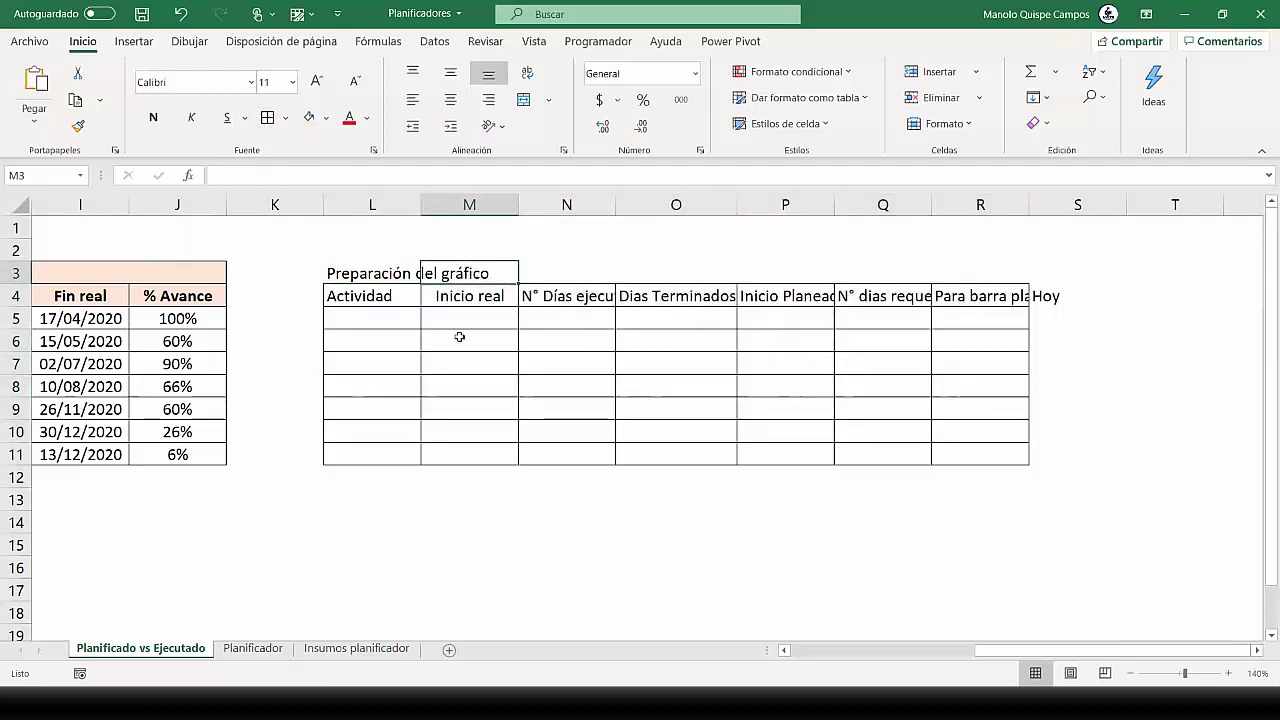
left_click_drag(343, 271, 980, 273)
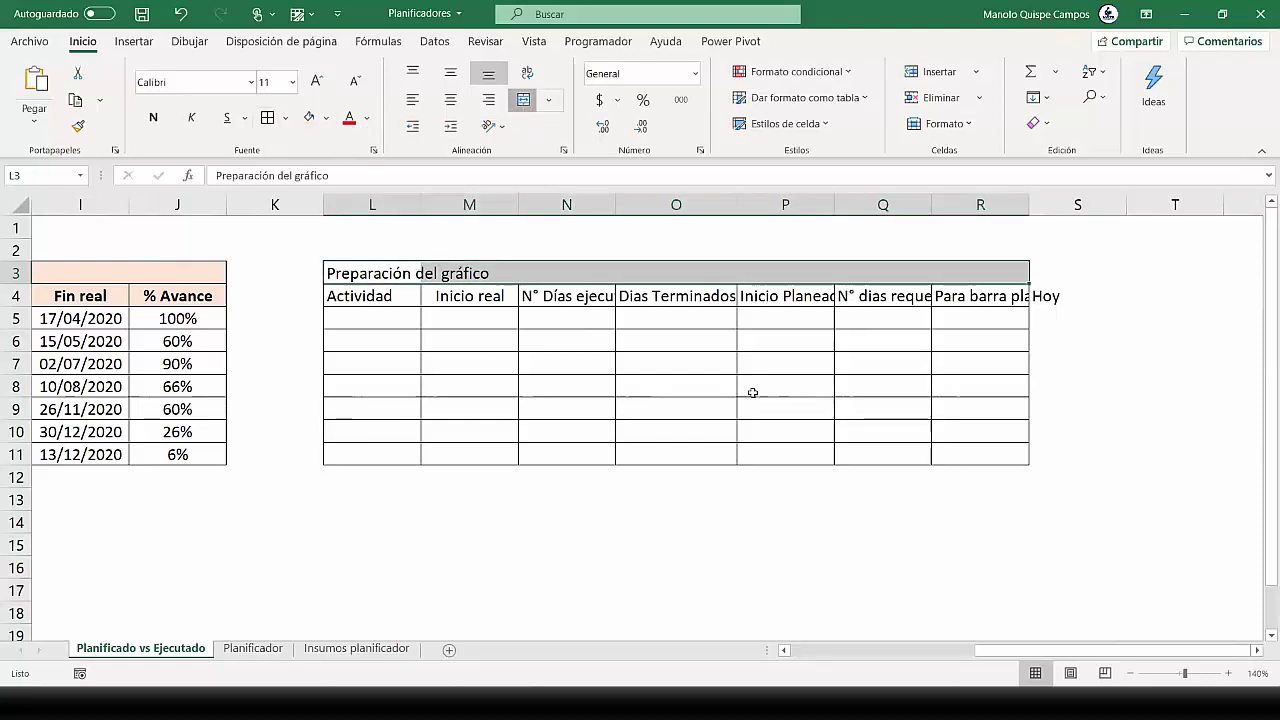
left_click(523, 99)
left_click(152, 118)
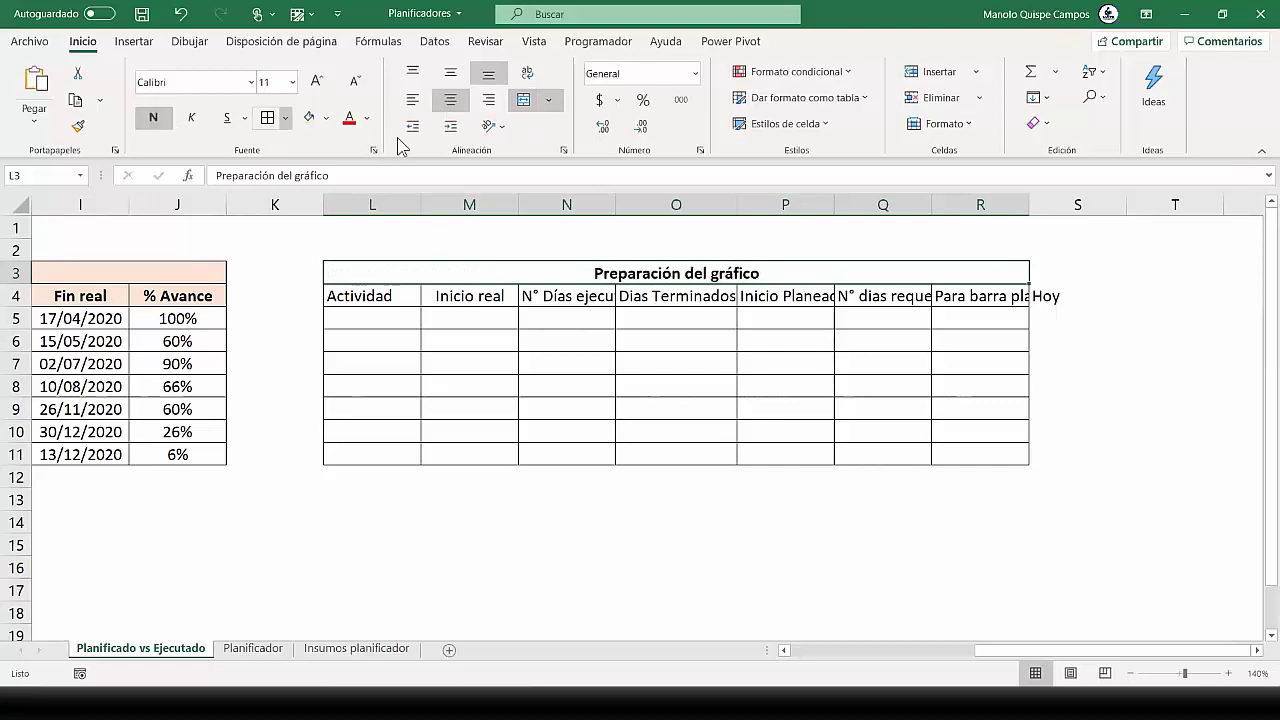
left_click_drag(1030, 660, 870, 660)
left_click_drag(731, 318, 718, 455)
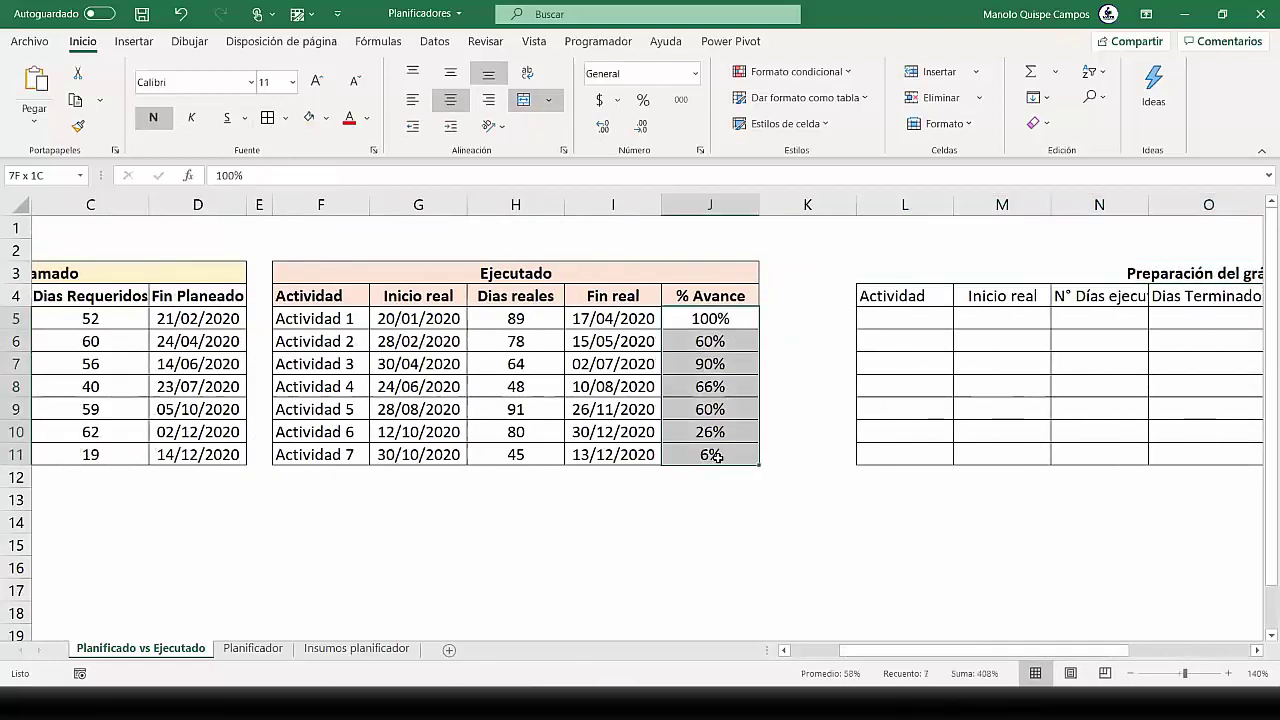
left_click(706, 396)
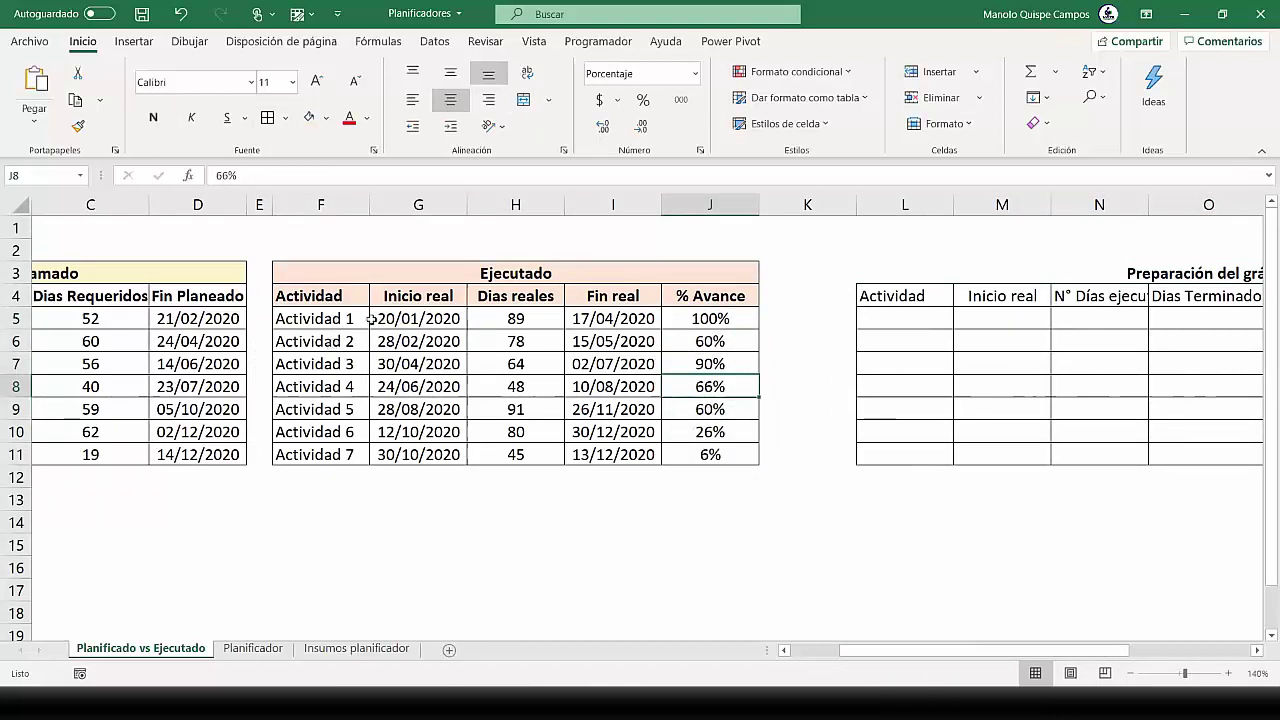
Review the % Avance values per activity in the Ejecutado table and the data range A3:J11 of both schedule tables
left_click(722, 318)
left_click(731, 389)
left_click(725, 432)
left_click(725, 452)
left_click(730, 368)
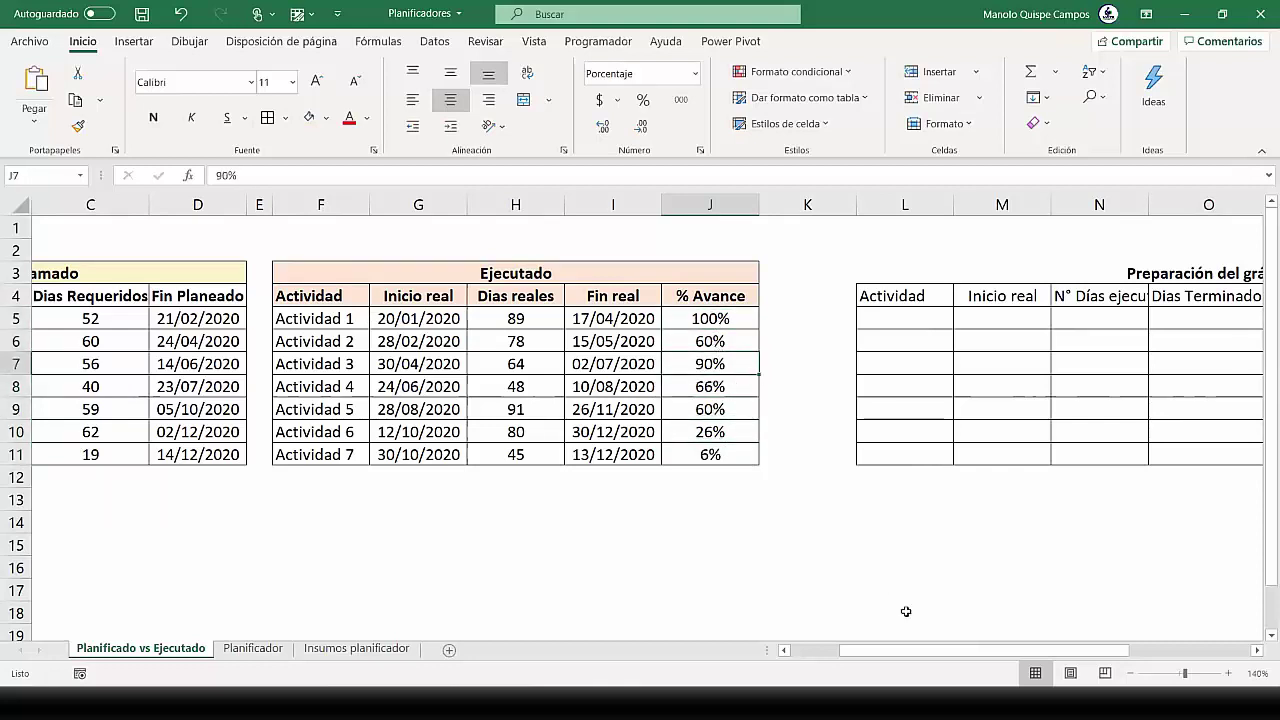
left_click_drag(922, 651, 869, 643)
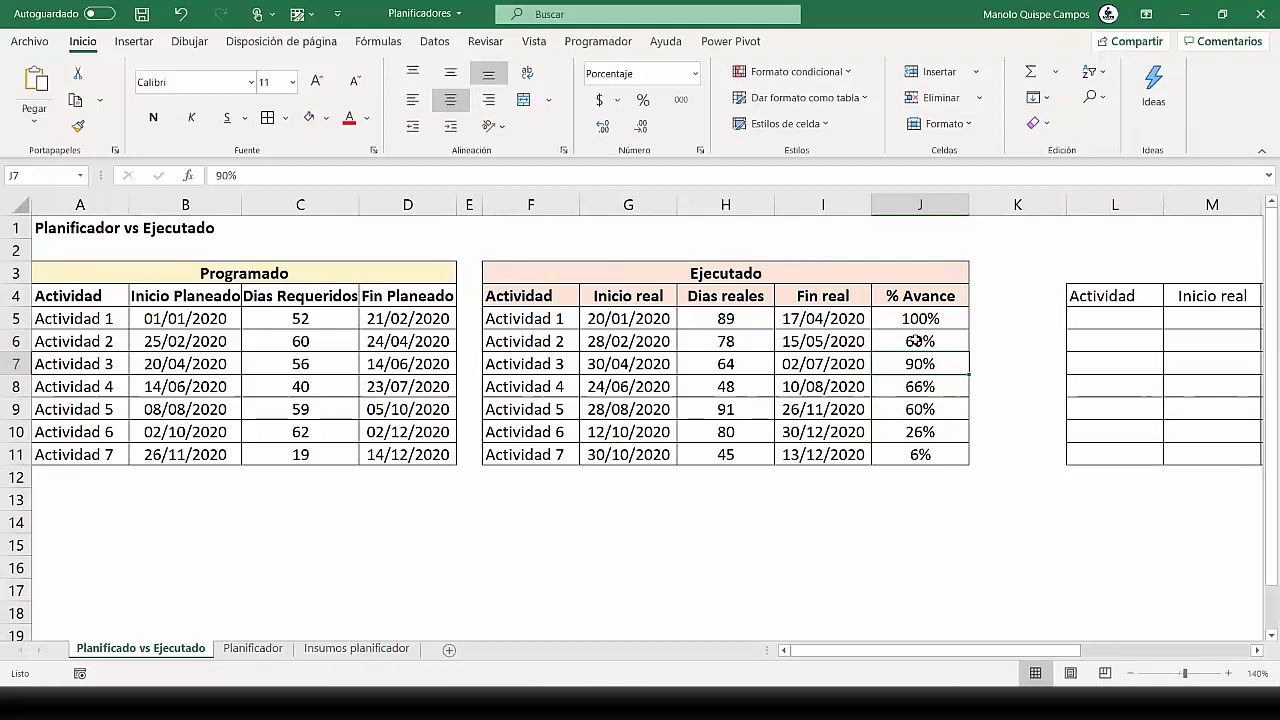
left_click(948, 318)
left_click(948, 342)
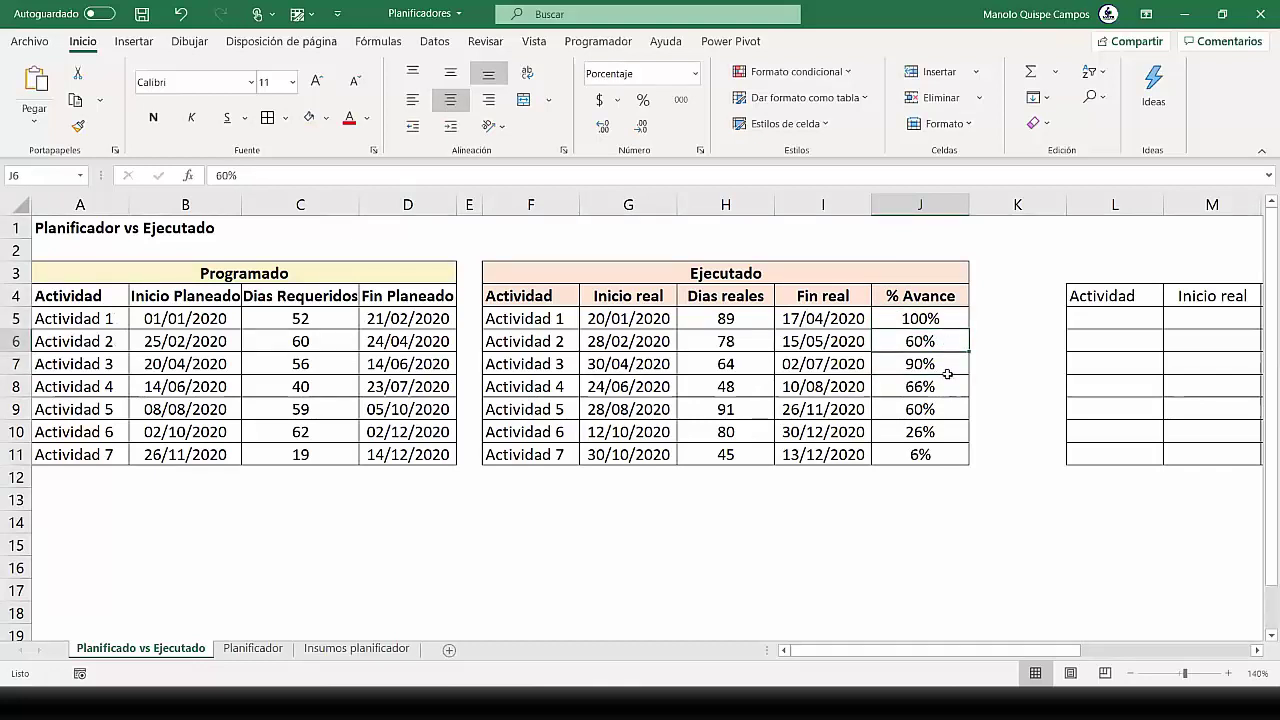
left_click(948, 377)
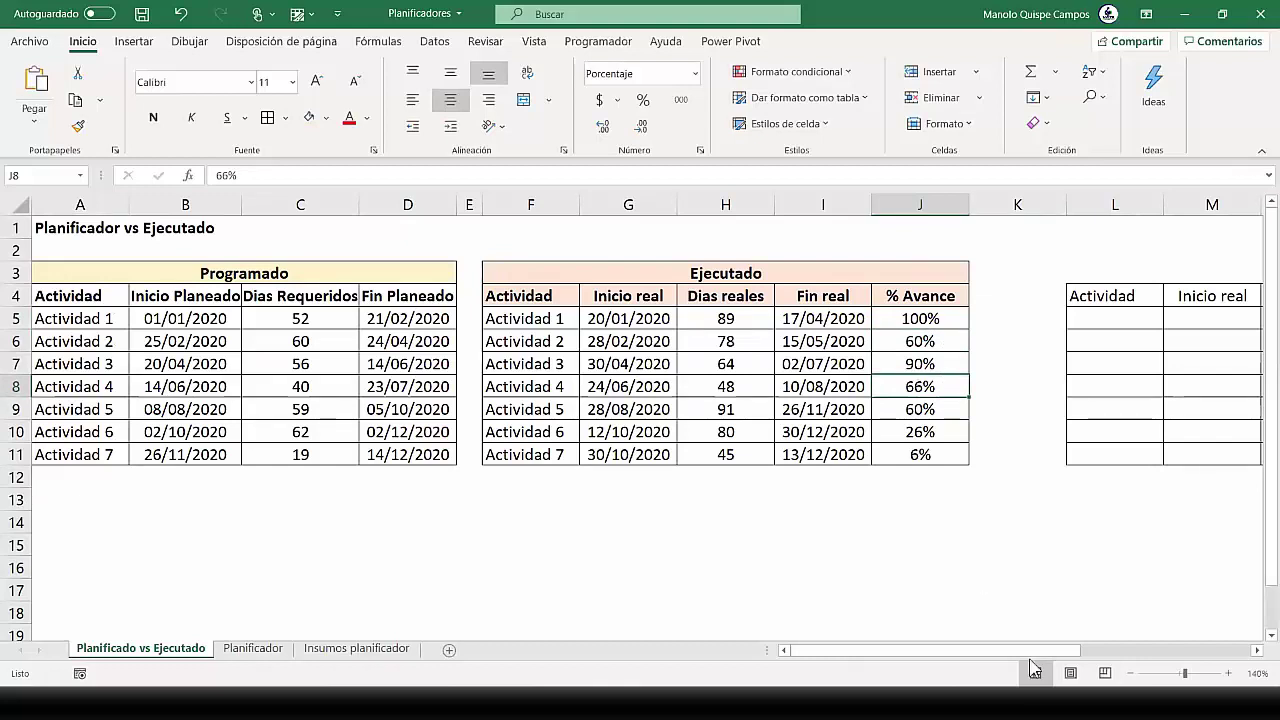
left_click_drag(1029, 652, 712, 612)
left_click_drag(104, 272, 727, 458)
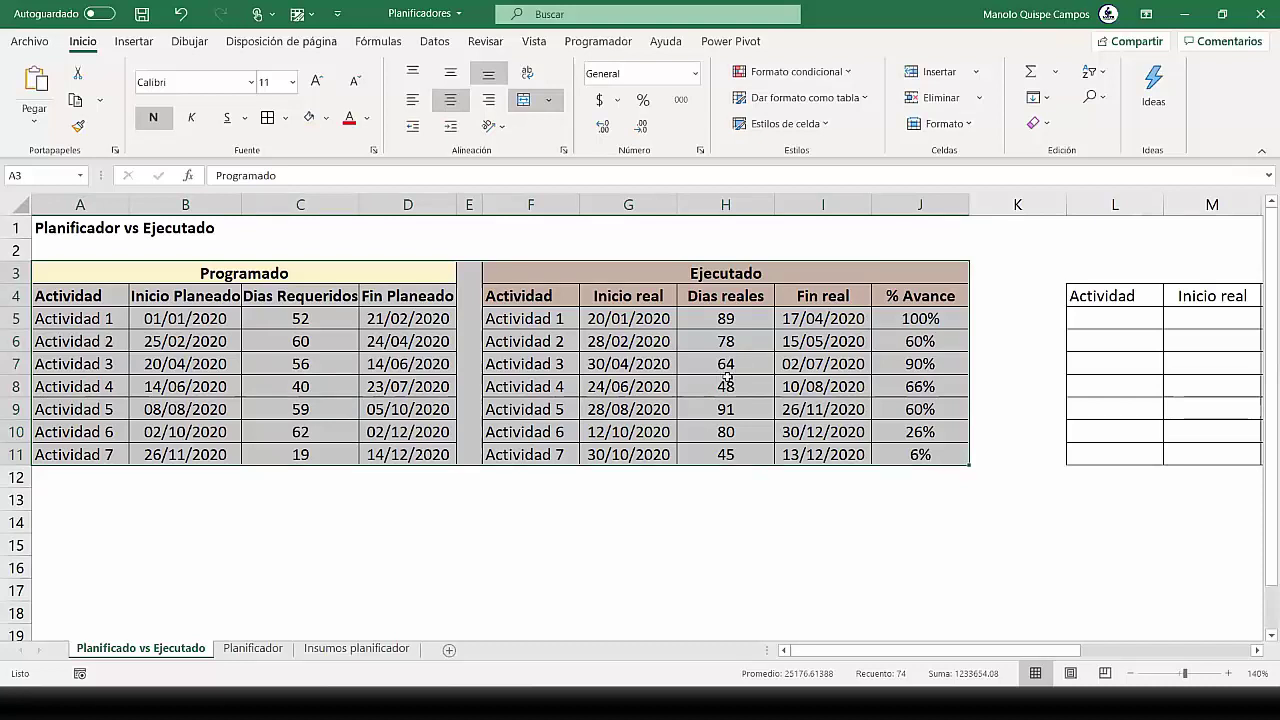
Fill the Actividad column of the chart preparation table with =F5 in L5, copied down to L11
left_click_drag(923, 650, 1176, 657)
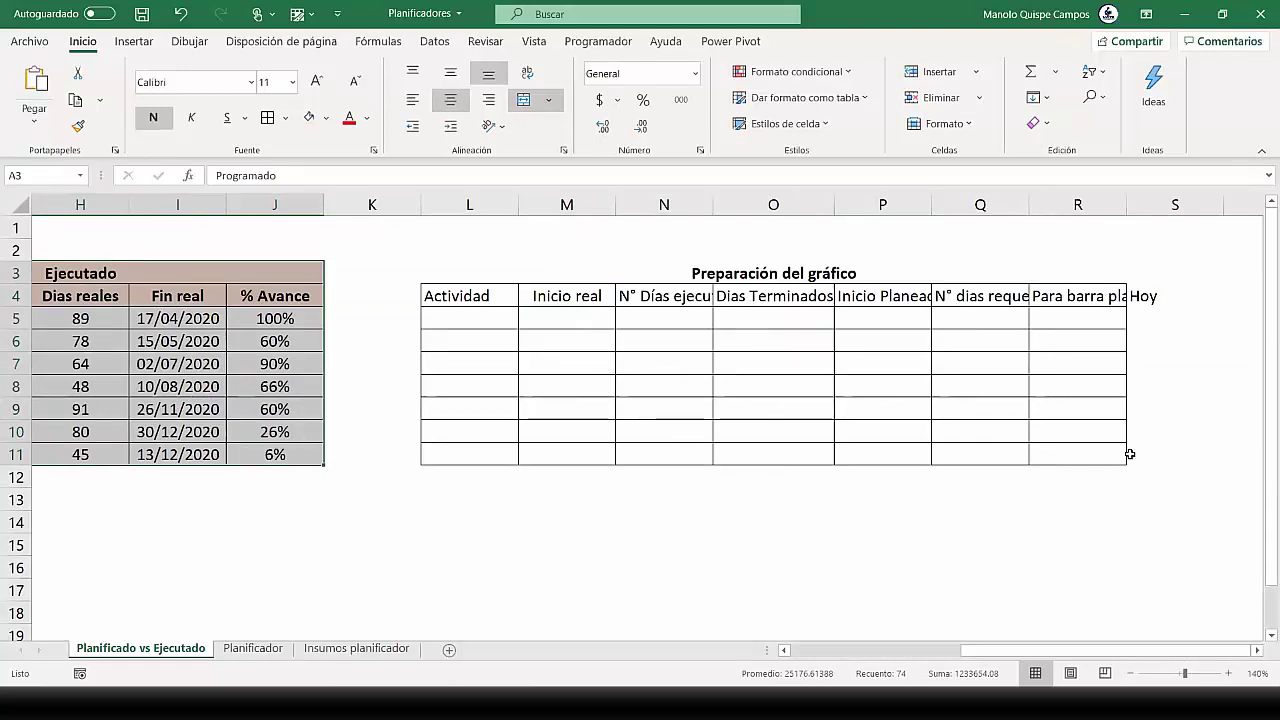
left_click(487, 319)
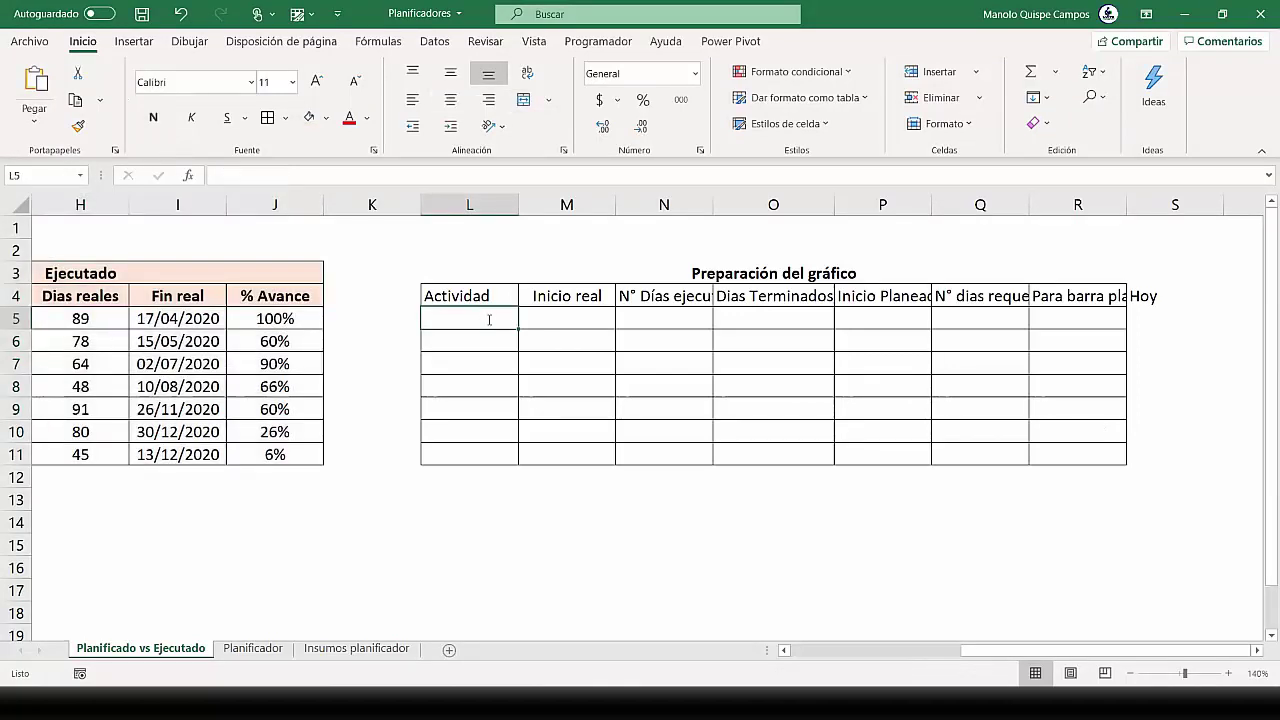
type("=")
left_click_drag(962, 651, 846, 657)
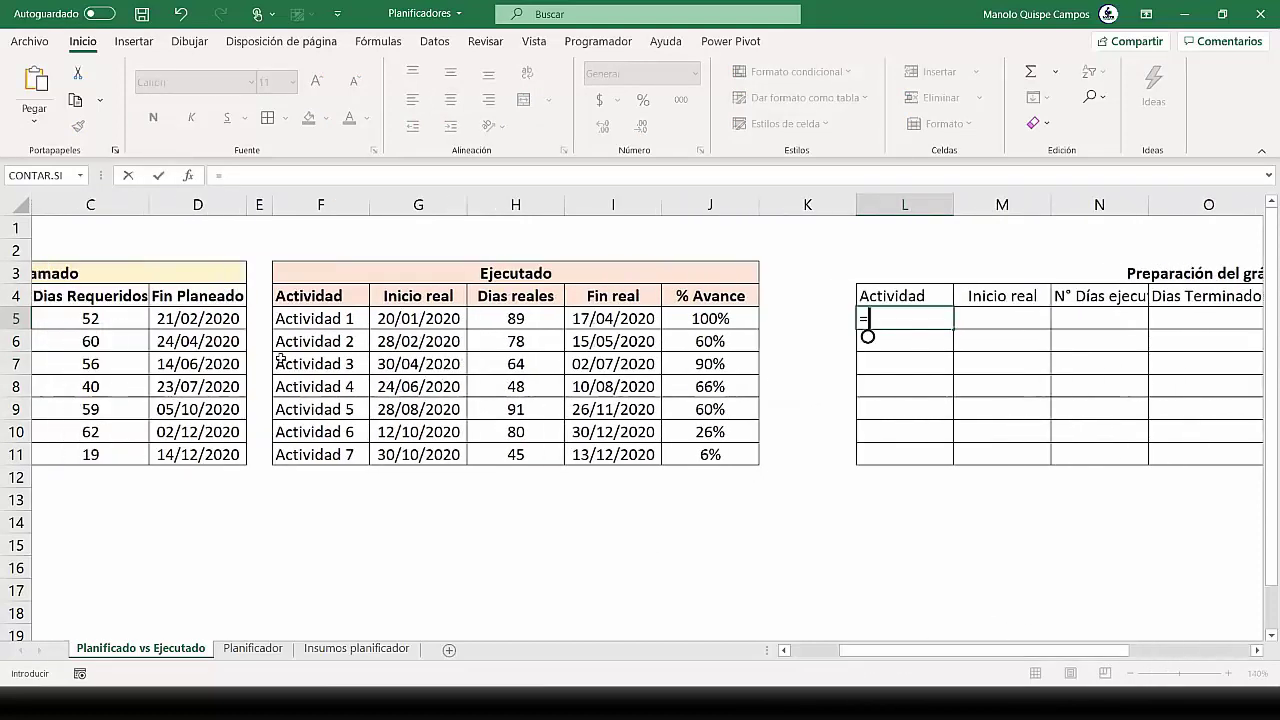
left_click(348, 318)
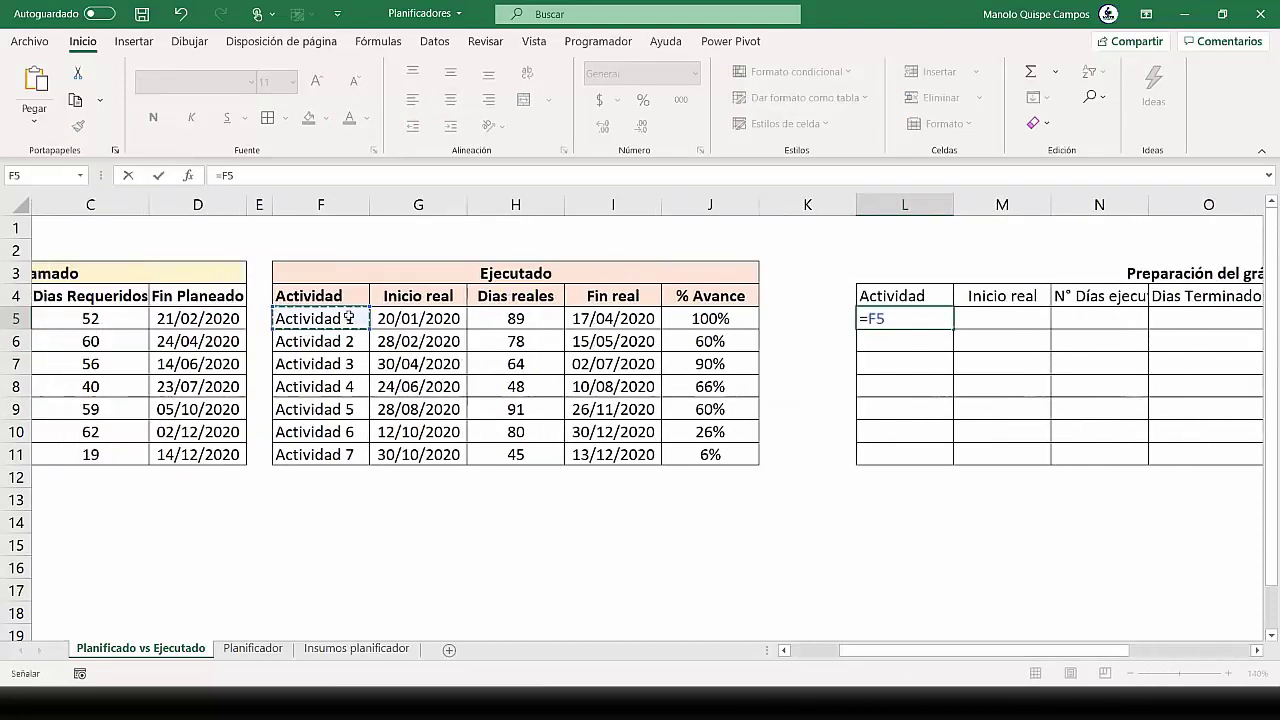
key("ctrl+Return")
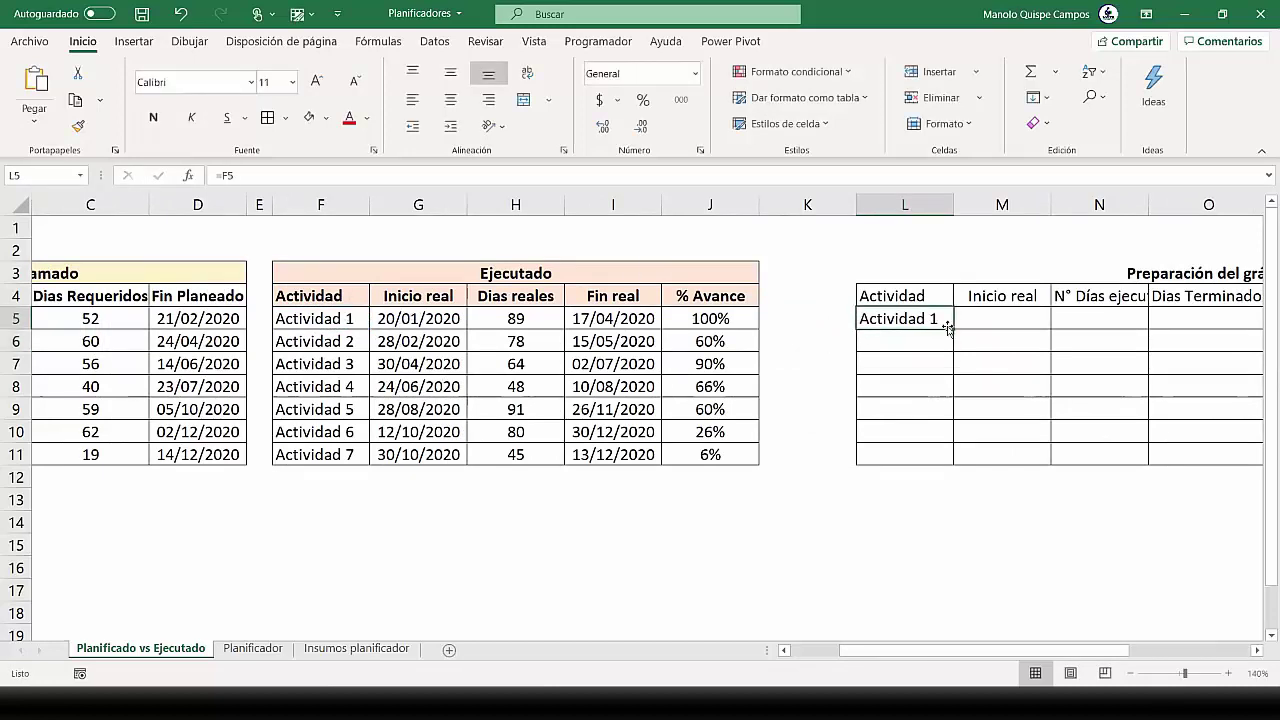
double_click(951, 325)
double_click(953, 327)
left_click_drag(957, 437, 957, 466)
left_click(918, 386)
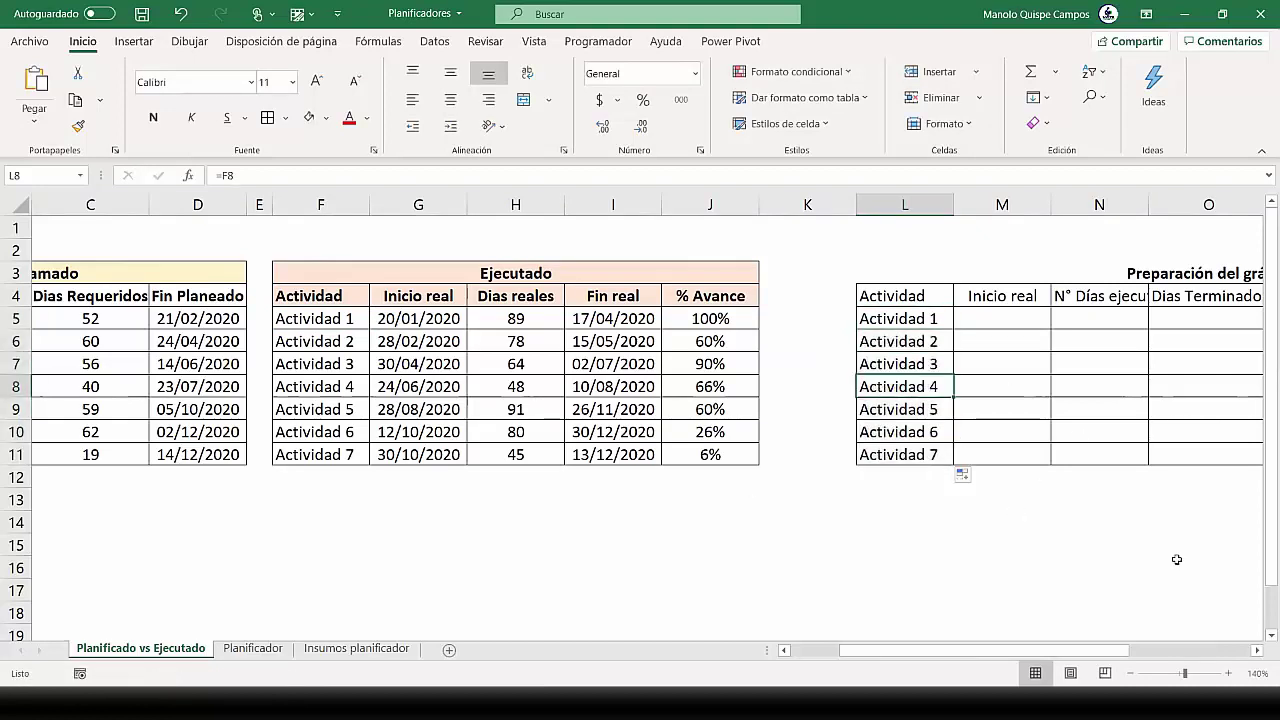
Fill the Inicio real column of the chart preparation table with =G5 in M5, copied down to M11
left_click(1258, 652)
left_click(1258, 652)
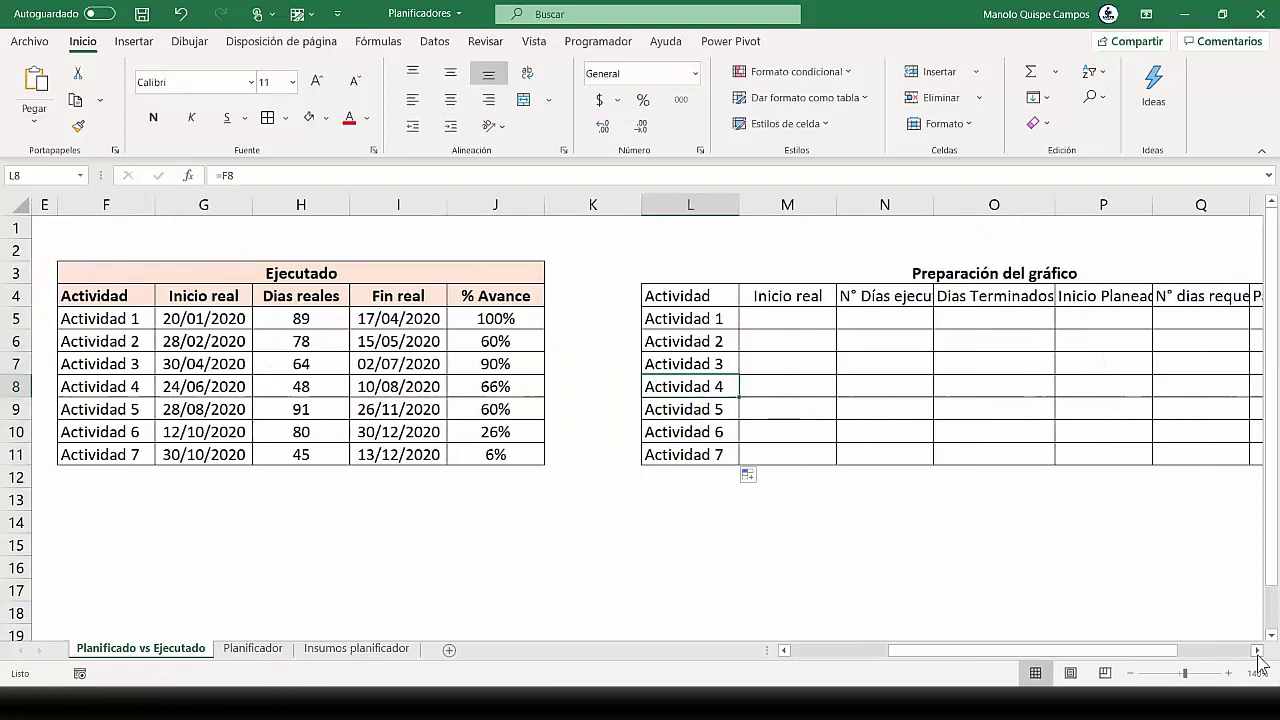
left_click(1258, 652)
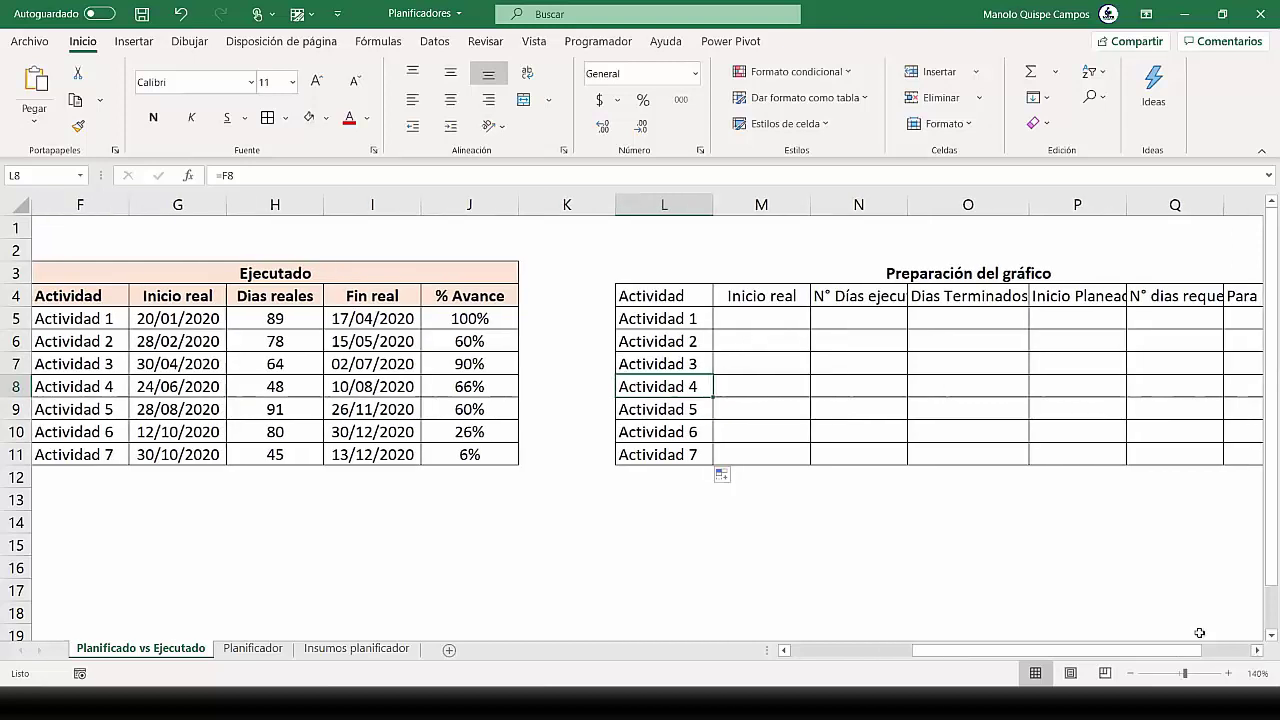
left_click(793, 318)
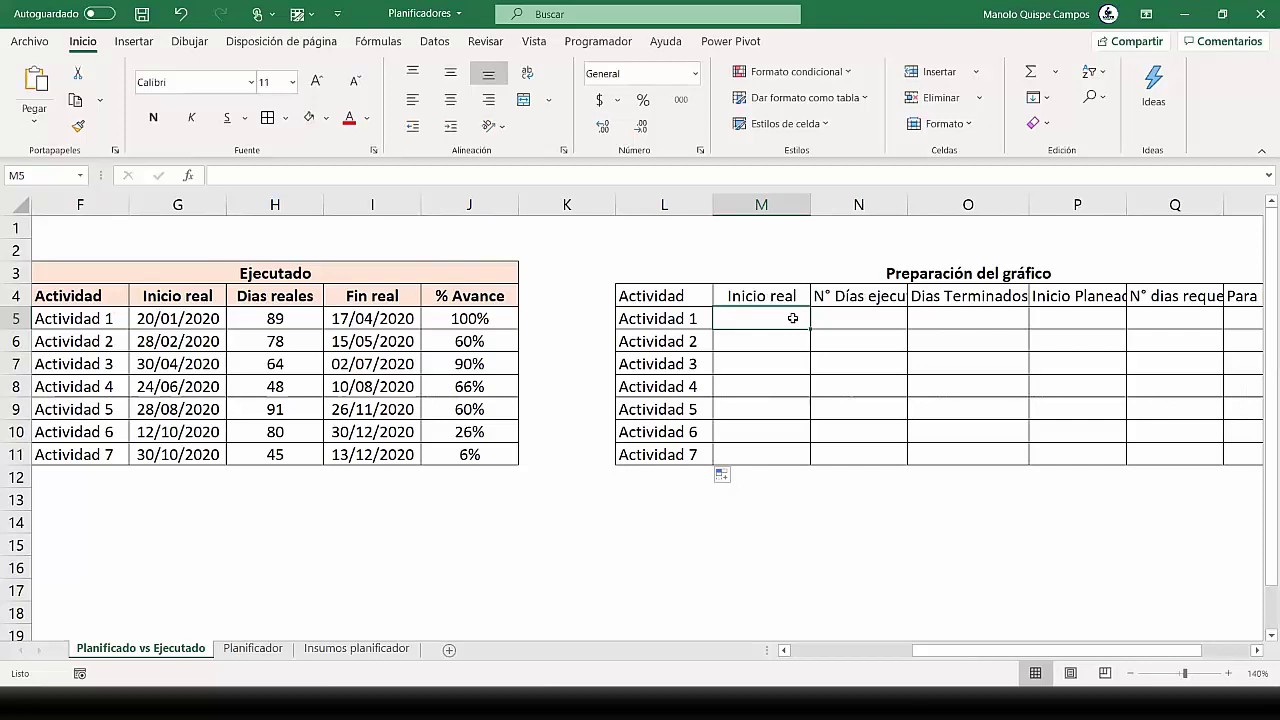
type("=")
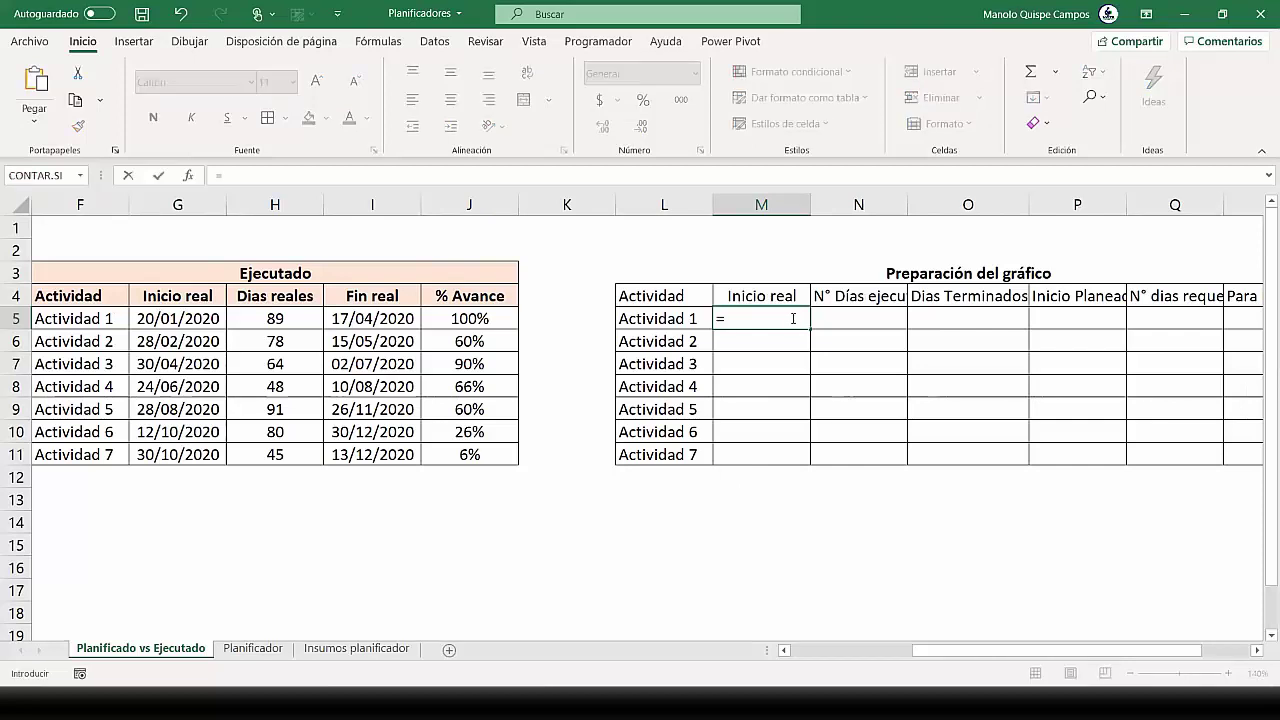
left_click(157, 320)
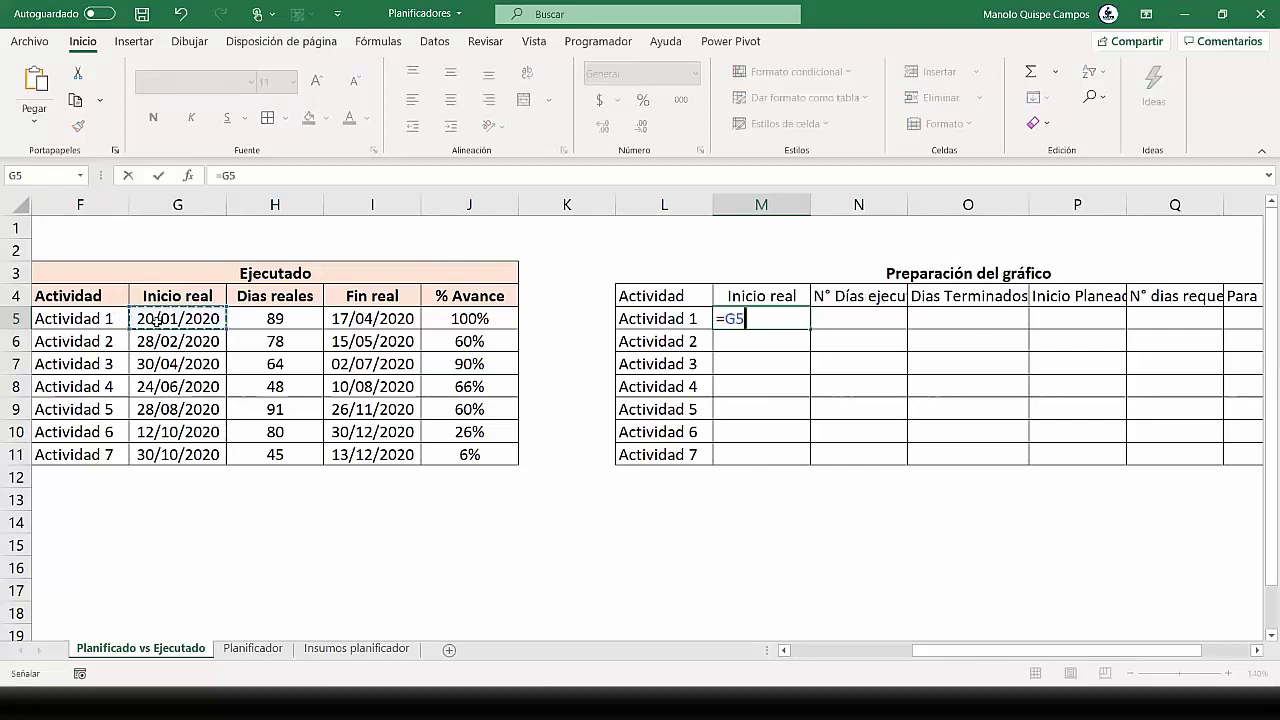
key("Return")
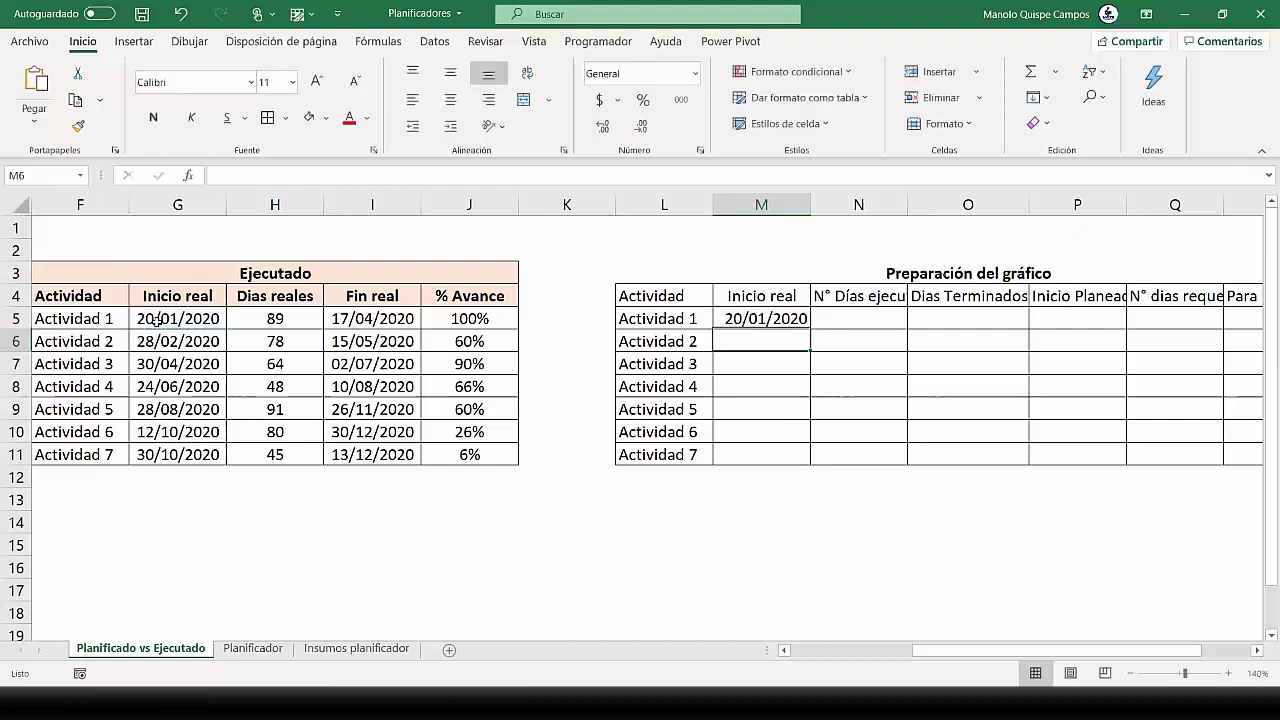
left_click(761, 320)
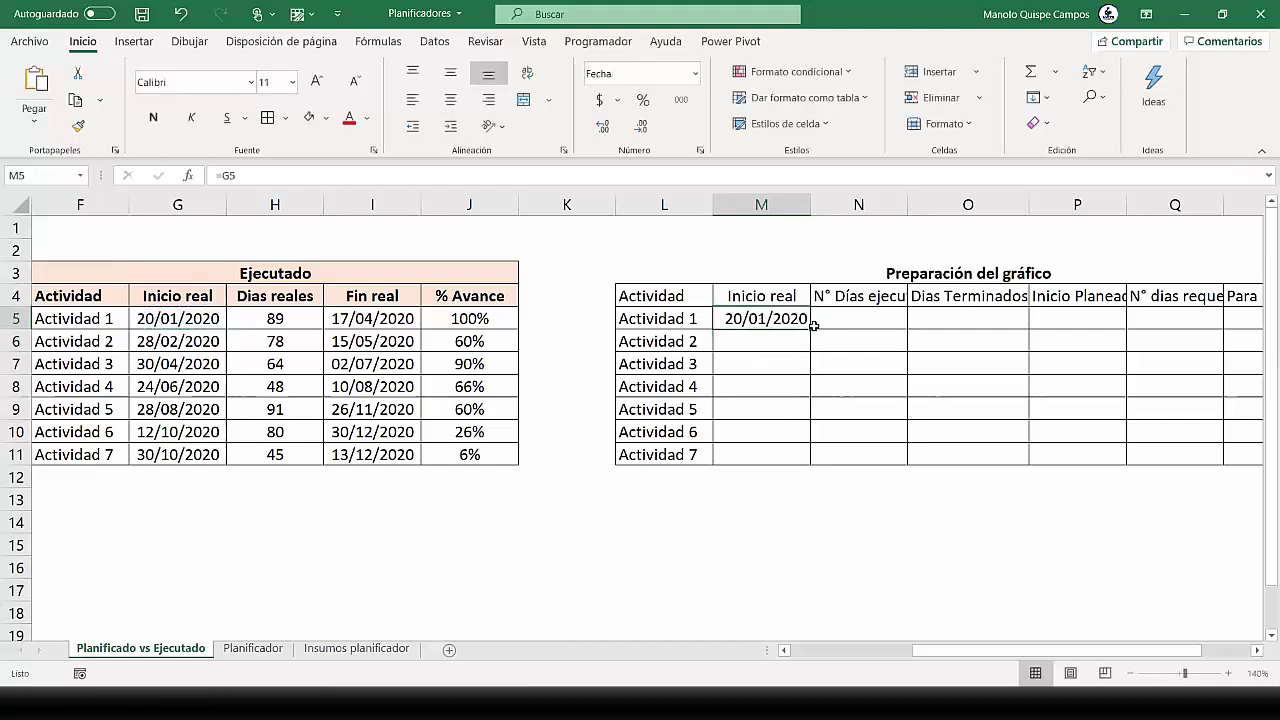
left_click_drag(810, 327, 808, 455)
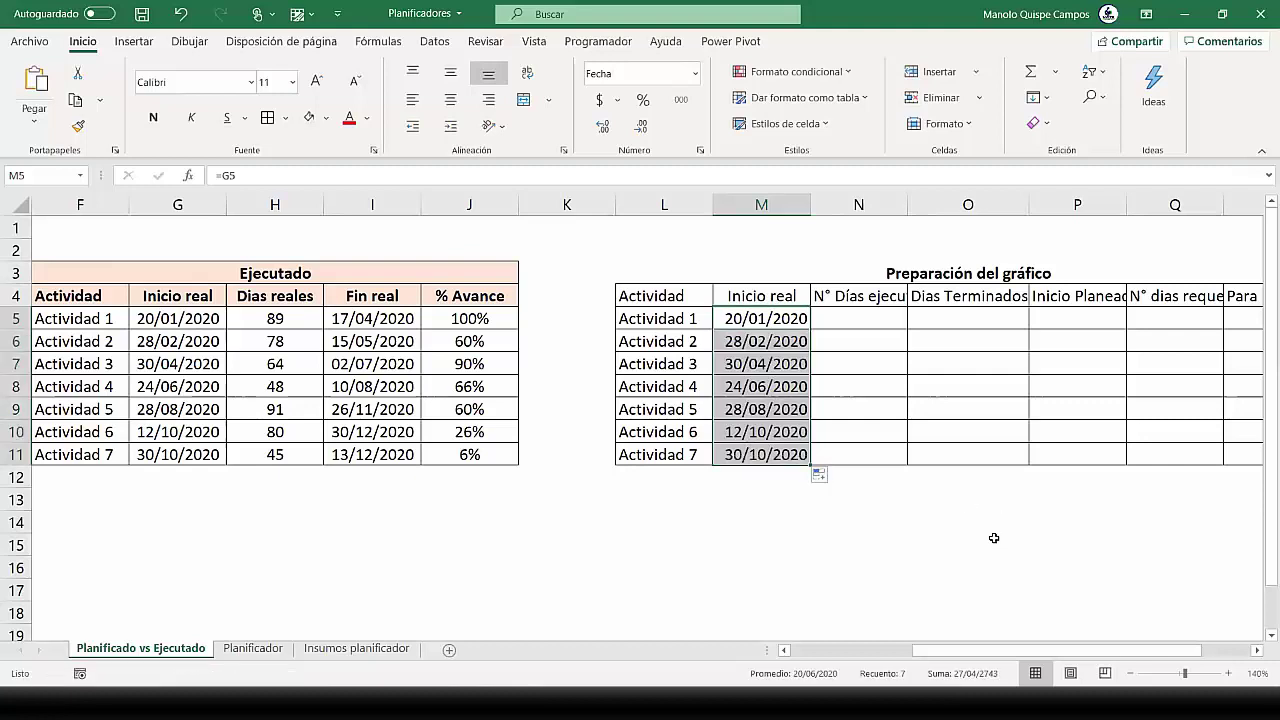
Calculate N° Días ejecutados in N5 as =I5-G5, the real end minus the real start, and fill it down to N11
double_click(907, 204)
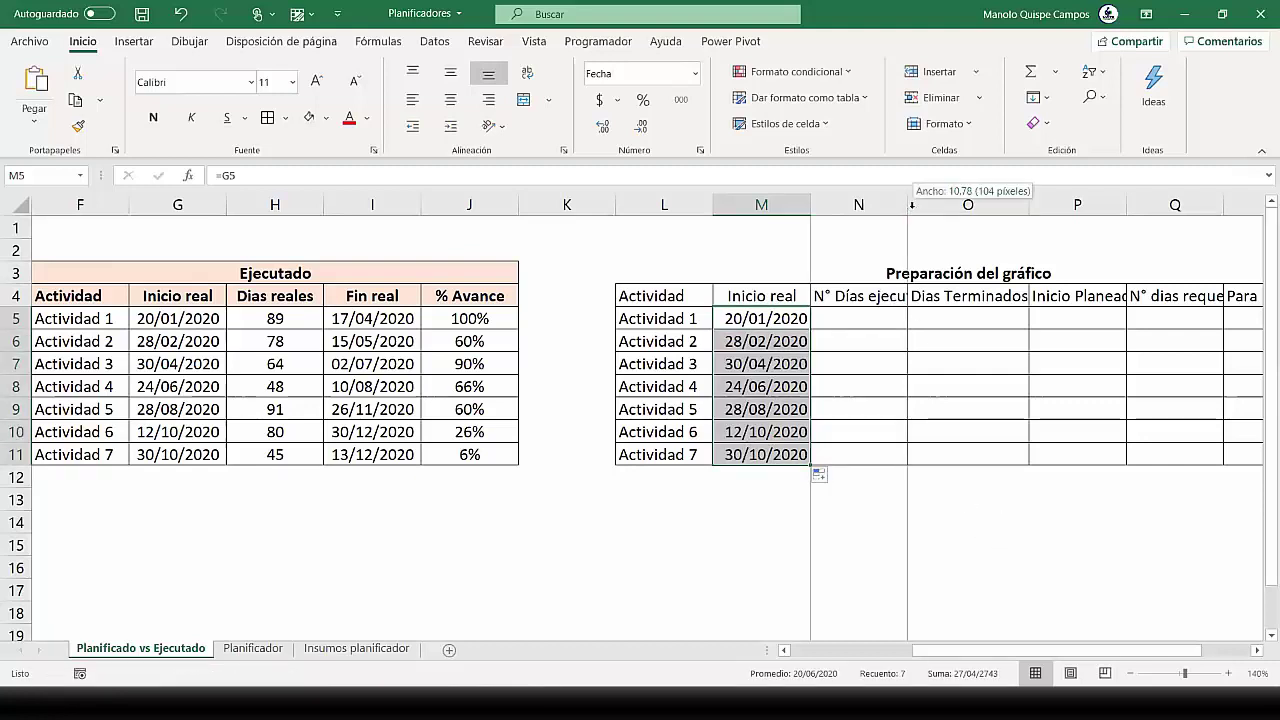
left_click(887, 317)
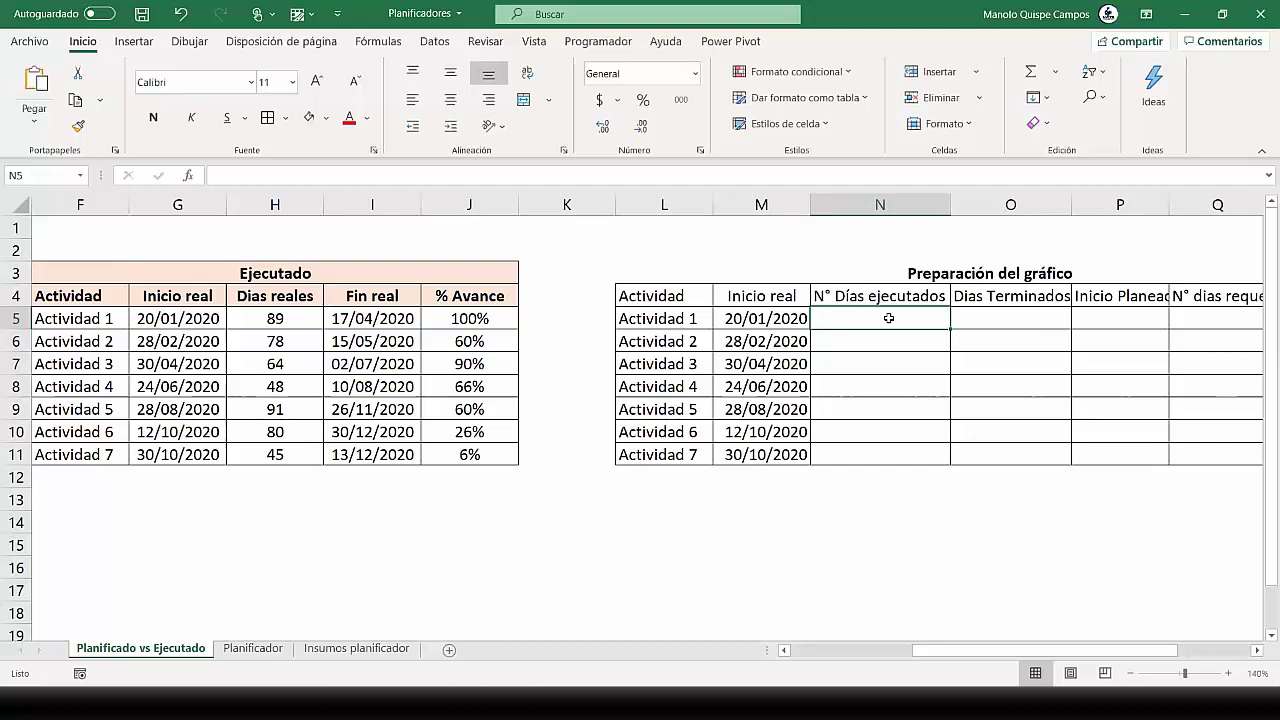
left_click(388, 316)
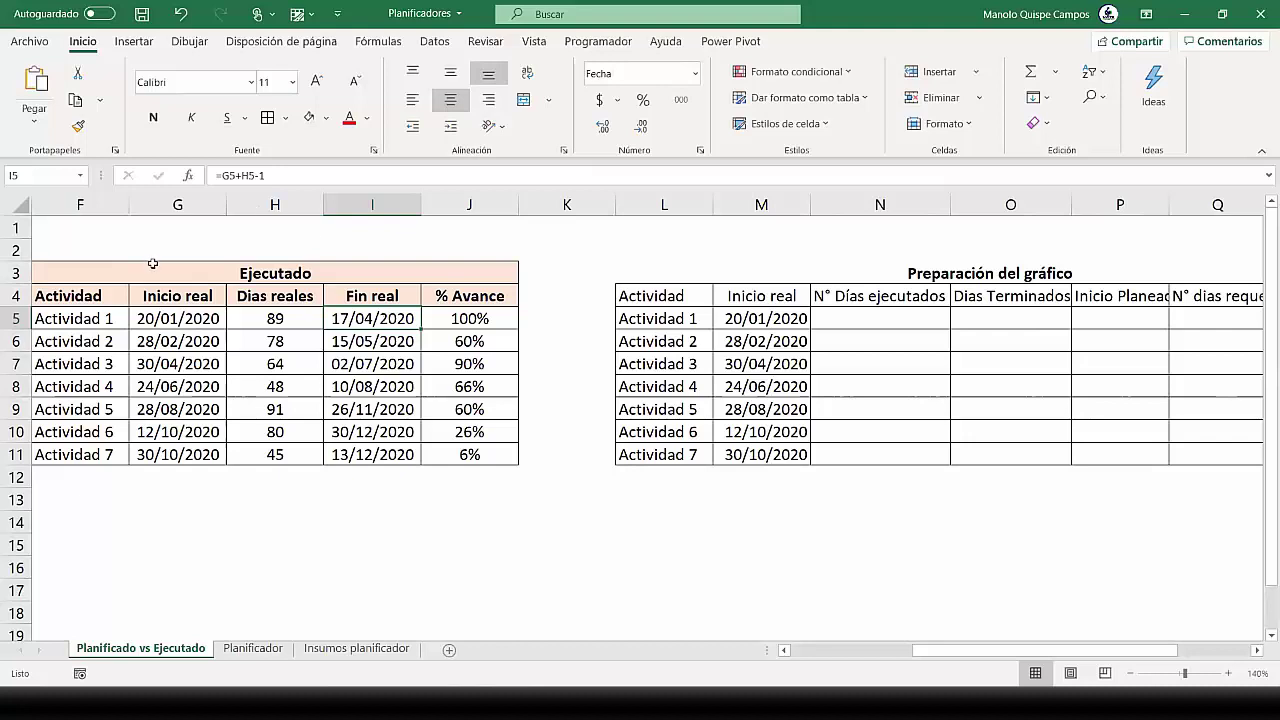
left_click(151, 318)
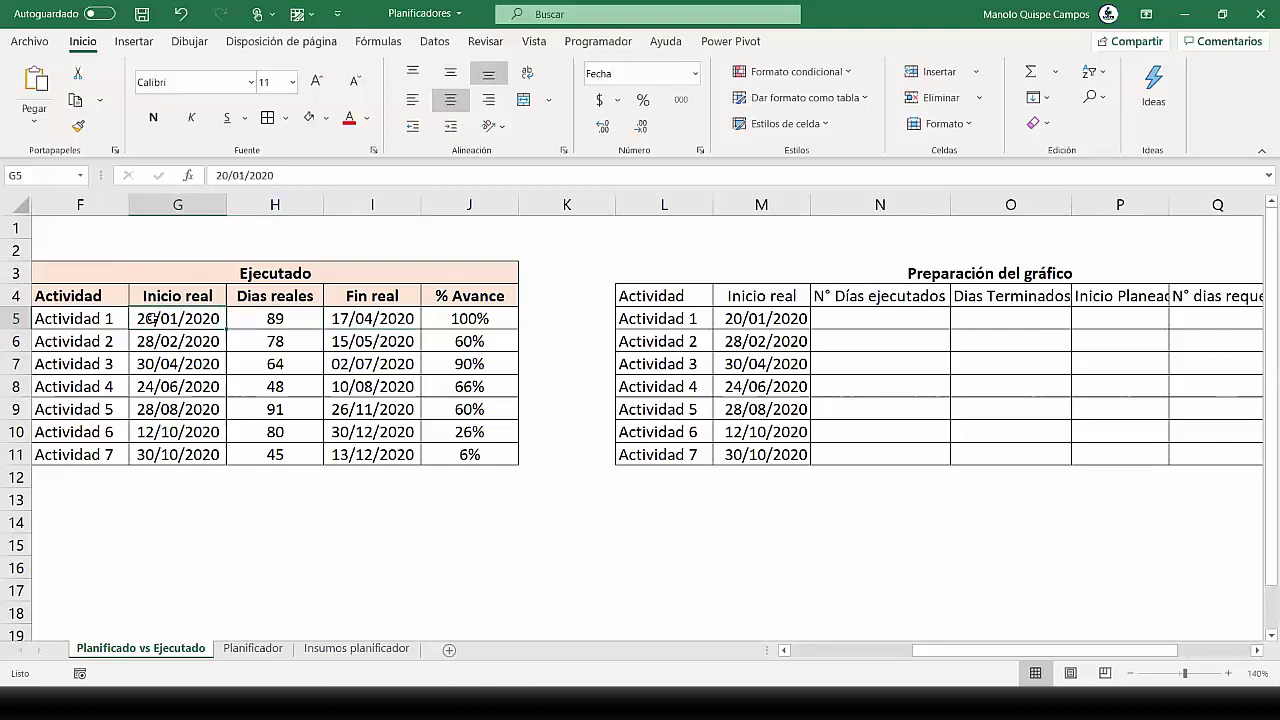
left_click(881, 324)
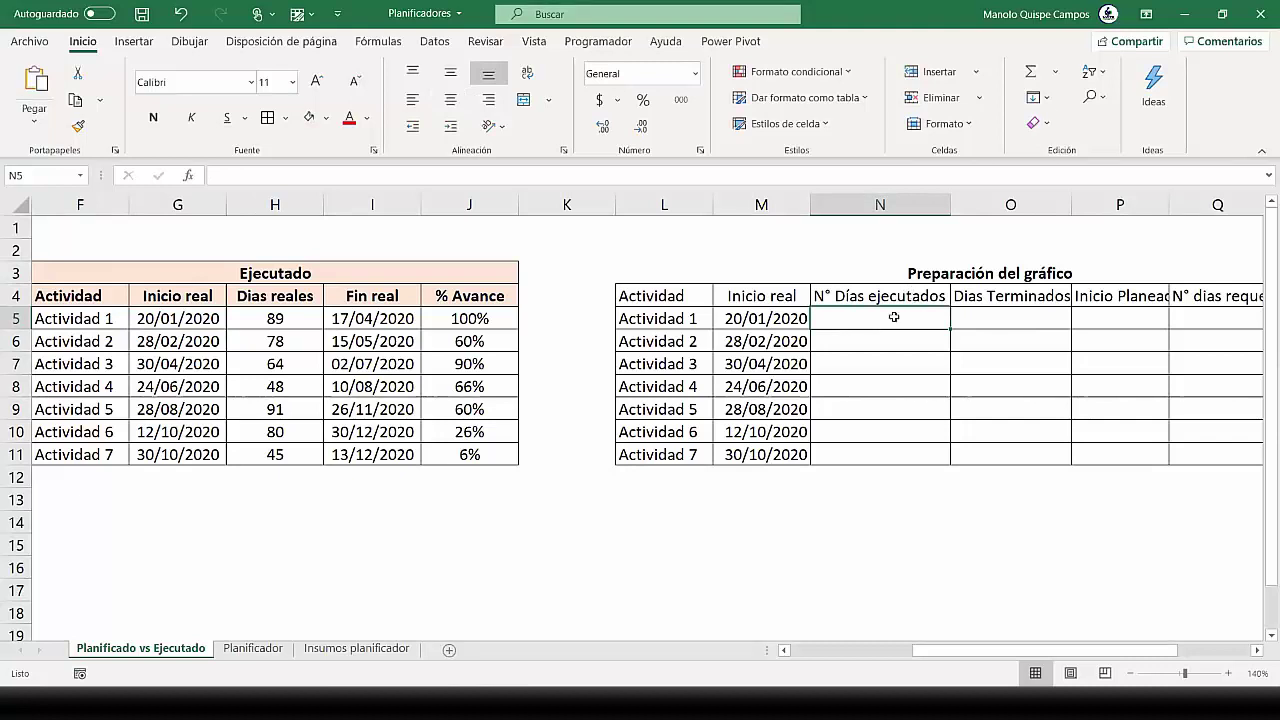
type("=")
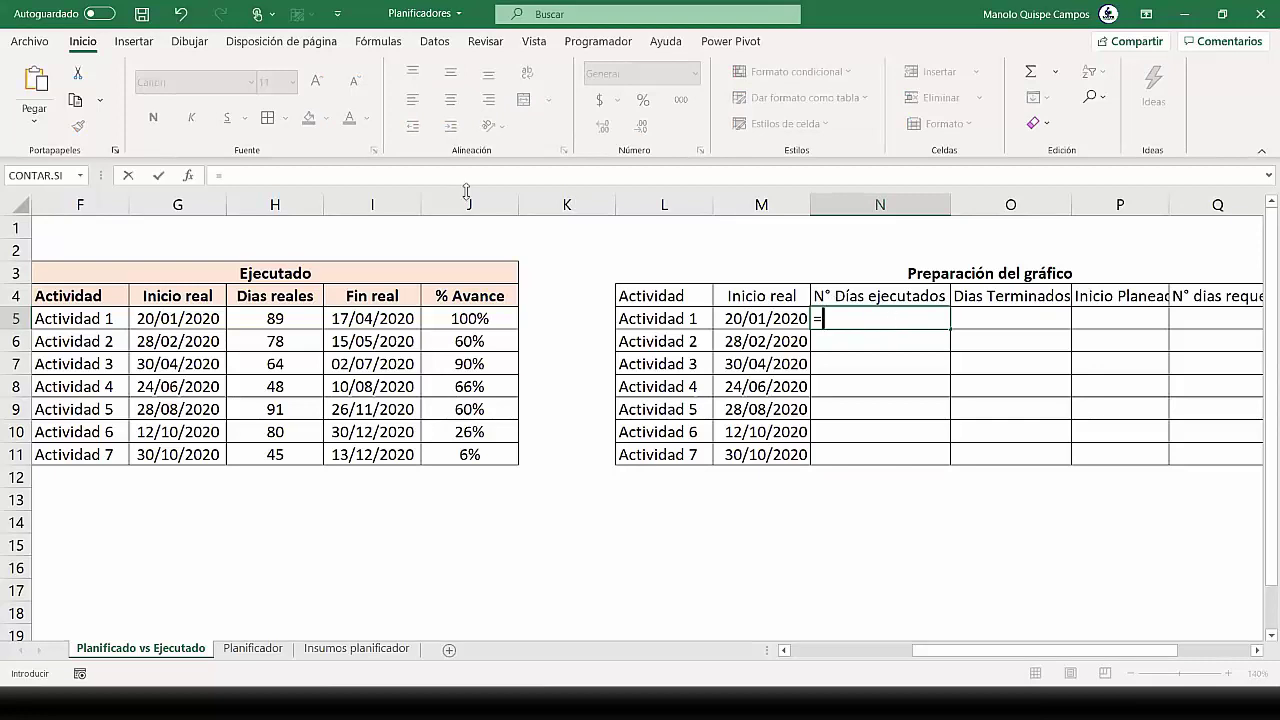
left_click(380, 317)
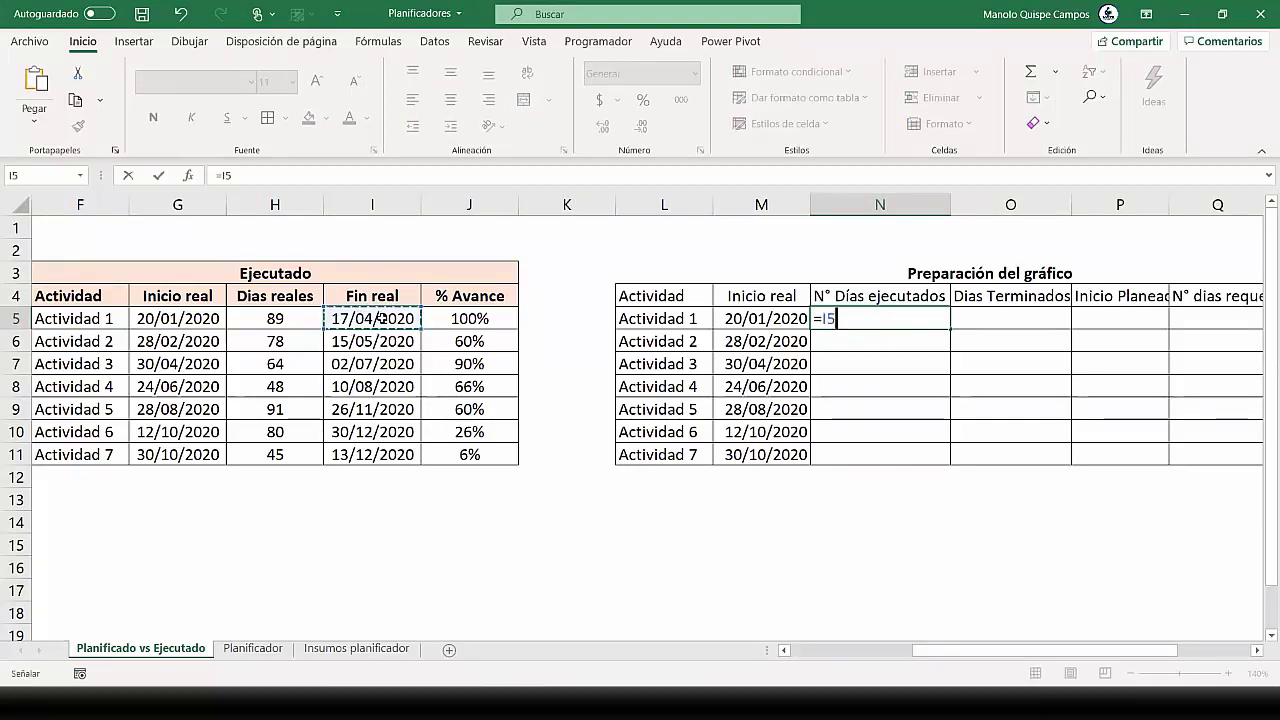
type("-")
left_click(165, 317)
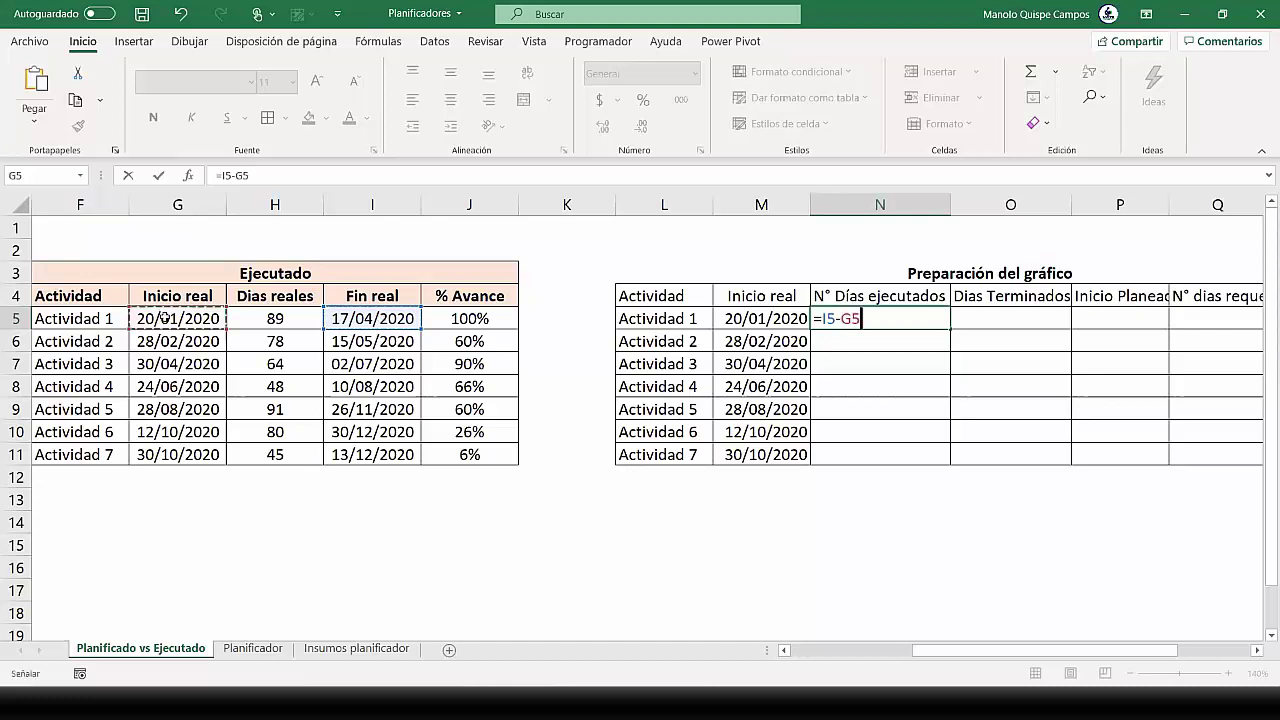
key("Return")
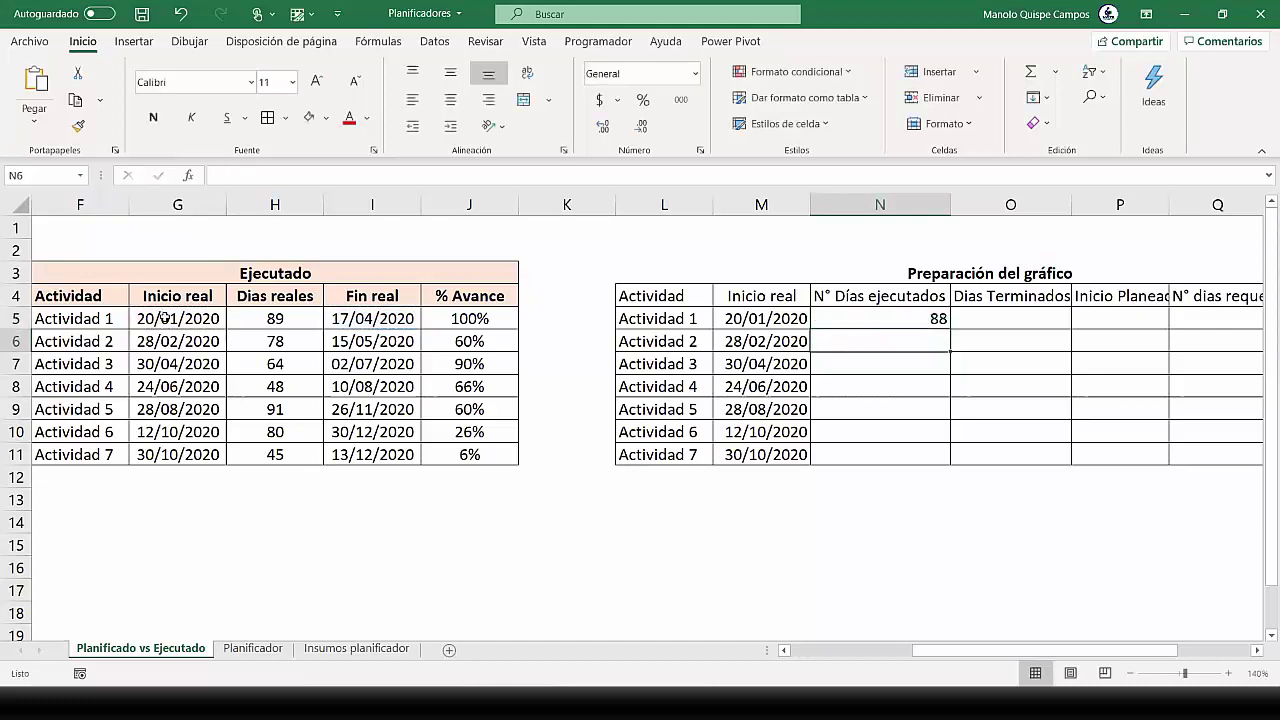
left_click(872, 318)
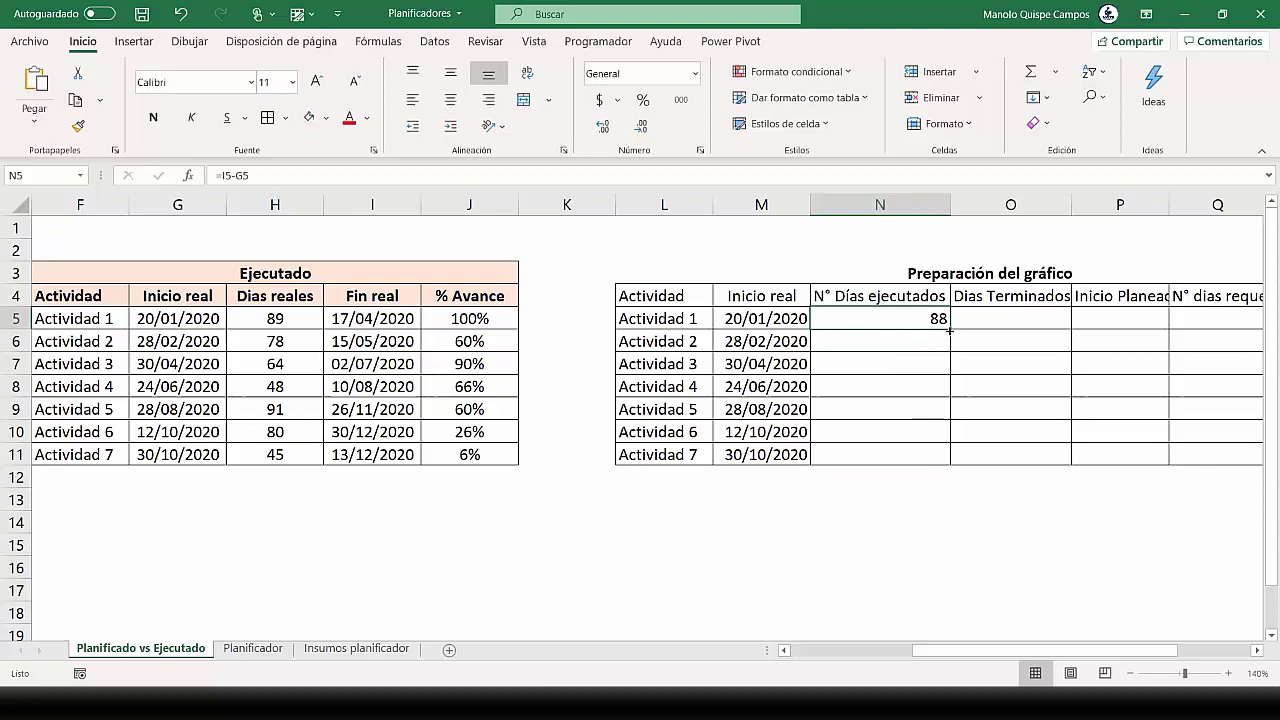
double_click(948, 331)
Narrow column N, wrap the N° Días ejecutados header text and centre N4:N11
left_click_drag(950, 204, 910, 204)
left_click(851, 295)
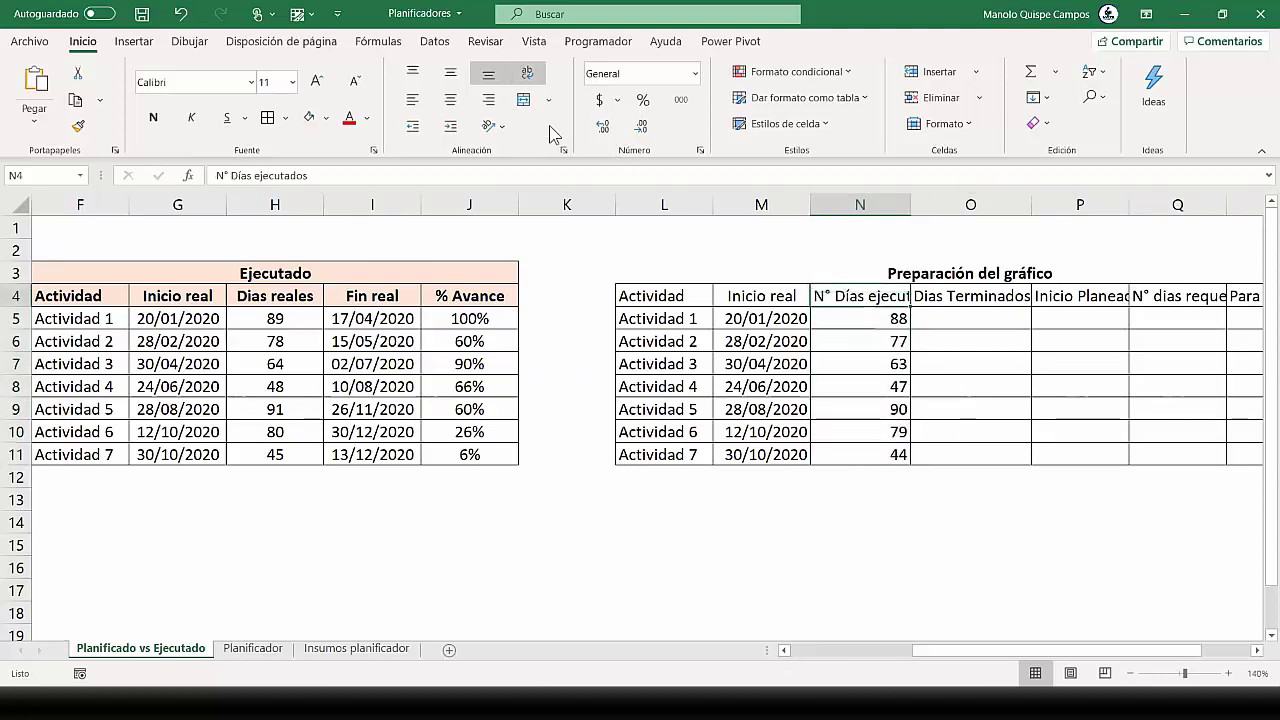
left_click(527, 73)
left_click_drag(908, 204, 897, 204)
left_click_drag(870, 306, 862, 478)
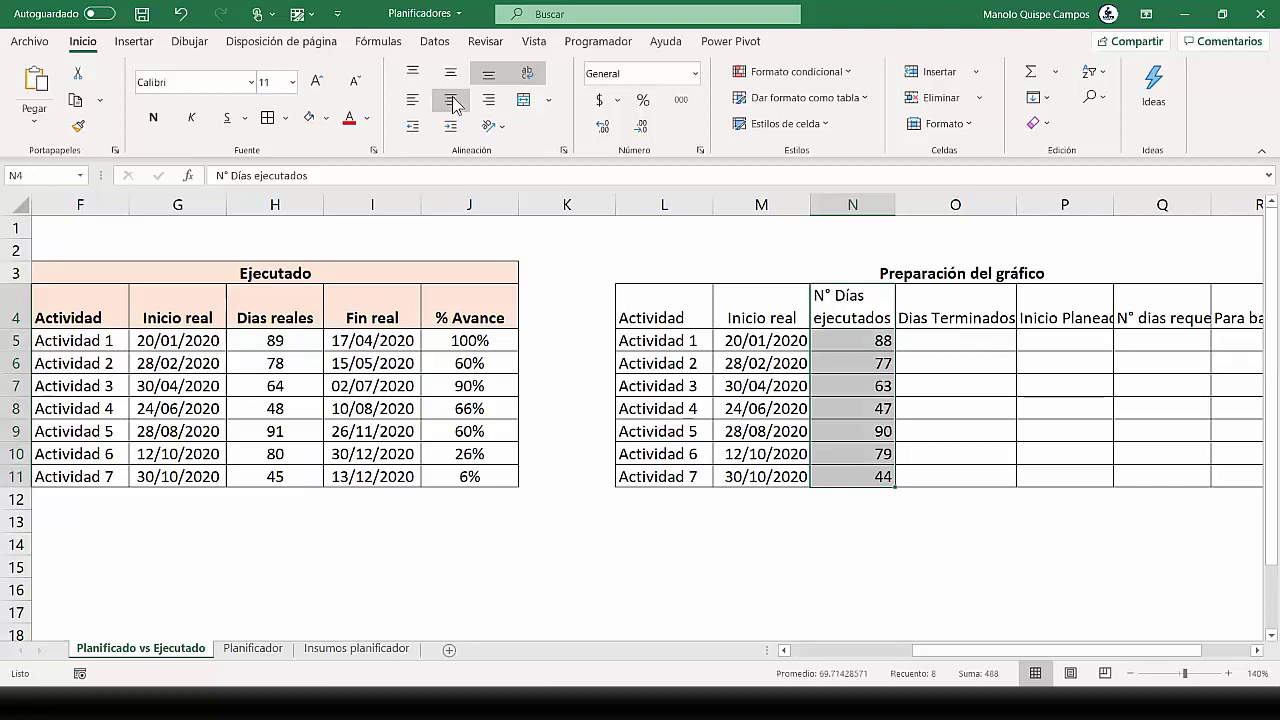
left_click(450, 100)
left_click(936, 354)
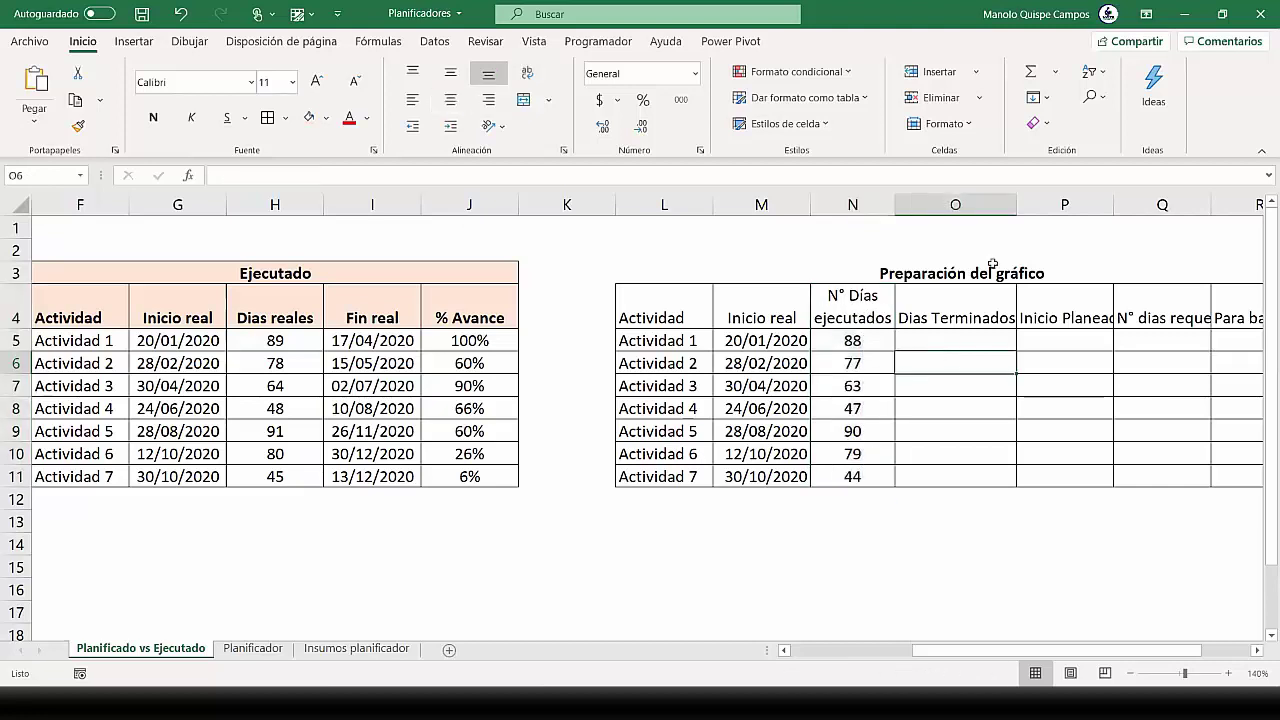
Wrap the text of the headers in L4:R4 and narrow columns O, P, Q and R
left_click_drag(660, 316, 1005, 322)
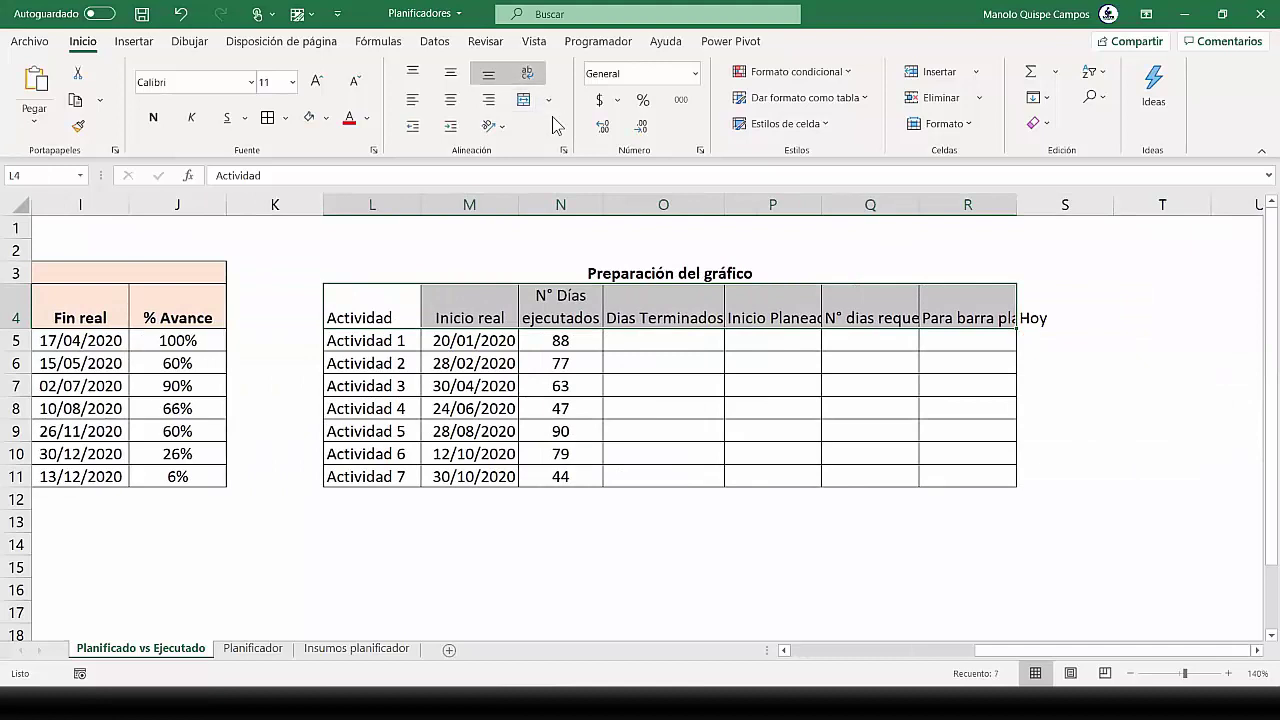
left_click(527, 73)
double_click(718, 215)
left_click_drag(728, 207, 692, 207)
left_click_drag(795, 205, 779, 204)
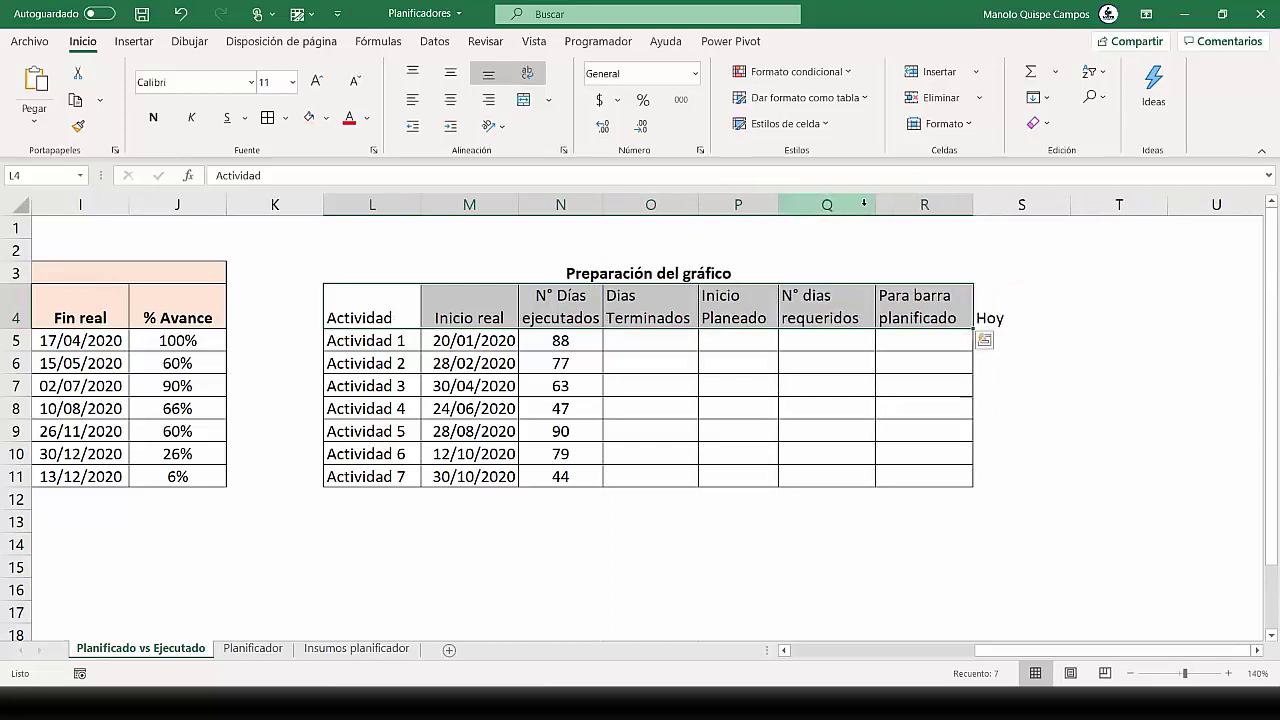
left_click(864, 203)
left_click_drag(875, 204, 858, 205)
left_click_drag(952, 204, 939, 203)
Calculate Dias Terminados in O5 as =N5*J5, the executed days multiplied by the % Avance
left_click_drag(1000, 651, 903, 651)
left_click(952, 335)
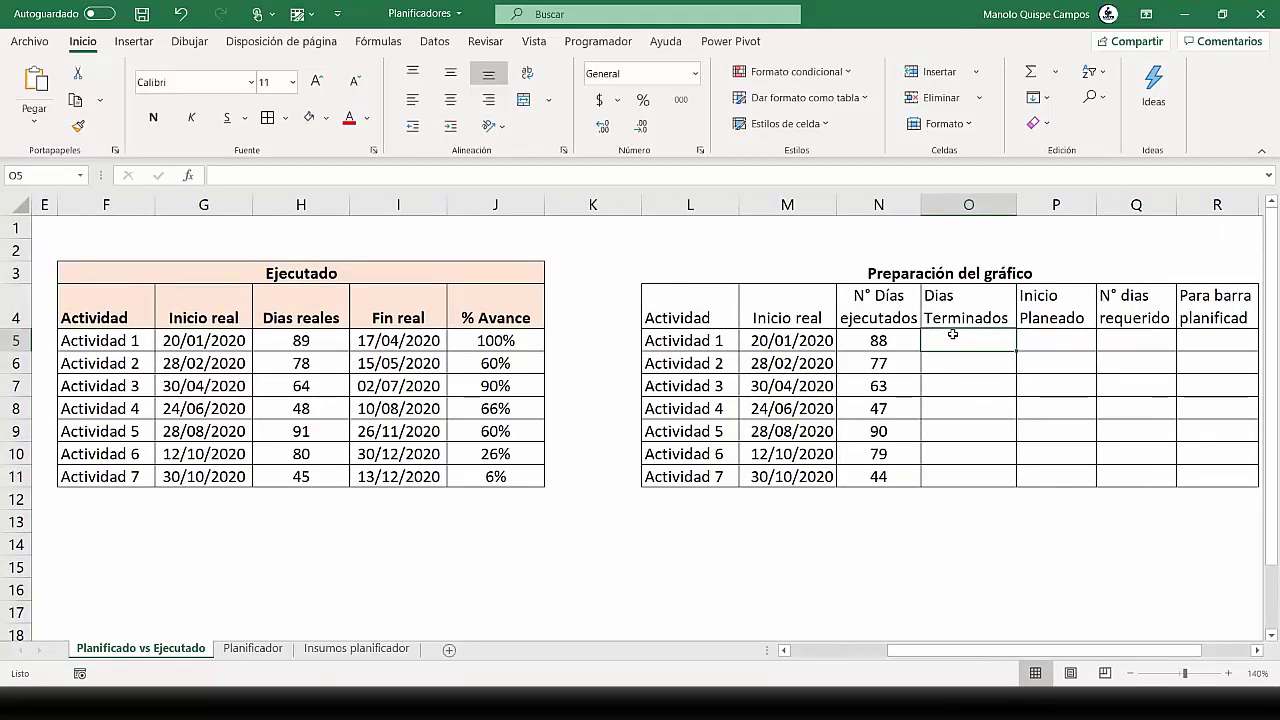
left_click(895, 338)
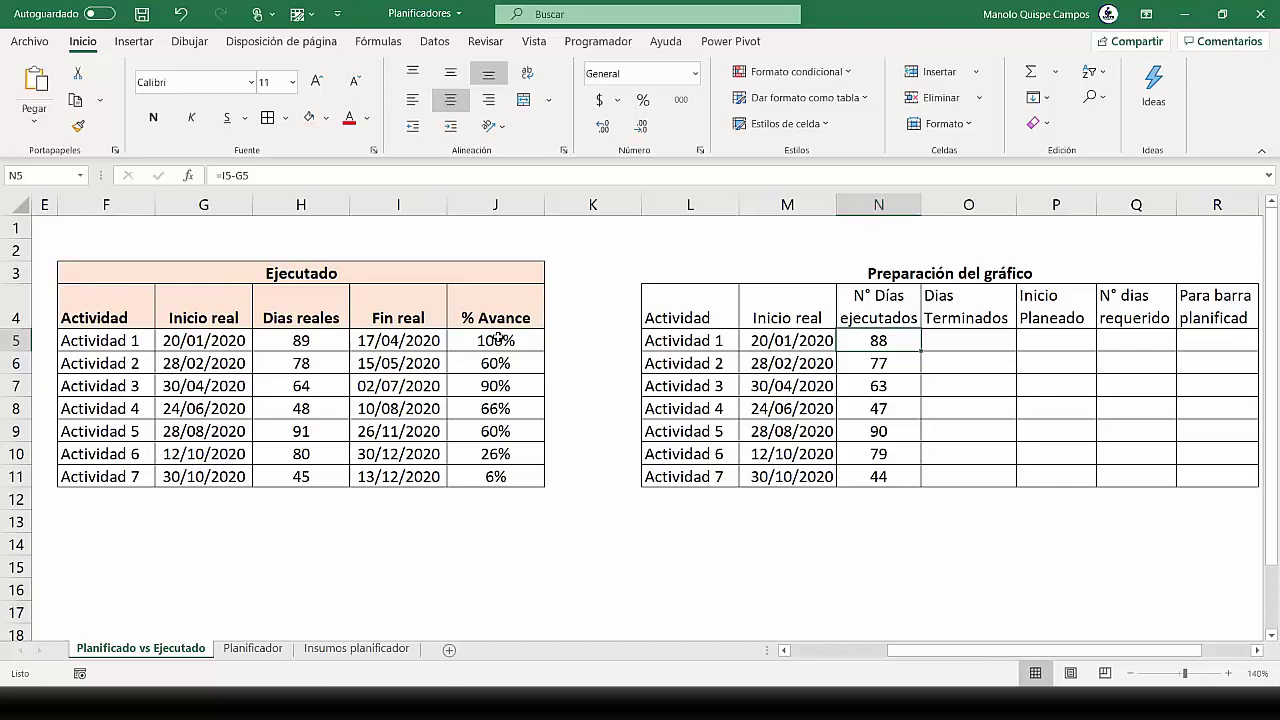
left_click(972, 346)
type("=")
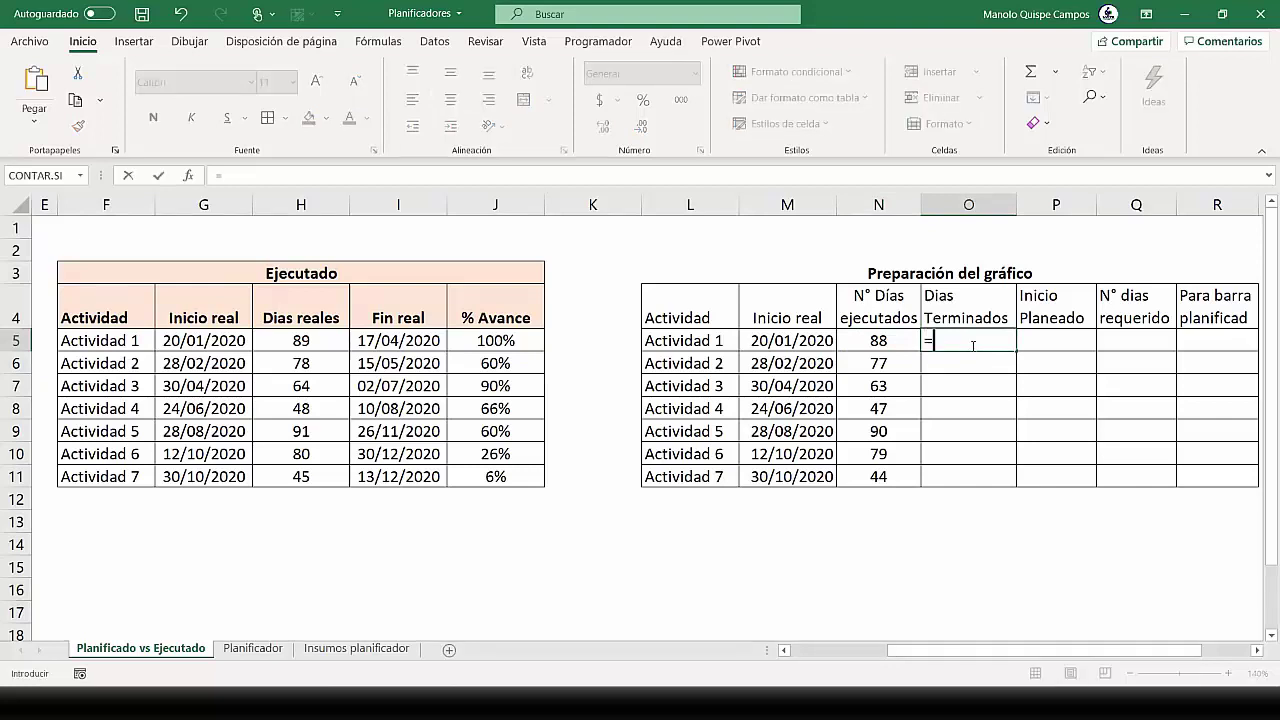
left_click(876, 339)
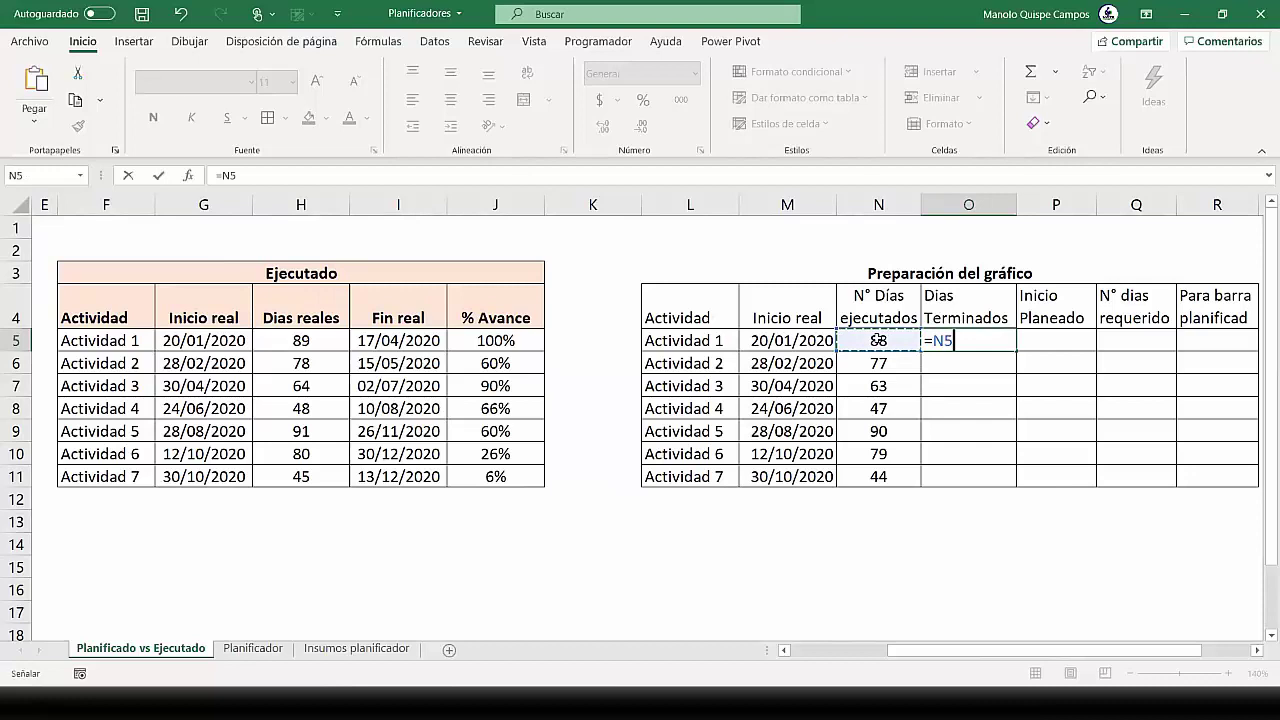
type("*")
left_click(534, 339)
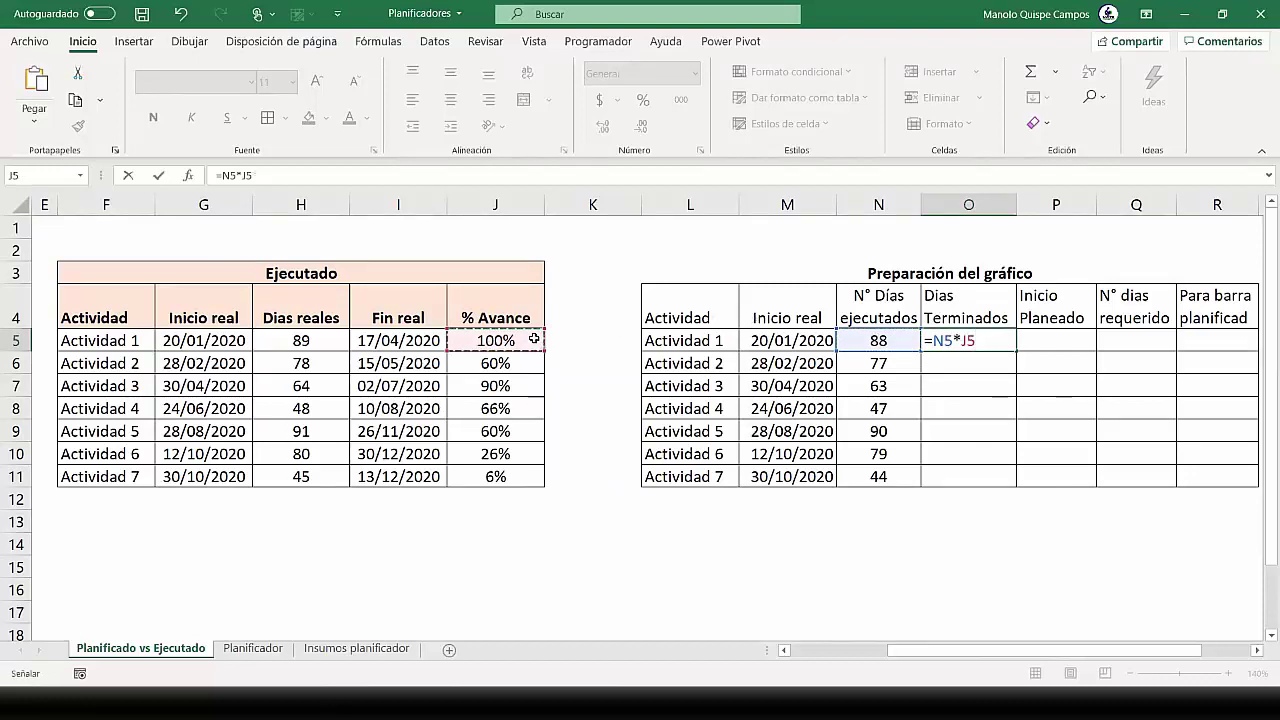
key("Return")
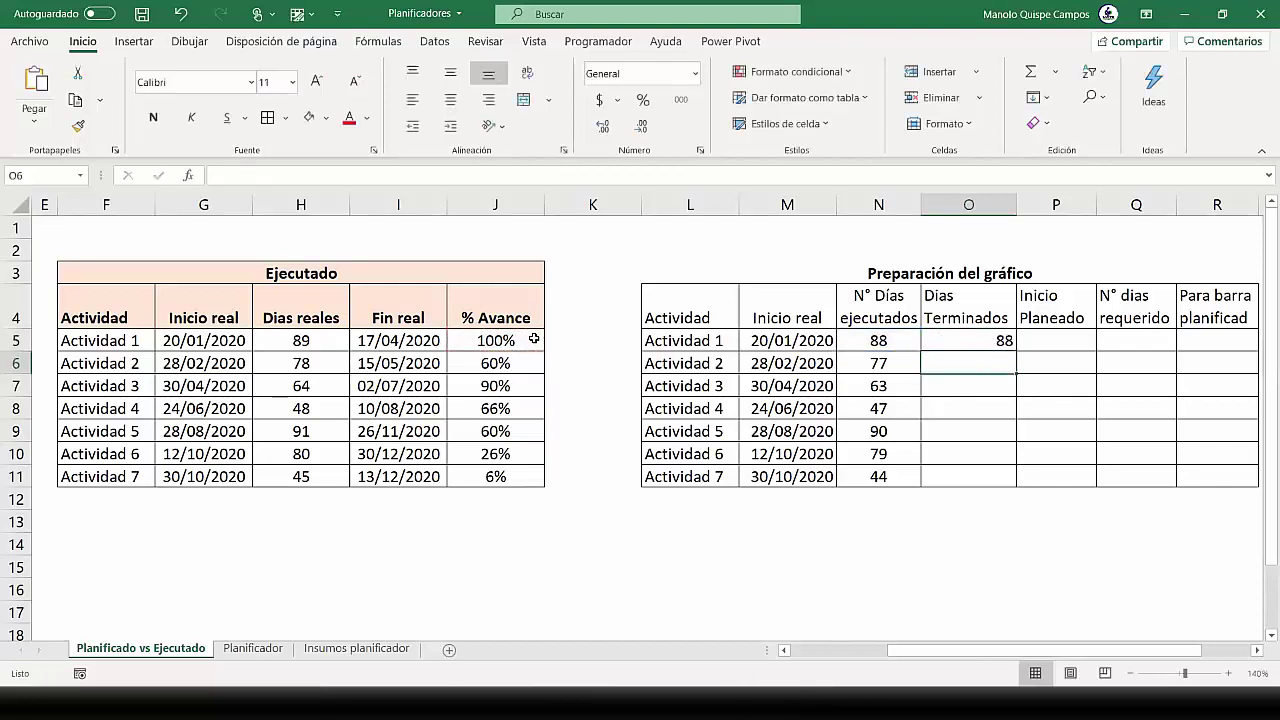
Centre O5, fill its formula down to O11 and show the Dias Terminados values without decimals
left_click(1000, 340)
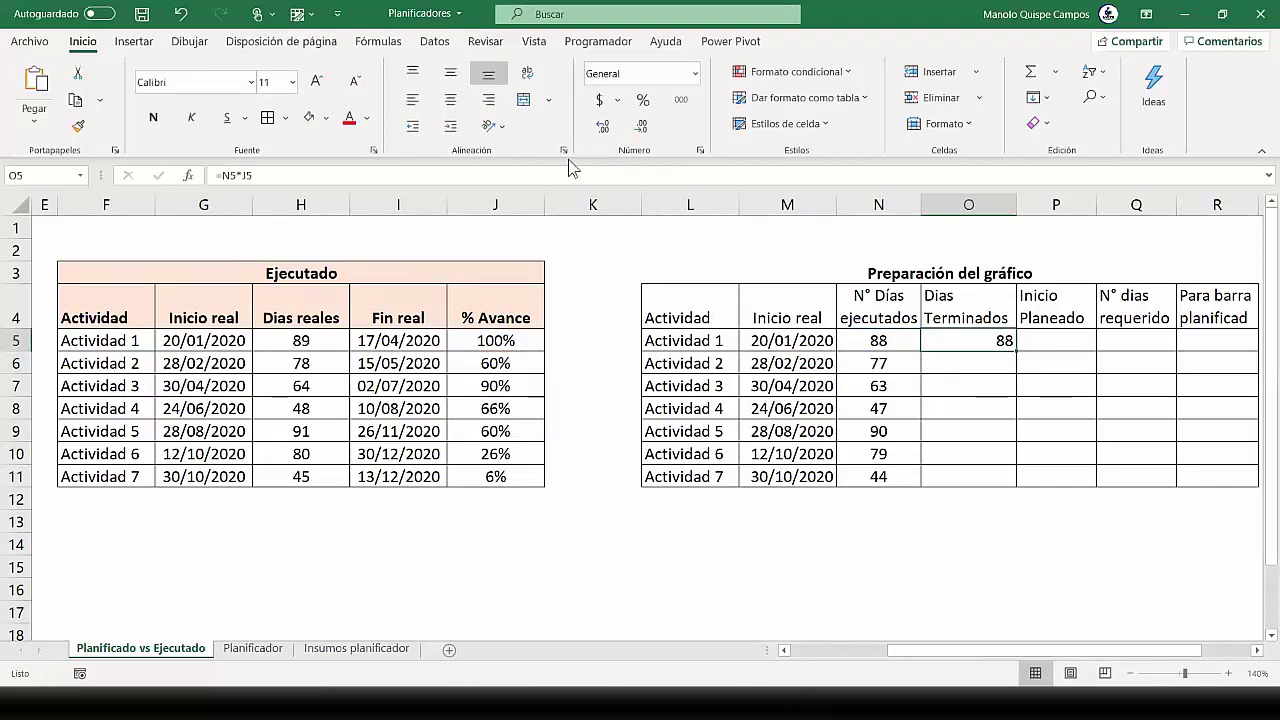
left_click(450, 99)
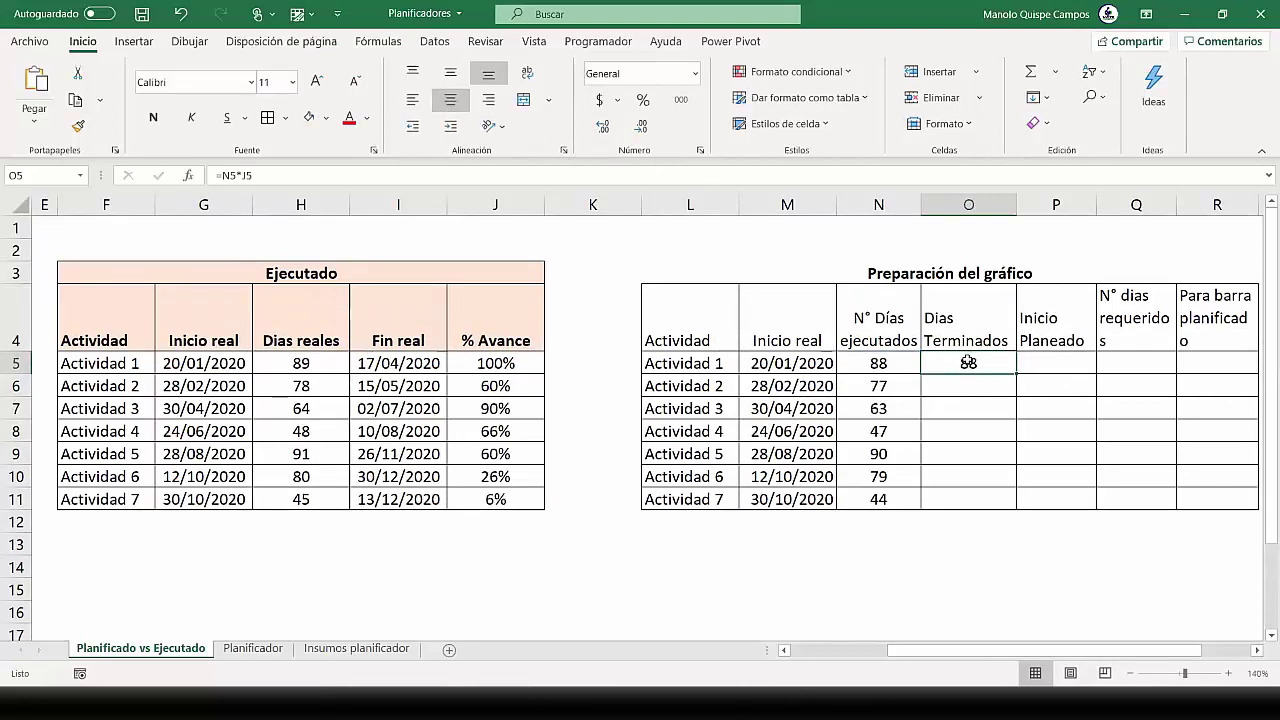
left_click_drag(1014, 378, 982, 513)
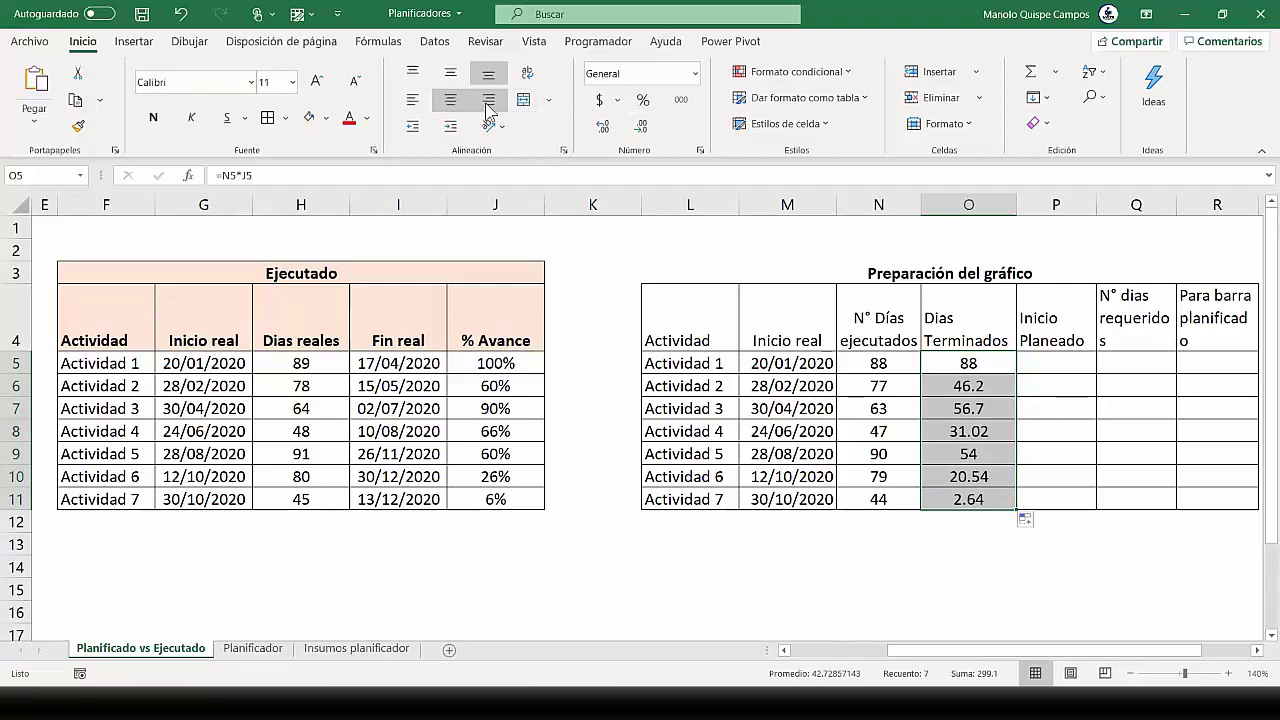
left_click(643, 126)
left_click(945, 413)
left_click(970, 480)
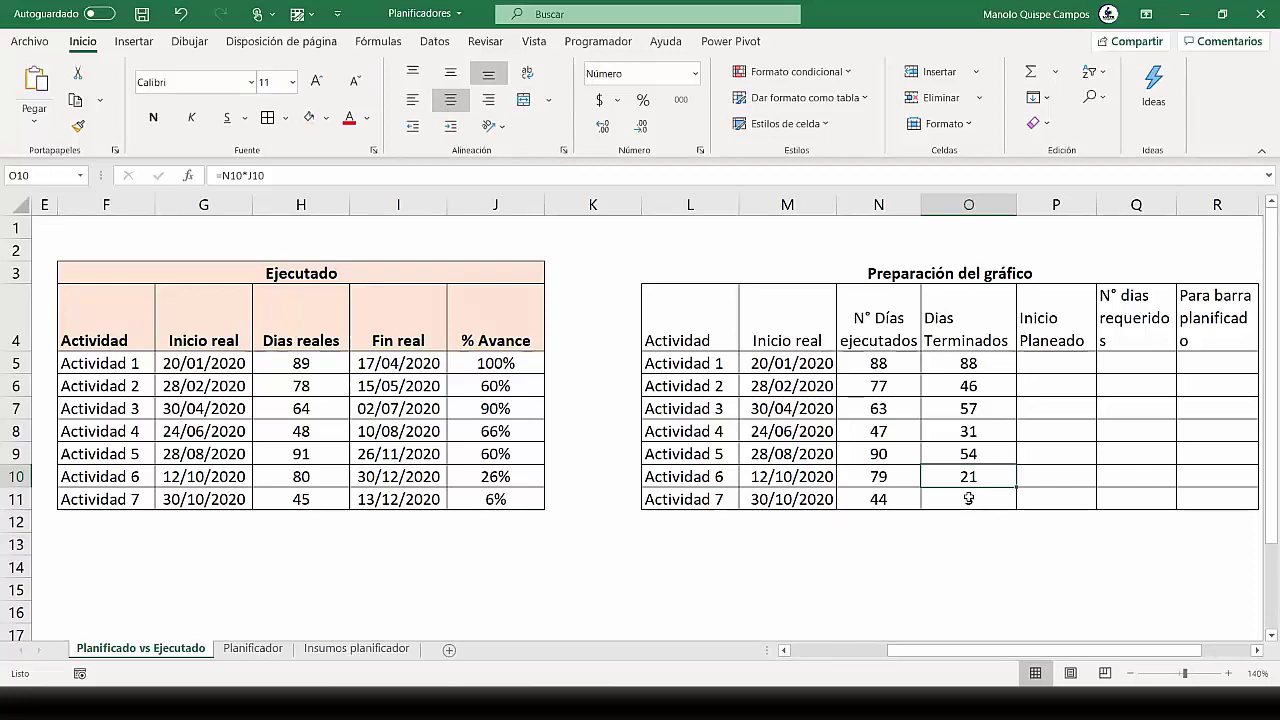
left_click_drag(23, 350, 20, 341)
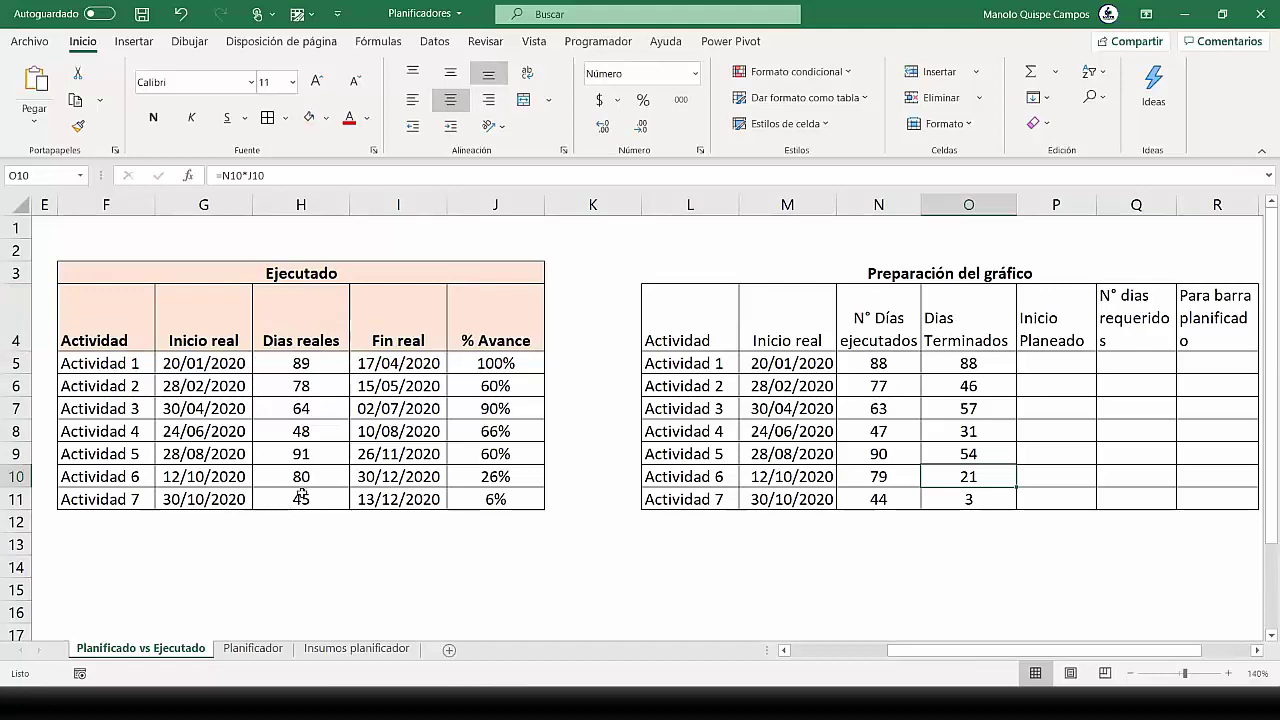
Link Inicio Planeado in P5 to the planned start date of the Programado table with =B5
left_click(1054, 364)
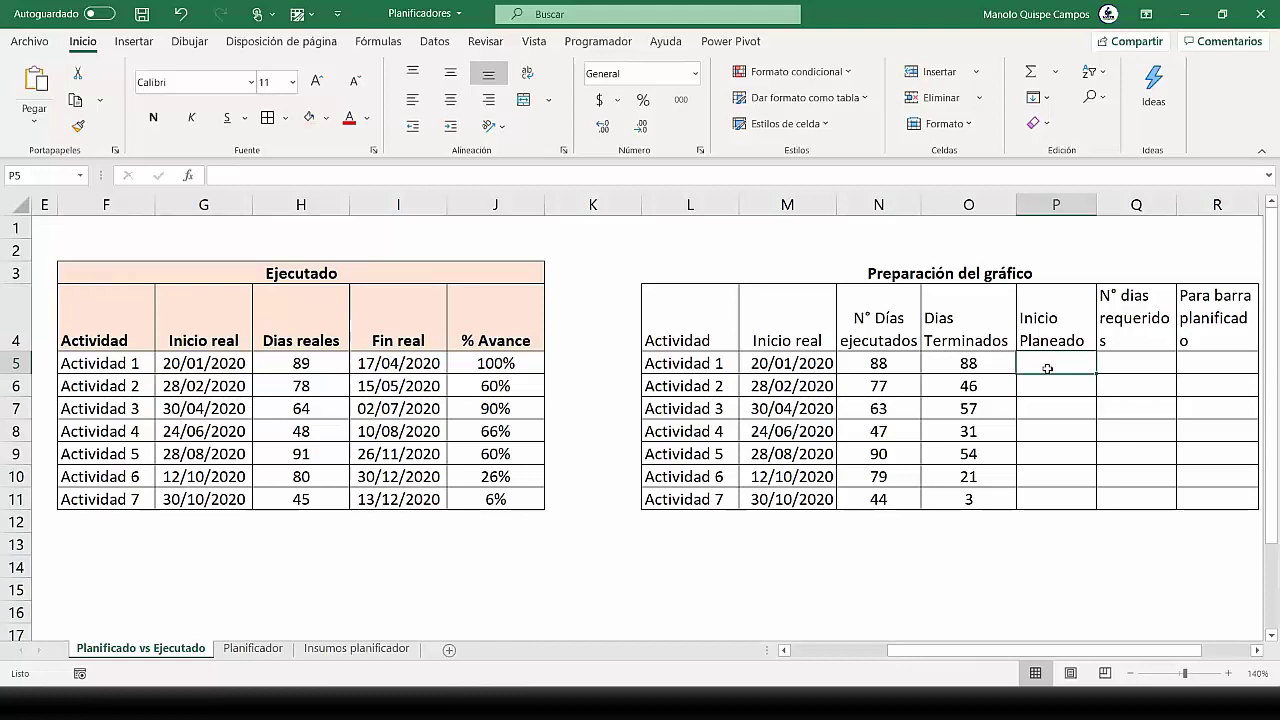
type("=")
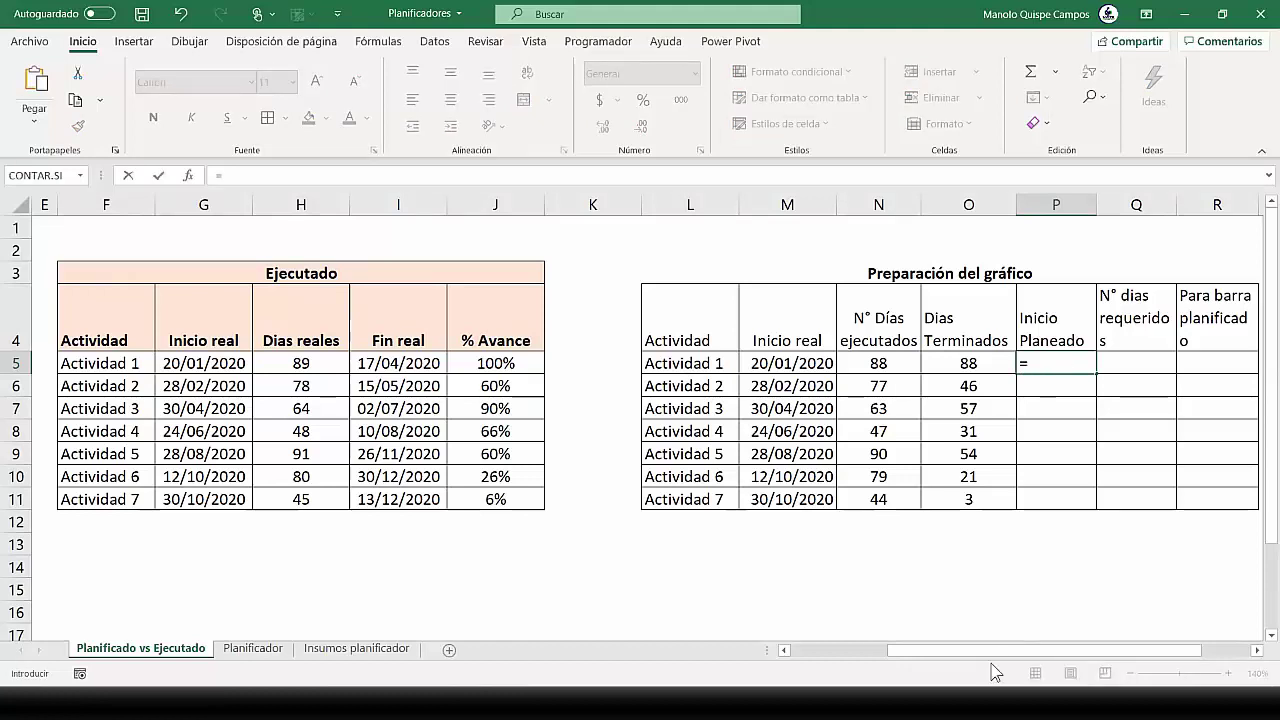
left_click_drag(988, 655, 830, 660)
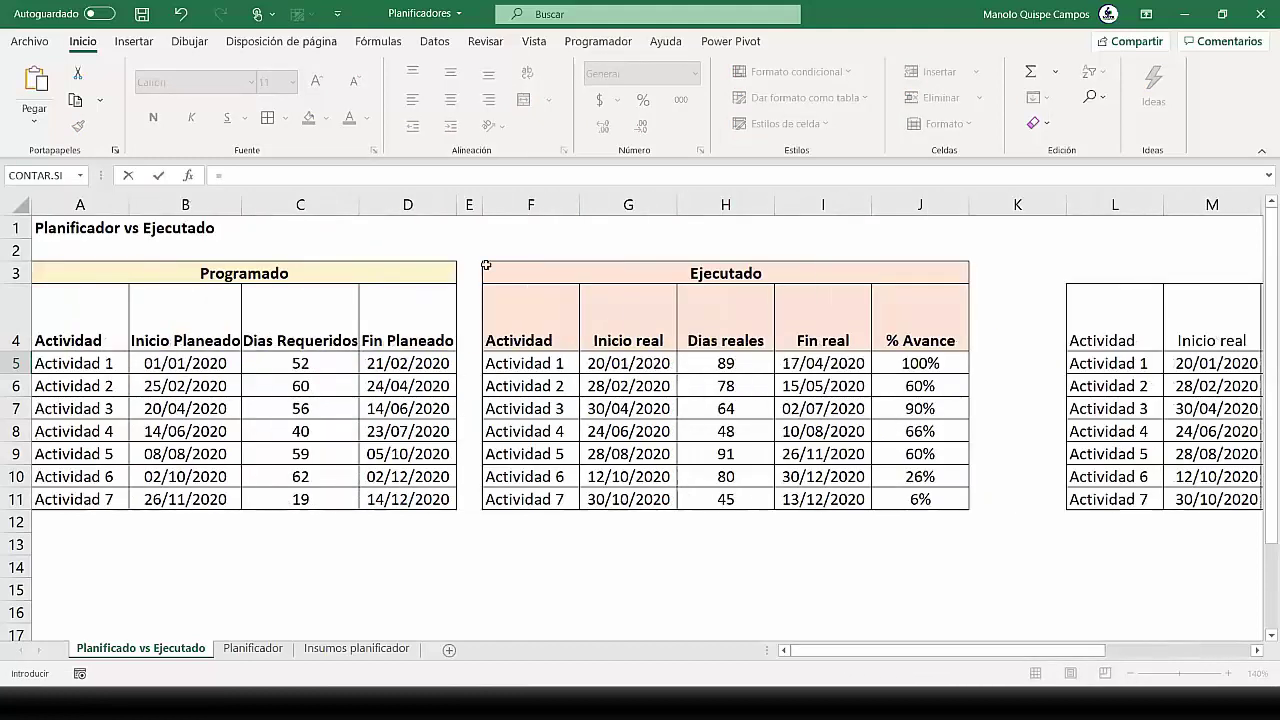
left_click(217, 361)
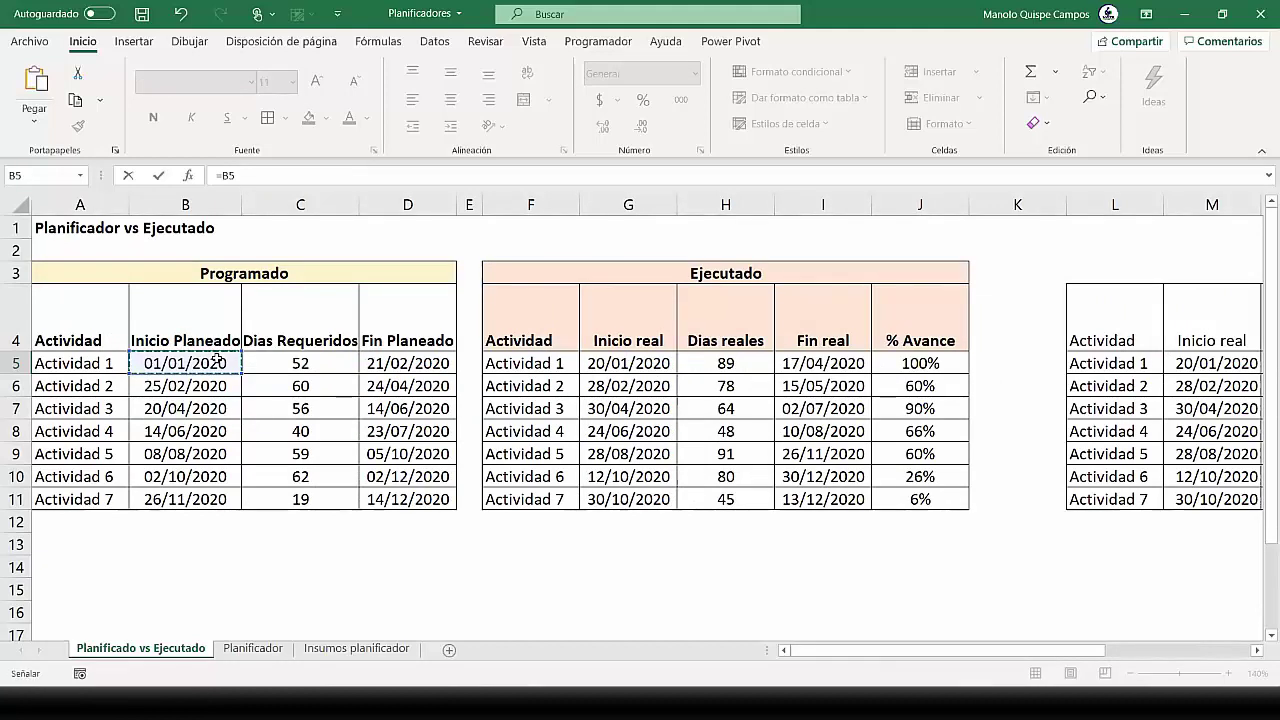
key("Return")
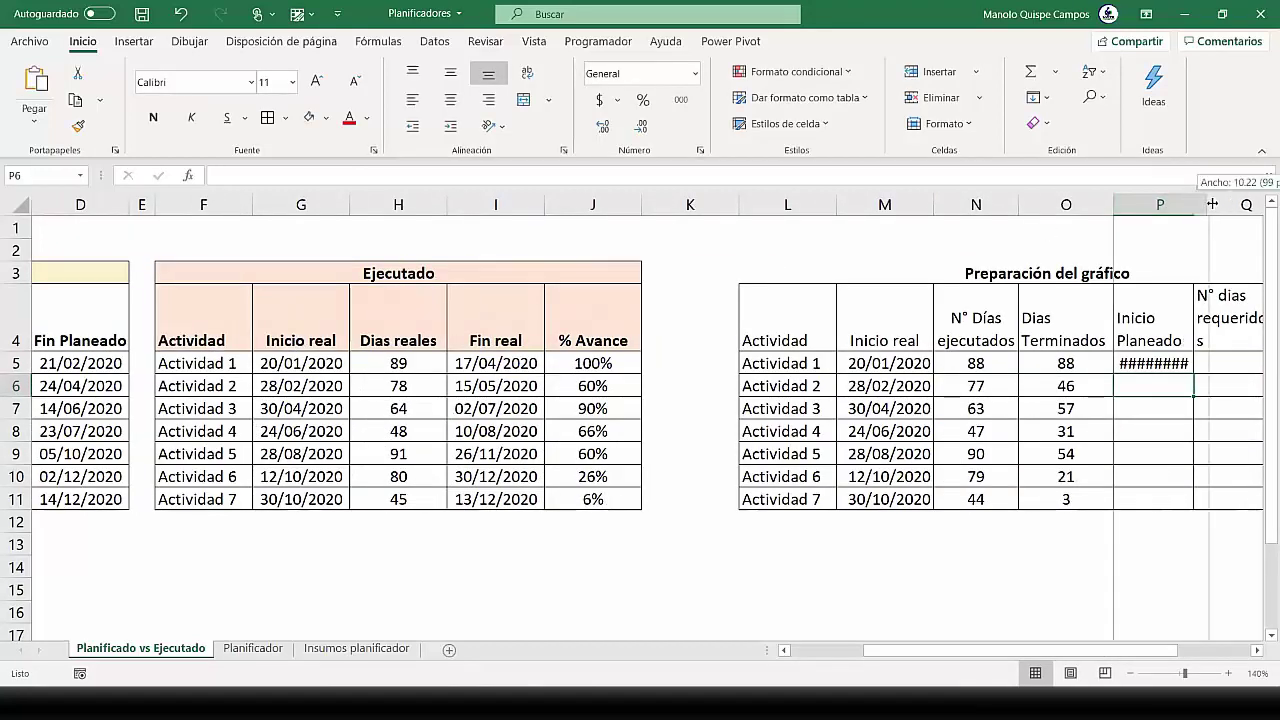
Widen column P to fit the full date and fill the Inicio Planeado formula down to P11
double_click(1198, 200)
left_click(1196, 355)
left_click_drag(1210, 372, 1192, 508)
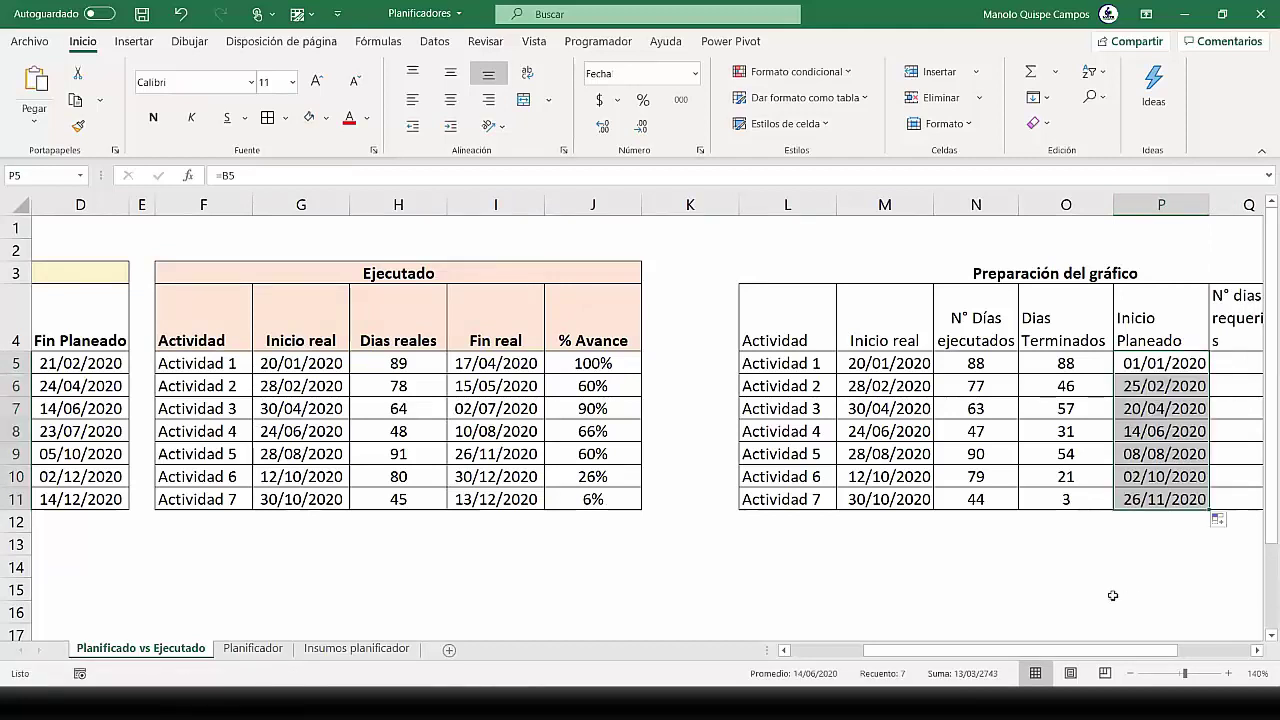
left_click(1112, 595)
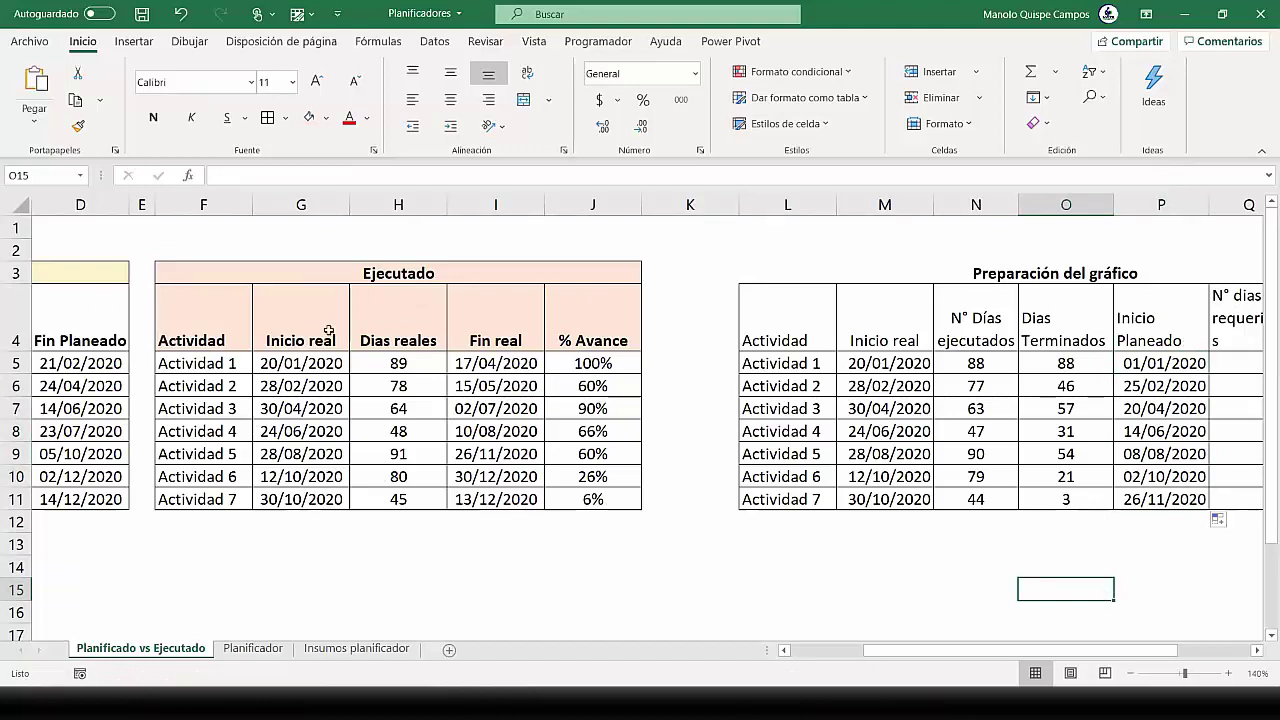
Review the formulas behind N° Días ejecutados in N5 and Dias Terminados in O5
left_click(992, 368)
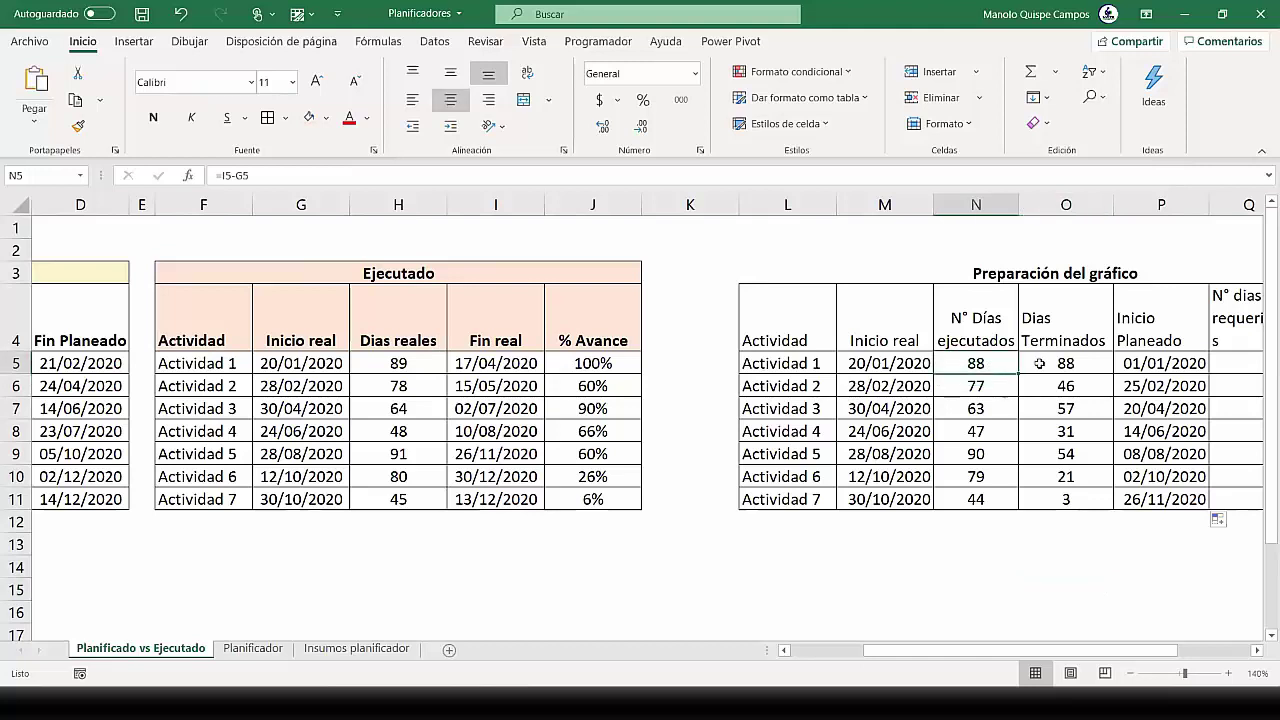
double_click(988, 366)
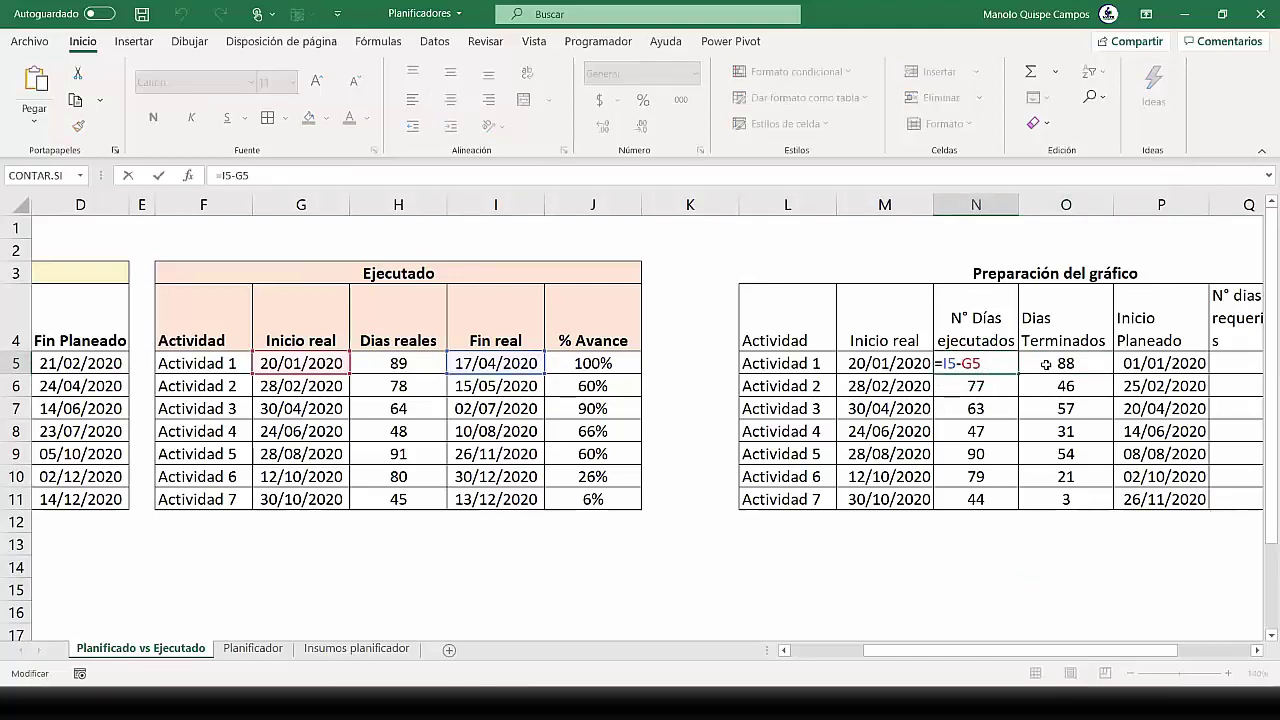
left_click(1045, 365)
type("=N5*J5")
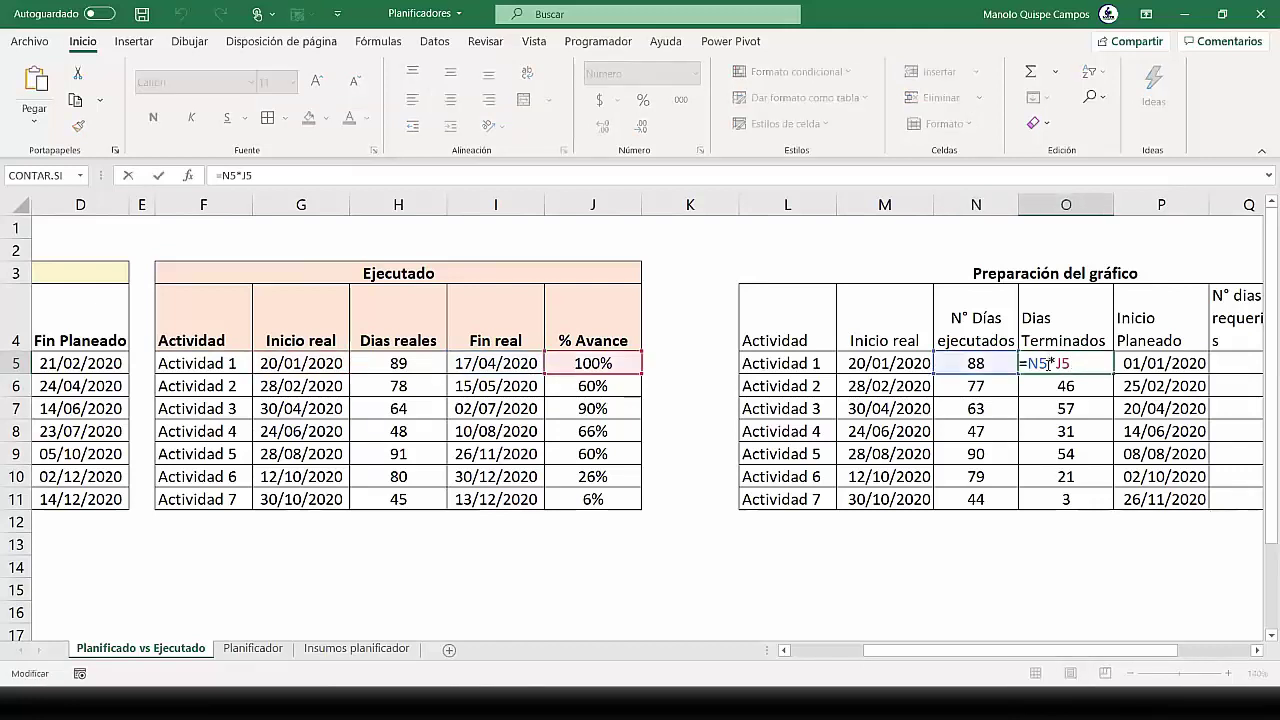
key("ctrl+Return")
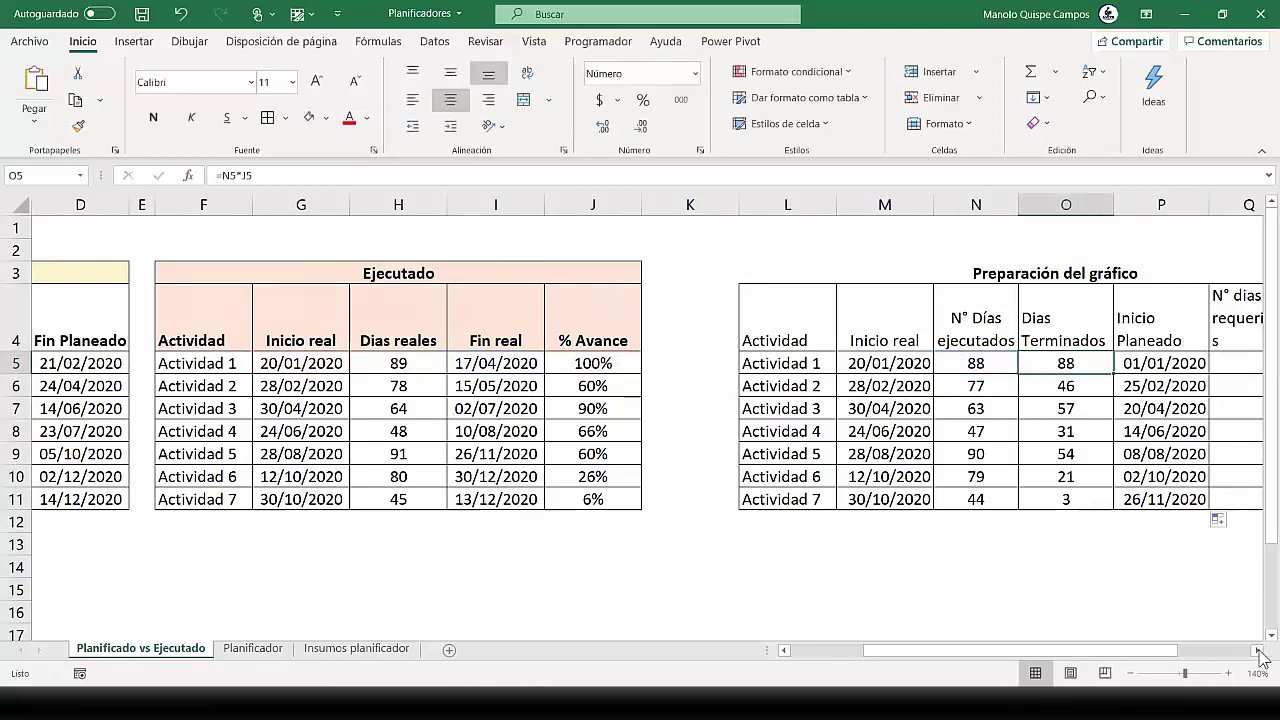
Widen column Q just enough for the N° dias requeridos header to fit on two lines
left_click(1258, 651)
left_click(1258, 651)
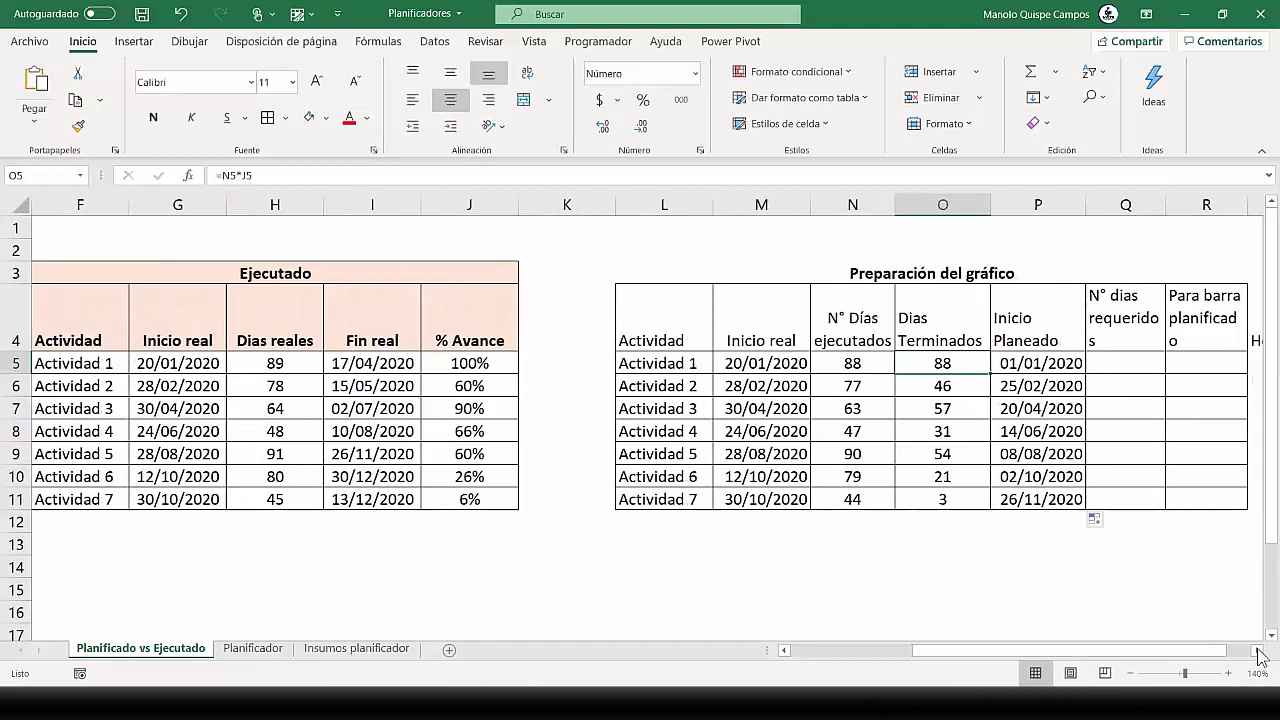
left_click(1258, 651)
left_click_drag(1069, 204, 1087, 204)
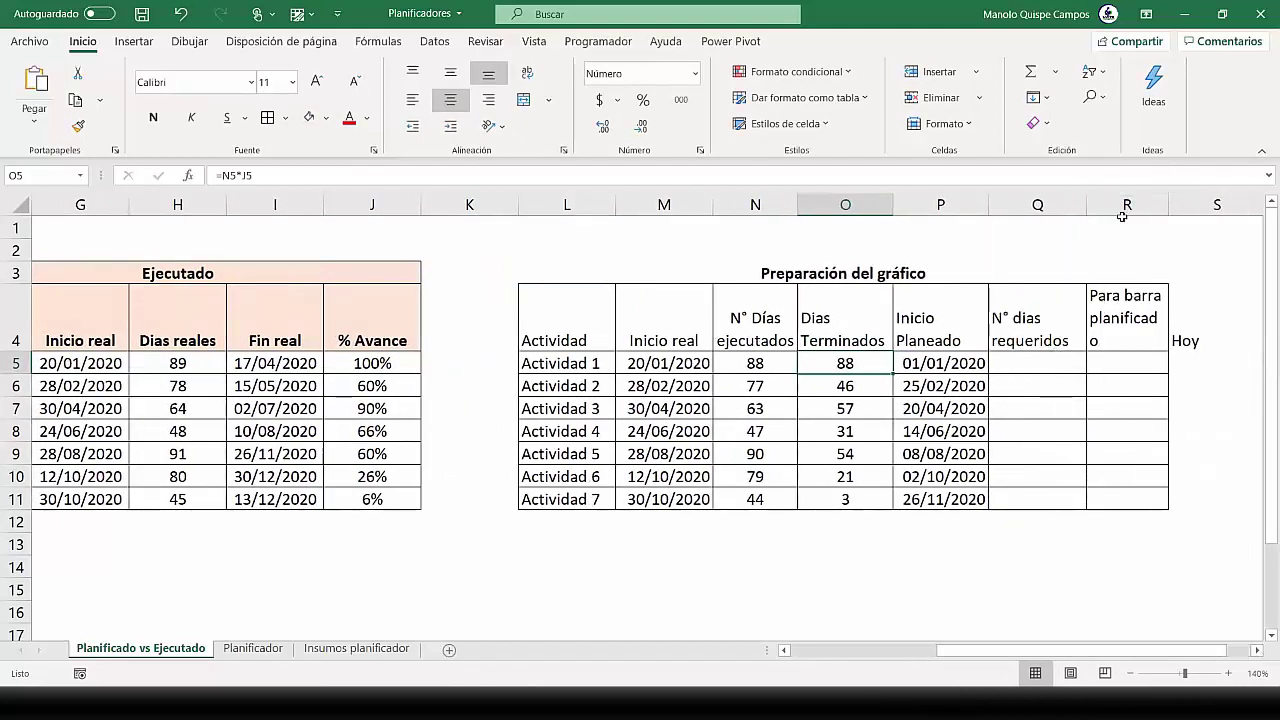
left_click_drag(1075, 206, 1068, 206)
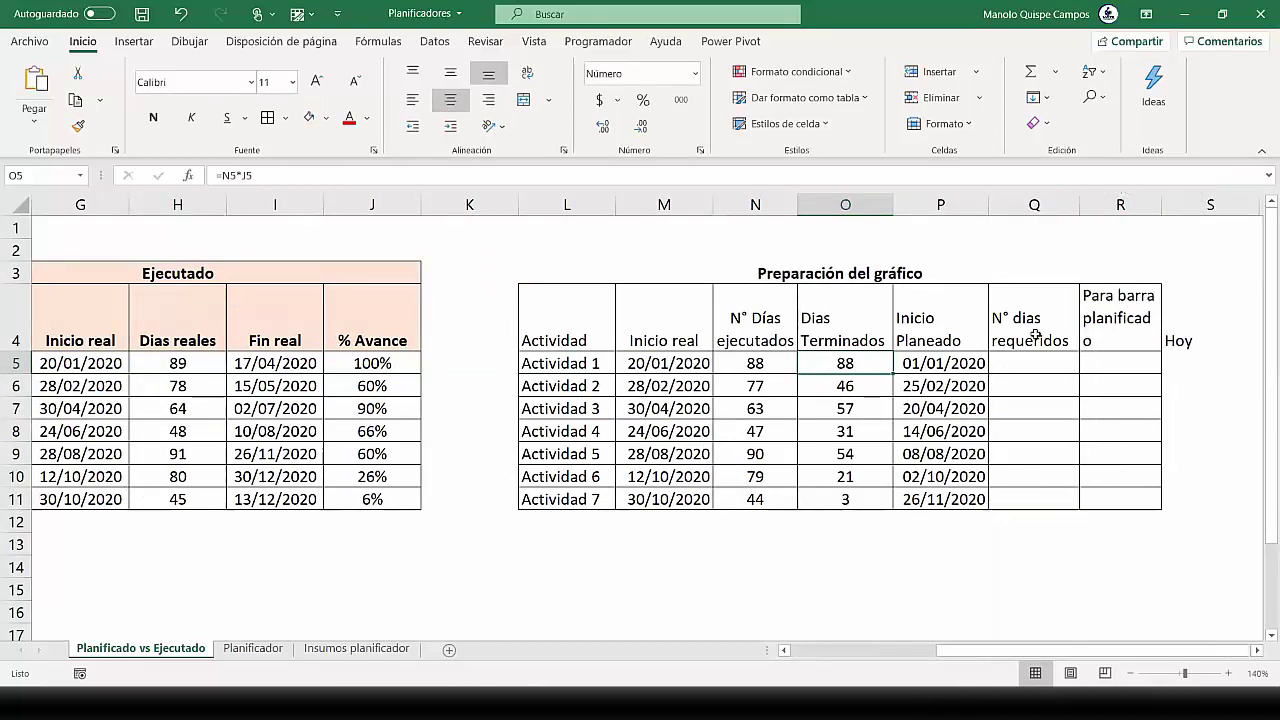
Calculate N° dias requeridos in Q5 as =D5-B5, the planned end minus the planned start
left_click(1035, 360)
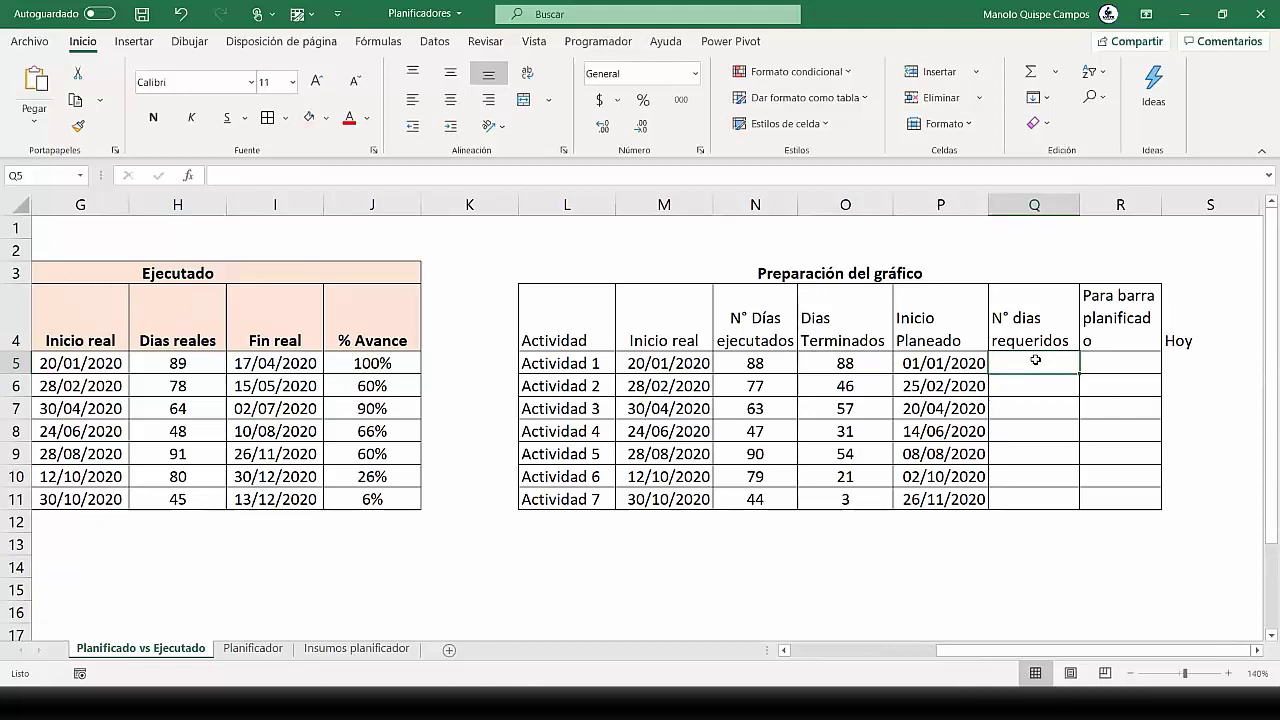
type("=")
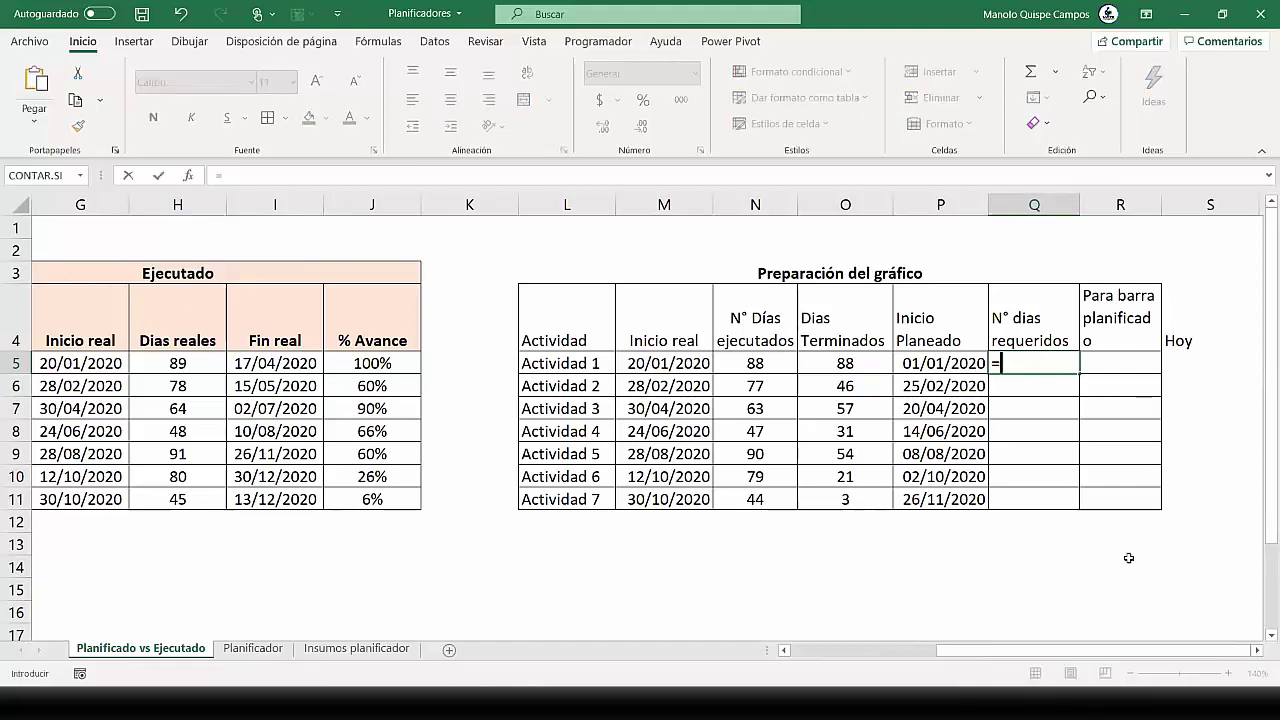
left_click_drag(1065, 655, 860, 670)
left_click(392, 366)
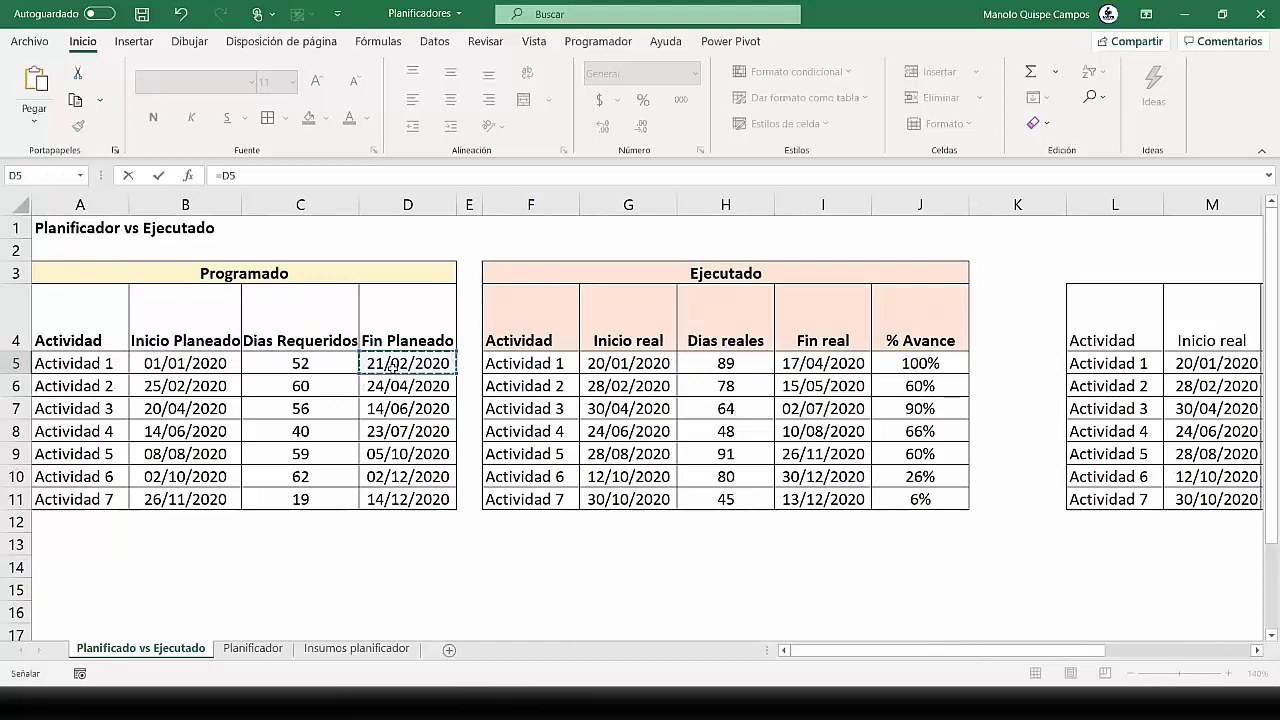
type("-")
left_click(200, 360)
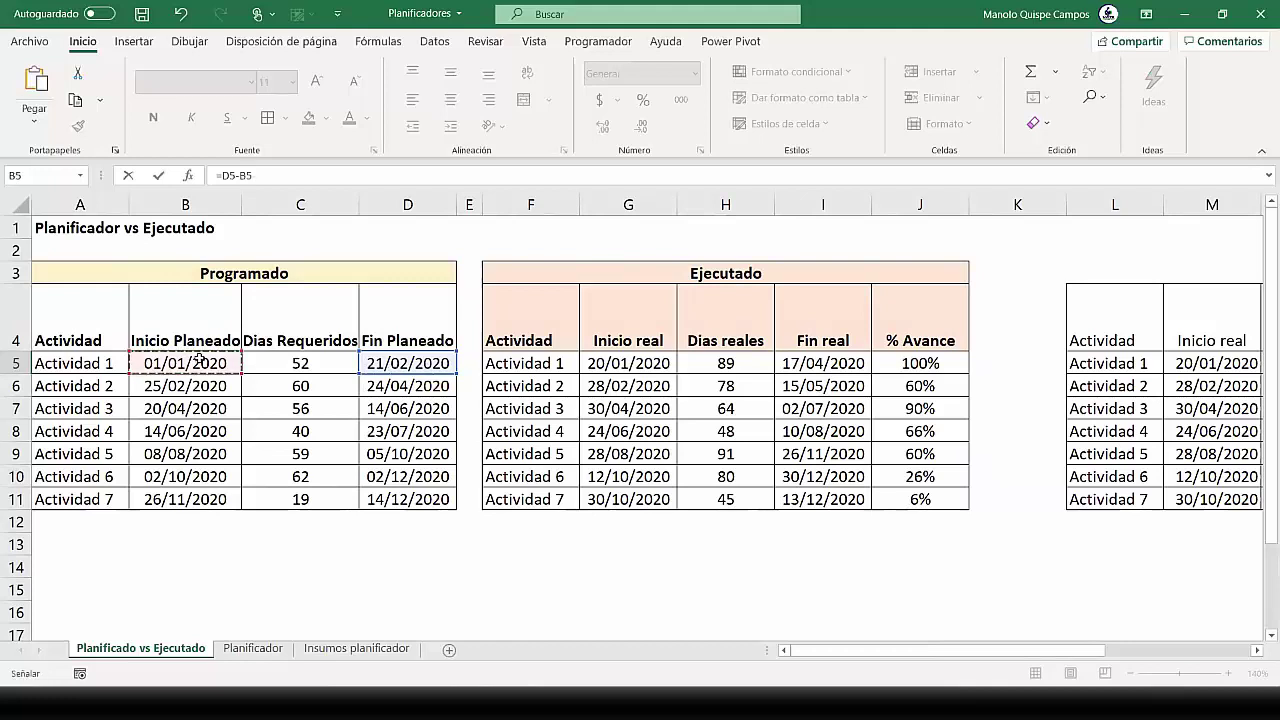
key("Return")
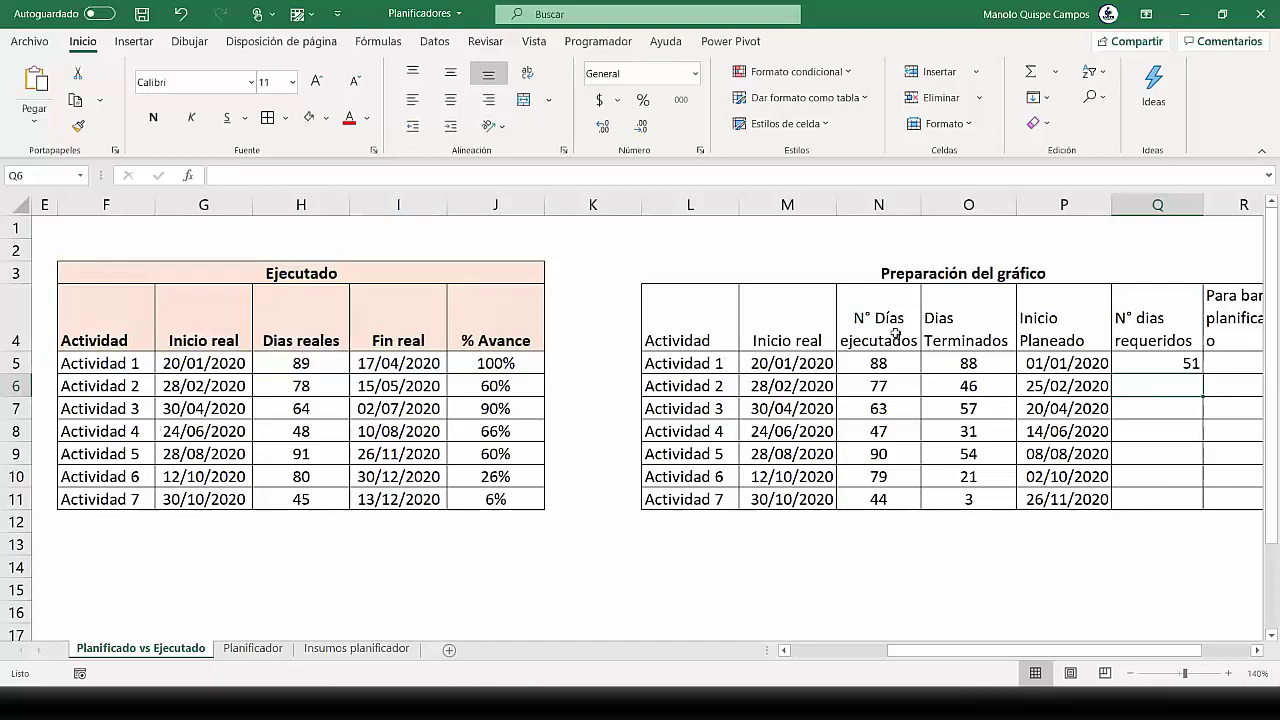
Fill the N° dias requeridos formula from Q5 down to Q11 and centre the values
left_click_drag(1172, 364, 1150, 453)
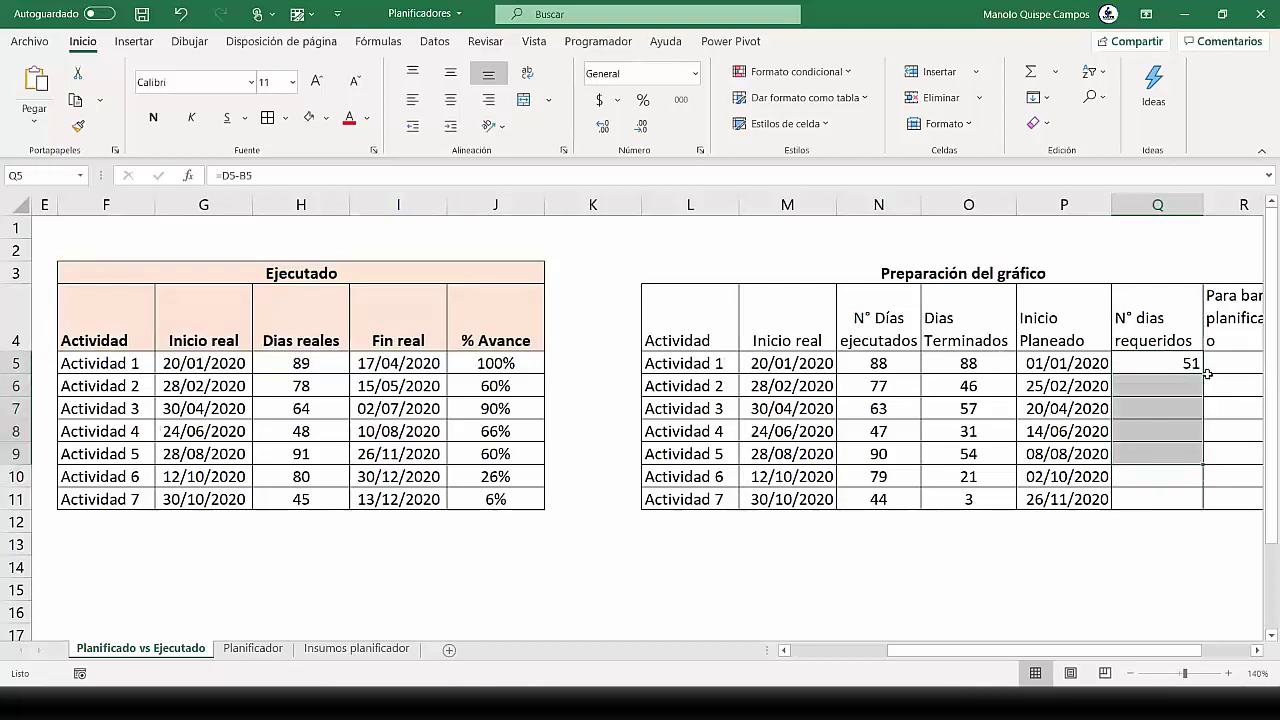
left_click(1198, 366)
double_click(1204, 374)
left_click(450, 100)
left_click(1155, 412)
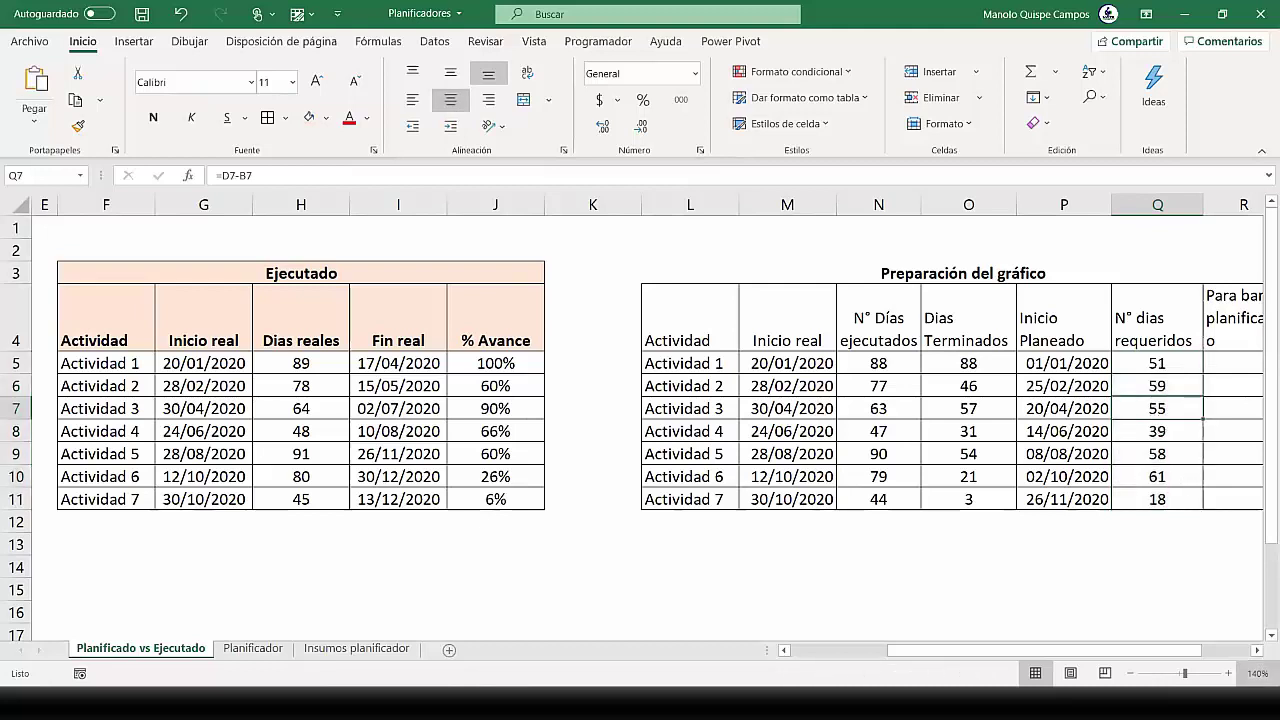
Widen column R slightly so the Para barra planificado header fits on two lines
left_click(1257, 650)
left_click(1257, 650)
left_click(1257, 650)
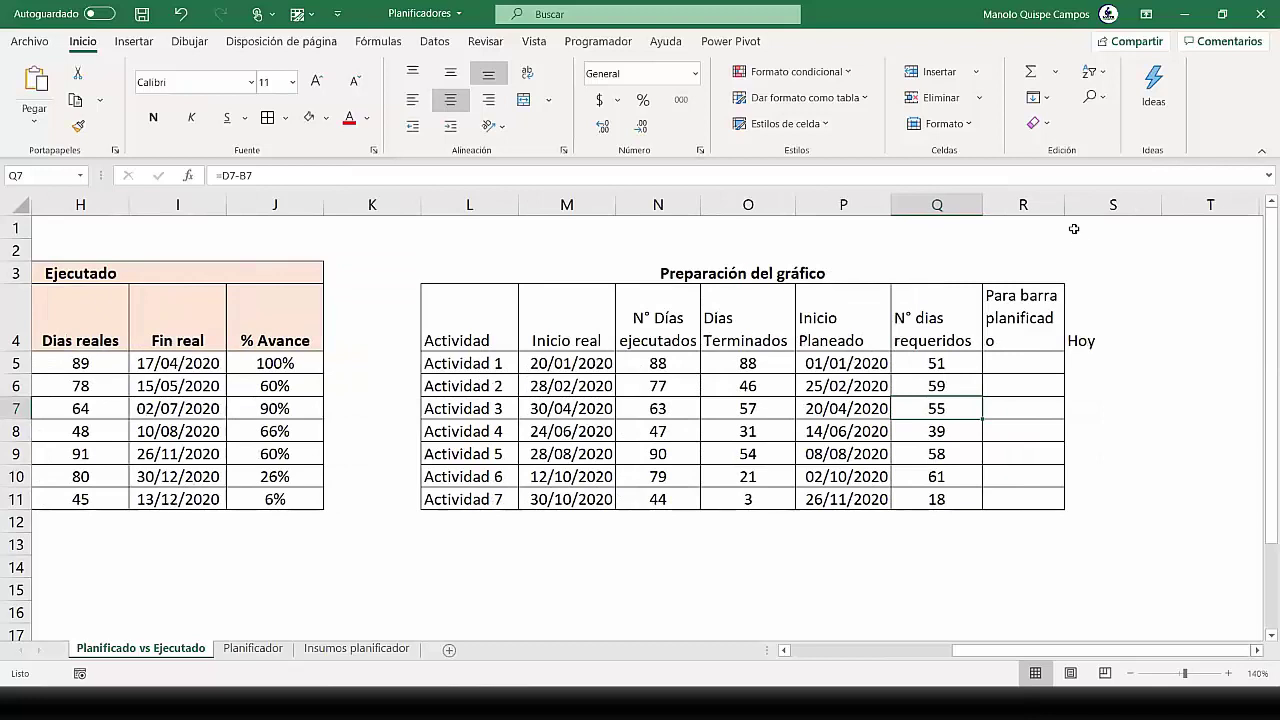
left_click_drag(1065, 215, 1072, 215)
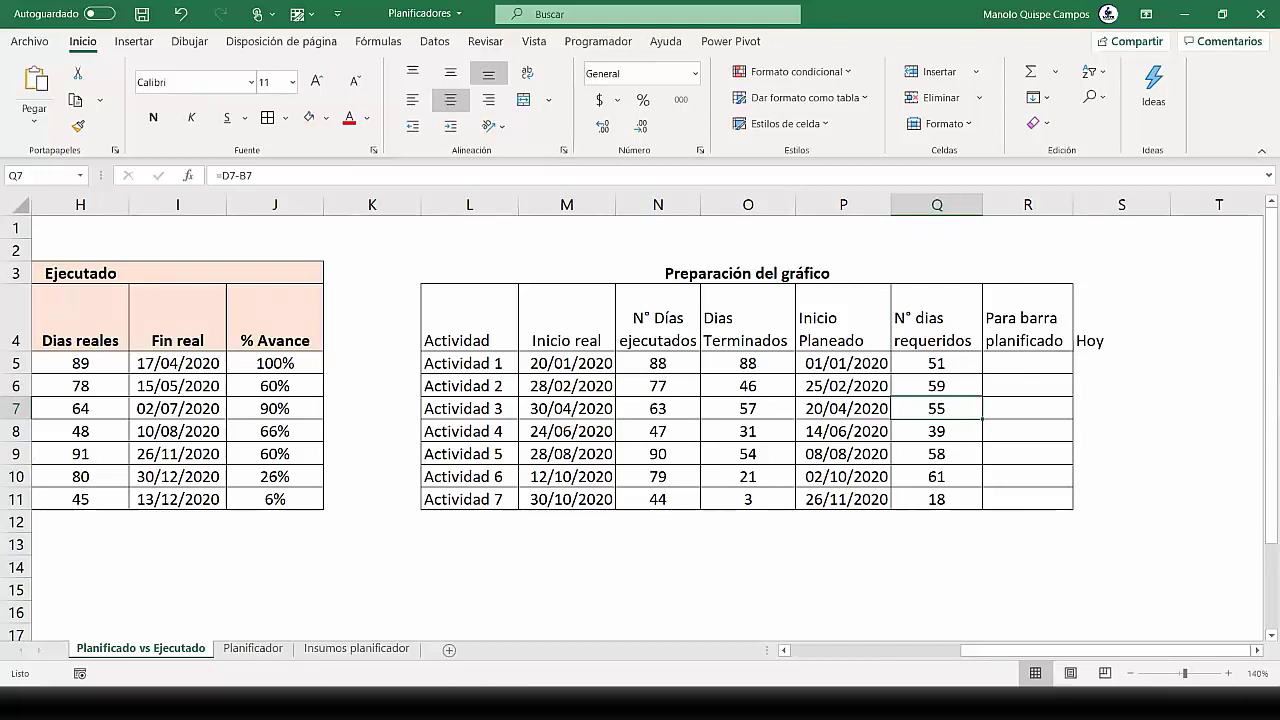
left_click(1135, 677)
left_click(1135, 677)
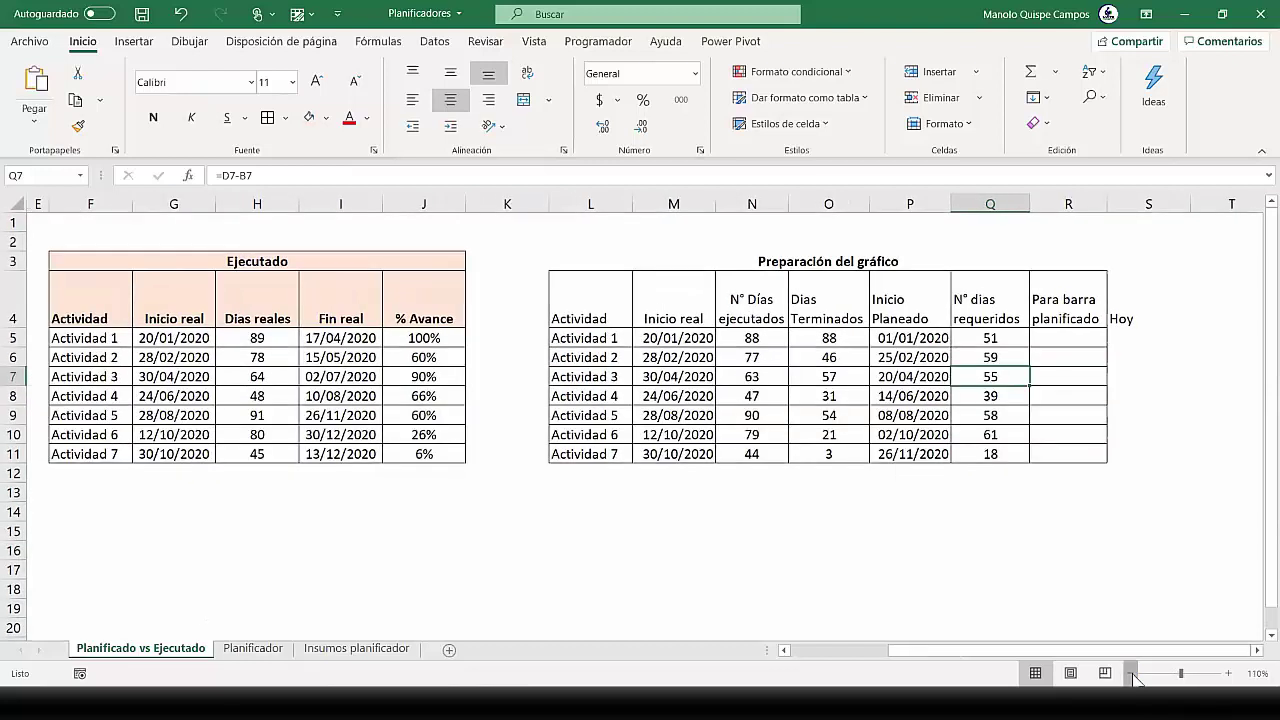
Try to insert a 2D stacked bar chart from the Actividad, Inicio real and N° Días ejecutados columns, range L4:N11
left_click(1135, 677)
left_click(1135, 677)
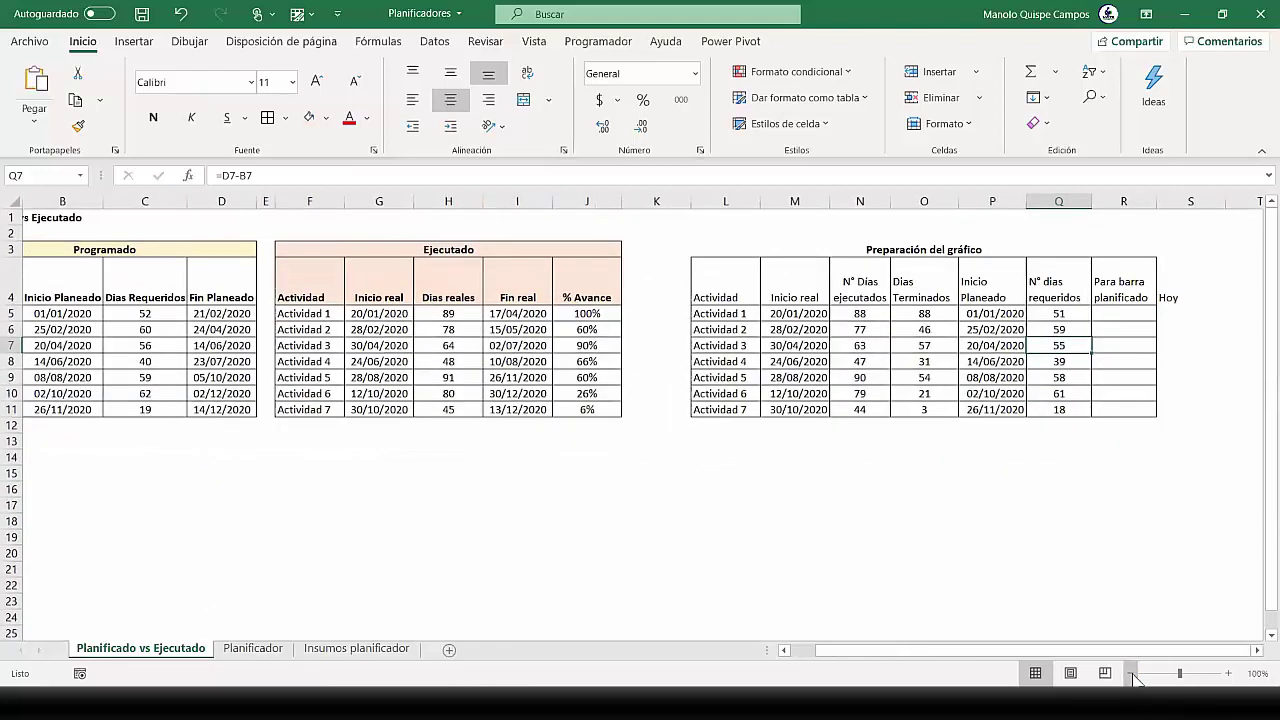
left_click(942, 491)
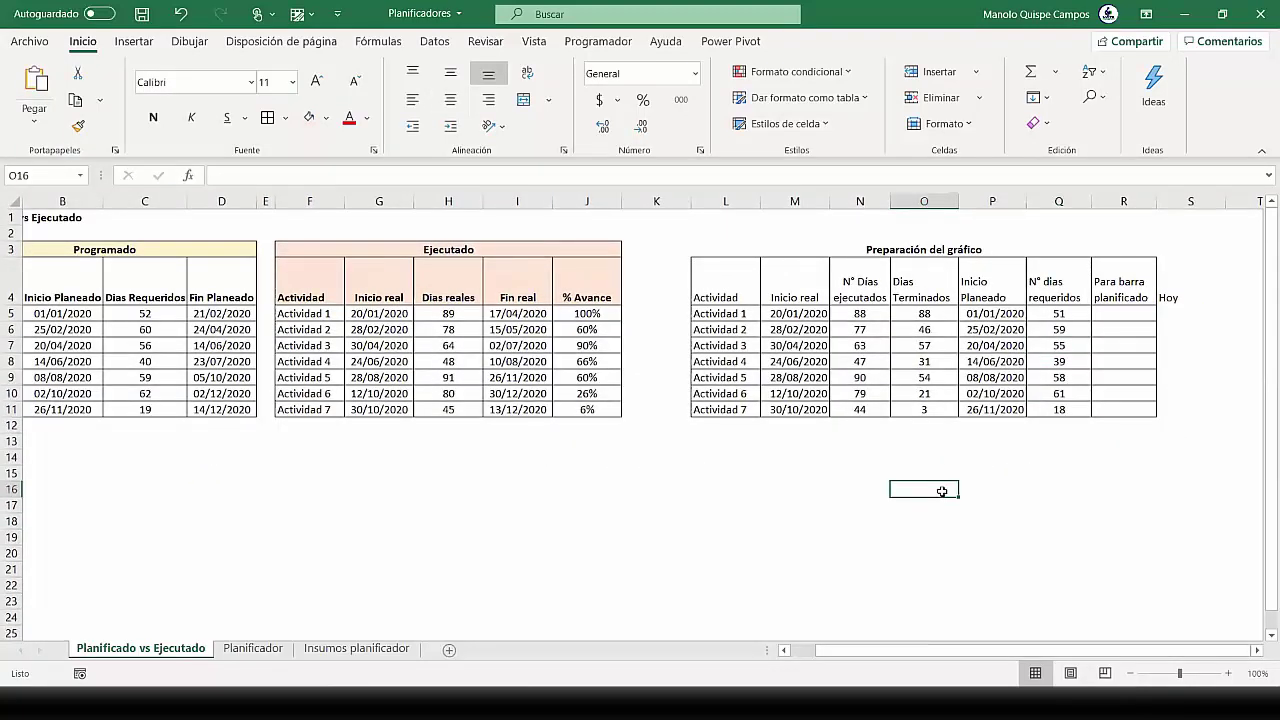
left_click_drag(720, 289, 855, 410)
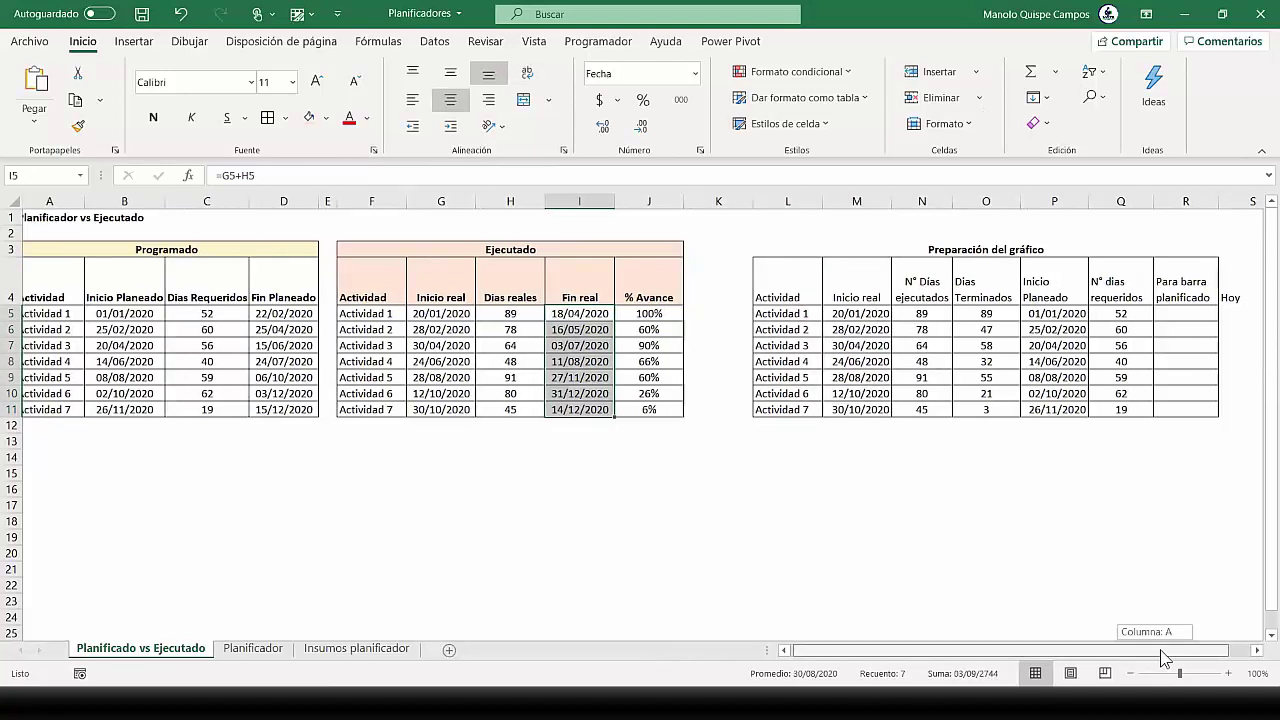
scroll(716, 280, "right", 1)
left_click_drag(716, 280, 856, 410)
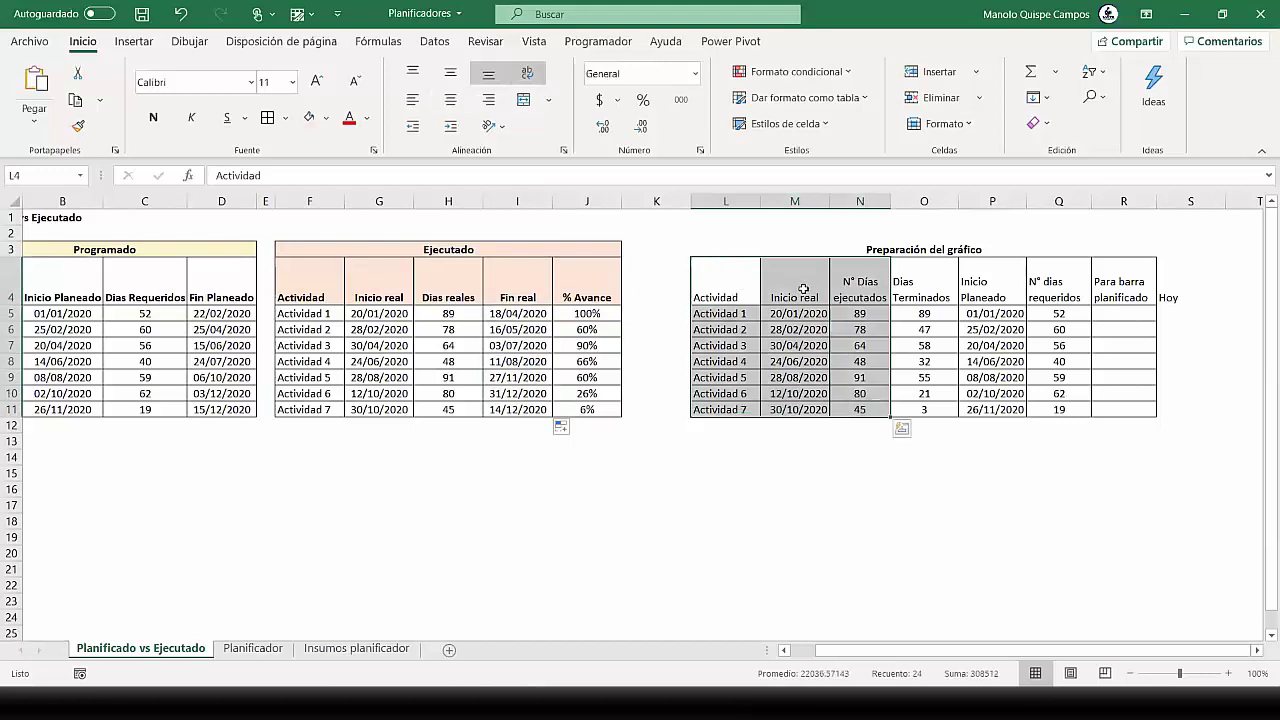
left_click(130, 42)
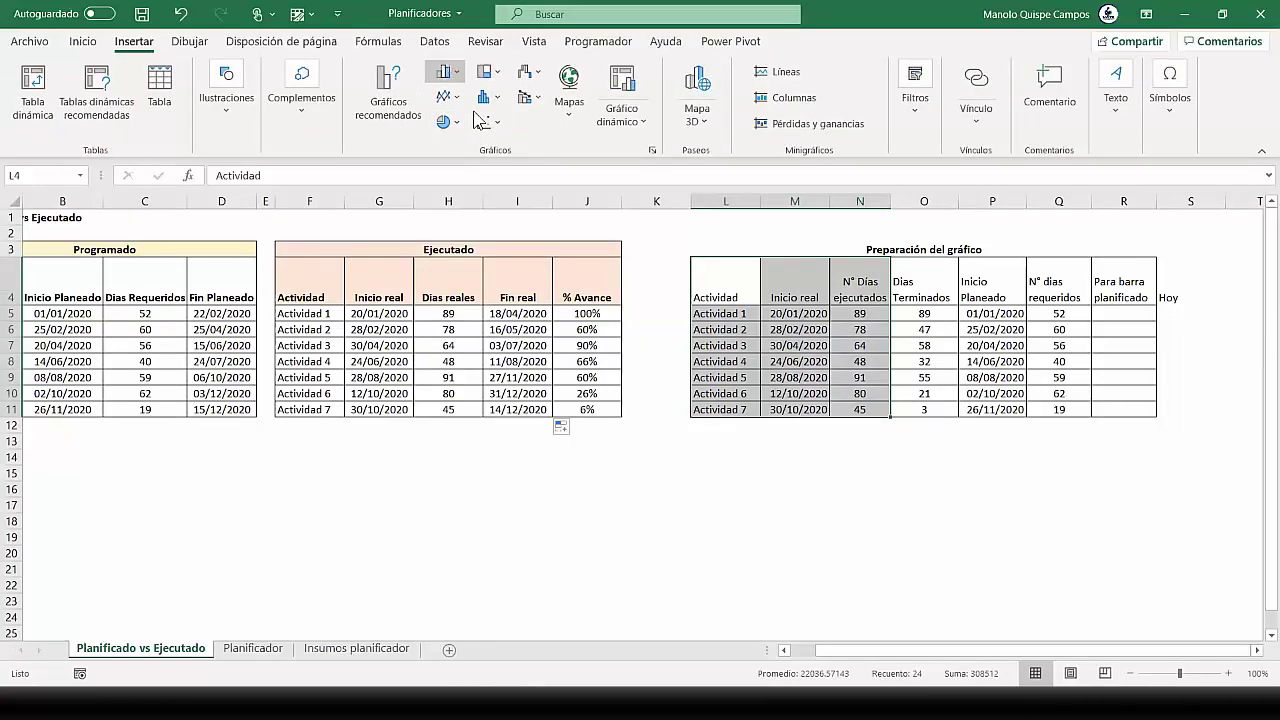
left_click(444, 72)
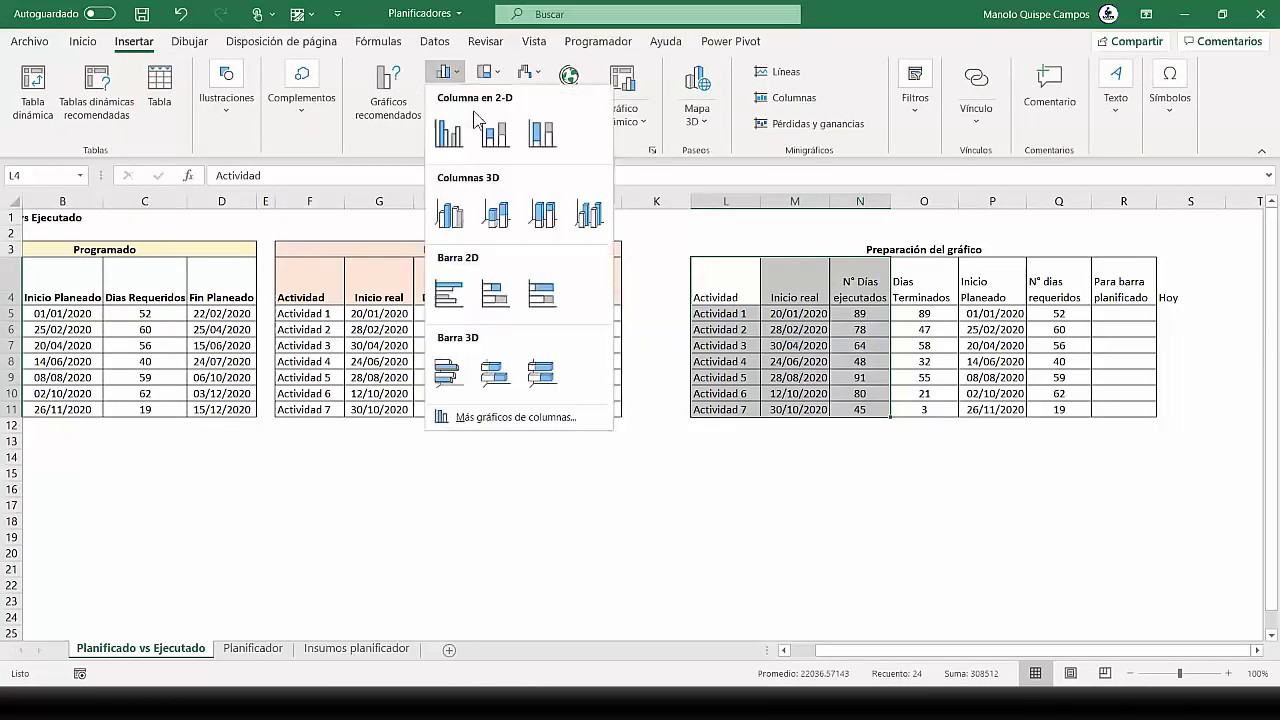
left_click(505, 295)
left_click_drag(548, 310, 302, 237)
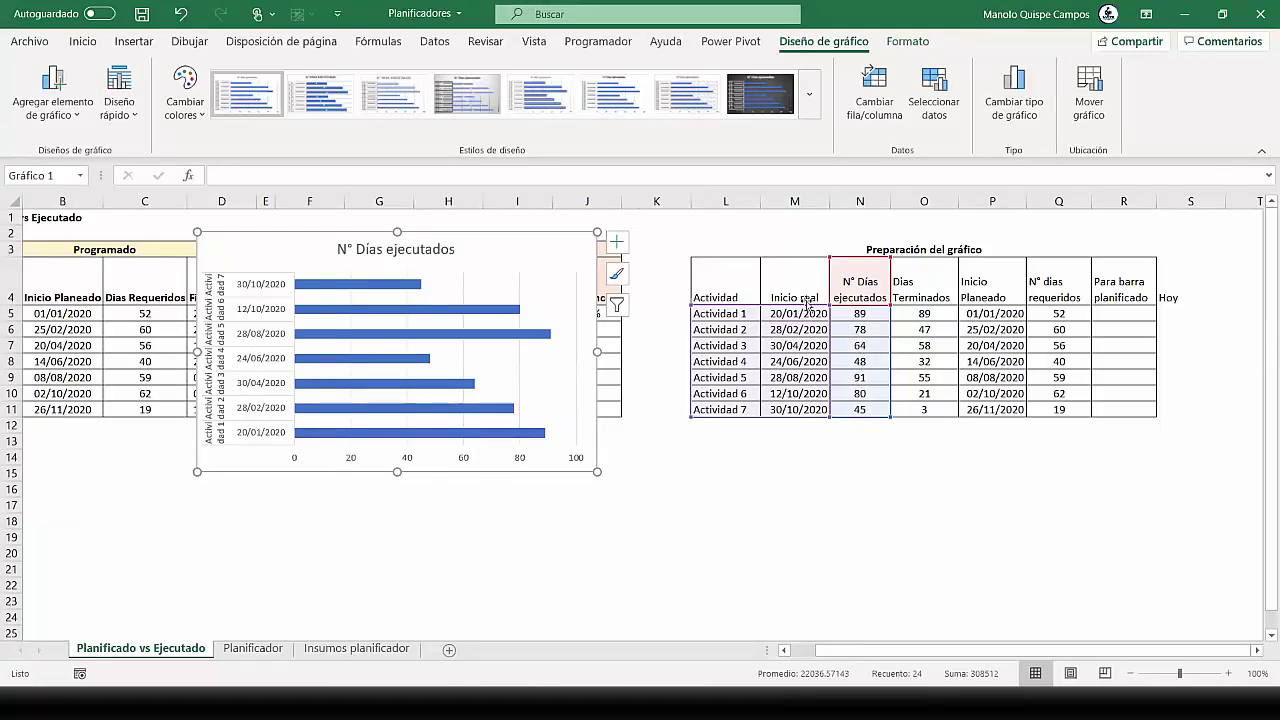
key("Delete")
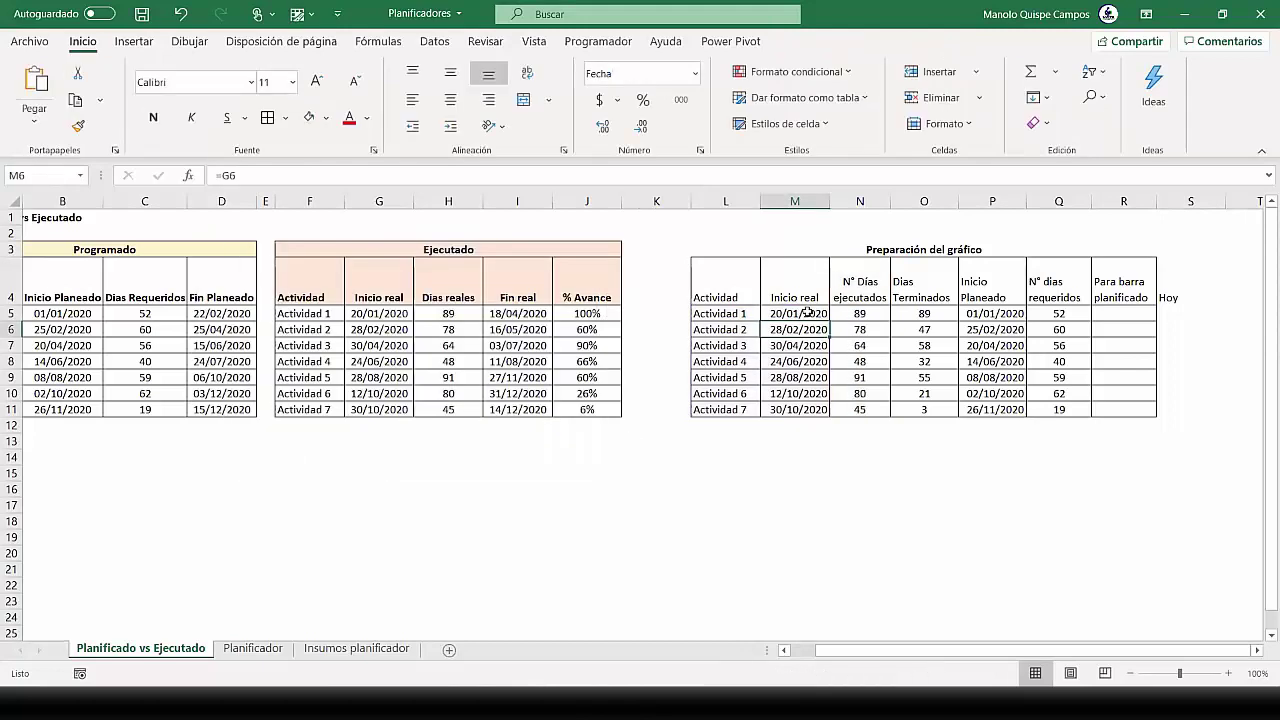
Apply the General number format to L4:N11 in the Preparación del gráfico table
left_click_drag(788, 313, 785, 400)
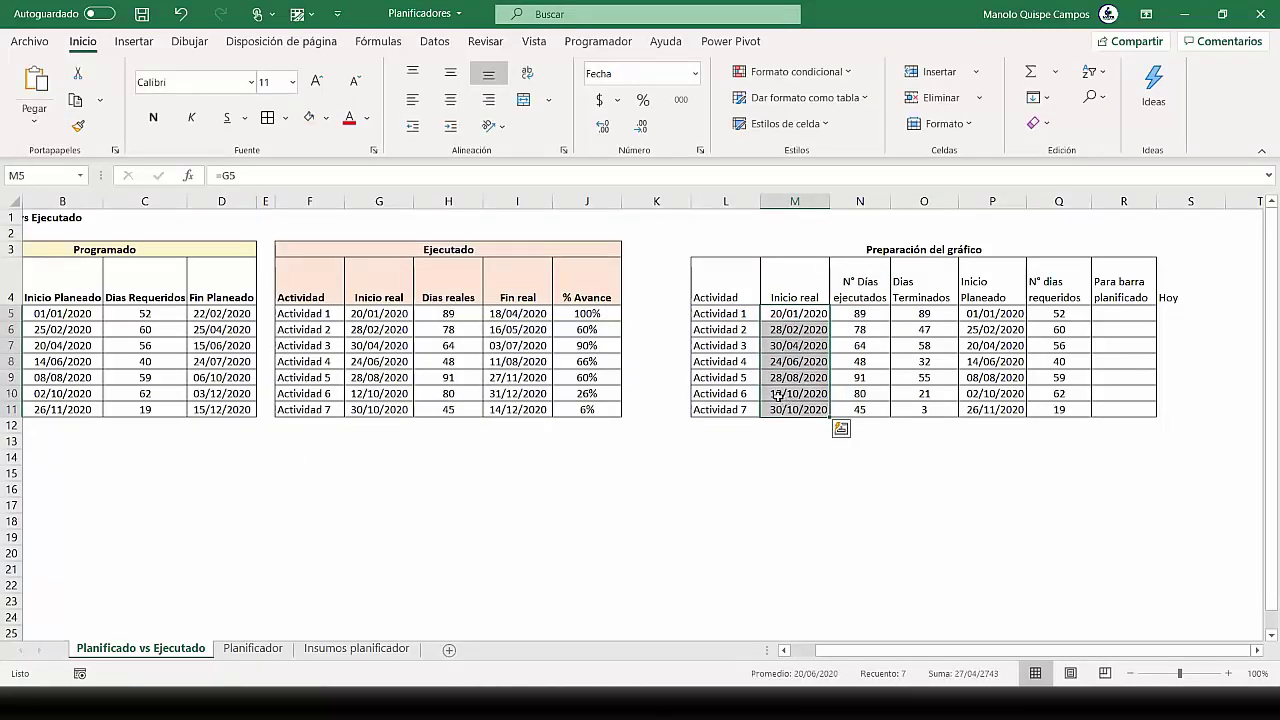
left_click_drag(734, 284, 849, 410)
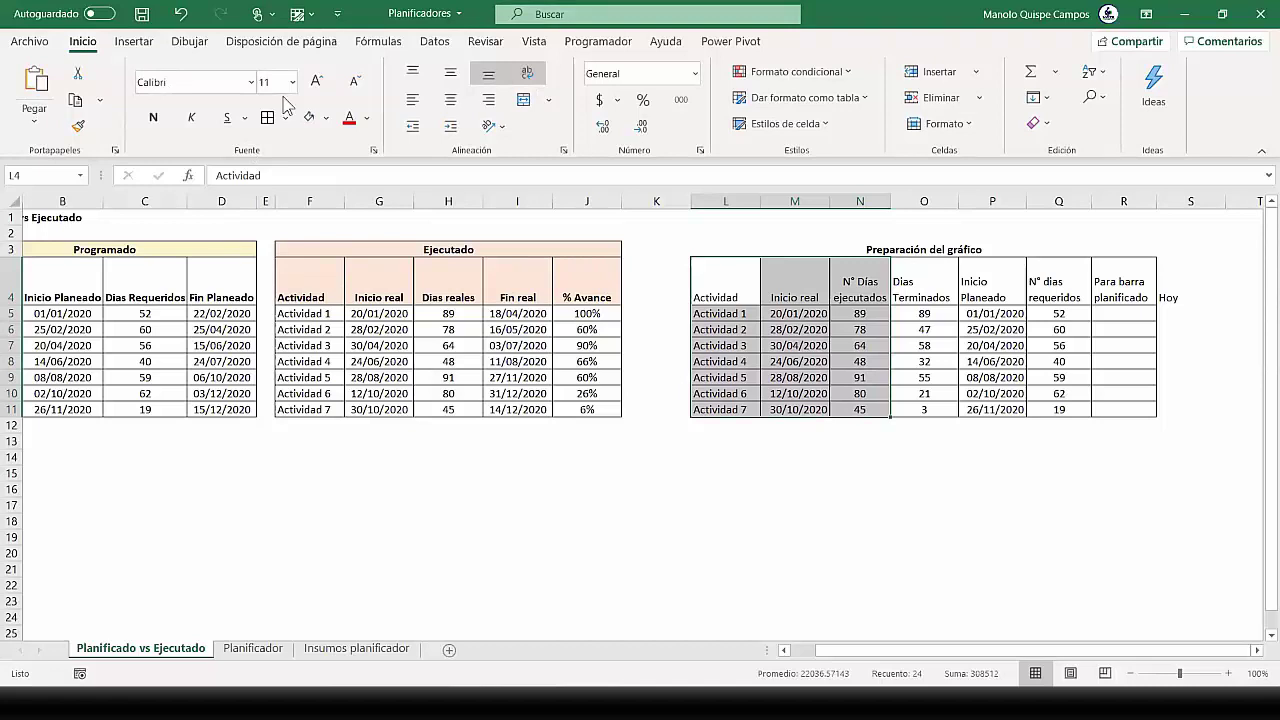
left_click(695, 74)
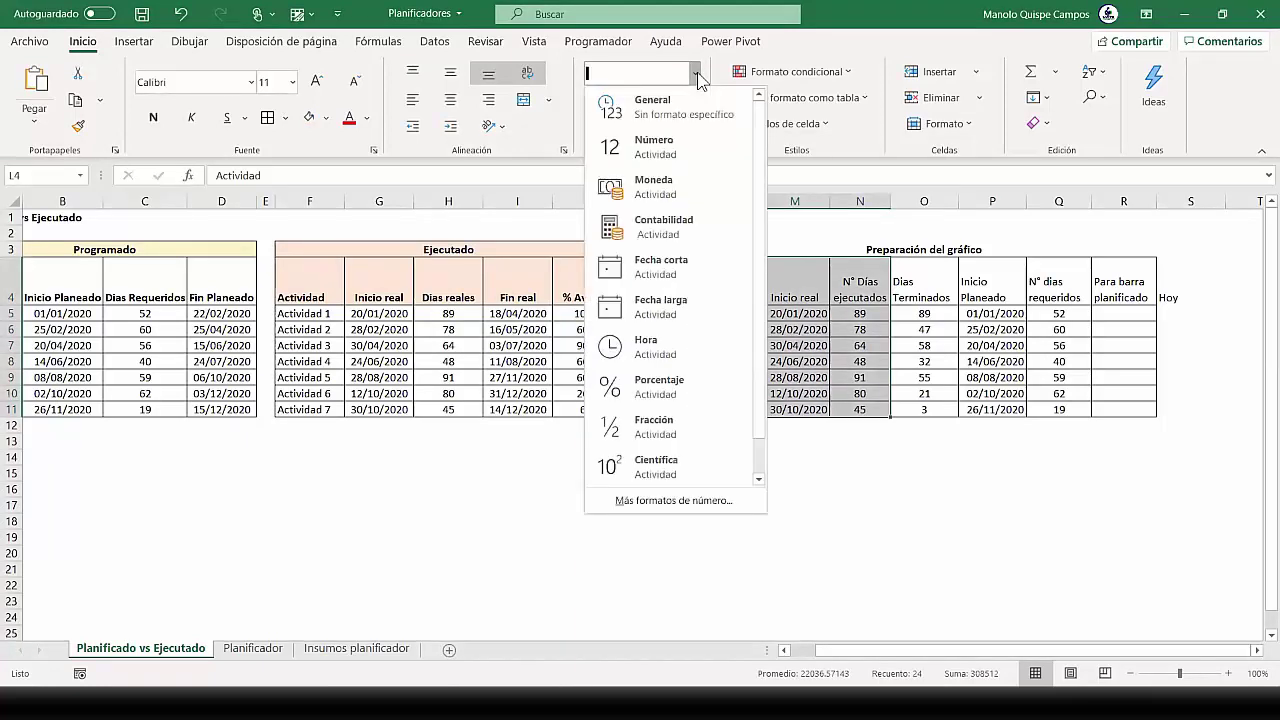
left_click(665, 110)
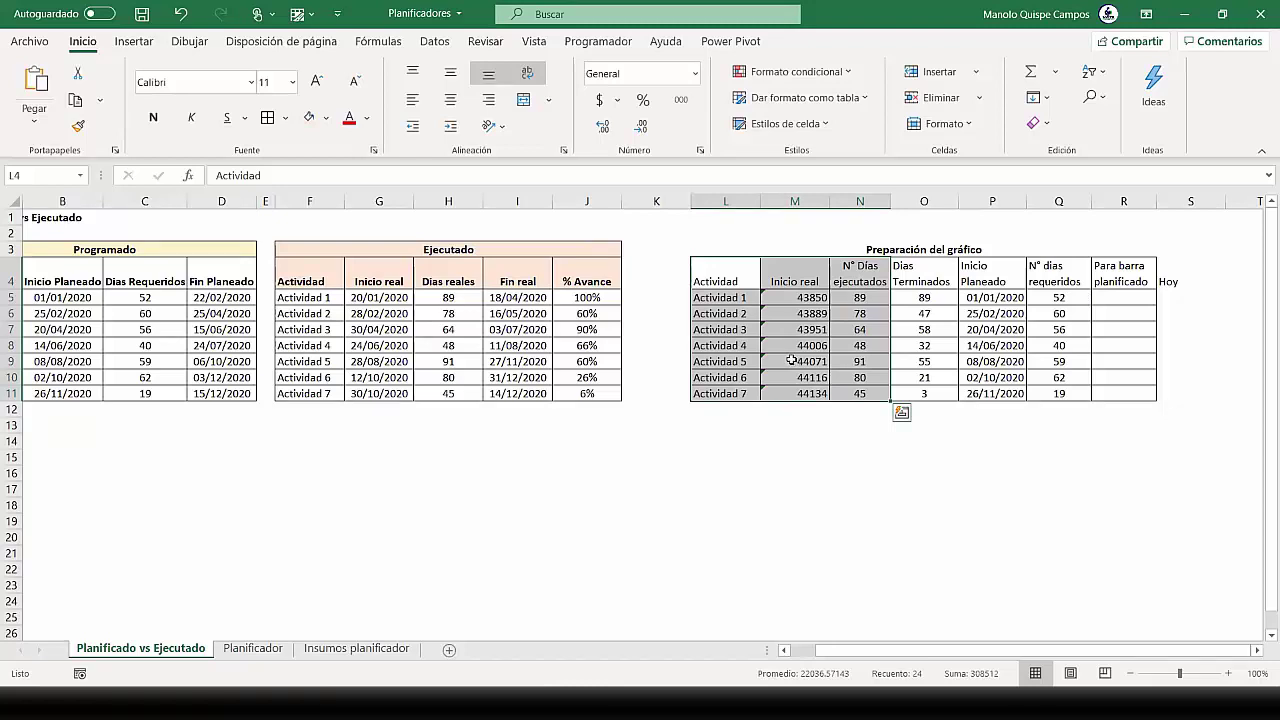
Insert a 2D stacked bar chart from L4:N11 and enlarge it beside the Preparación del gráfico table, leaving that table uncovered
left_click(134, 45)
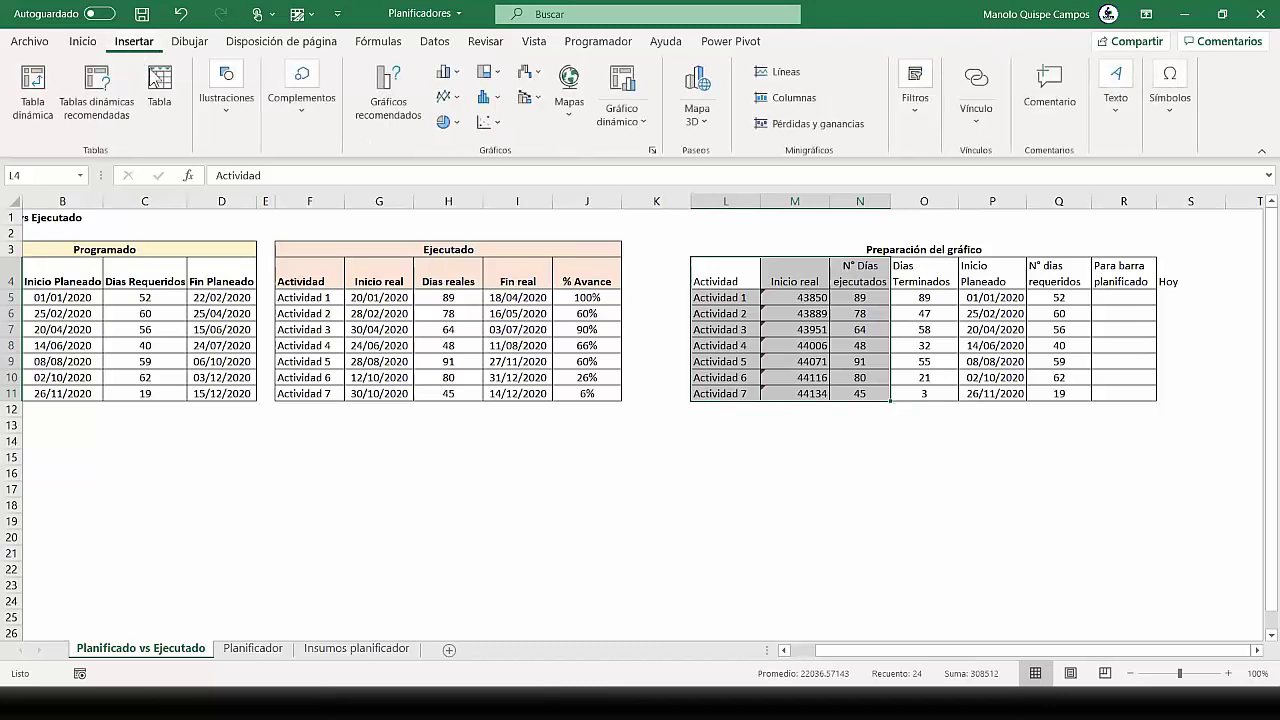
left_click(457, 78)
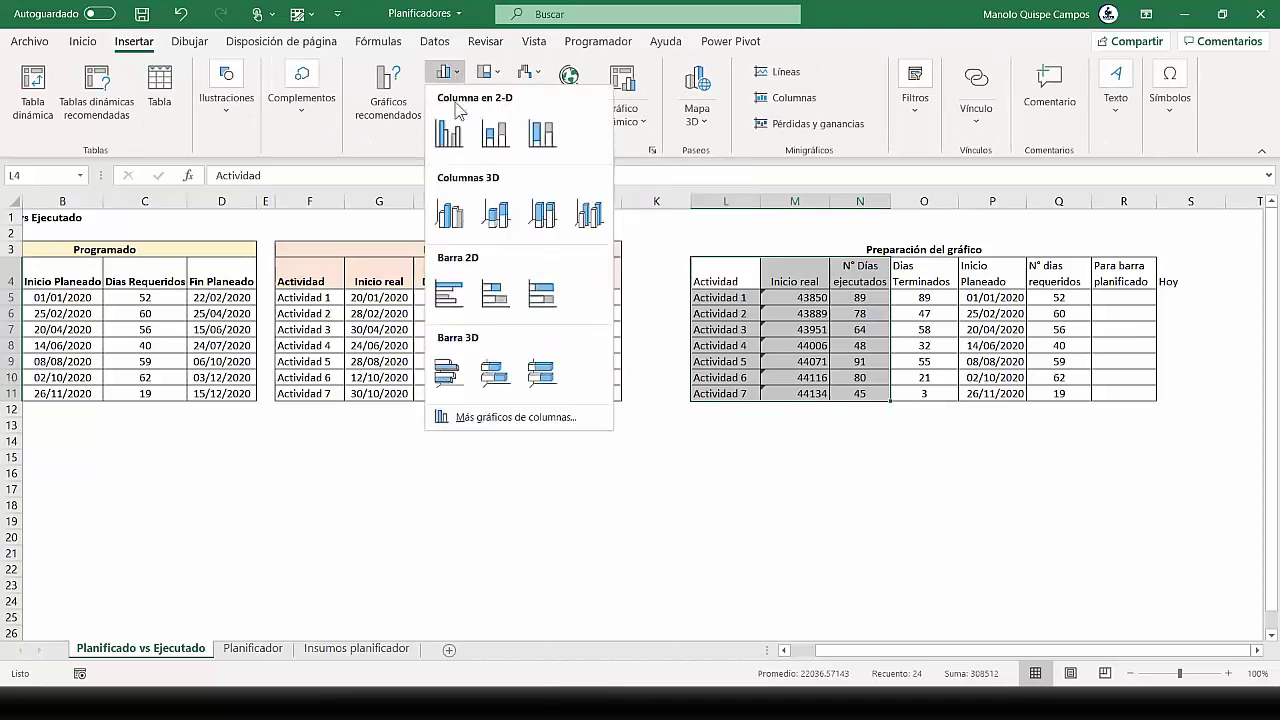
left_click(493, 296)
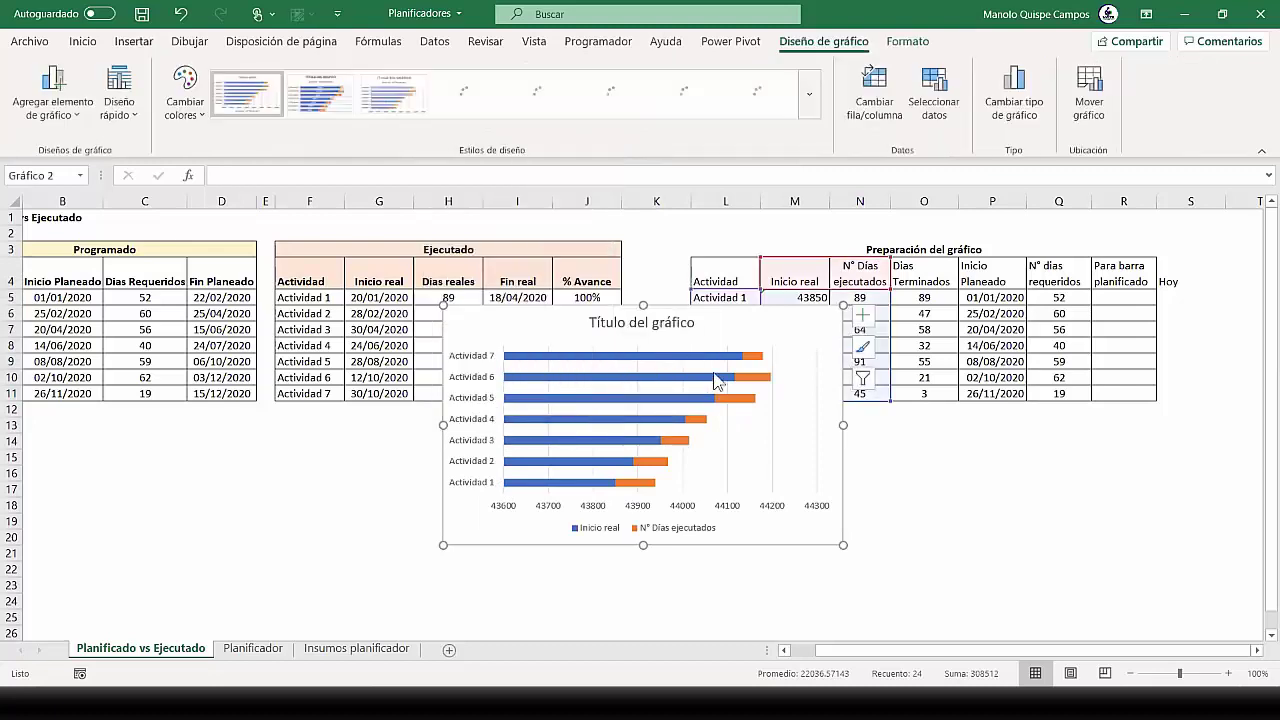
mouse_move(679, 363)
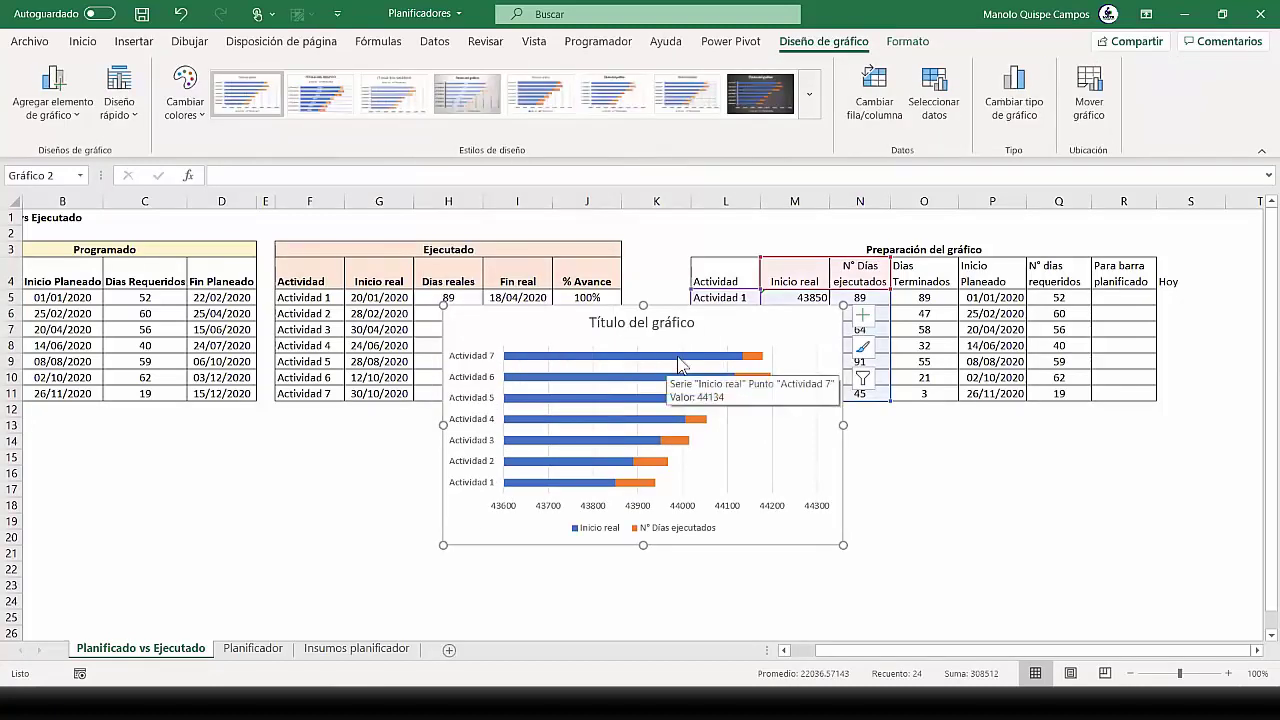
mouse_move(759, 362)
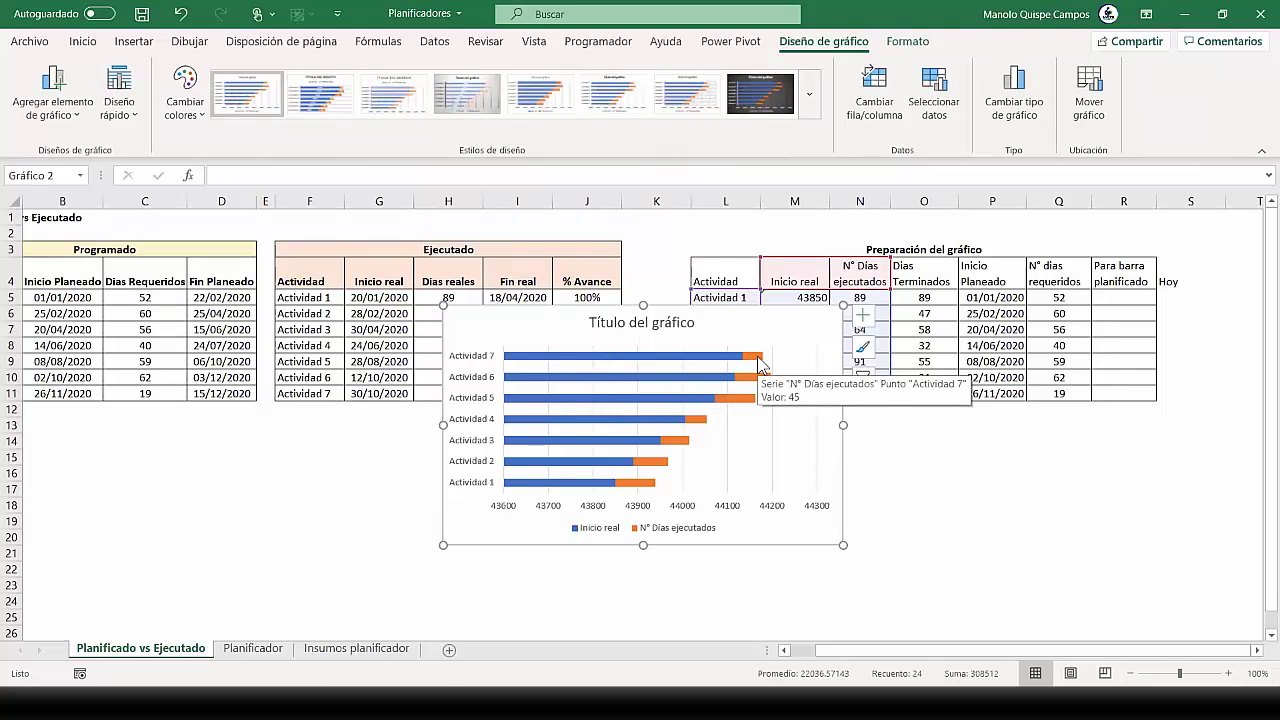
left_click_drag(841, 476, 589, 401)
left_click_drag(591, 470, 677, 620)
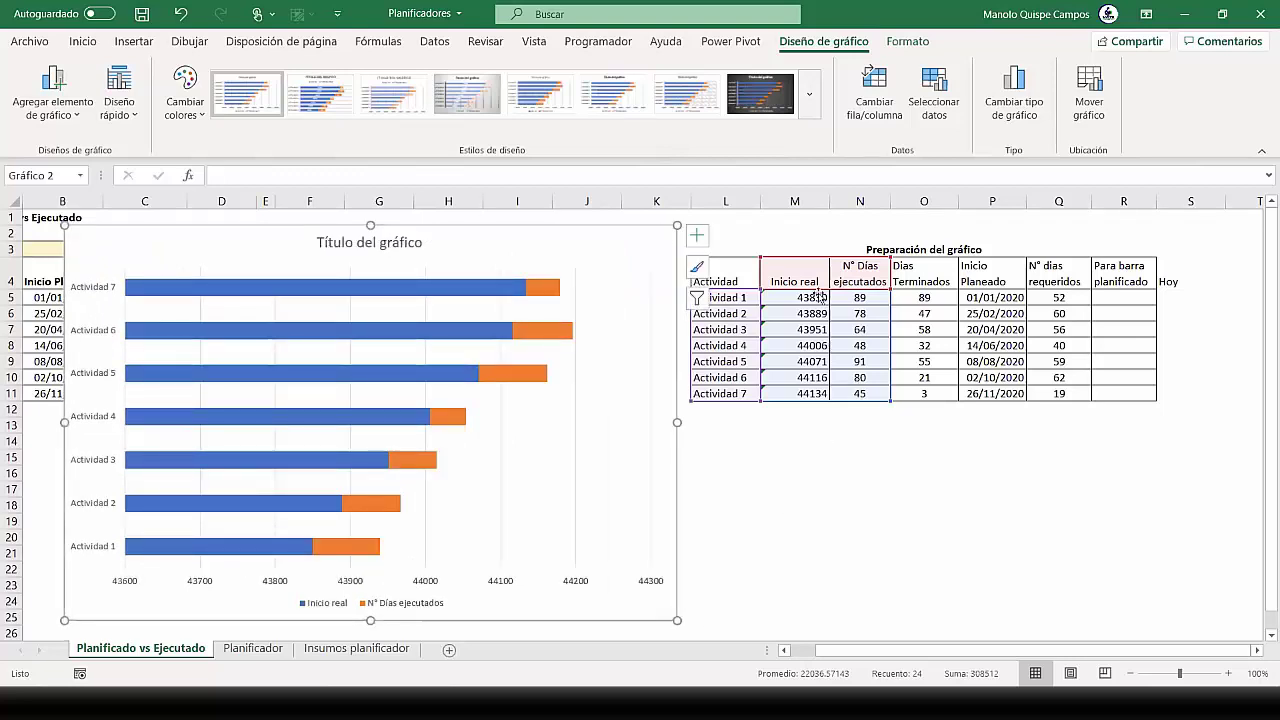
Format the Inicio real values in M5:M11 as Fecha corta and move the chart slightly away from the table
left_click_drag(817, 297, 813, 393)
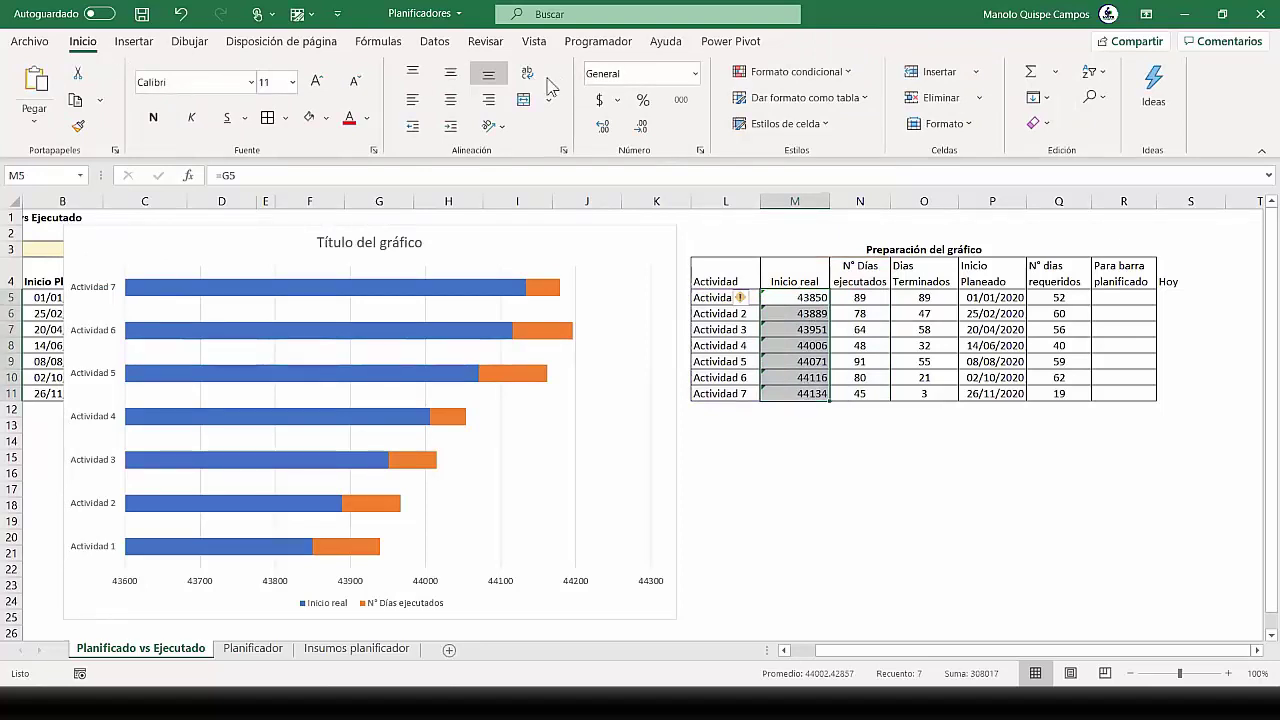
left_click(695, 74)
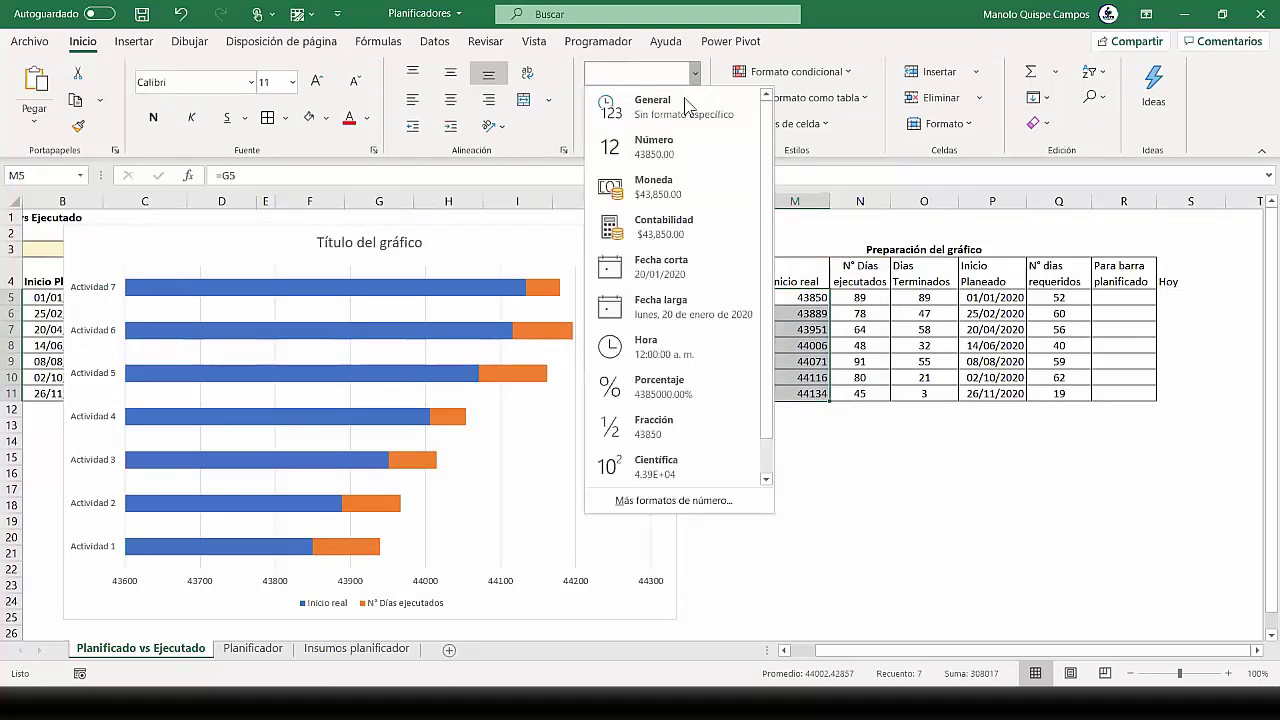
left_click(695, 274)
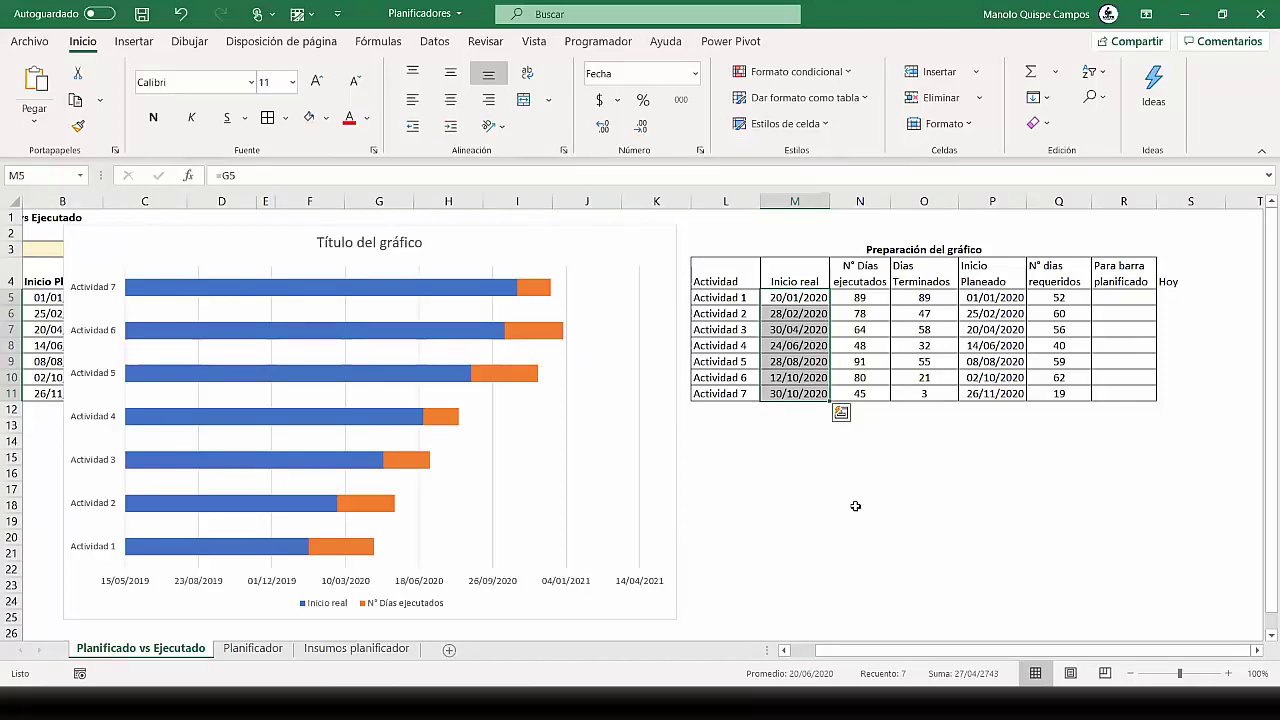
left_click(434, 256)
left_click_drag(434, 256, 207, 218)
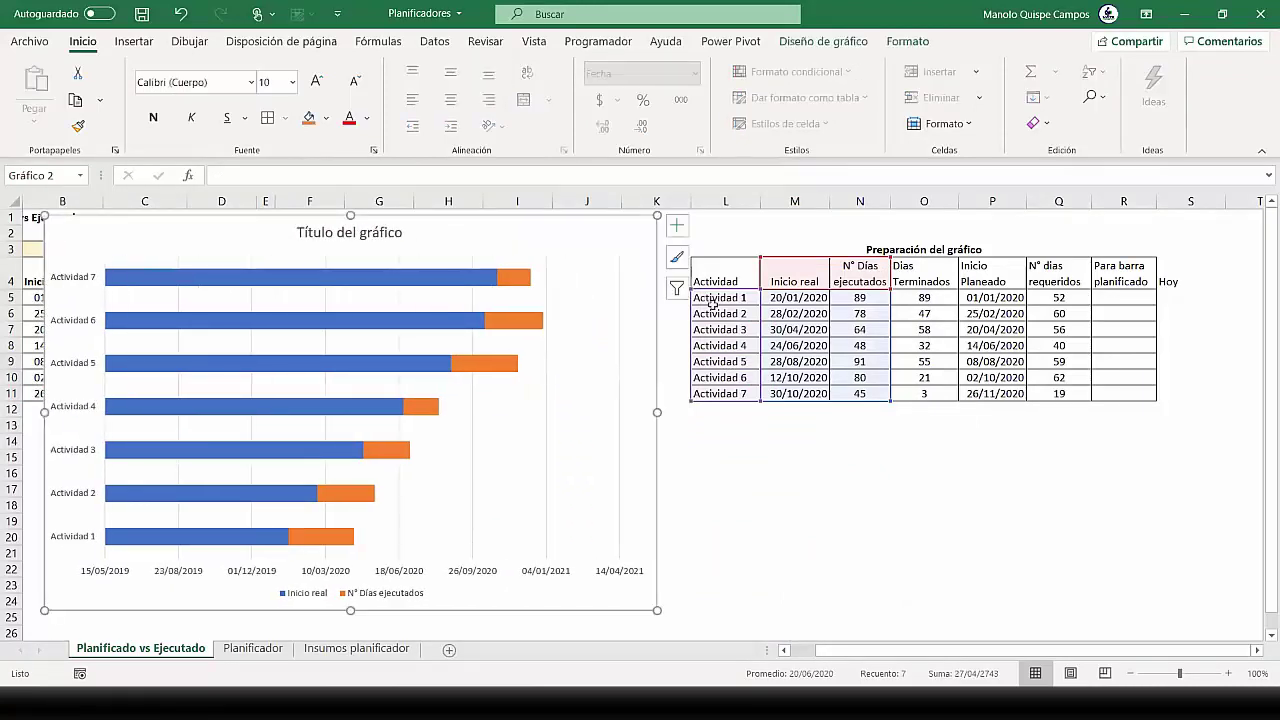
Set the chart's vertical activity axis to list its categories in reverse order (Categorías en orden inverso)
left_click_drag(724, 297, 724, 393)
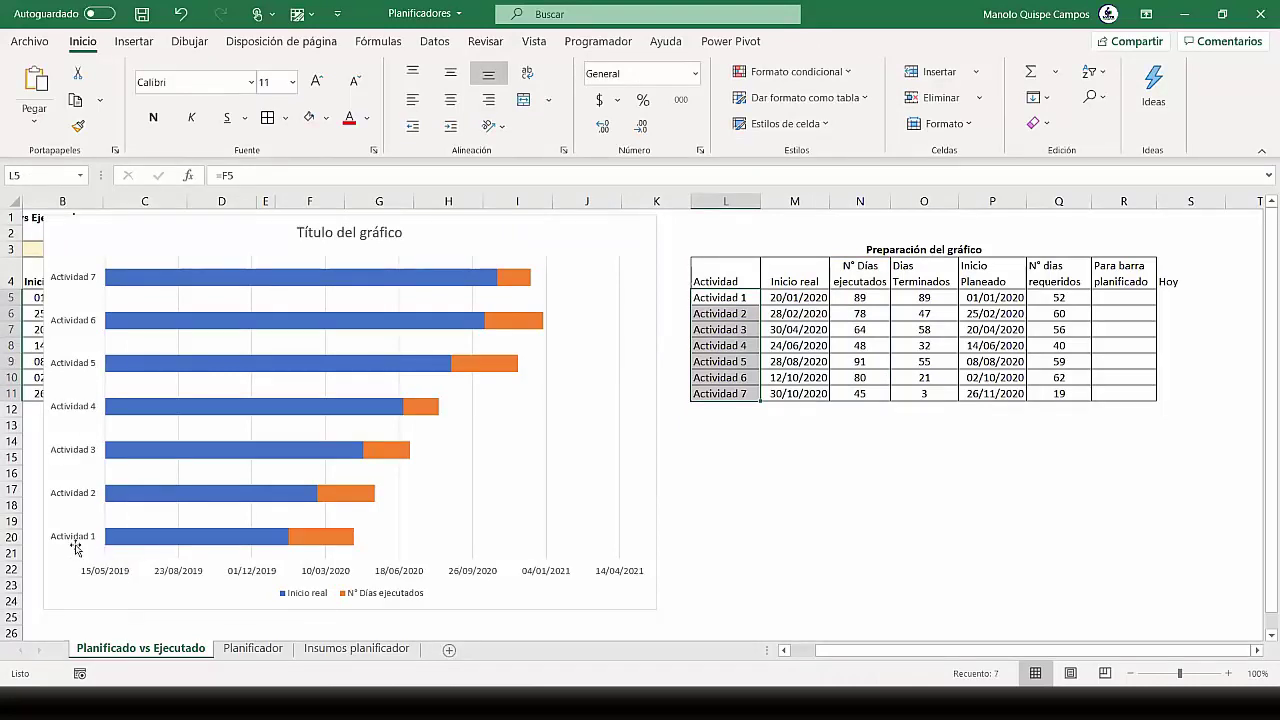
left_click(84, 544)
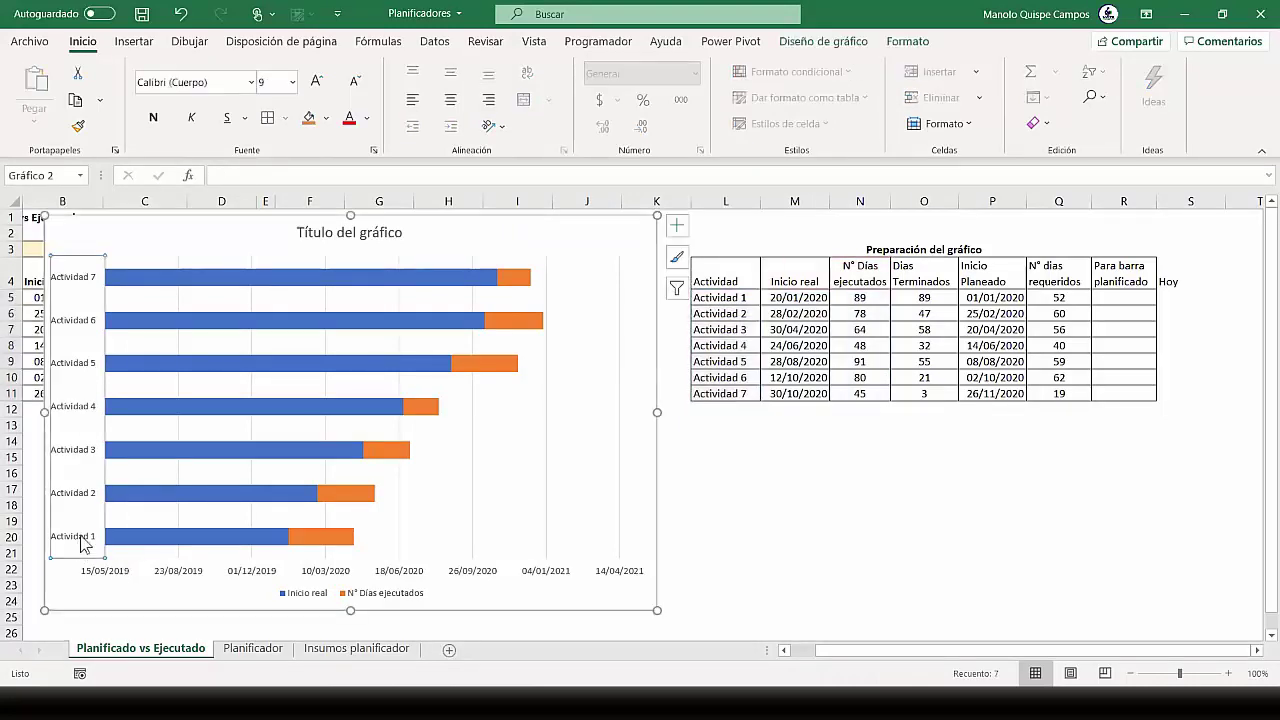
right_click(84, 544)
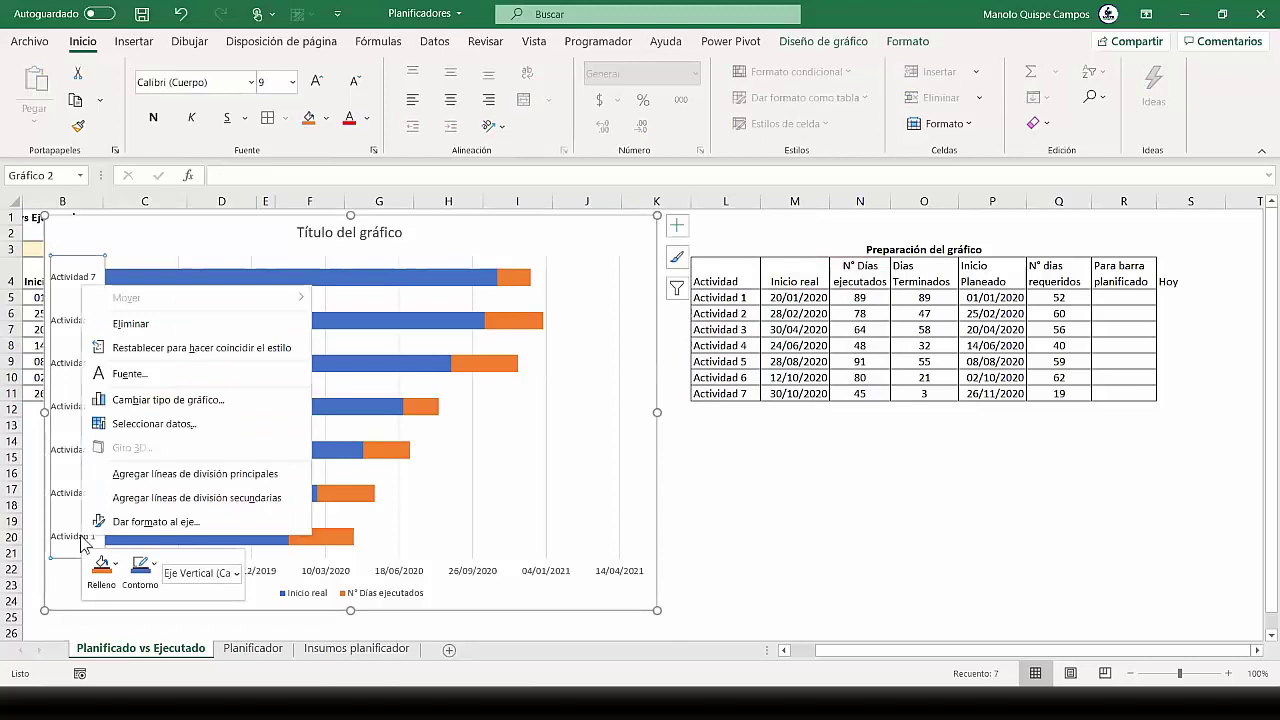
left_click(150, 522)
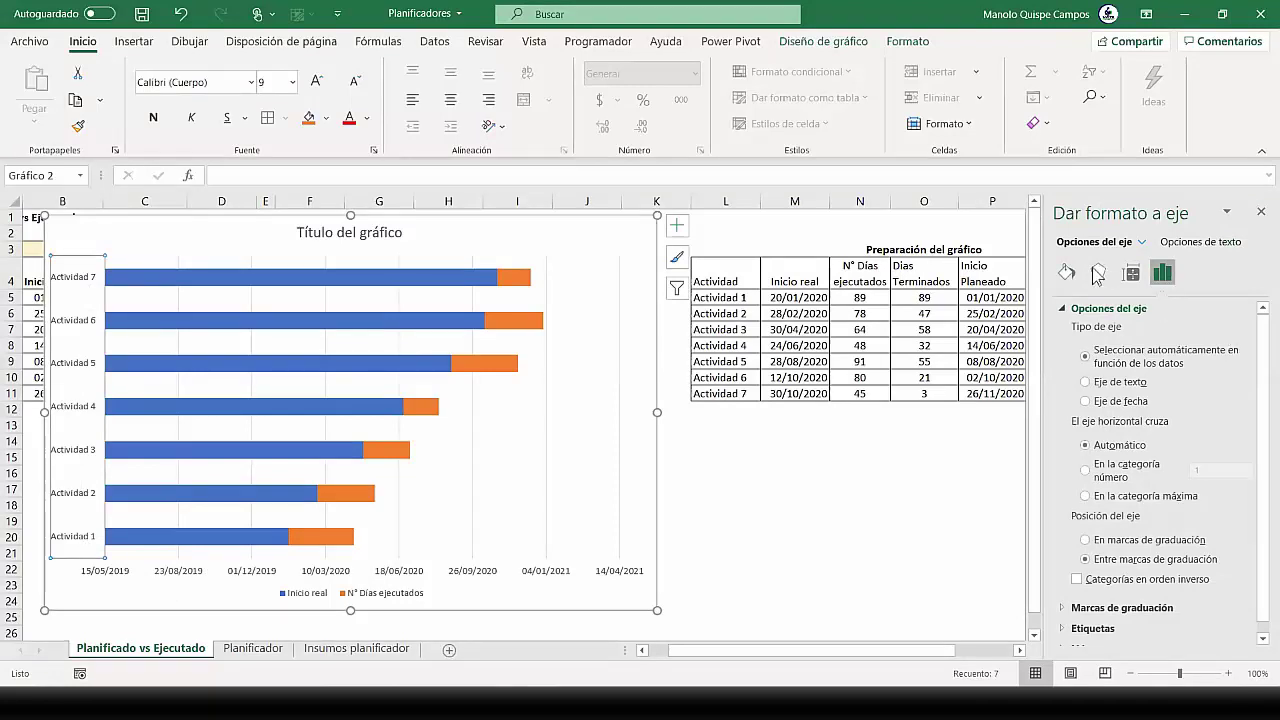
left_click(1078, 582)
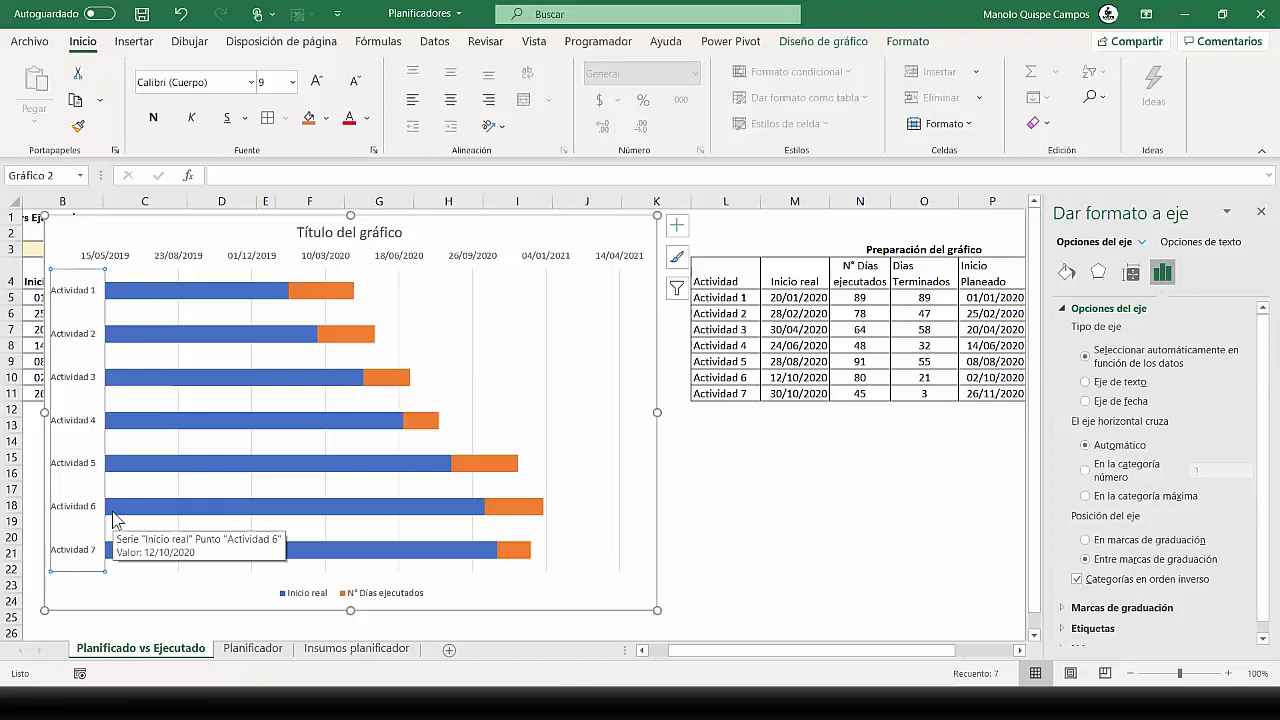
Remove the fill from the chart's Inicio real series by setting it to Sin relleno
left_click(186, 298)
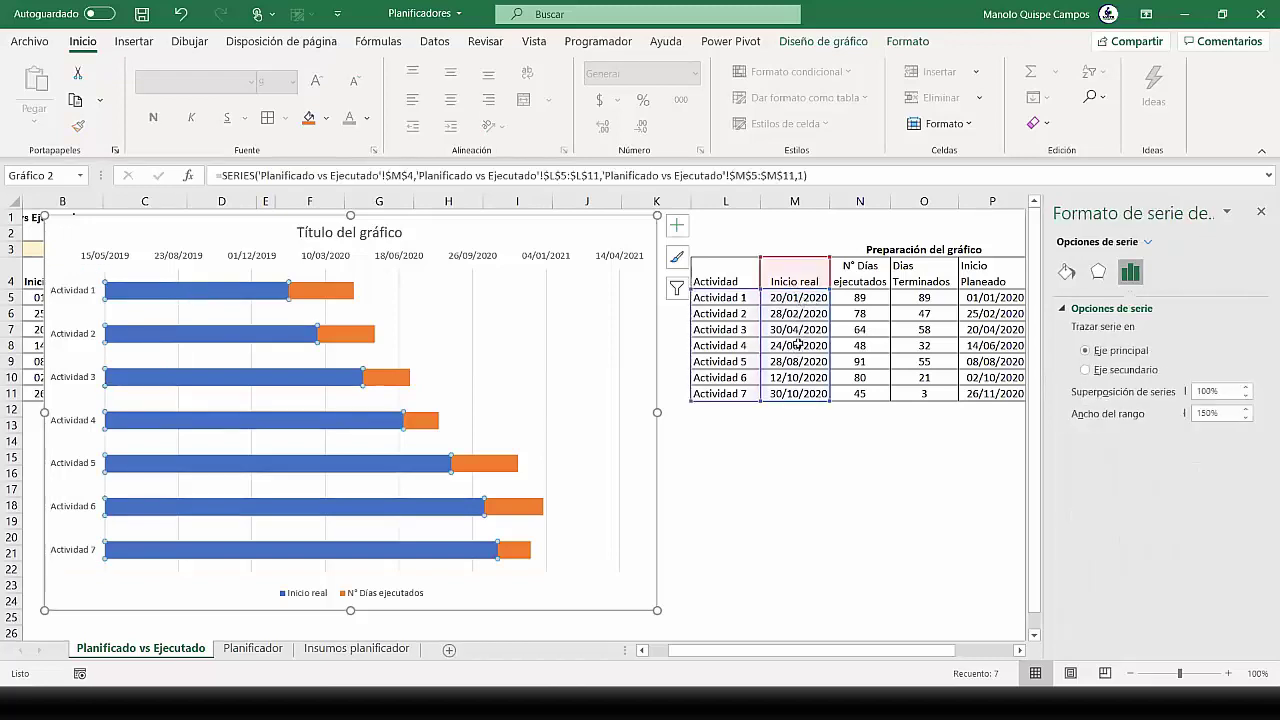
mouse_move(117, 298)
mouse_move(307, 291)
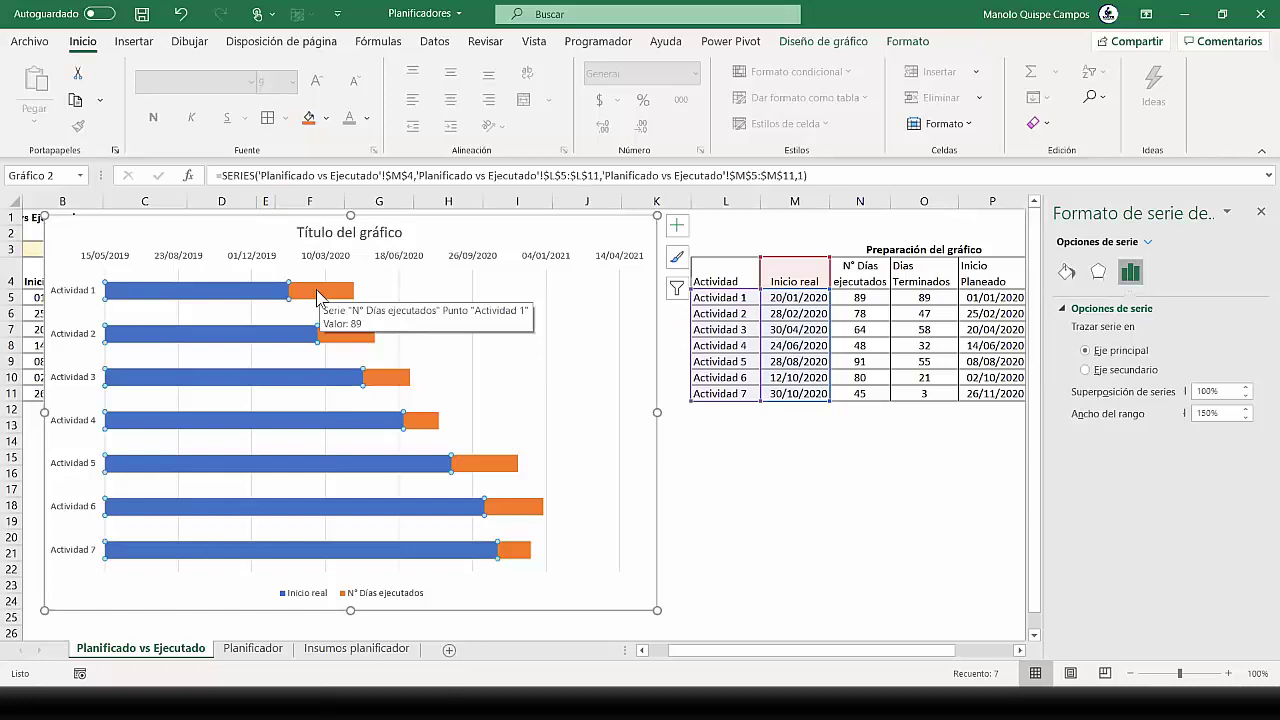
mouse_move(208, 304)
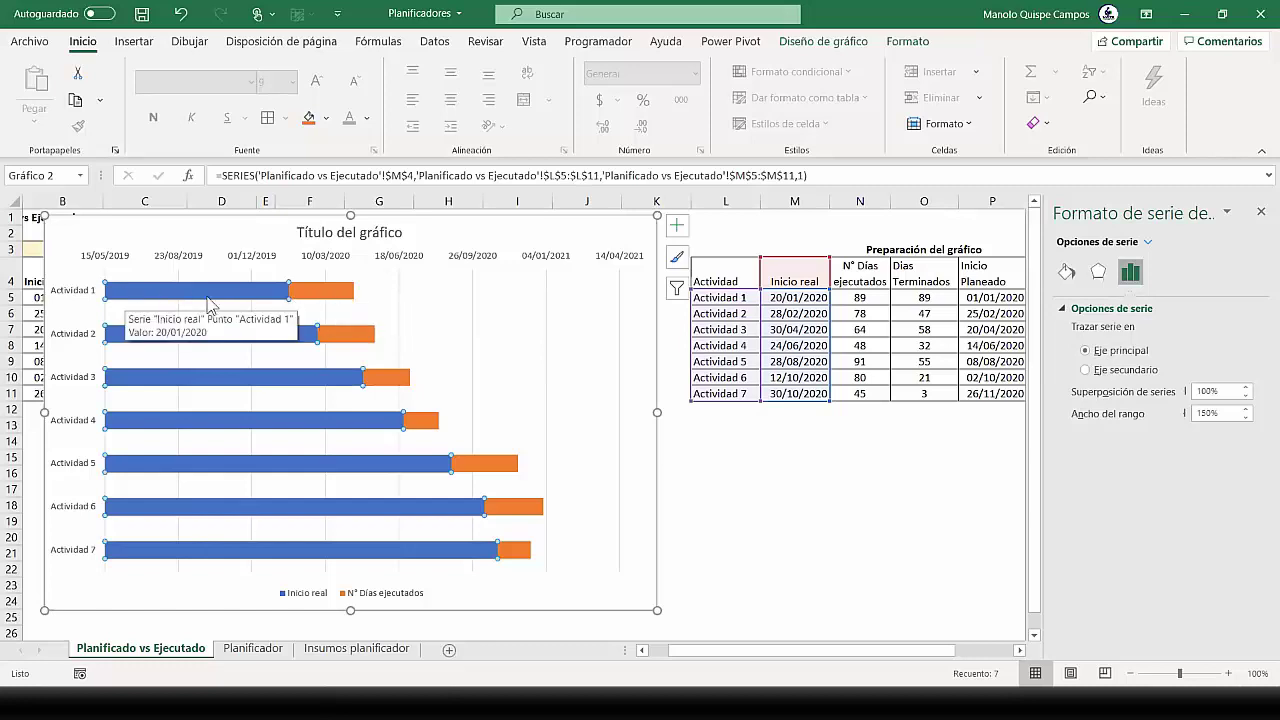
left_click(1068, 275)
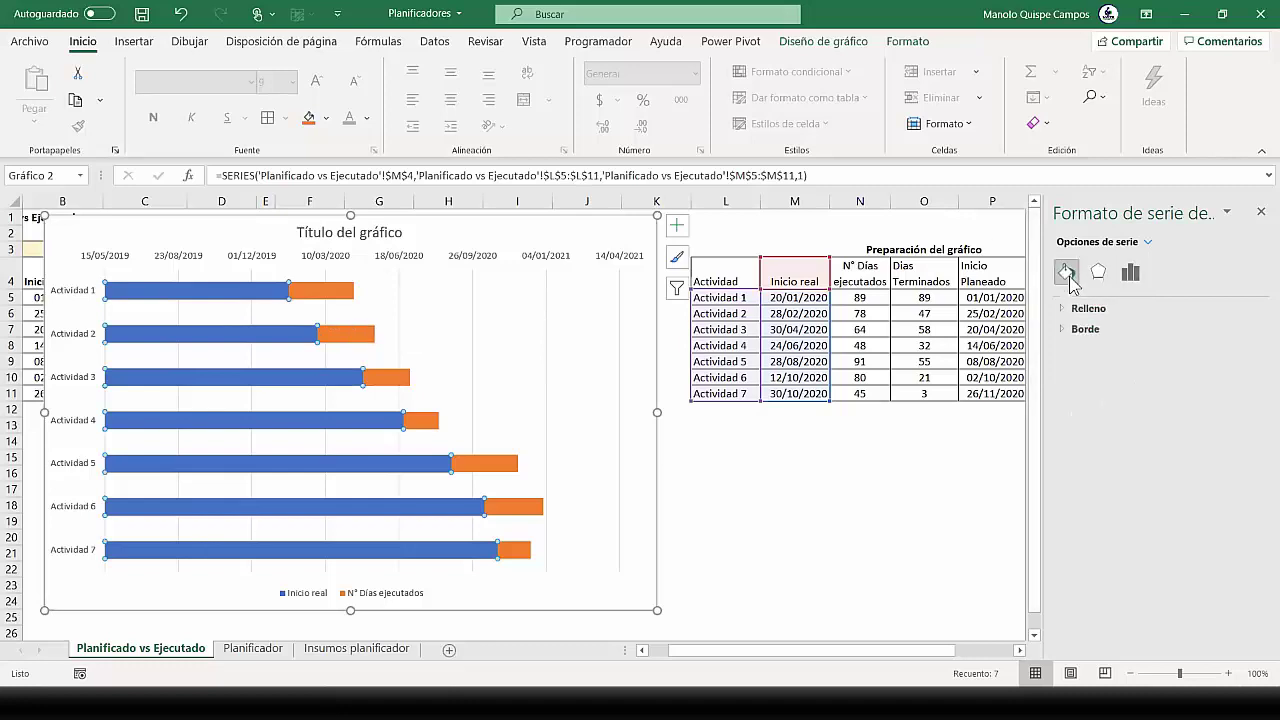
left_click(1082, 308)
left_click(1082, 333)
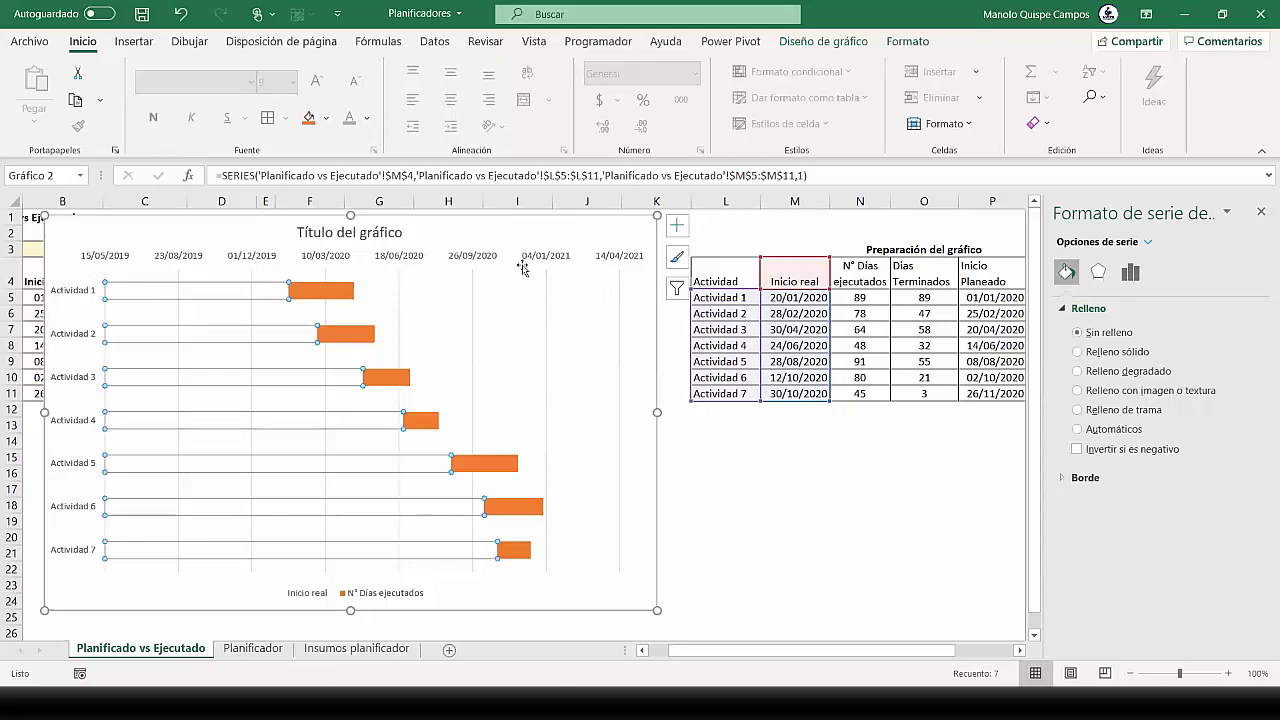
Open the axis options of the chart's horizontal date axis to examine its minimum and maximum limits
left_click(237, 260)
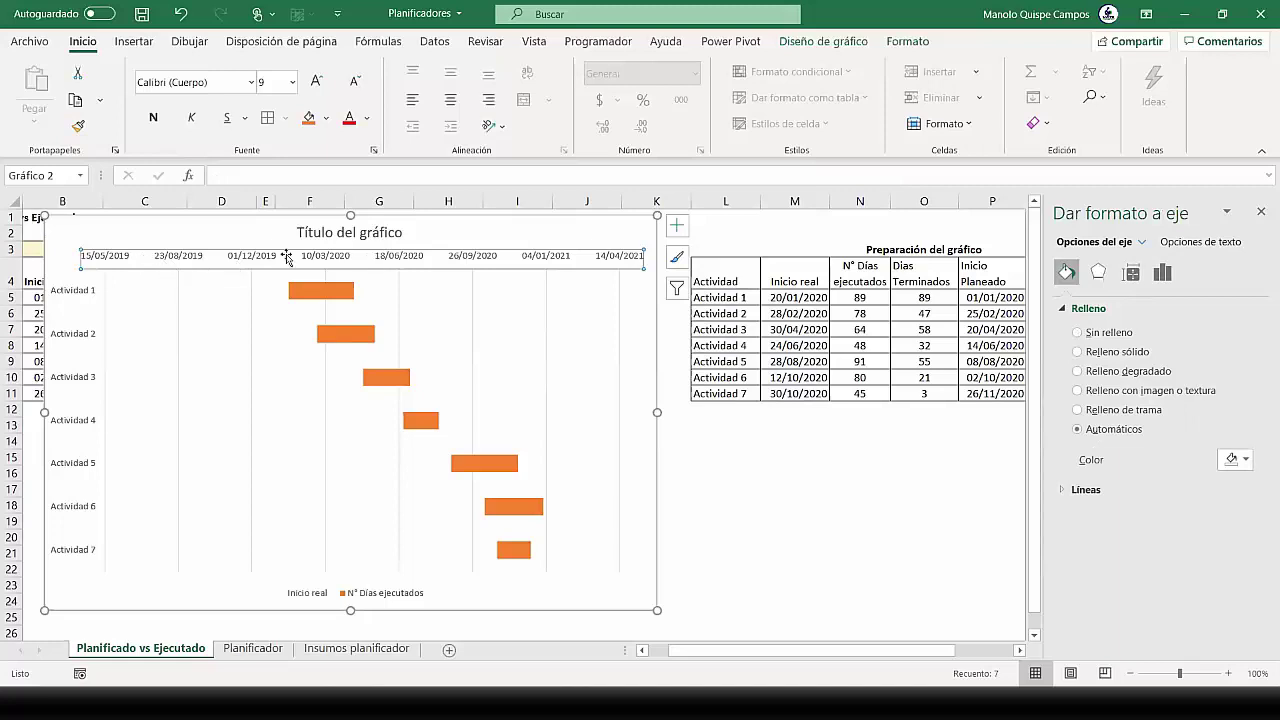
right_click(265, 265)
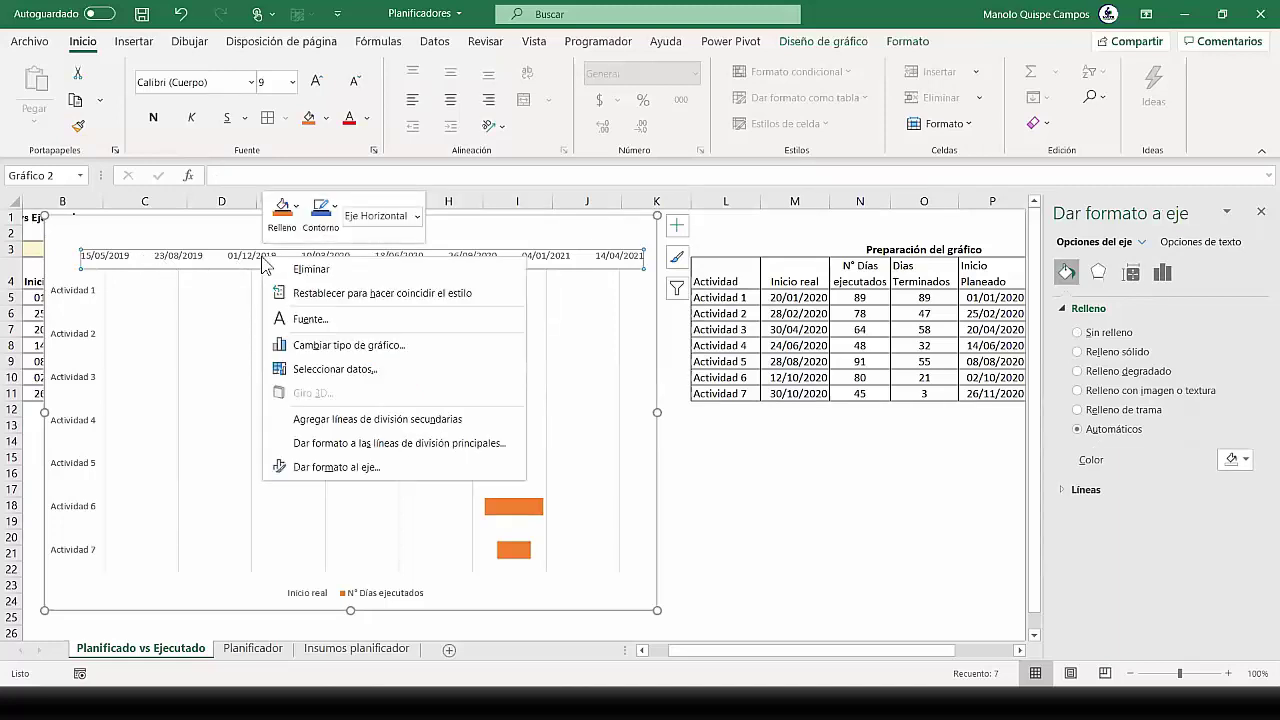
left_click(366, 468)
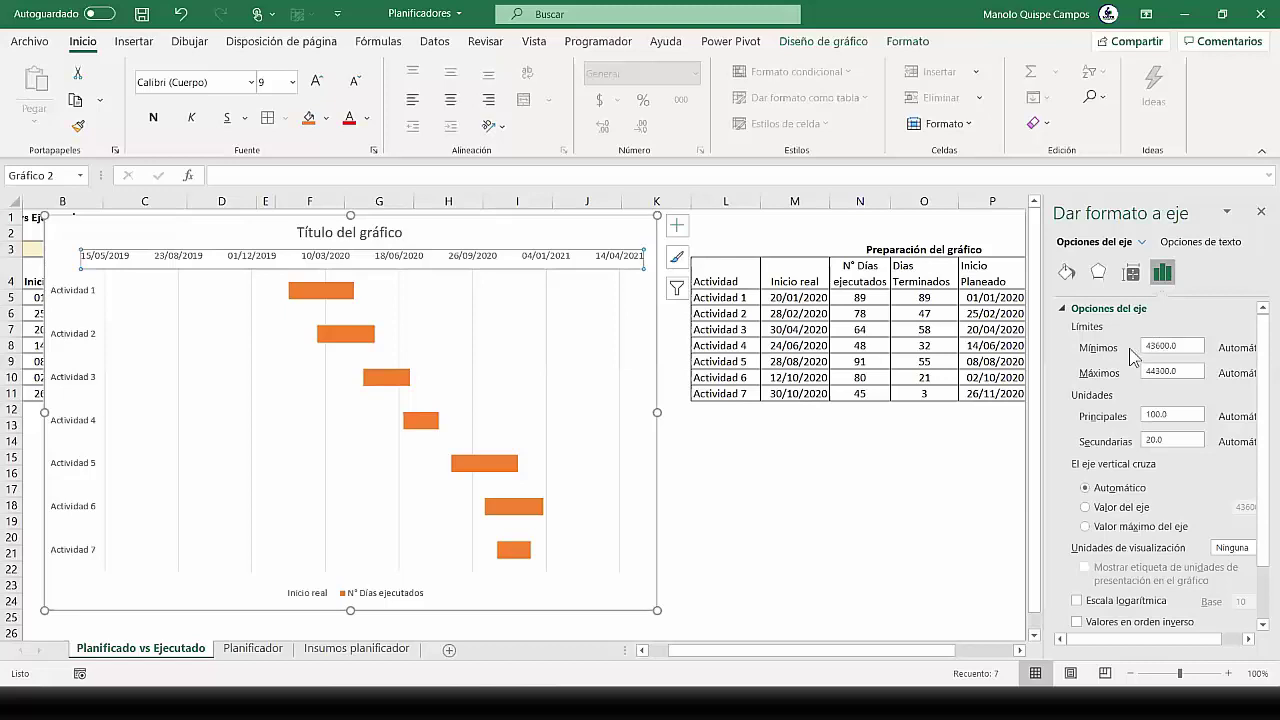
left_click(862, 461)
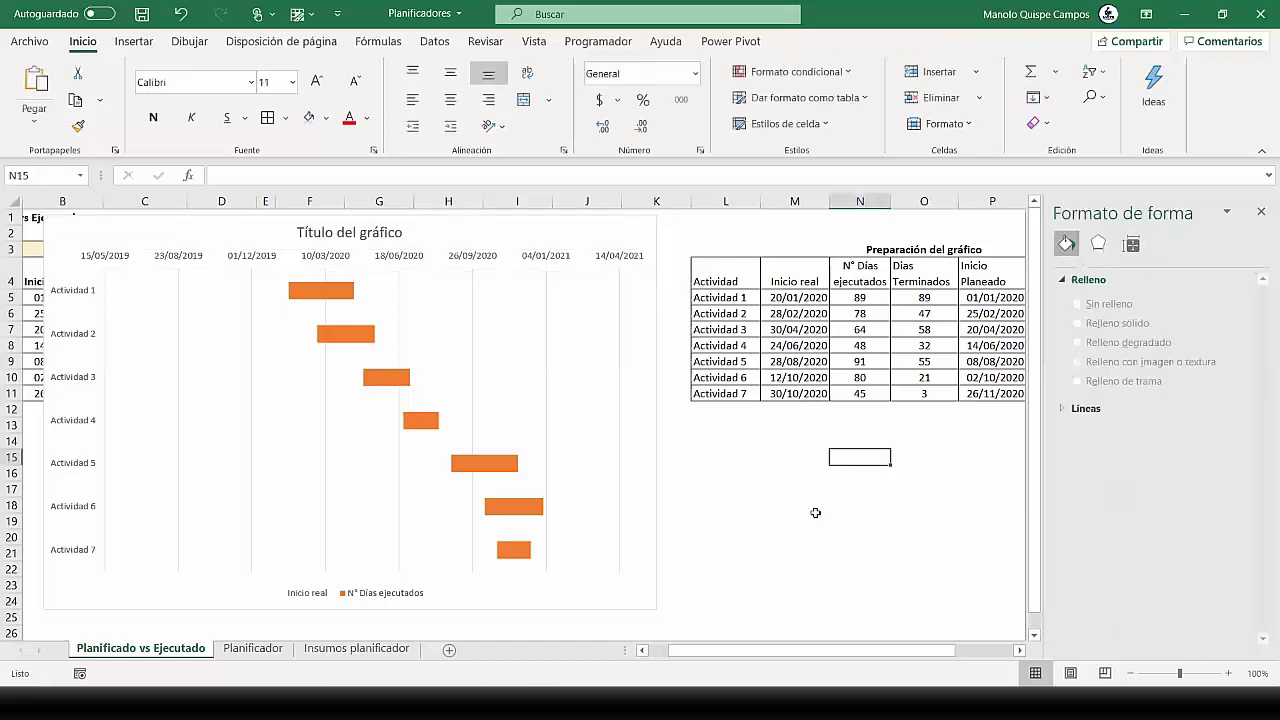
Move the chart aside to examine the Inicio Planeado dates in the Programado table, and return it beside the preparation table
left_click_drag(388, 212, 776, 240)
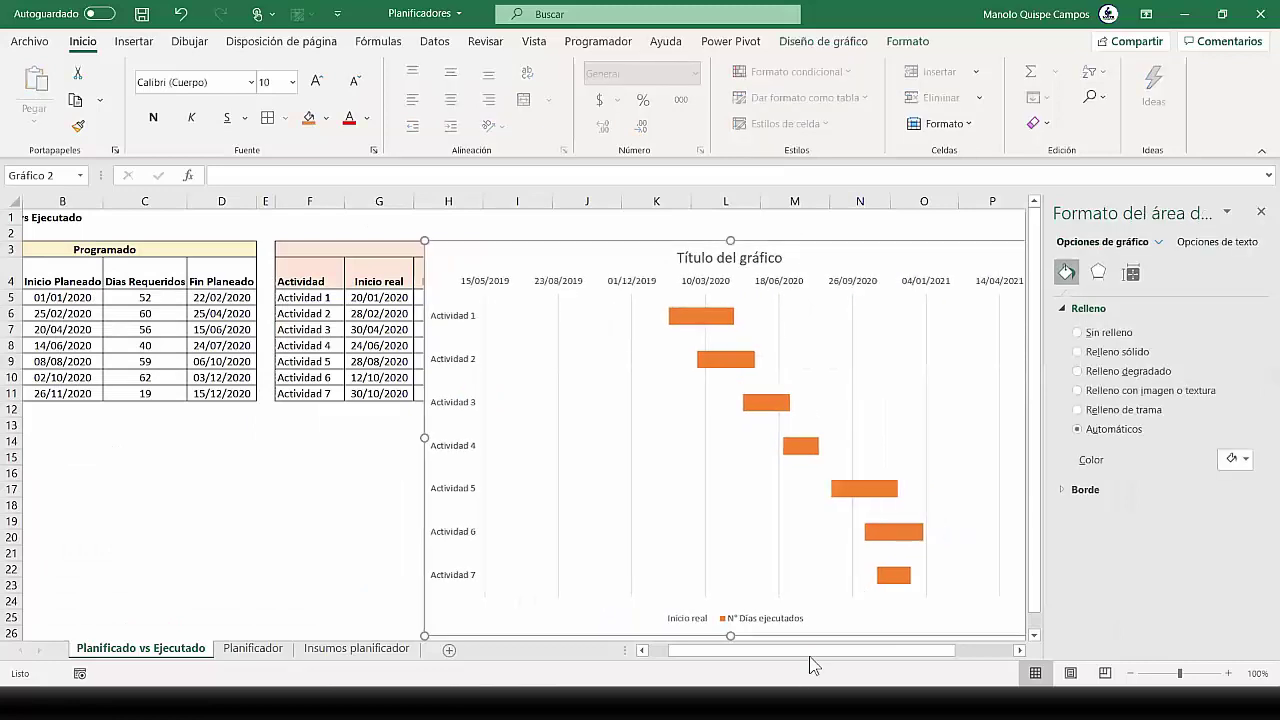
left_click_drag(777, 653, 745, 653)
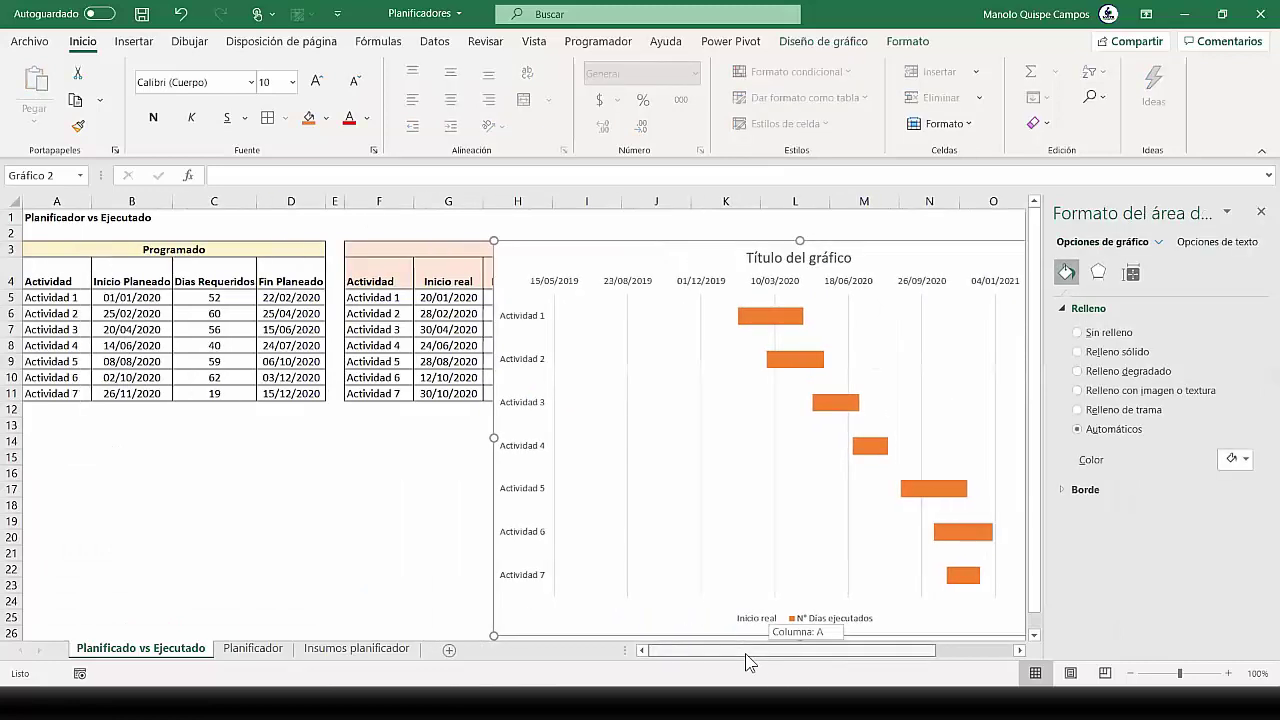
left_click(158, 298)
left_click_drag(158, 298, 148, 390)
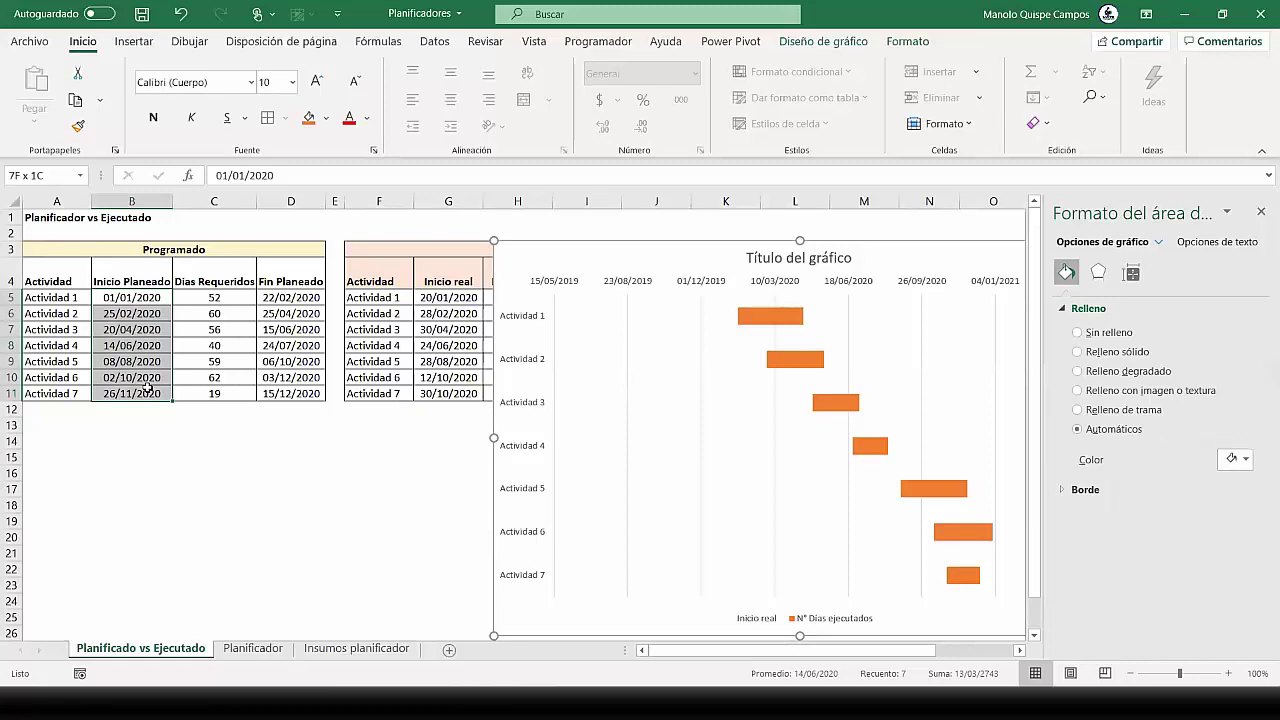
left_click_drag(148, 389, 148, 390)
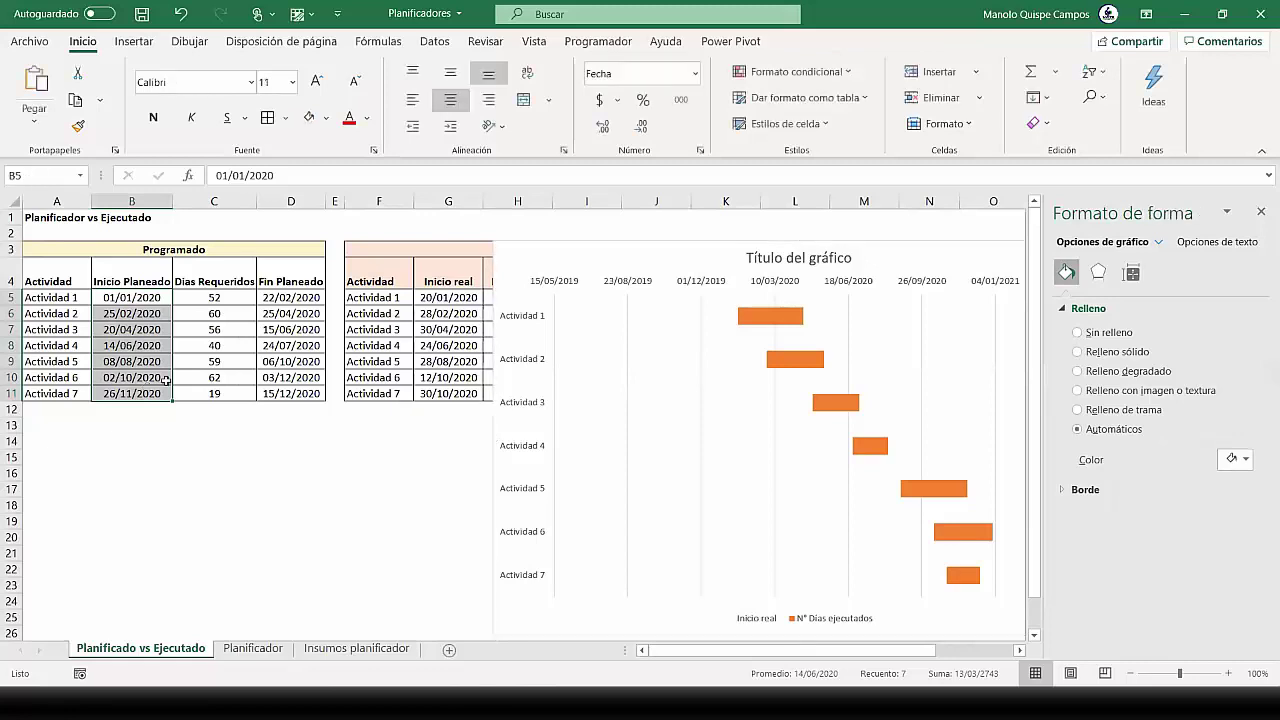
left_click(557, 243)
left_click_drag(562, 244, 790, 249)
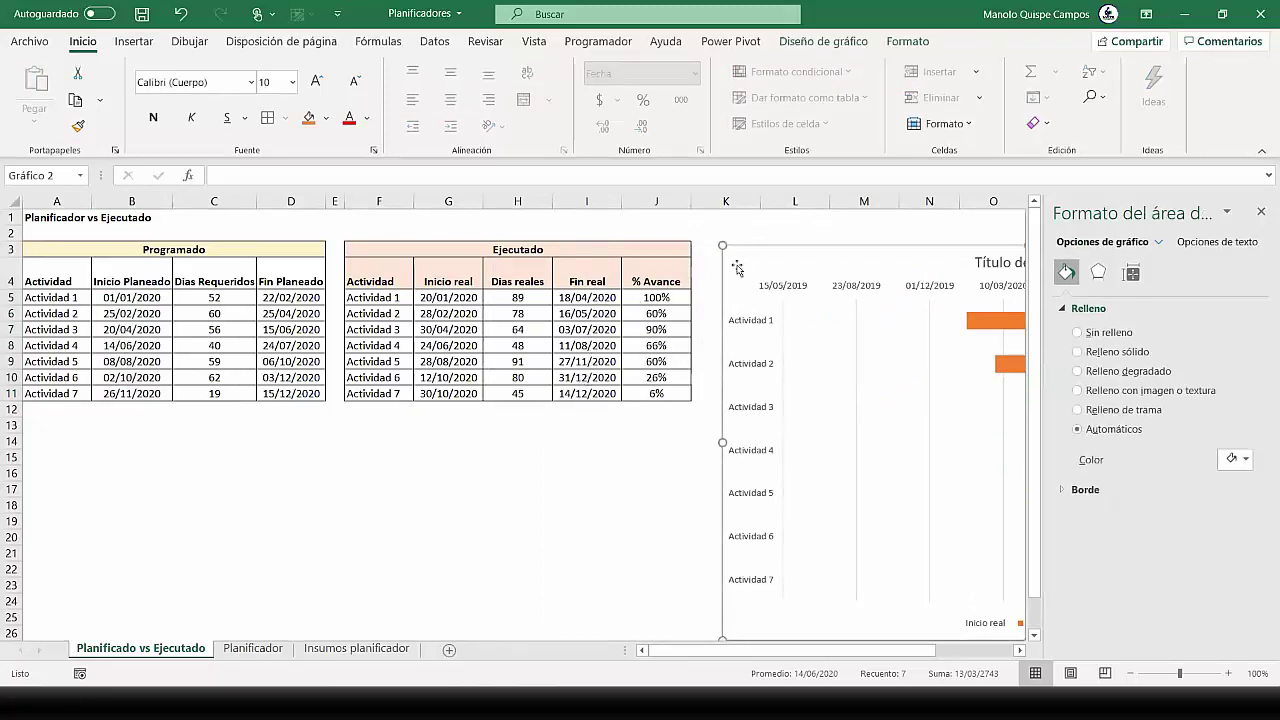
left_click_drag(760, 249, 93, 234)
Enter the helper dates 01/01/2020 in L15 and 31/12/2020 in L16, below the preparation table
left_click(820, 452)
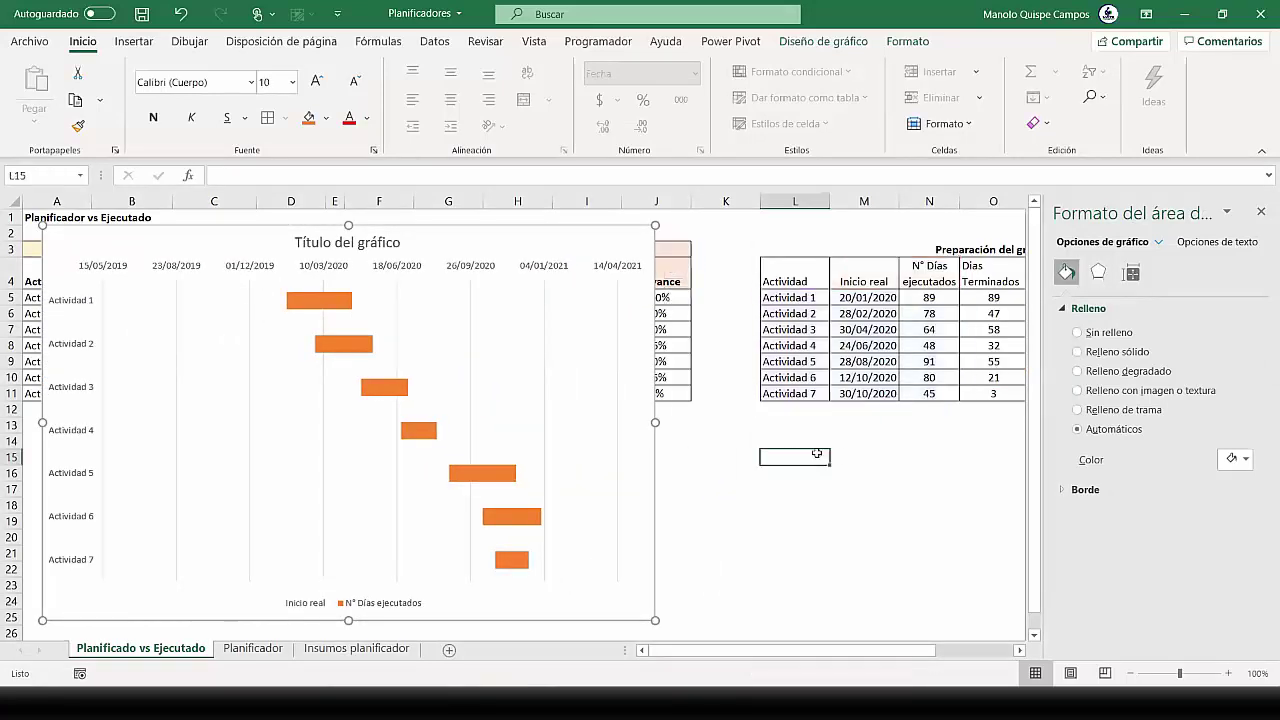
type("1/")
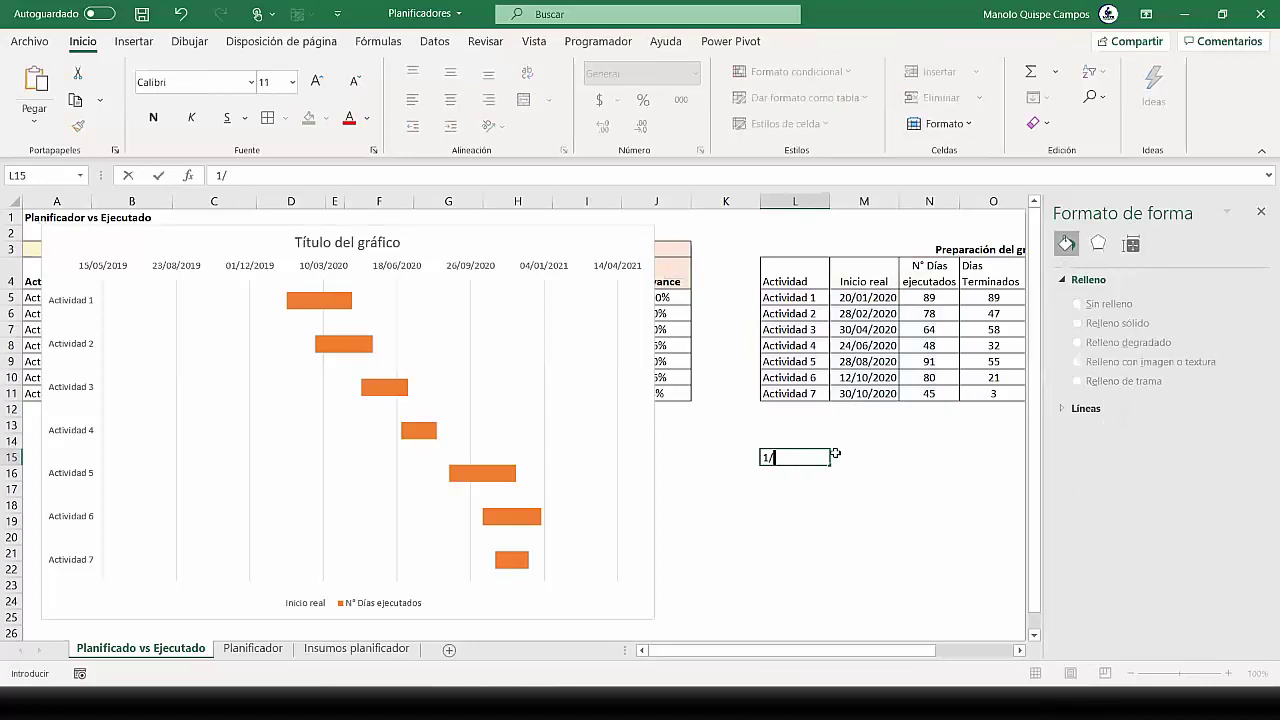
type("01/2020")
key("Return")
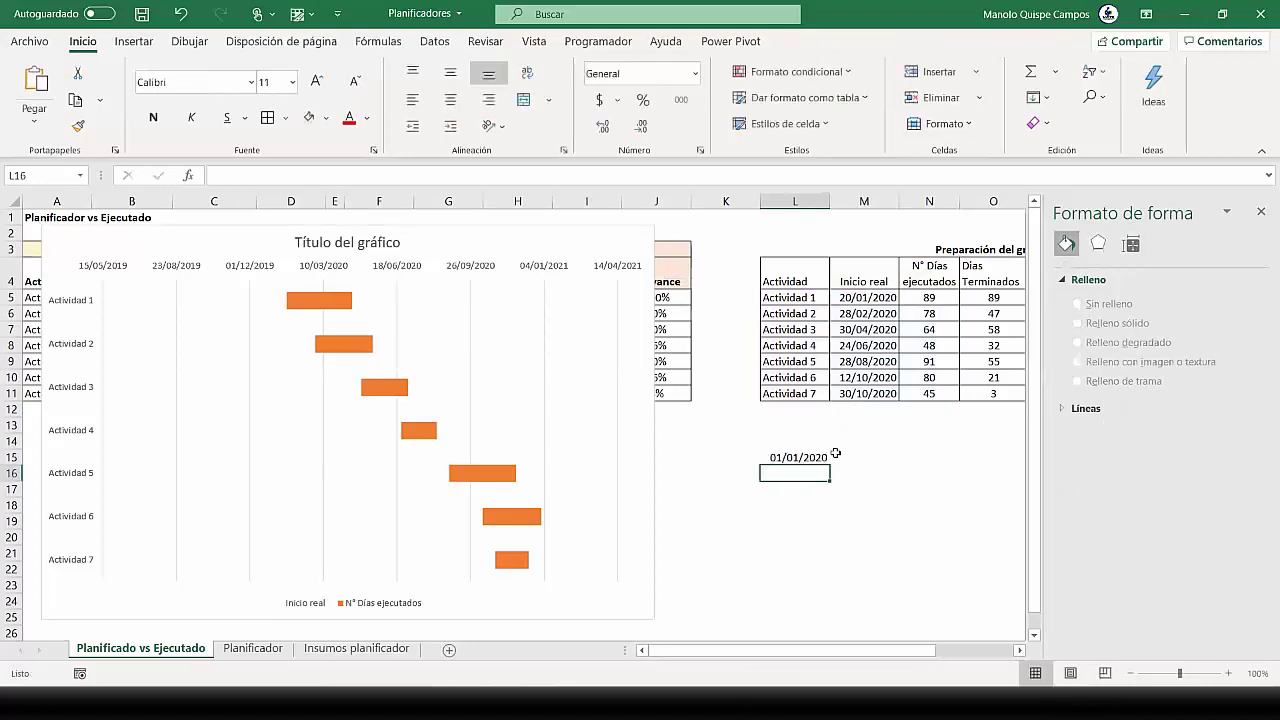
type("1")
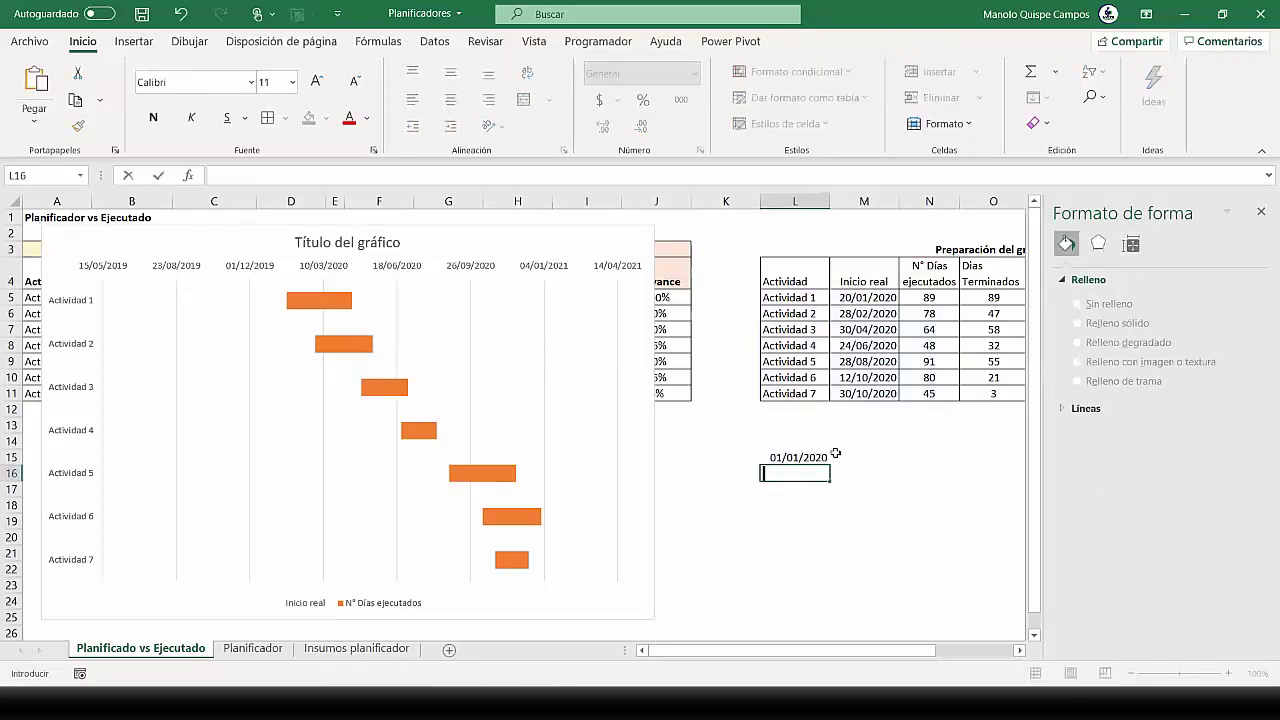
type("1/12/2020")
key("Return")
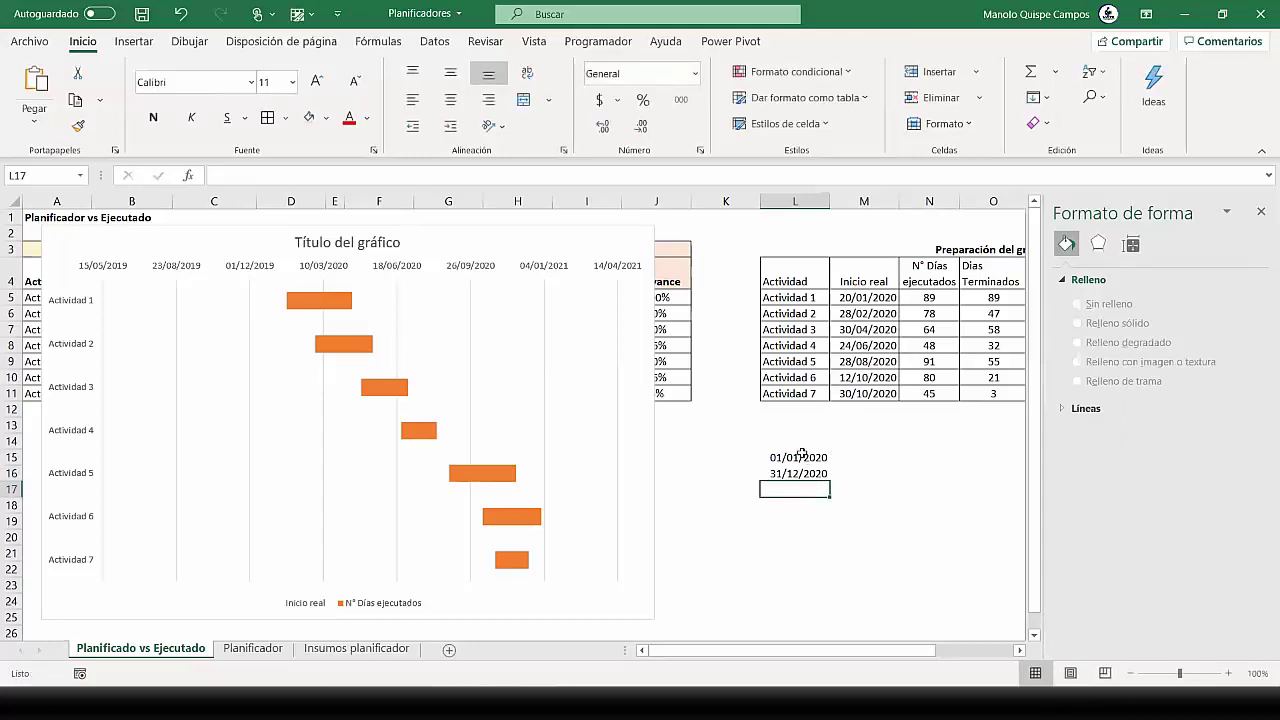
Apply the General number format to the helper dates in L15:L16 to obtain their serial numbers
left_click_drag(802, 453, 798, 472)
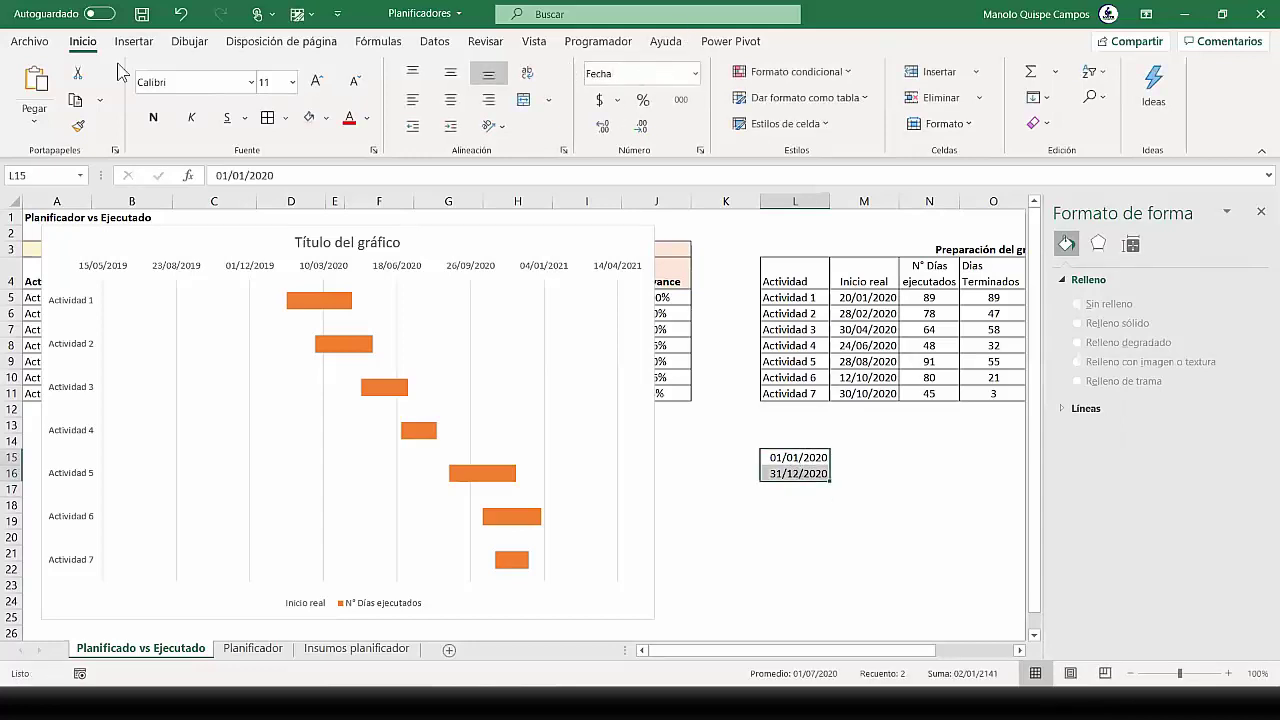
left_click(695, 73)
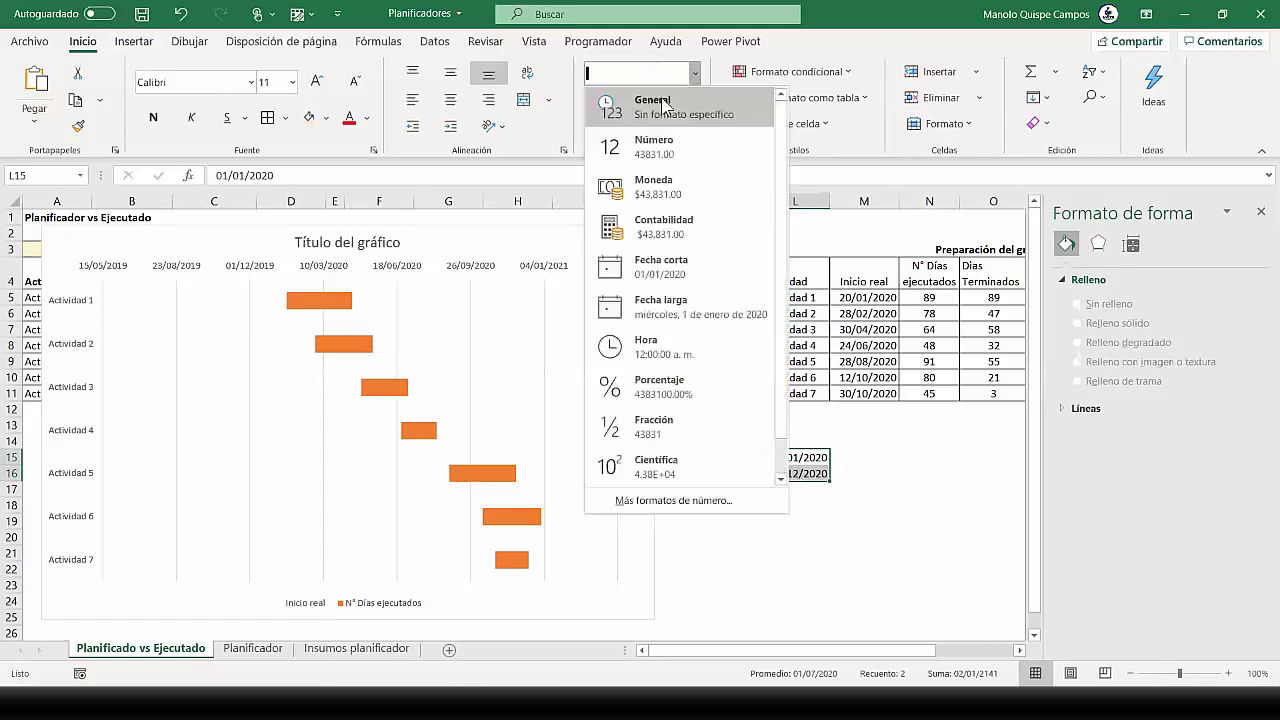
left_click(664, 105)
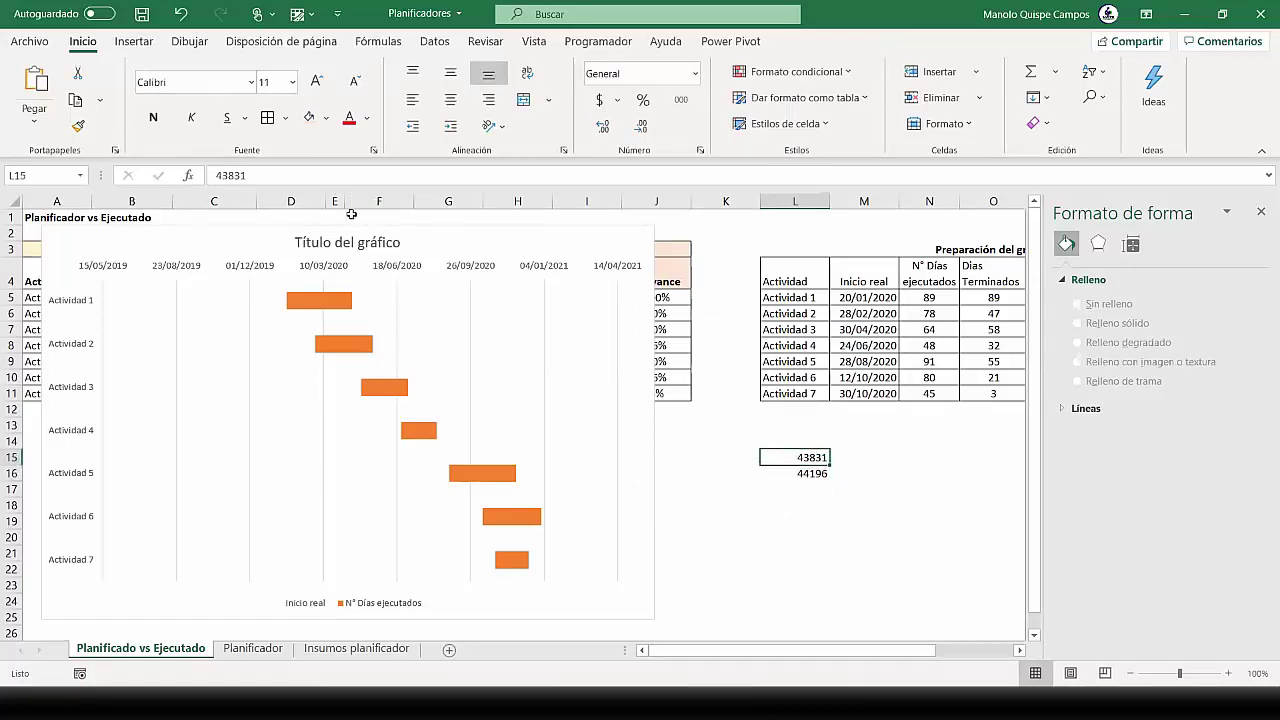
Set the minimum limit of the chart's horizontal date axis to 43831, copied from L15
left_click_drag(258, 170, 213, 172)
key("ctrl+c")
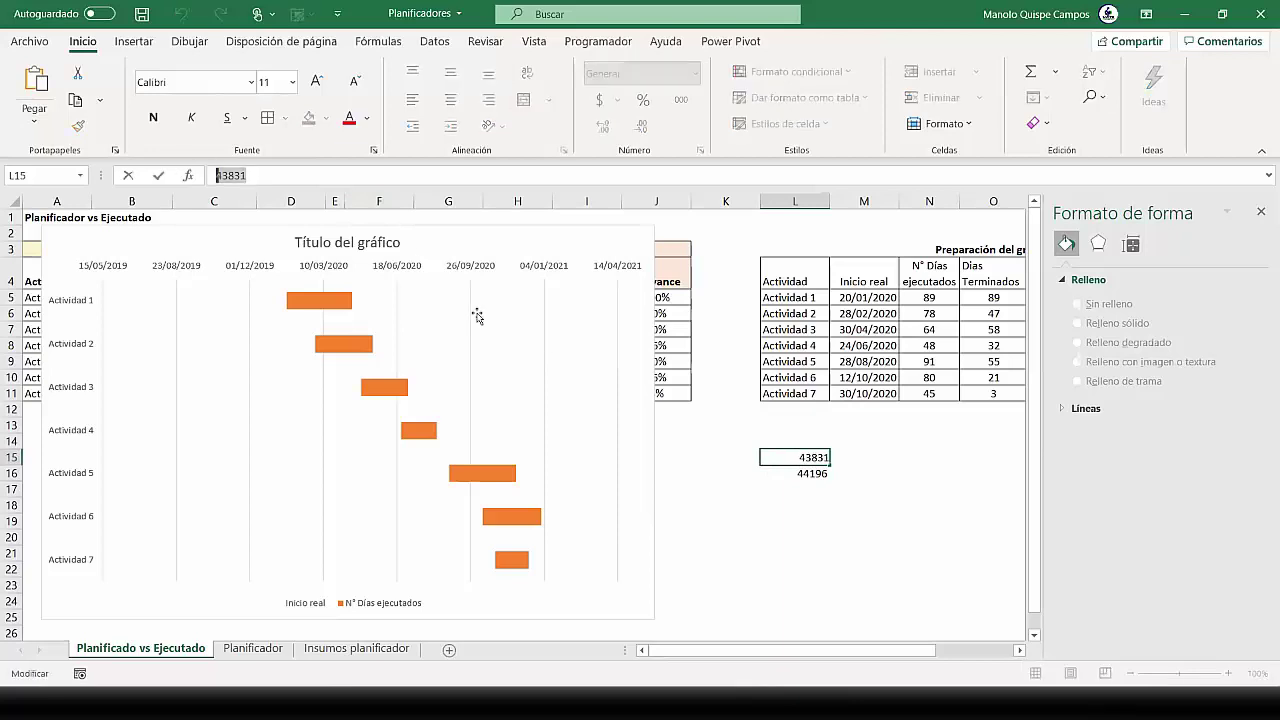
left_click(468, 266)
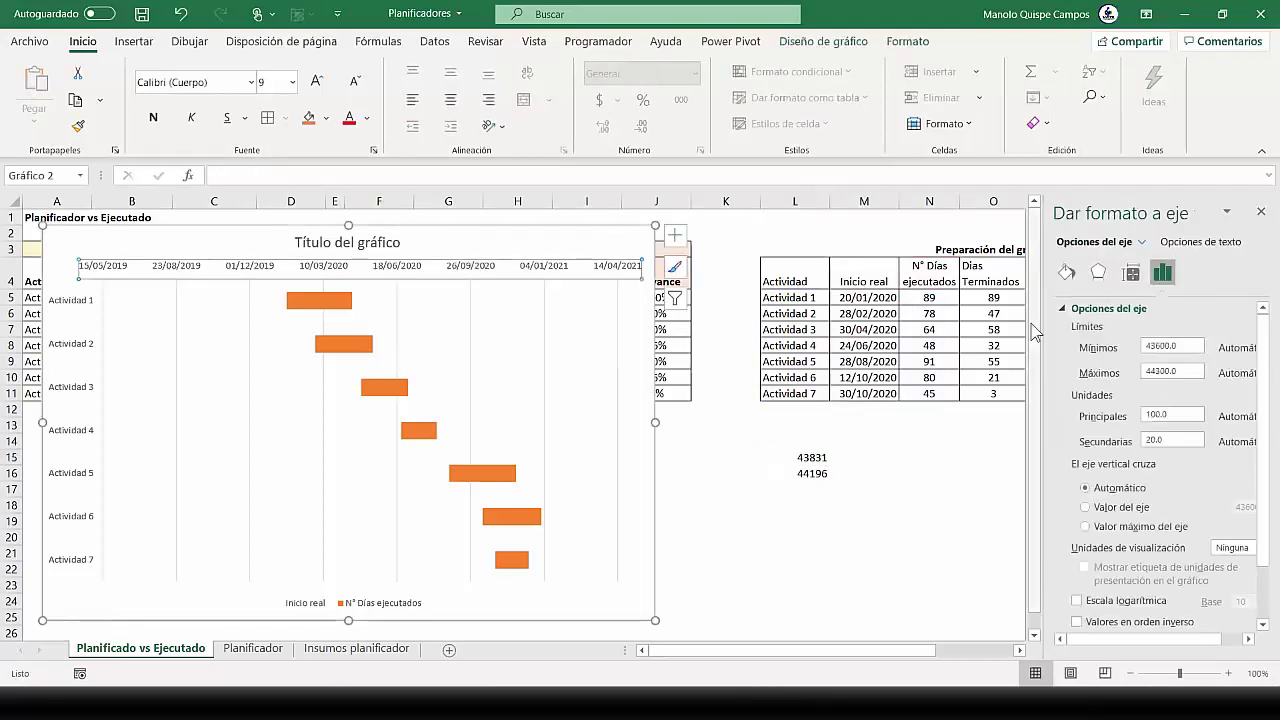
left_click_drag(1180, 348, 1071, 348)
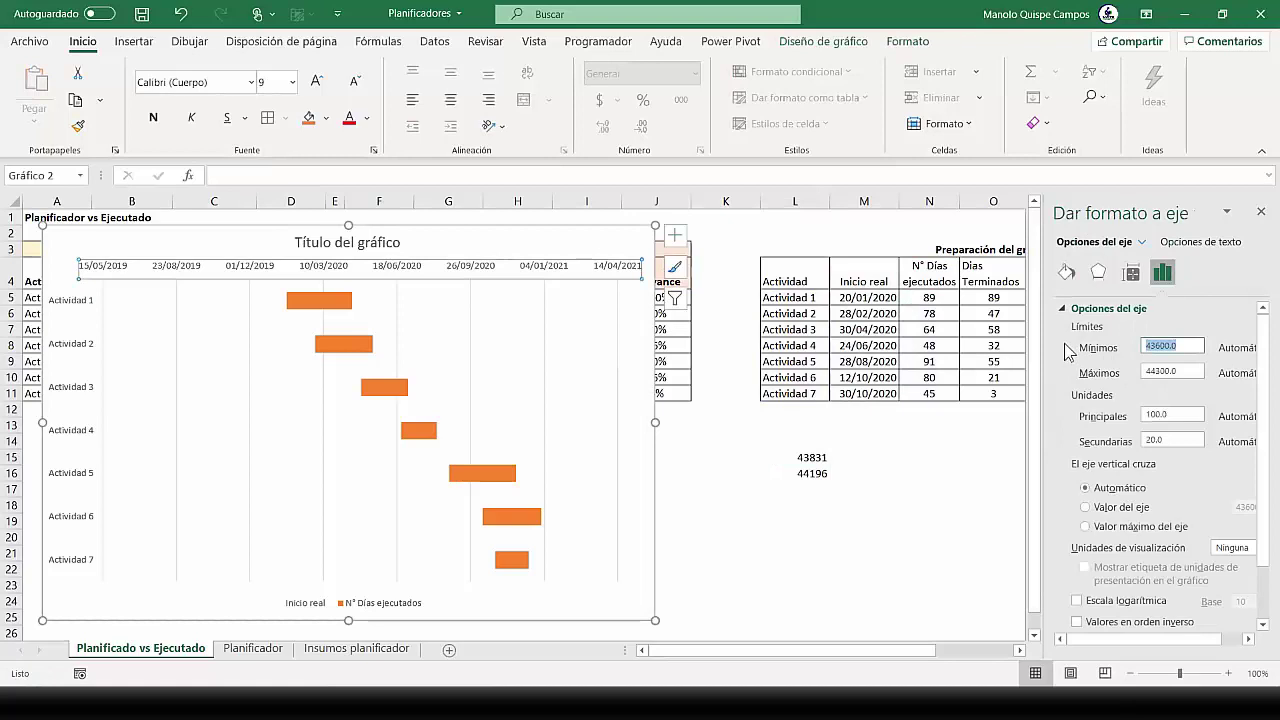
key("ctrl+v")
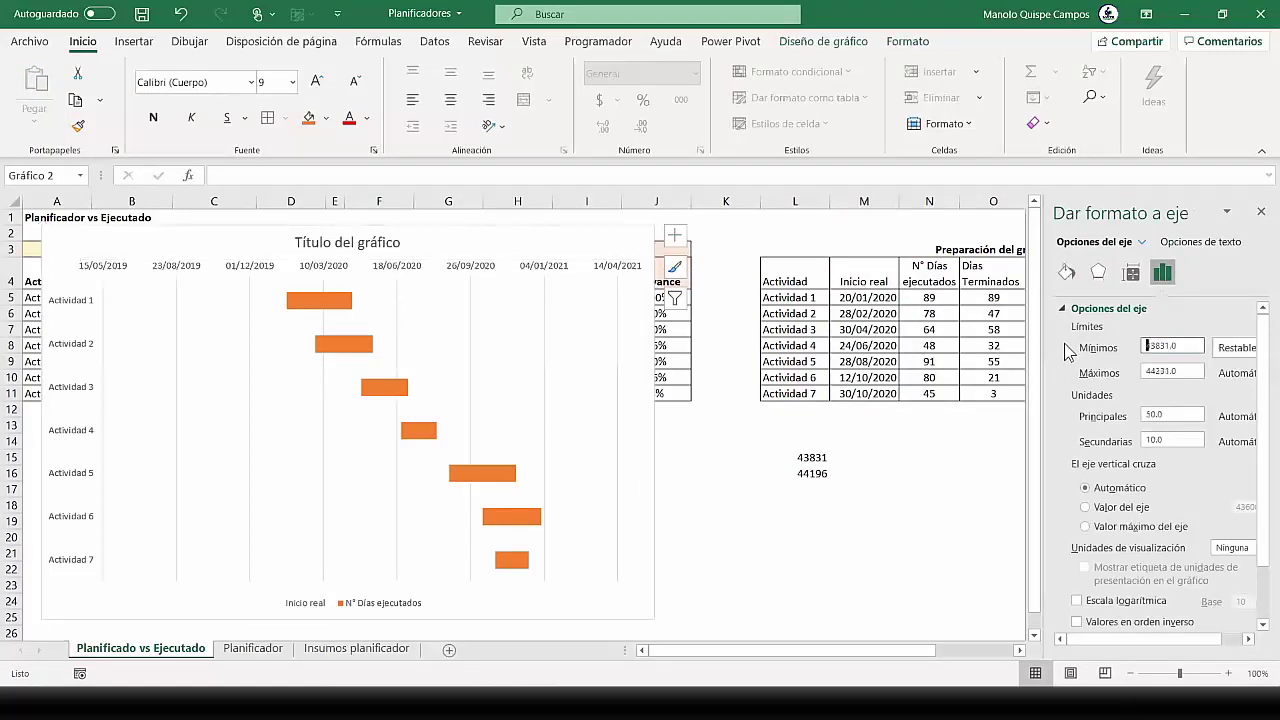
key("Return")
Set the date axis's maximum limit to 44196, taken from L16, and clear the helper values in L15:L16
left_click(818, 473)
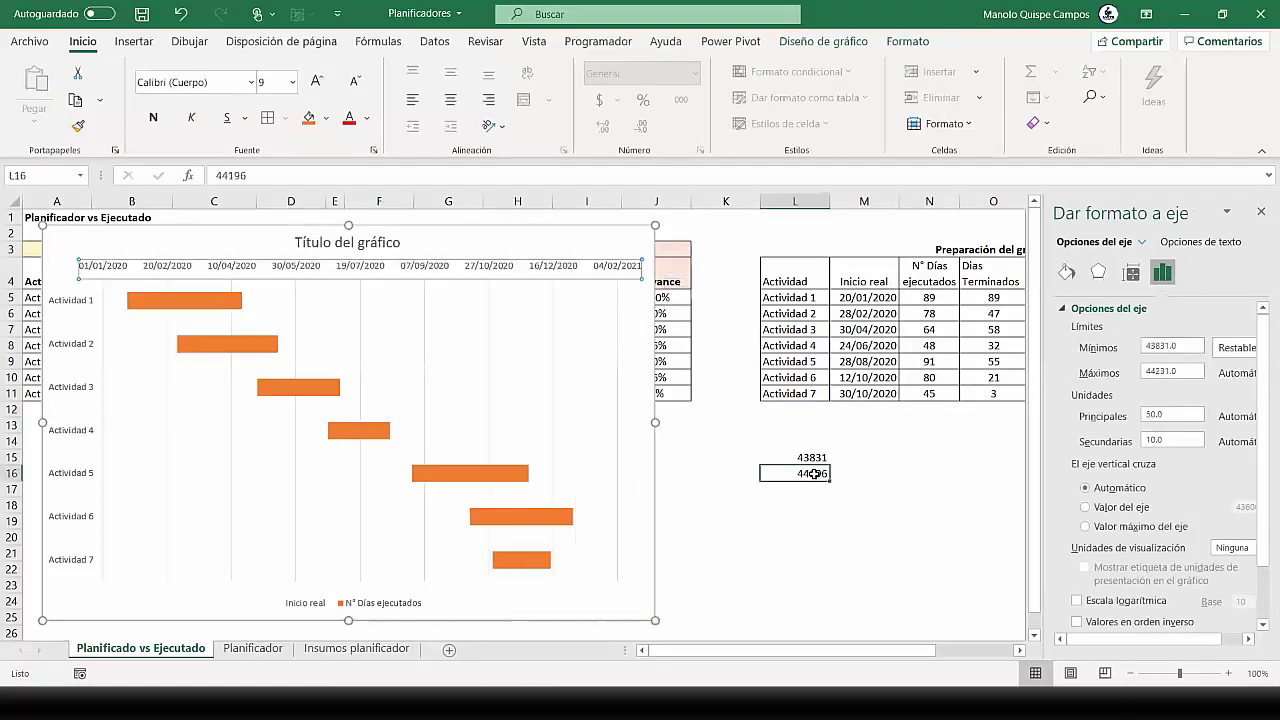
double_click(400, 174)
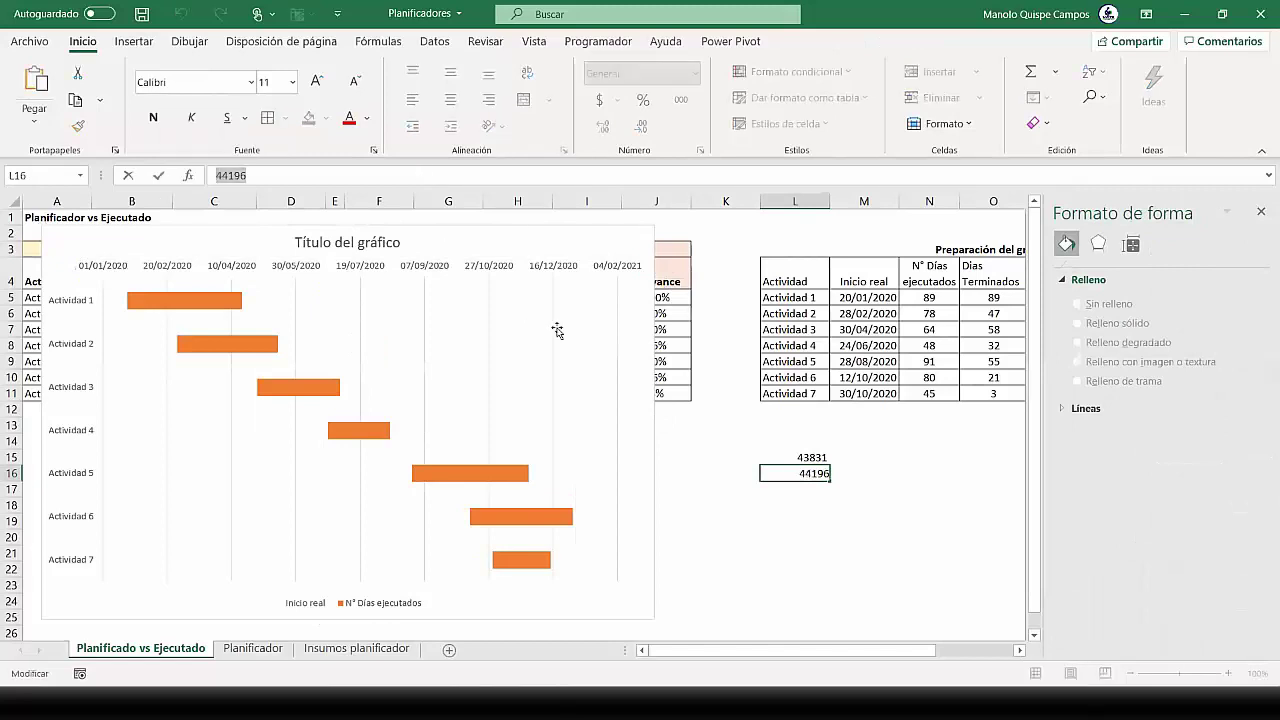
left_click(541, 270)
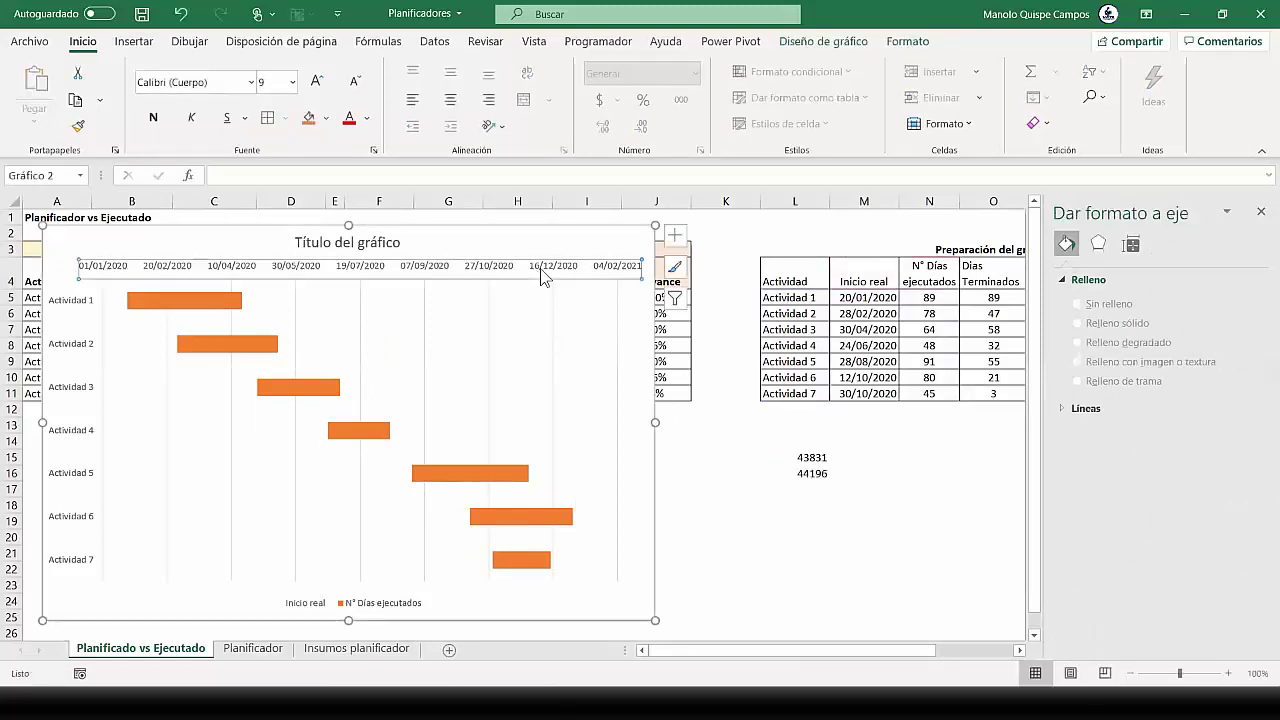
double_click(1158, 372)
type("44196")
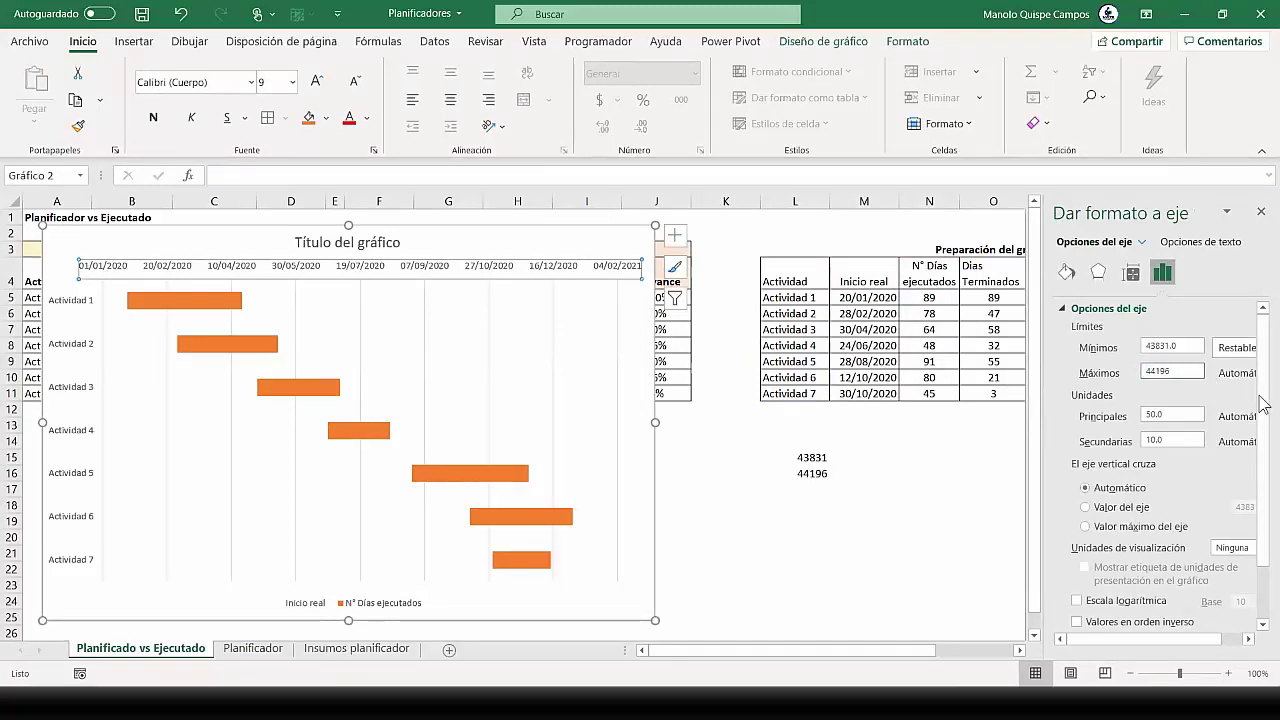
key("Return")
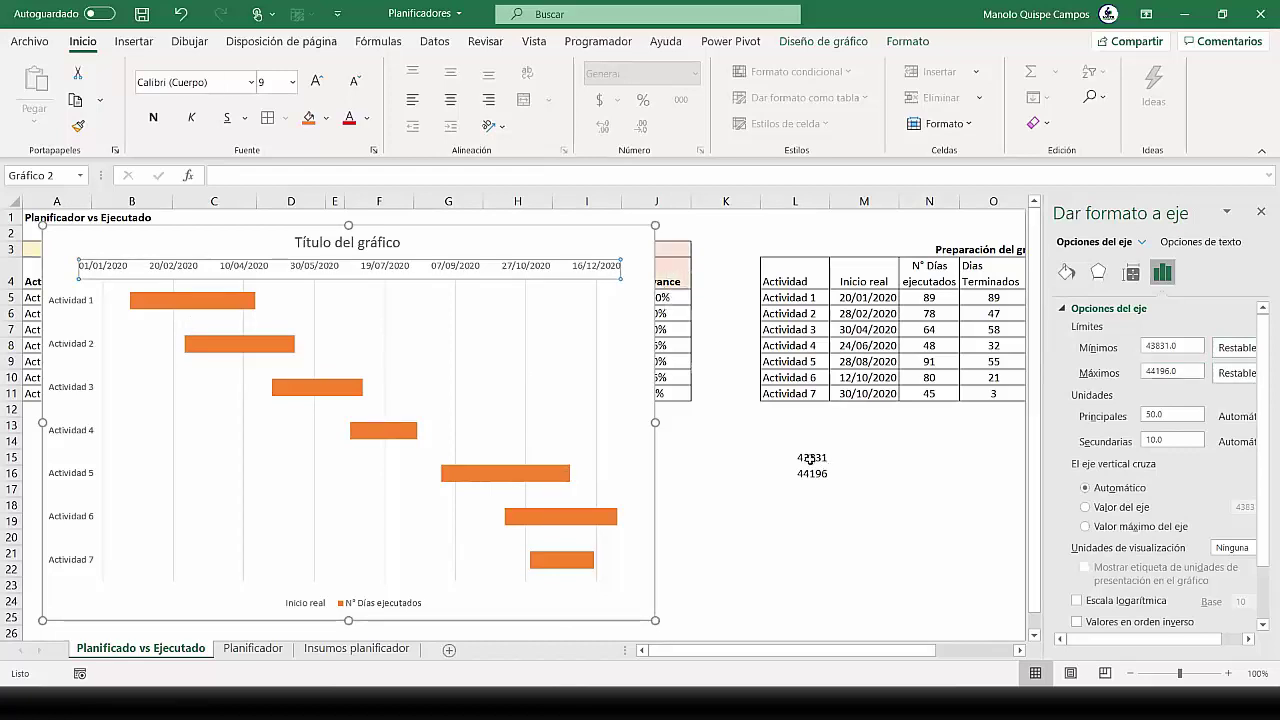
left_click_drag(810, 458, 810, 472)
key("Delete")
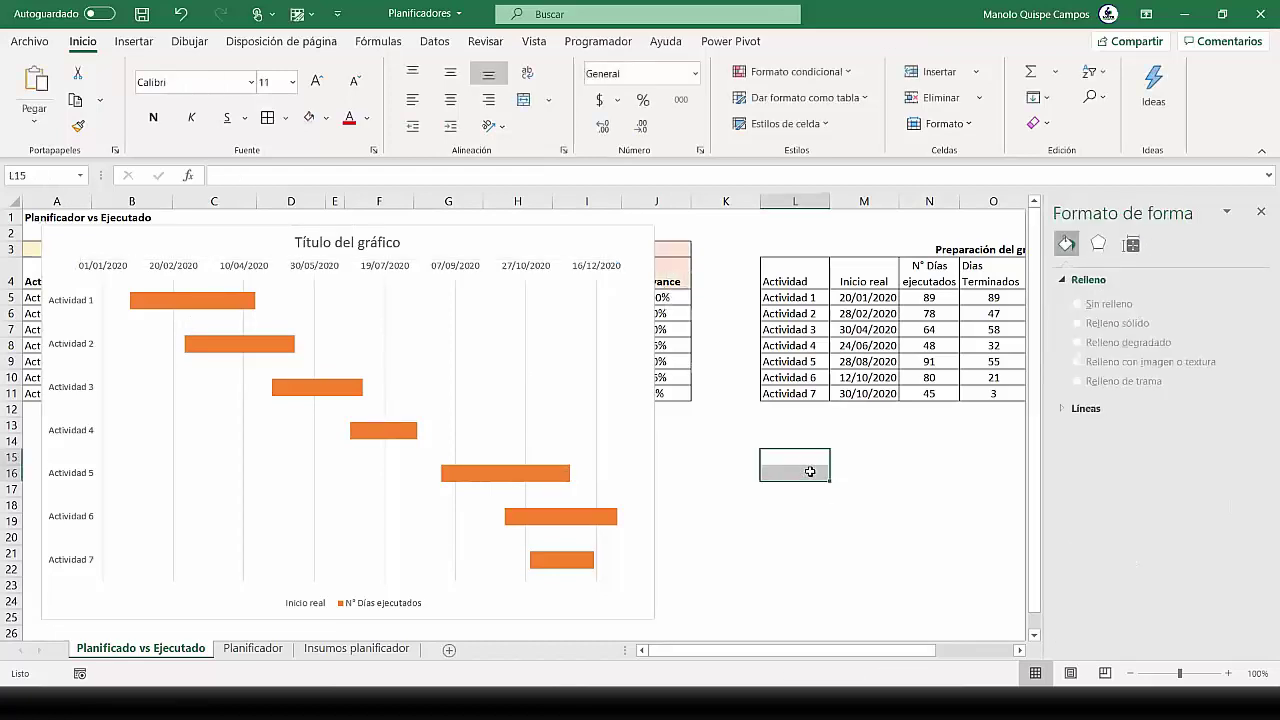
Widen the chart slightly and position it so that it leaves the preparation table uncovered
left_click_drag(651, 471, 709, 470)
left_click_drag(754, 422, 755, 422)
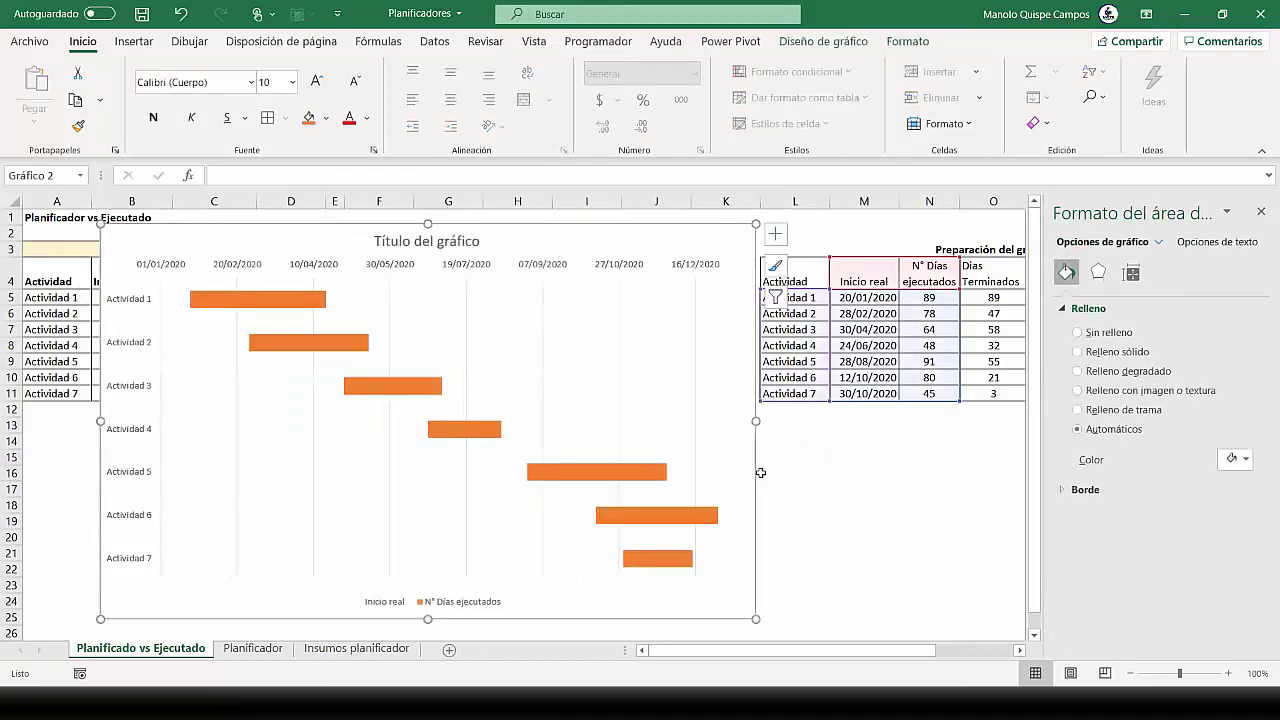
left_click(762, 468)
left_click(752, 476)
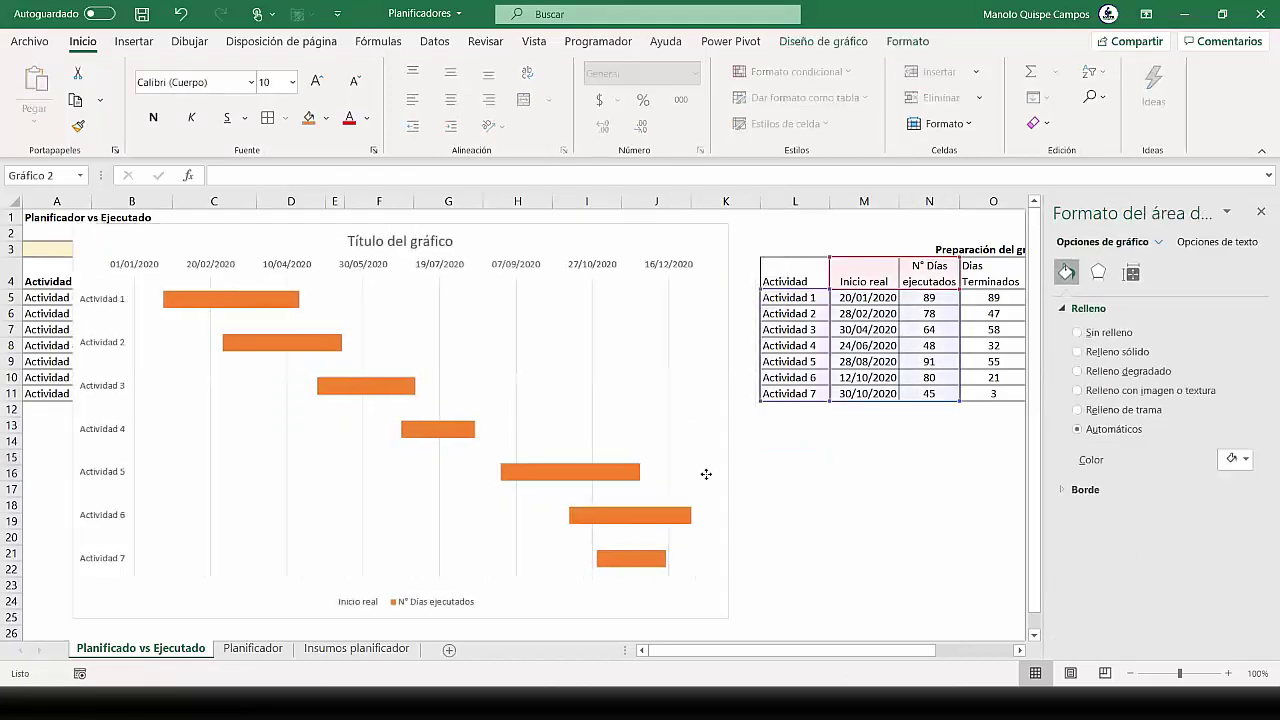
left_click_drag(752, 476, 708, 476)
Delete the chart's title and its vertical gridlines
left_click(357, 242)
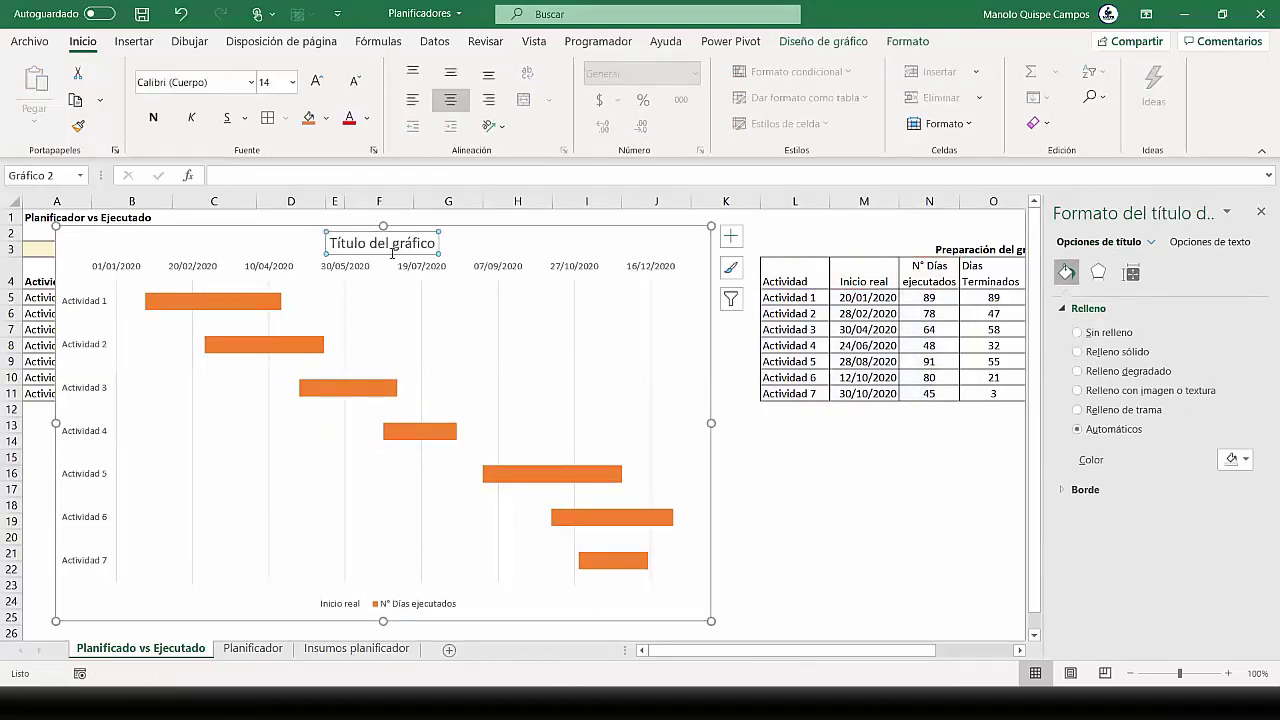
key("Delete")
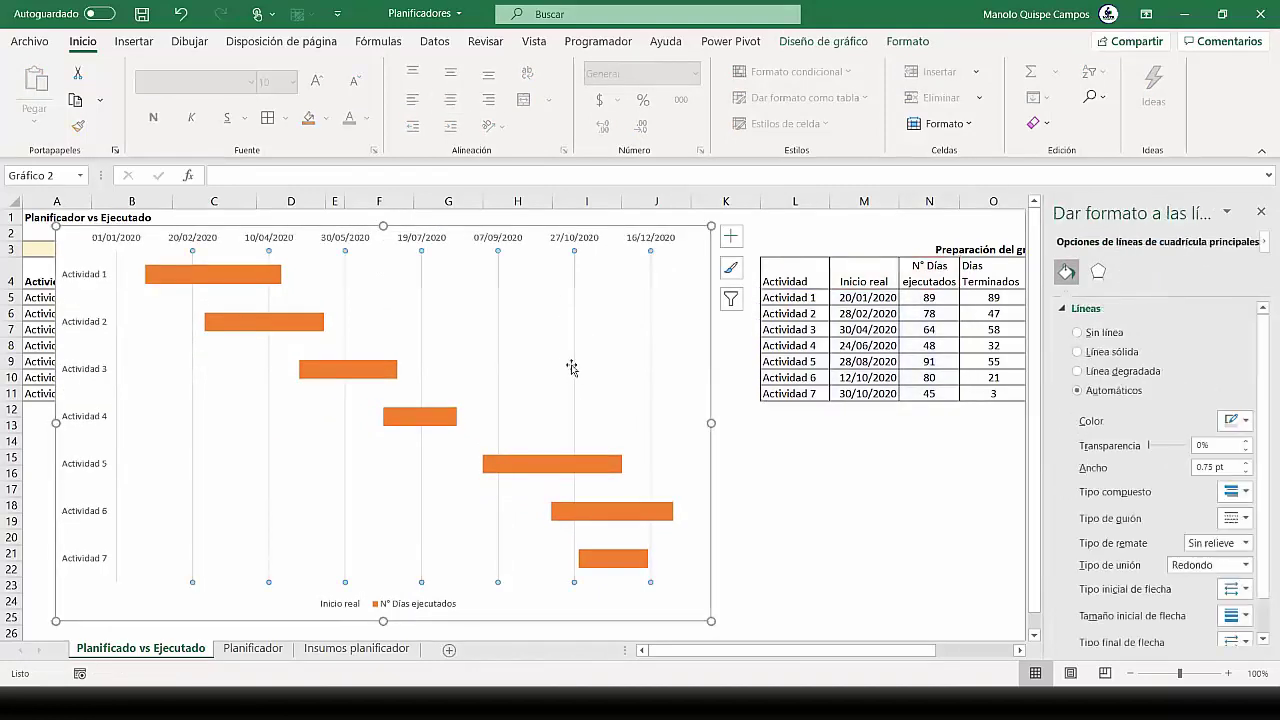
key("Escape")
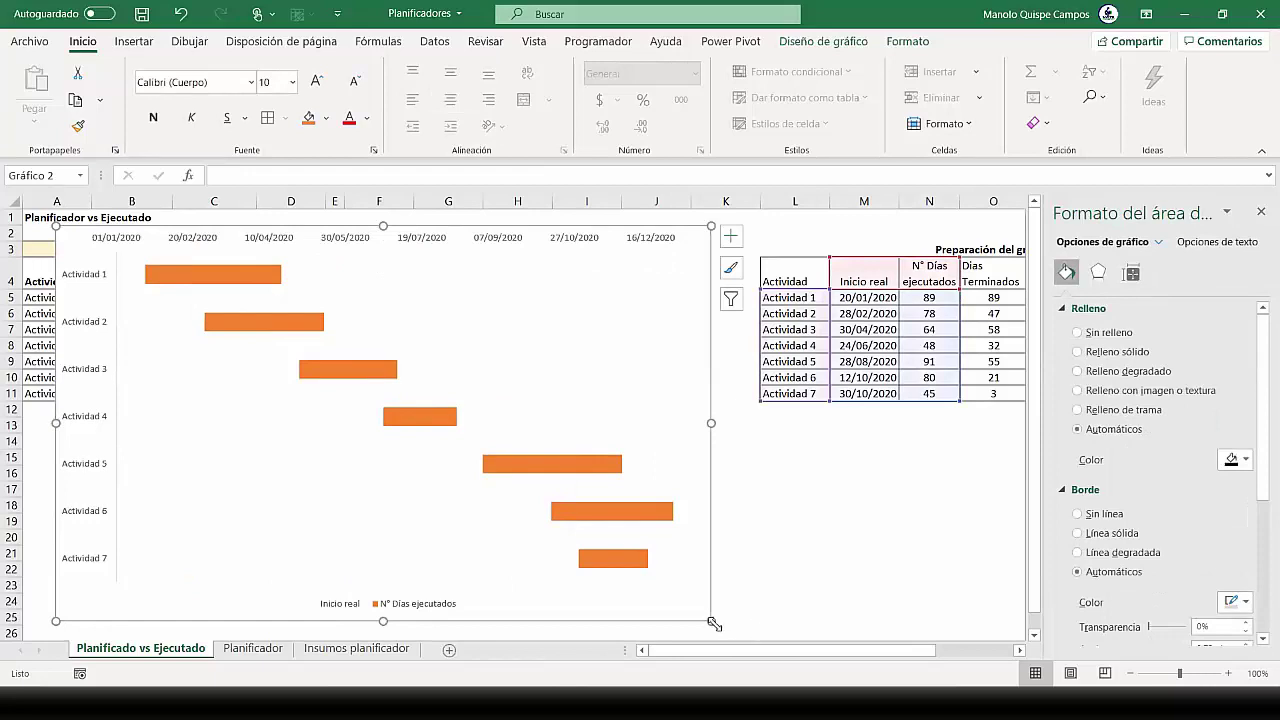
Widen the chart up to the edge of the preparation table and delete its legend
left_click_drag(713, 620, 757, 621)
left_click(445, 611)
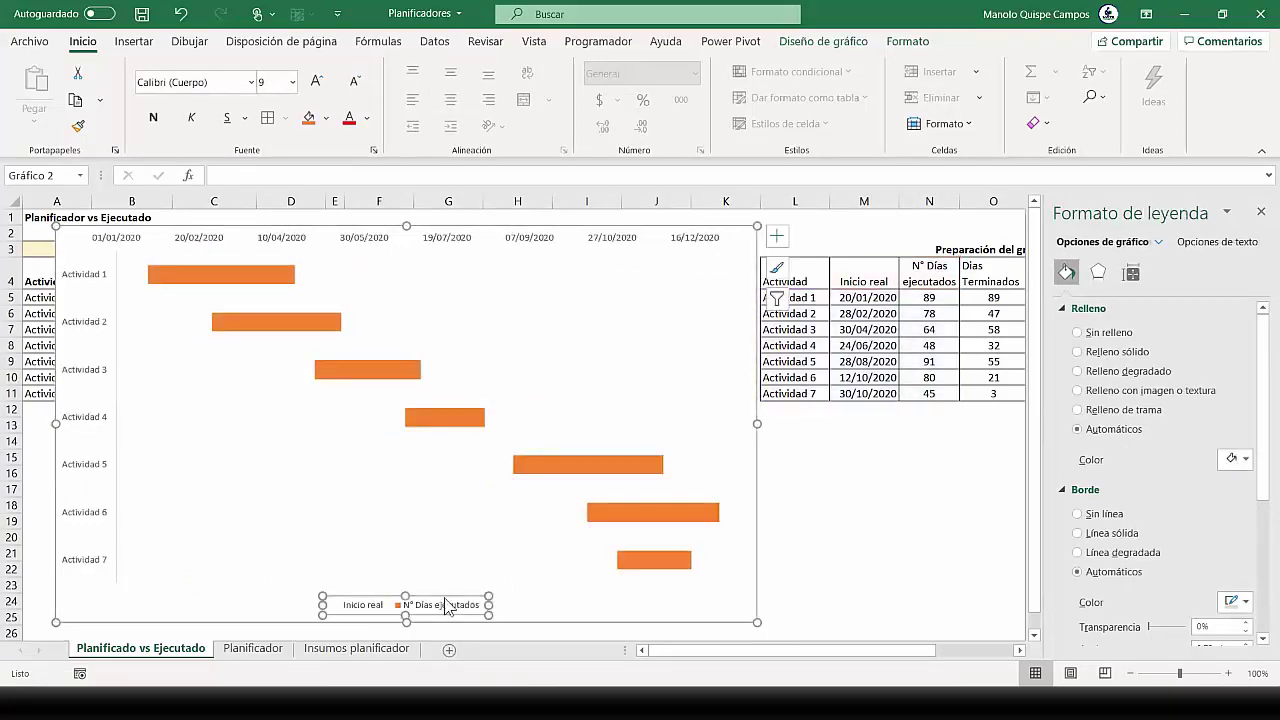
key("Delete")
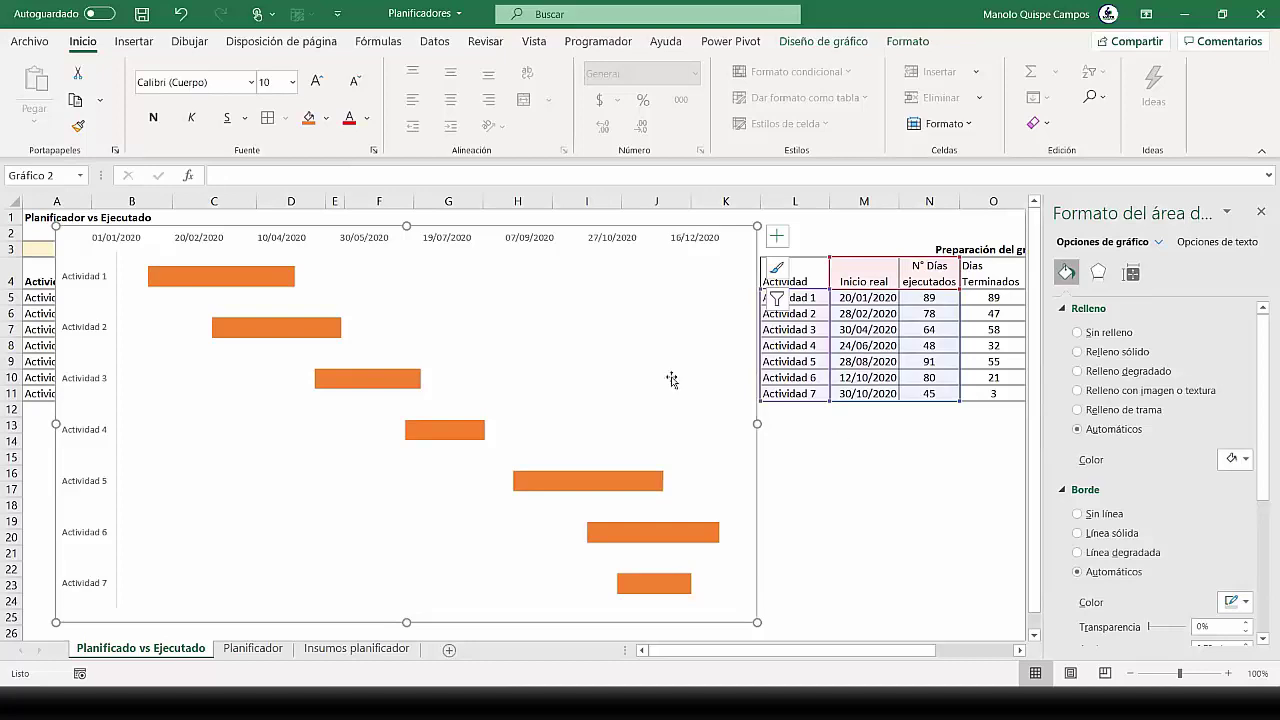
Fill the executed-days bars of the chart with solid grey
left_click(457, 433)
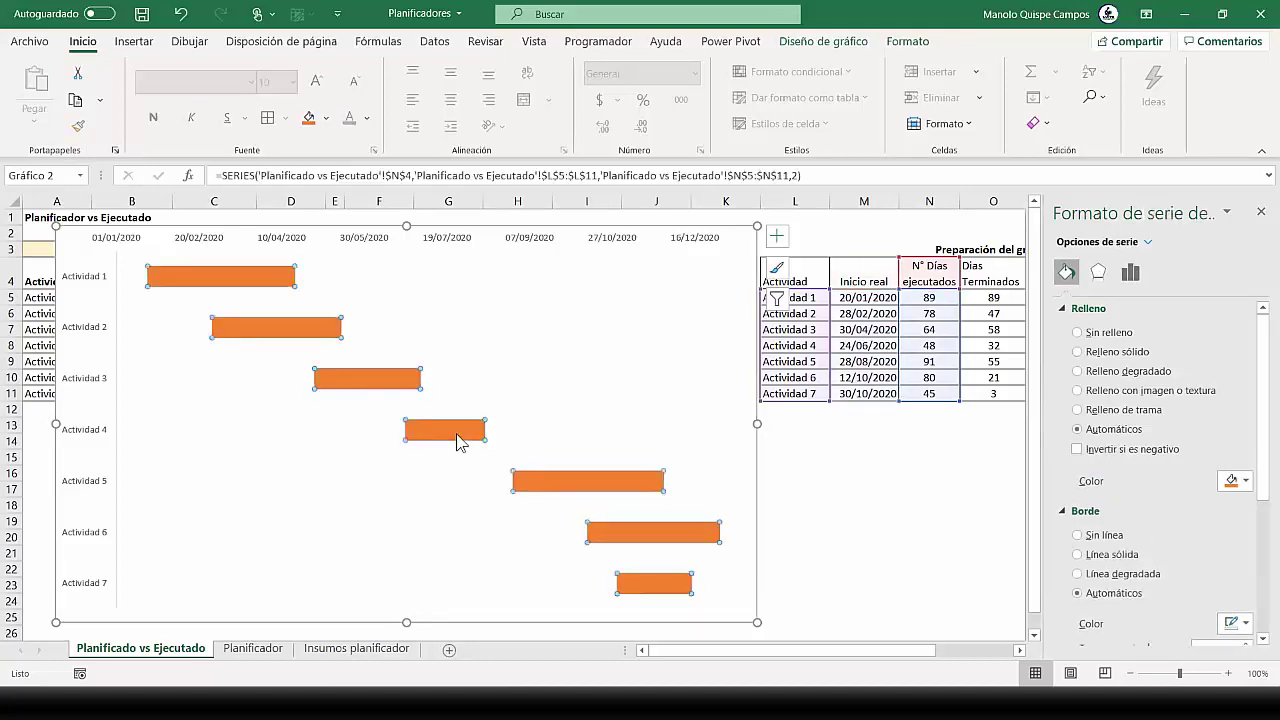
left_click(1117, 354)
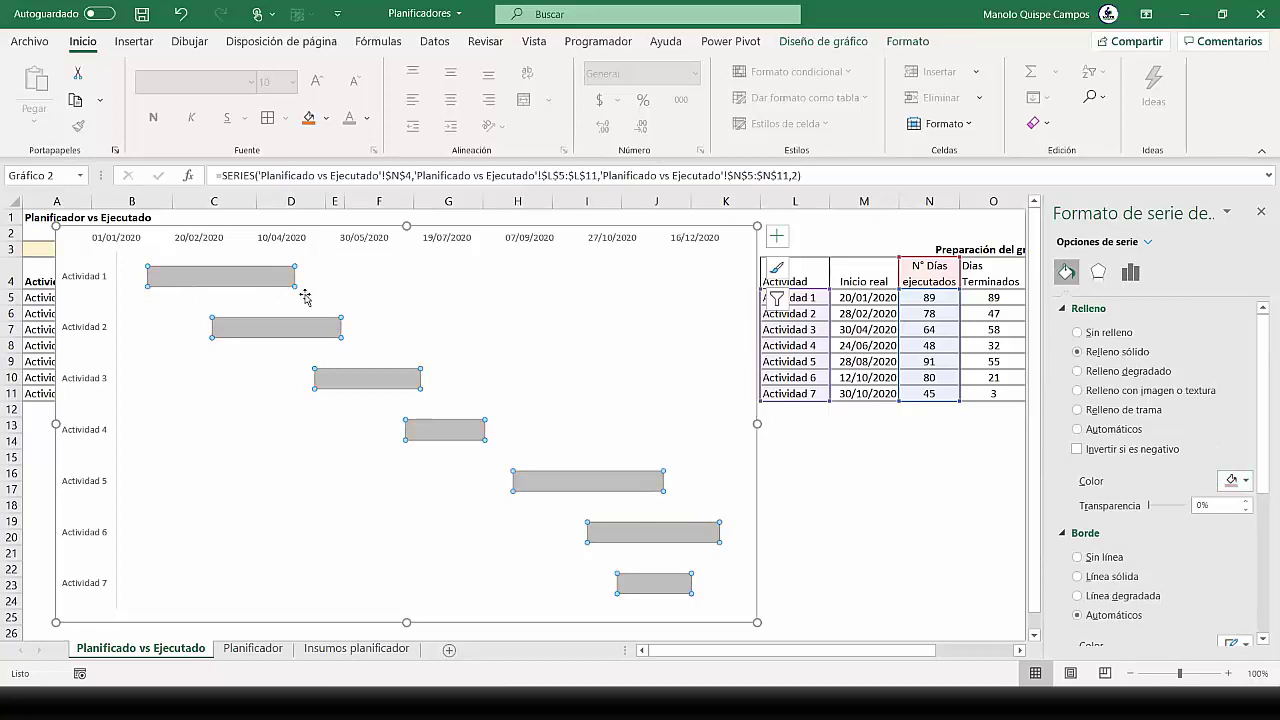
mouse_move(232, 285)
left_click(793, 533)
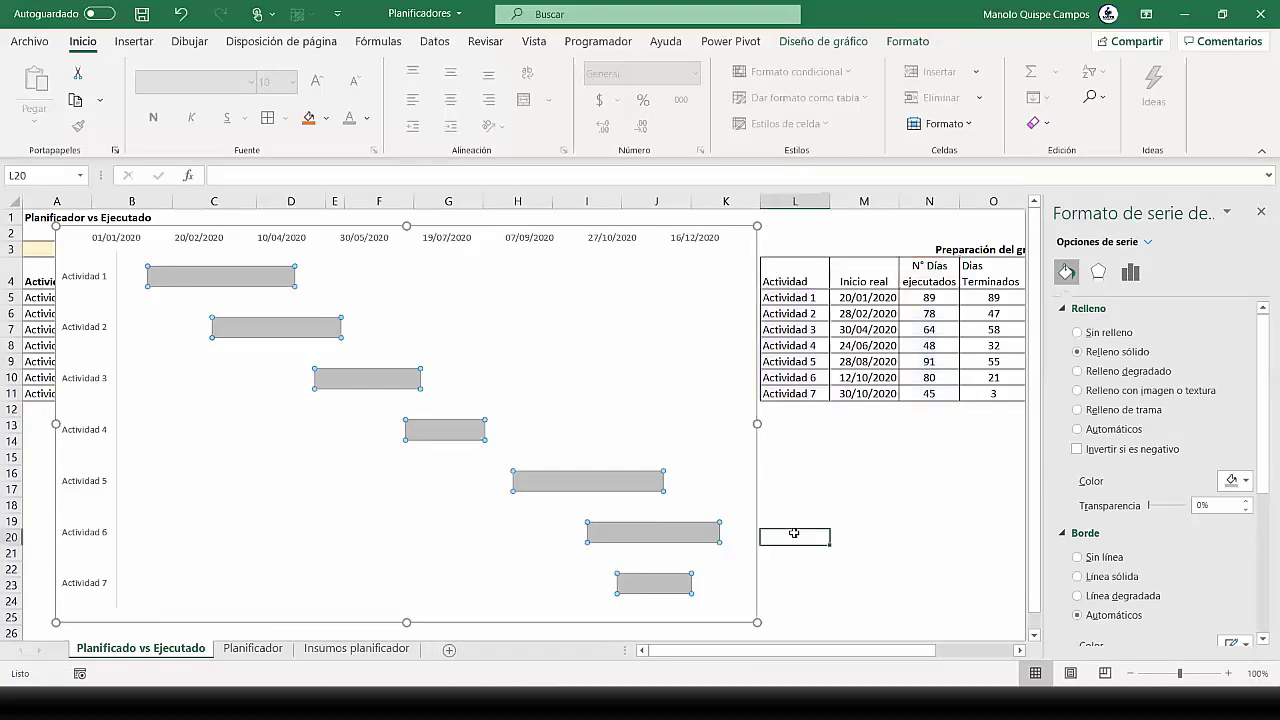
Add error bars to the chart's invisible Inicio real series
left_click(241, 277)
left_click(132, 283)
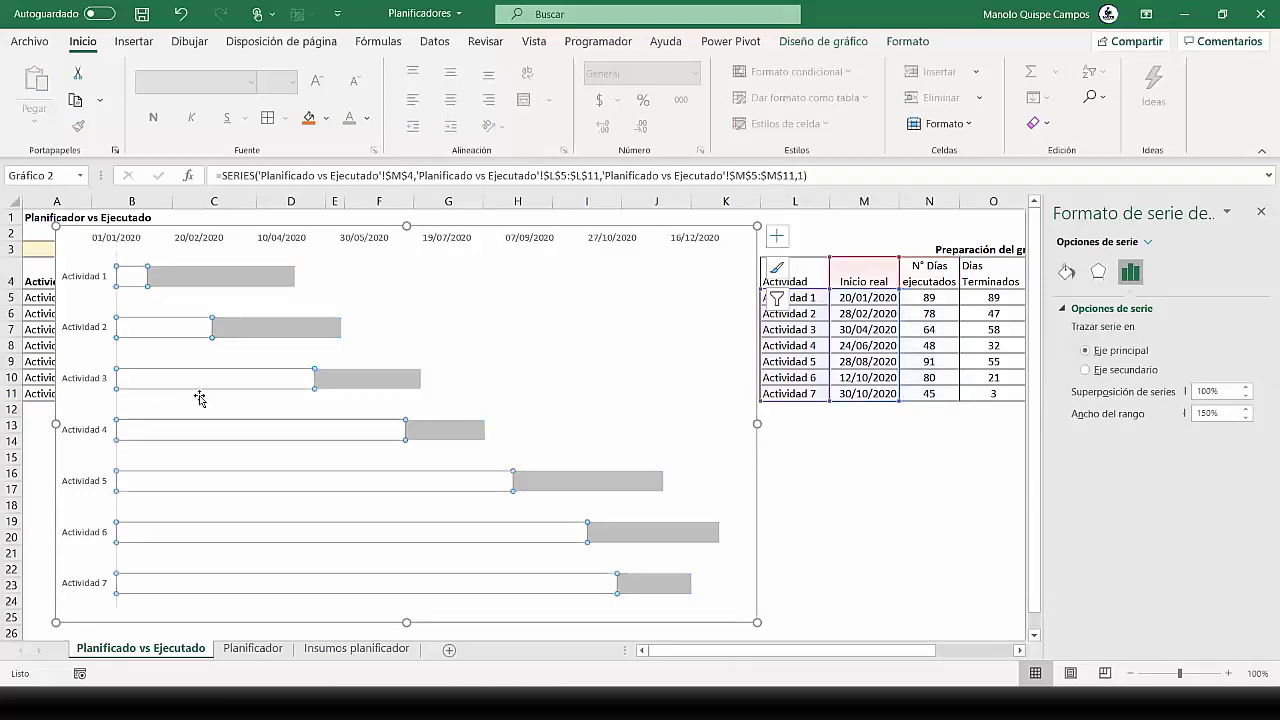
mouse_move(229, 383)
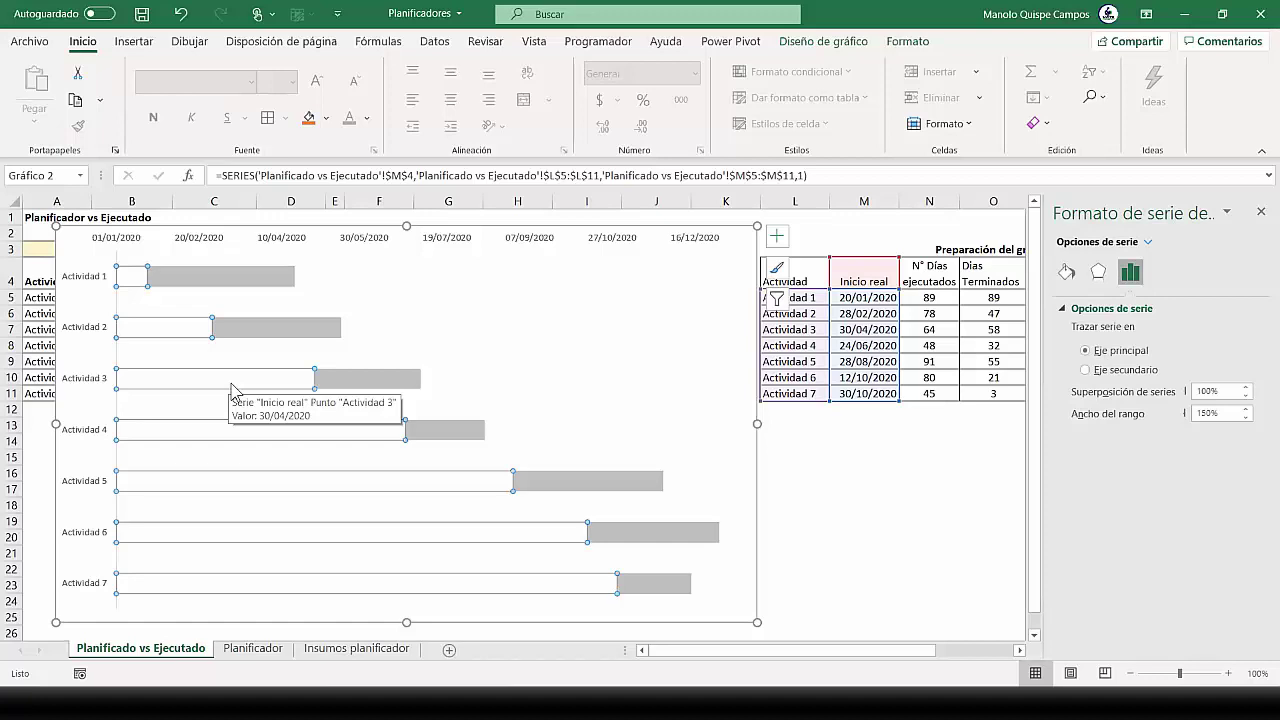
left_click(775, 245)
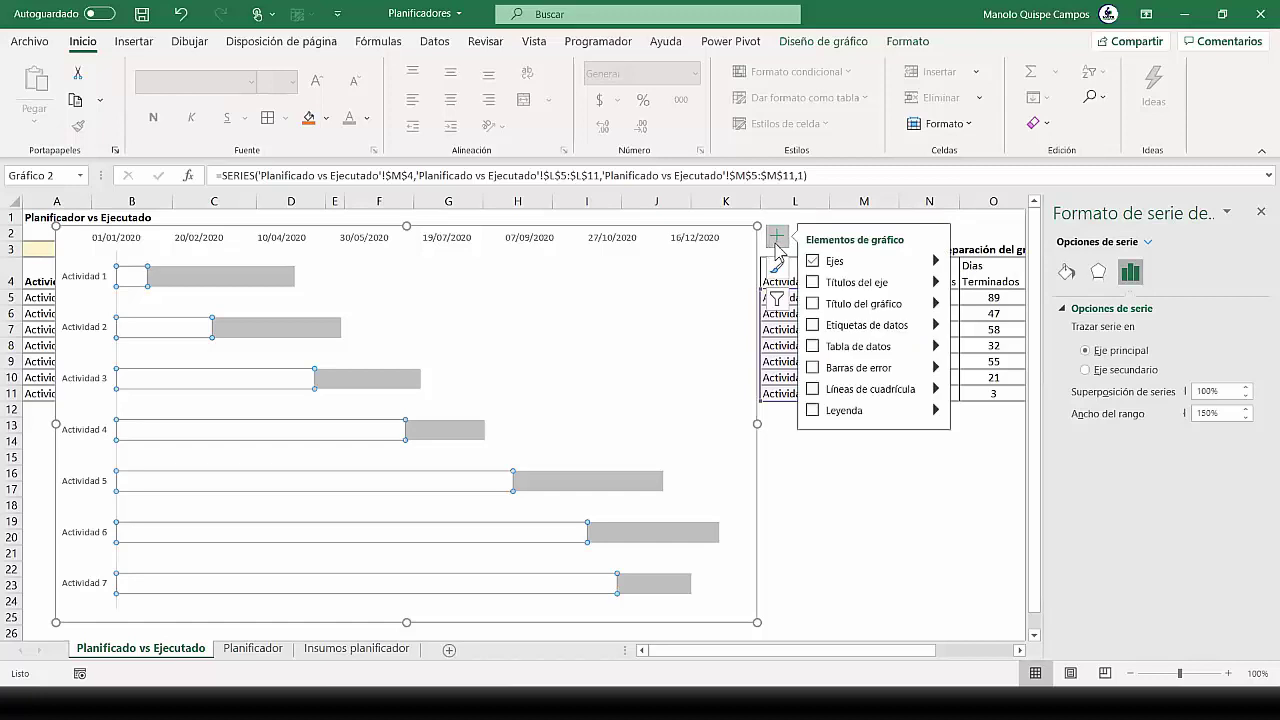
left_click(813, 369)
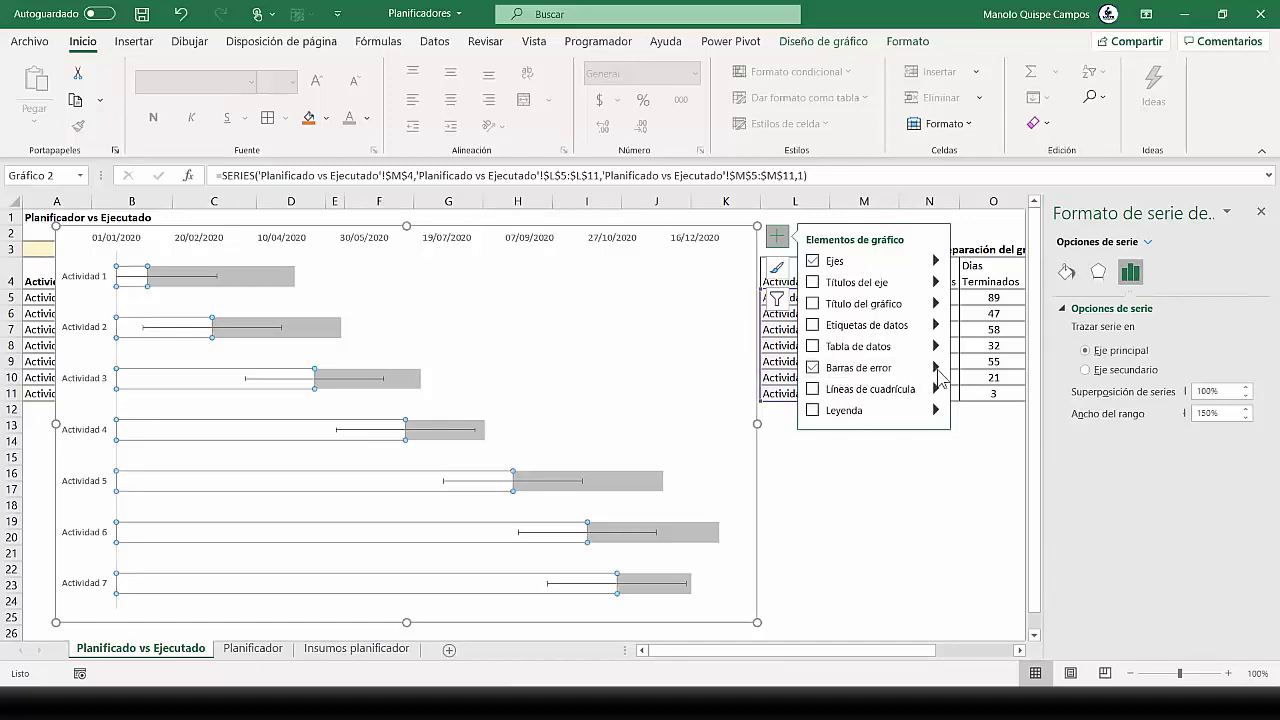
Set the Inicio real error bars to the Más direction with the Sin remate end style
left_click(937, 369)
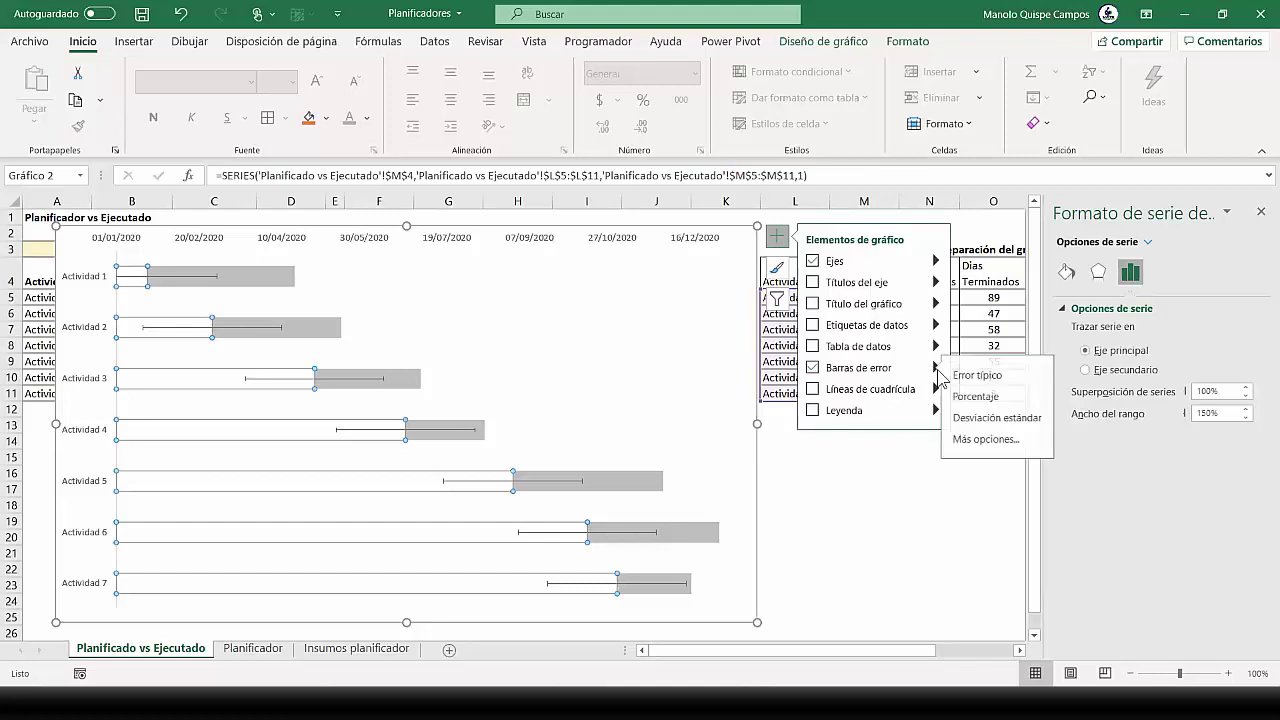
left_click(992, 440)
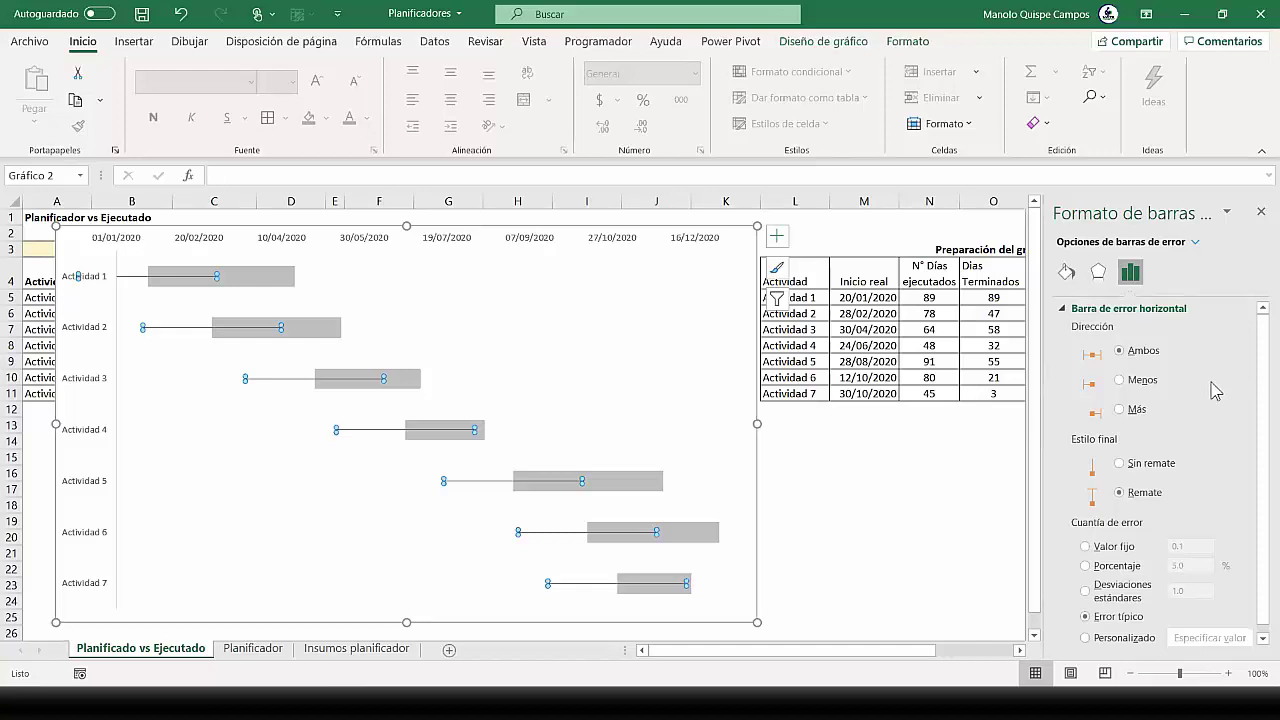
left_click(1122, 410)
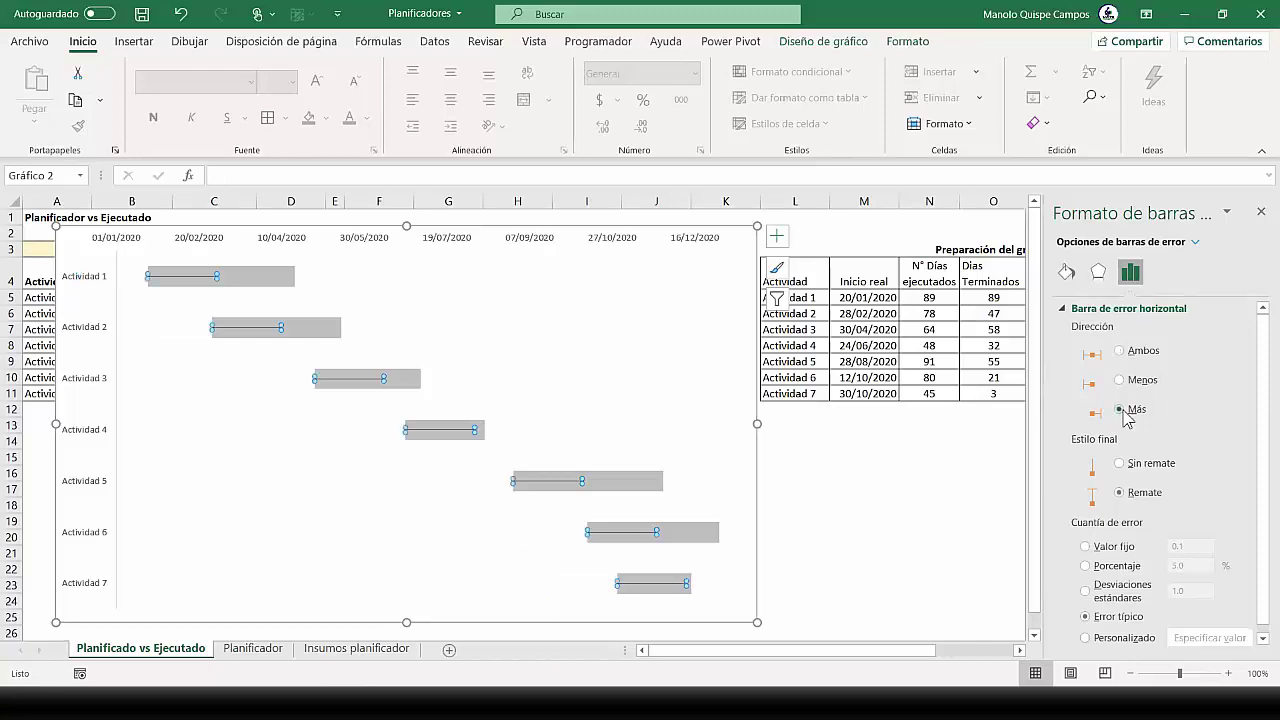
left_click(1119, 464)
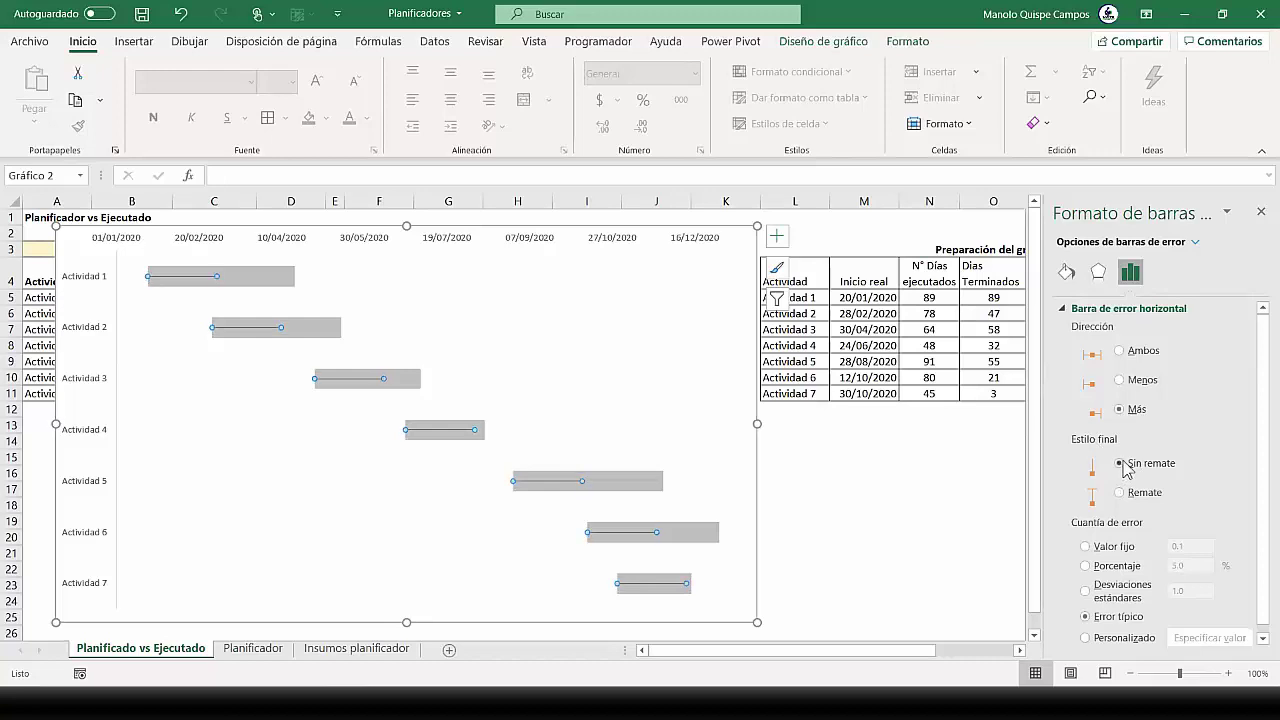
Give the error bars a custom positive value taken from the Dias Terminados range O5:O11
left_click(1021, 651)
left_click(1021, 651)
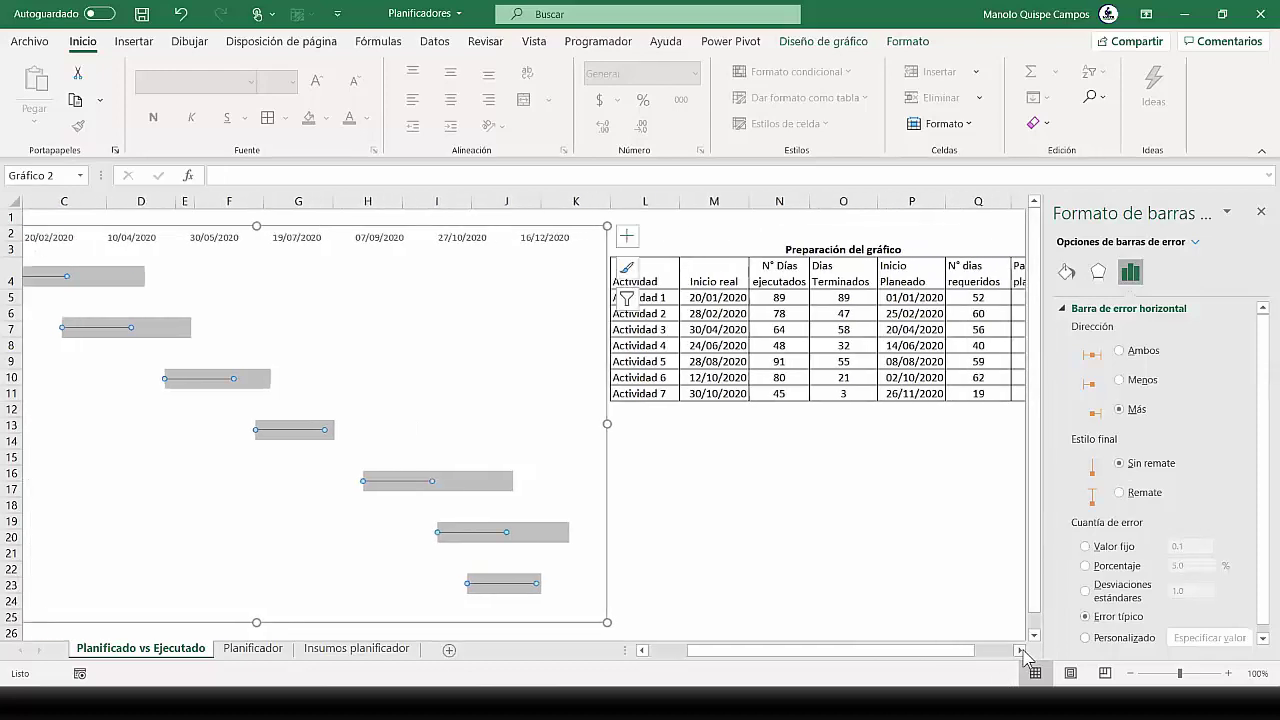
left_click(1021, 651)
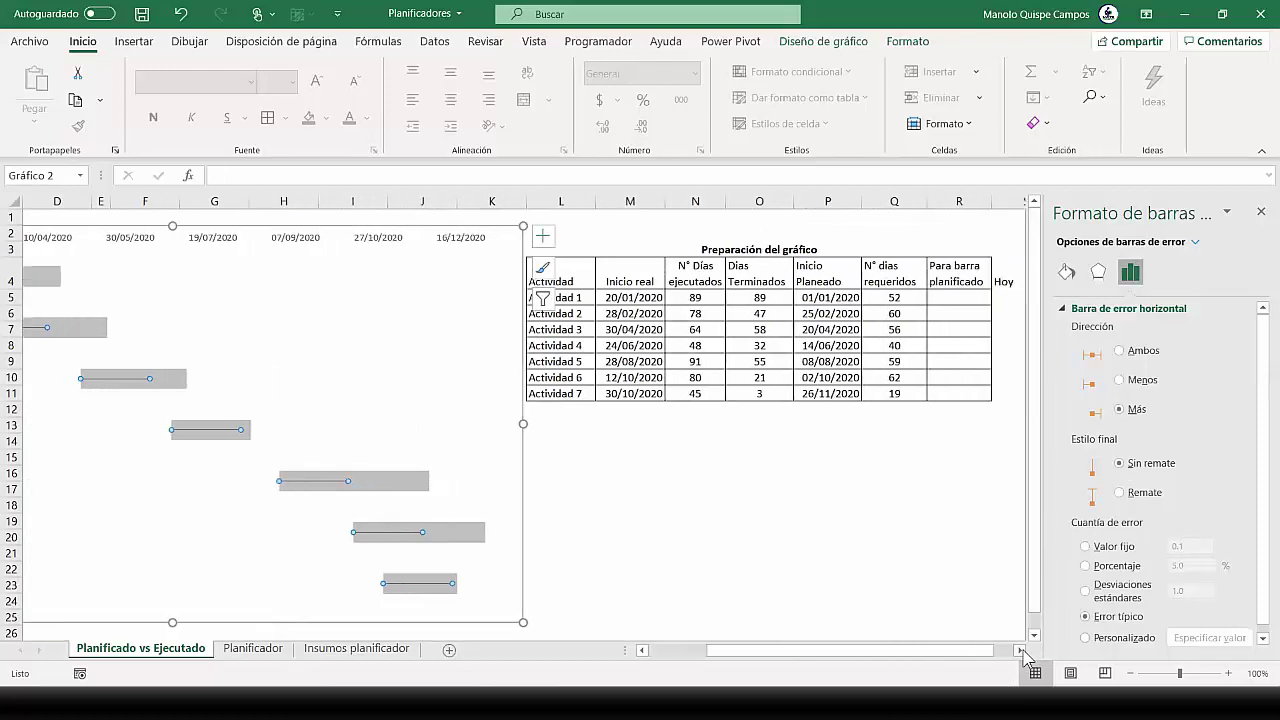
left_click(1085, 638)
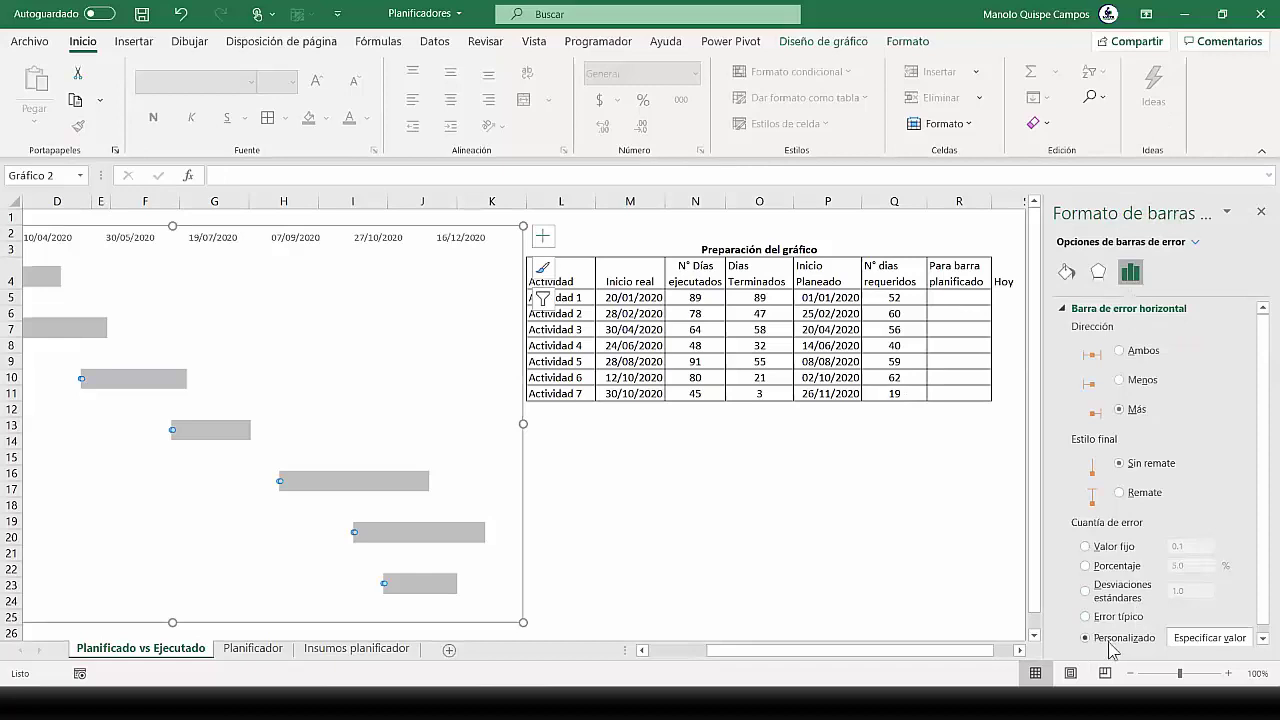
left_click(1197, 638)
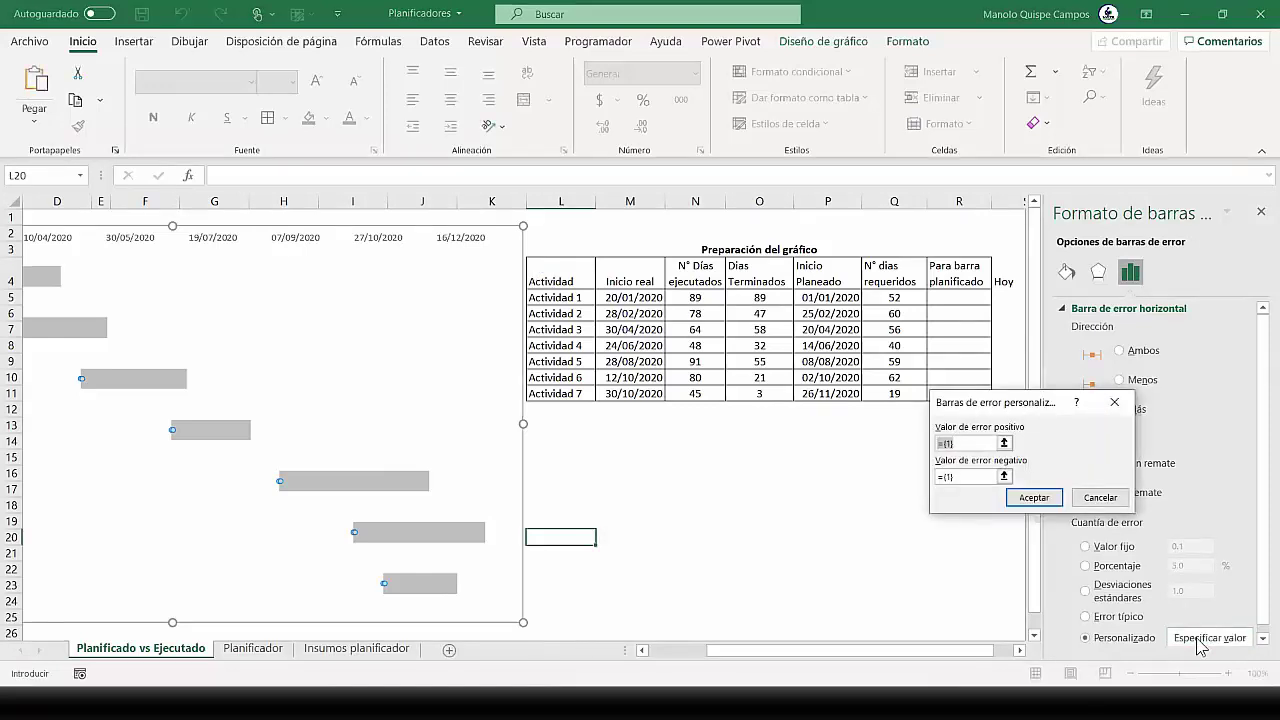
left_click(948, 442)
left_click(1004, 444)
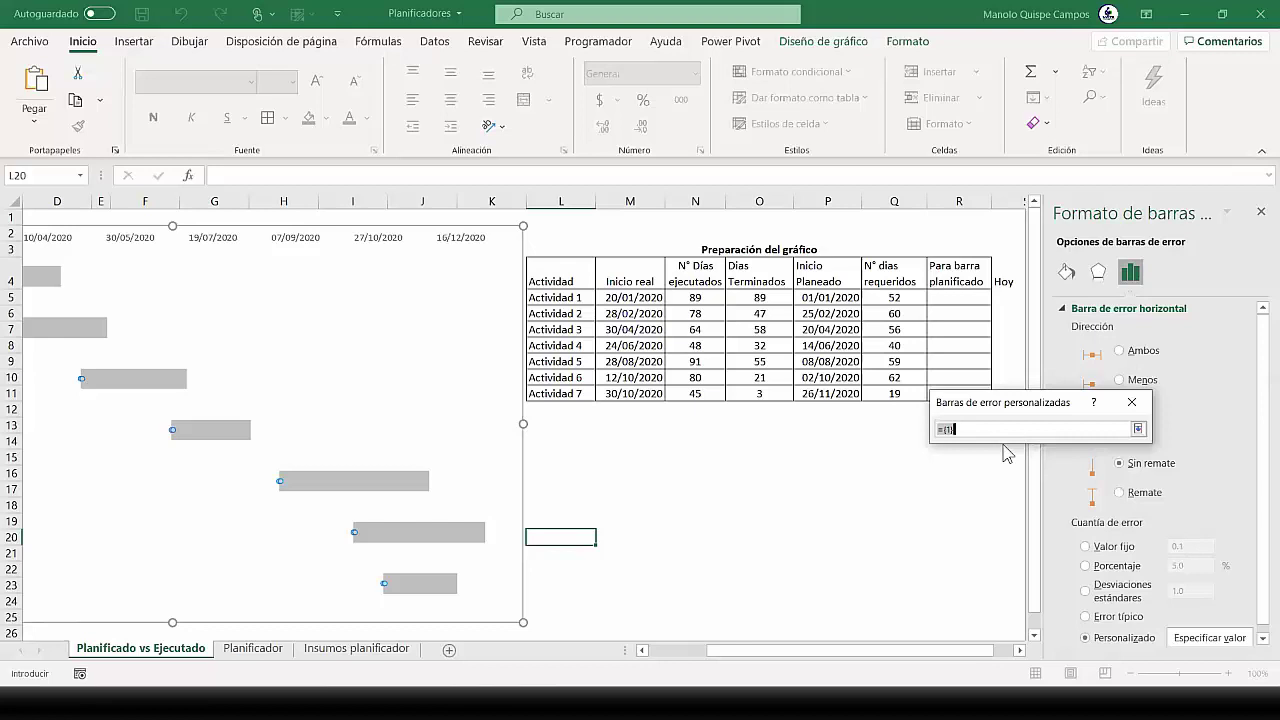
left_click_drag(773, 298, 766, 397)
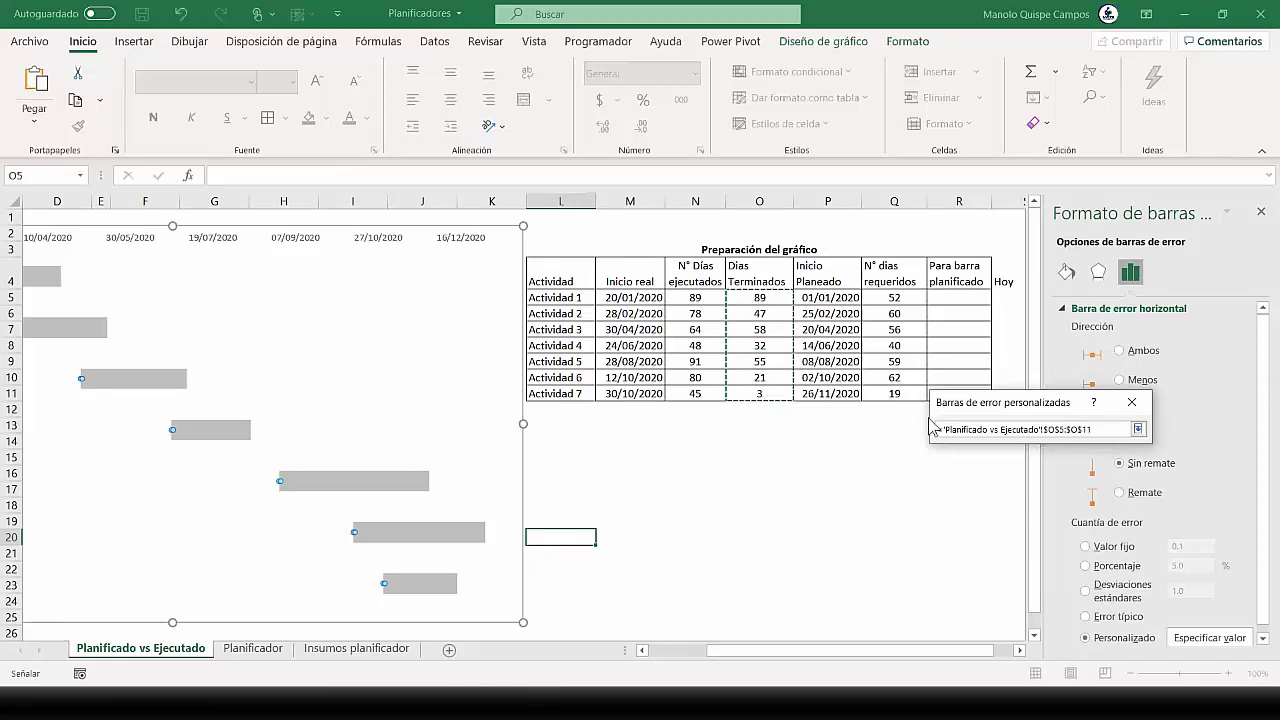
key("Return")
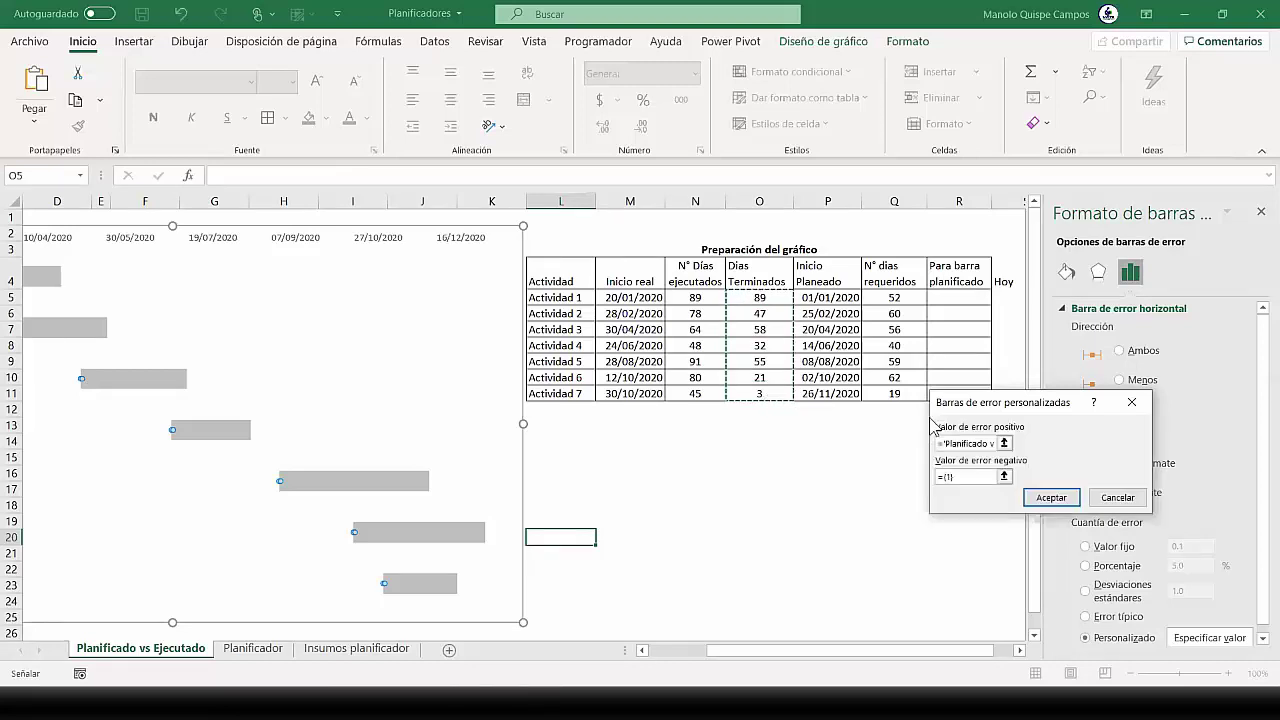
left_click(1040, 498)
Format the error bars as a solid green line 8 pt wide
left_click_drag(735, 655, 646, 654)
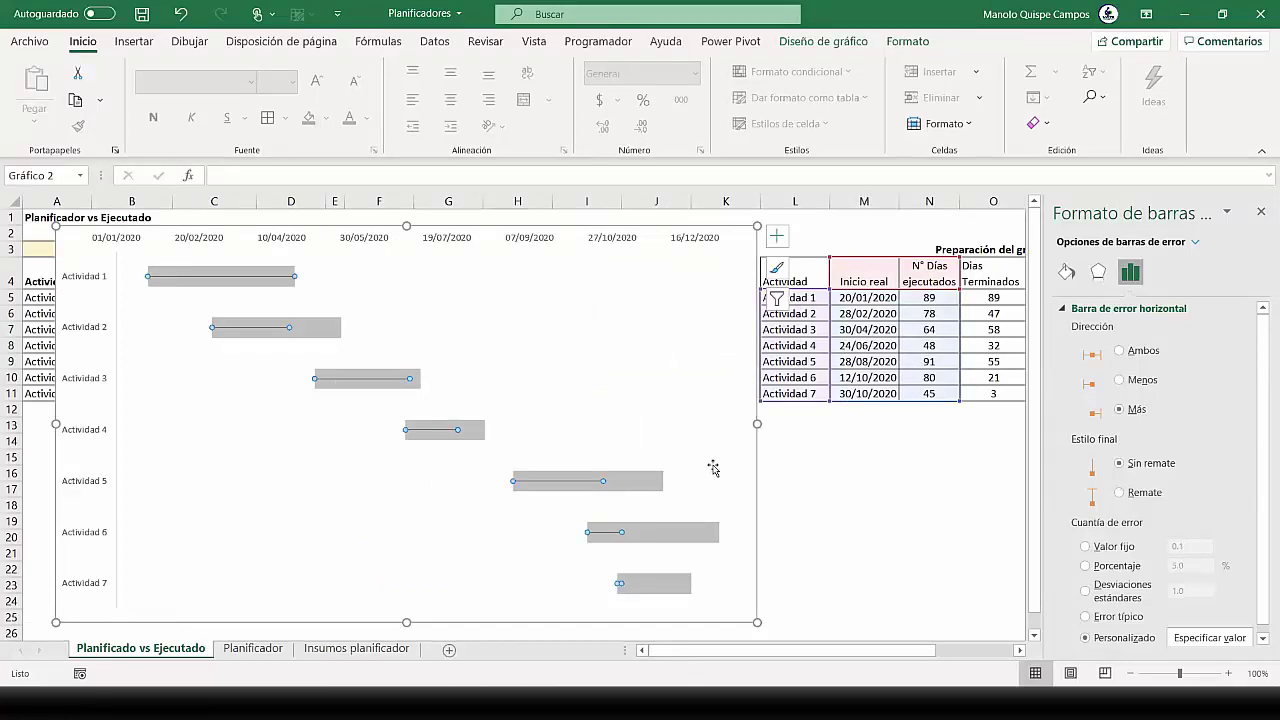
left_click(1067, 274)
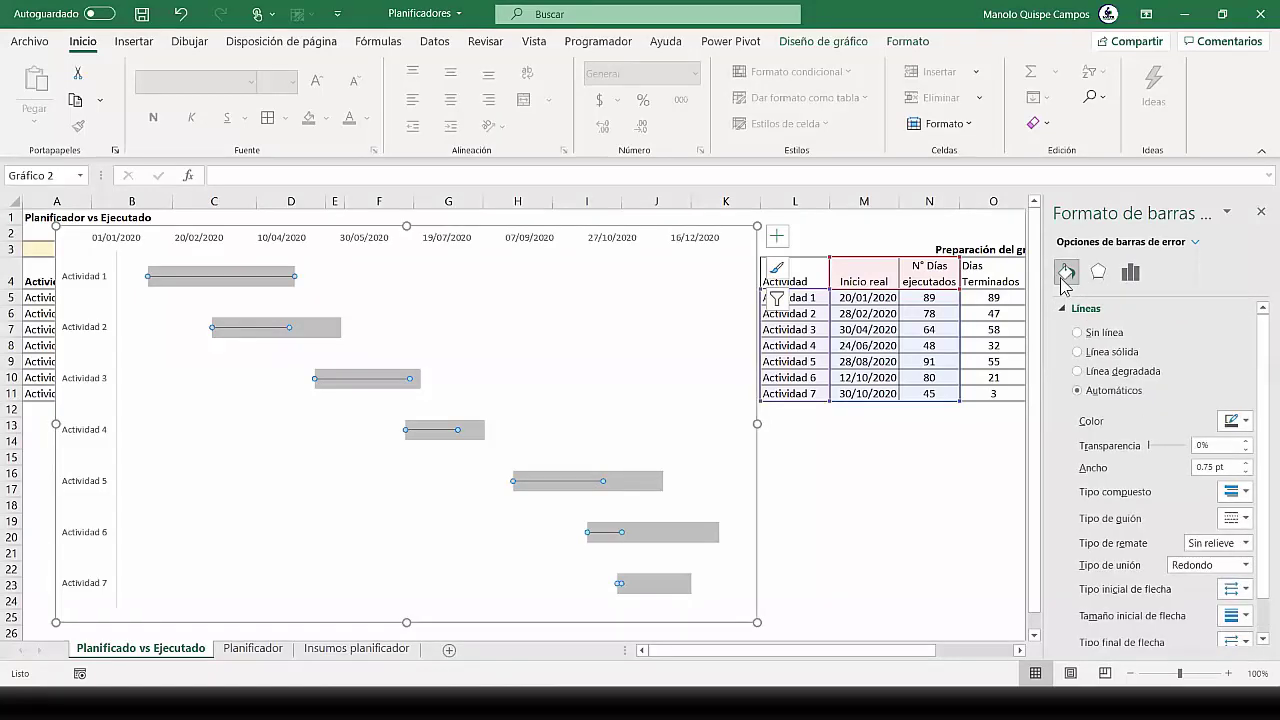
left_click(1077, 352)
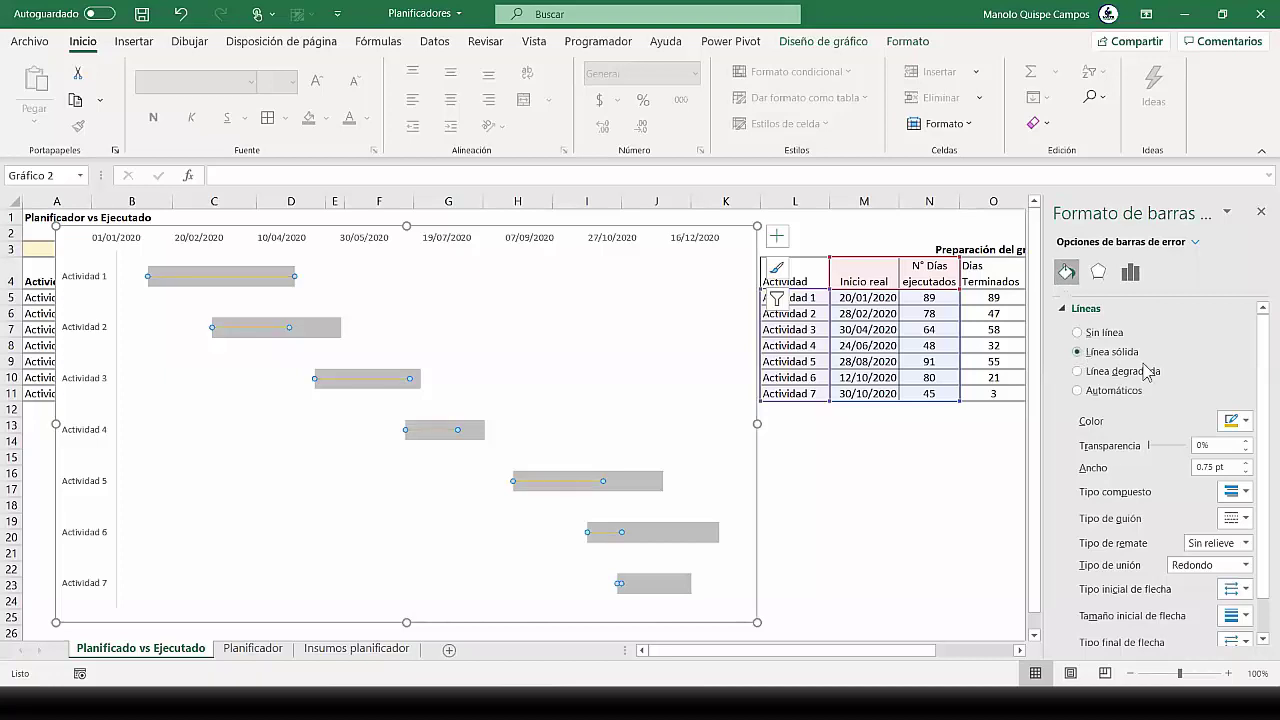
left_click(1246, 422)
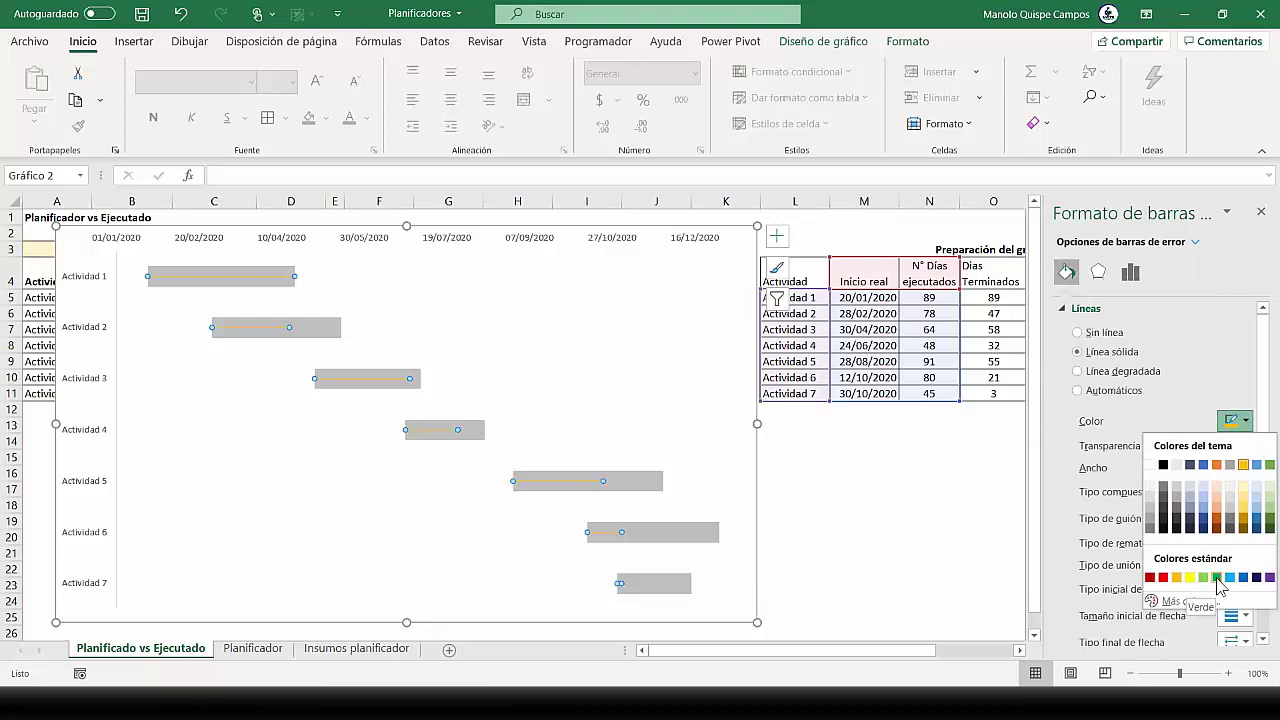
left_click(1217, 578)
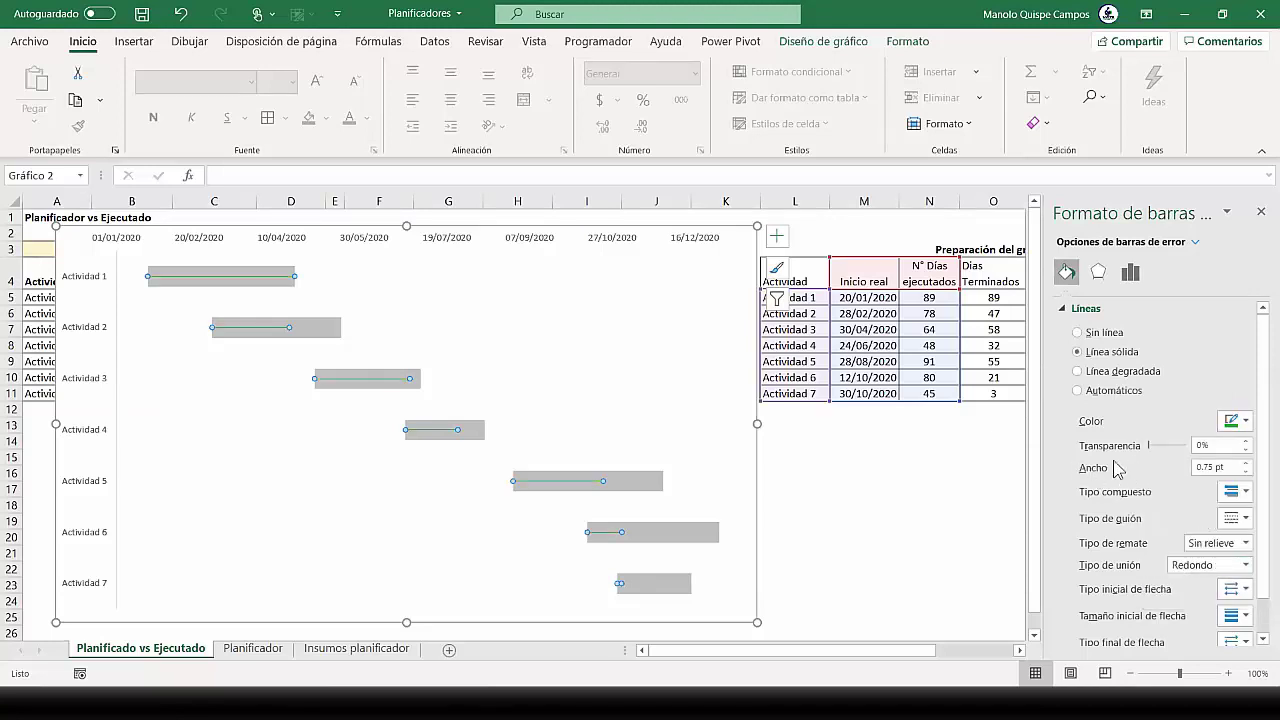
left_click_drag(1228, 467, 1173, 472)
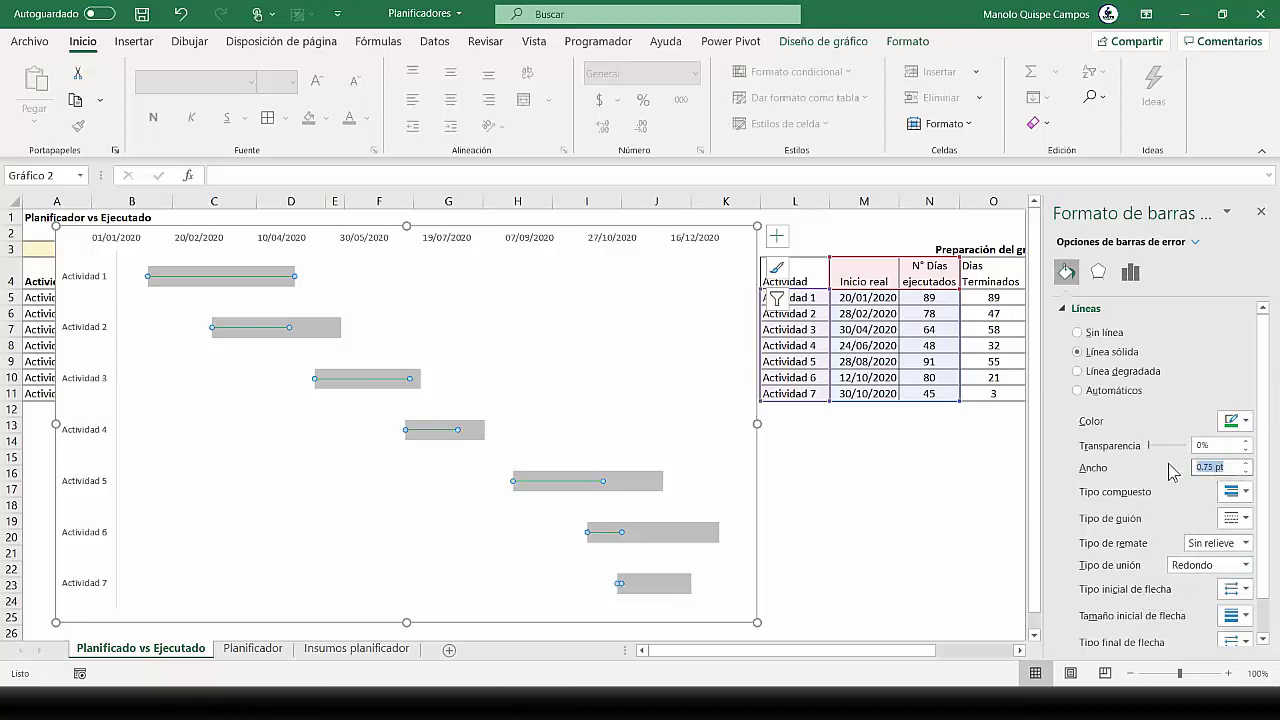
type("8")
key("Return")
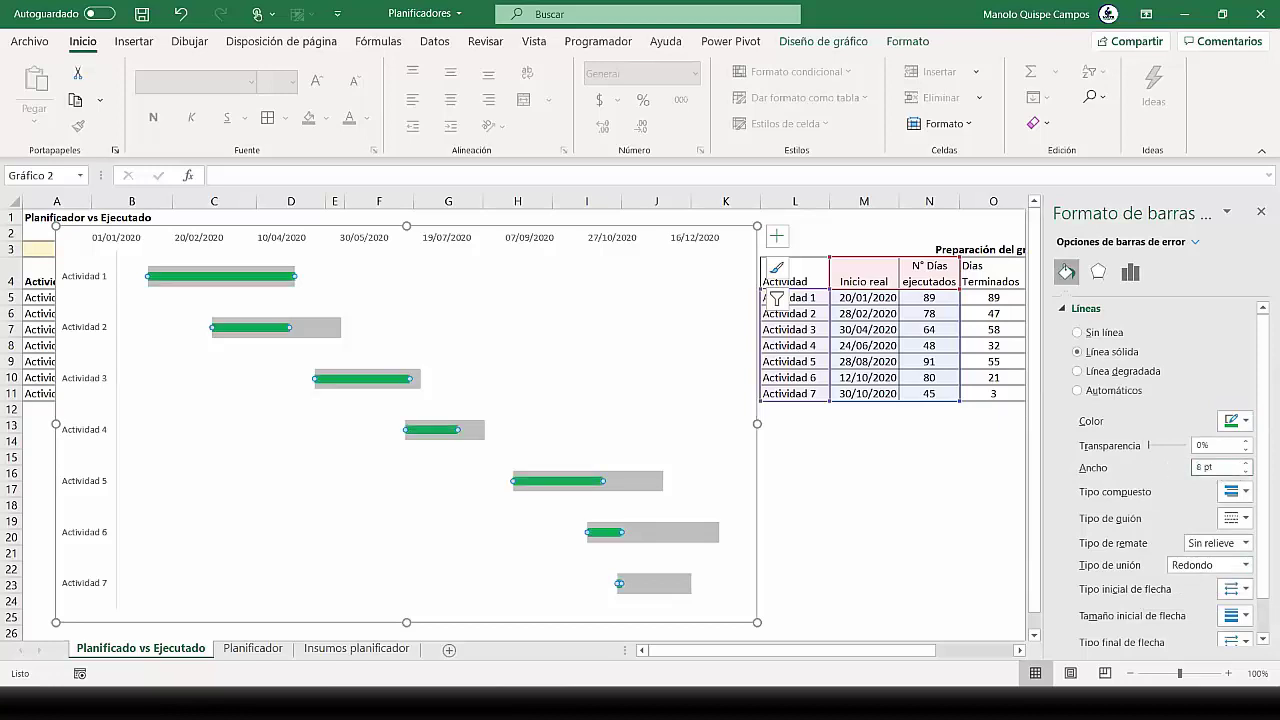
left_click(898, 491)
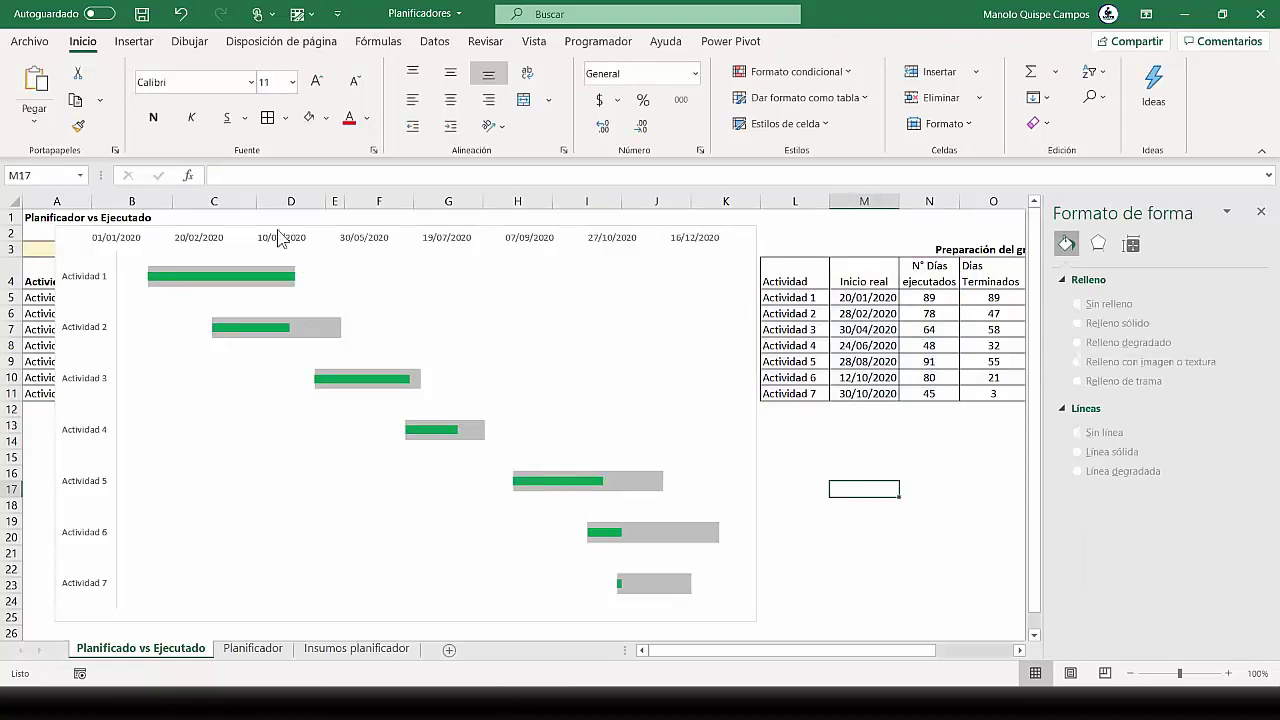
Move the chart beside the Ejecutado table to uncover both schedule tables, and close the formatting pane
left_click_drag(278, 228, 950, 243)
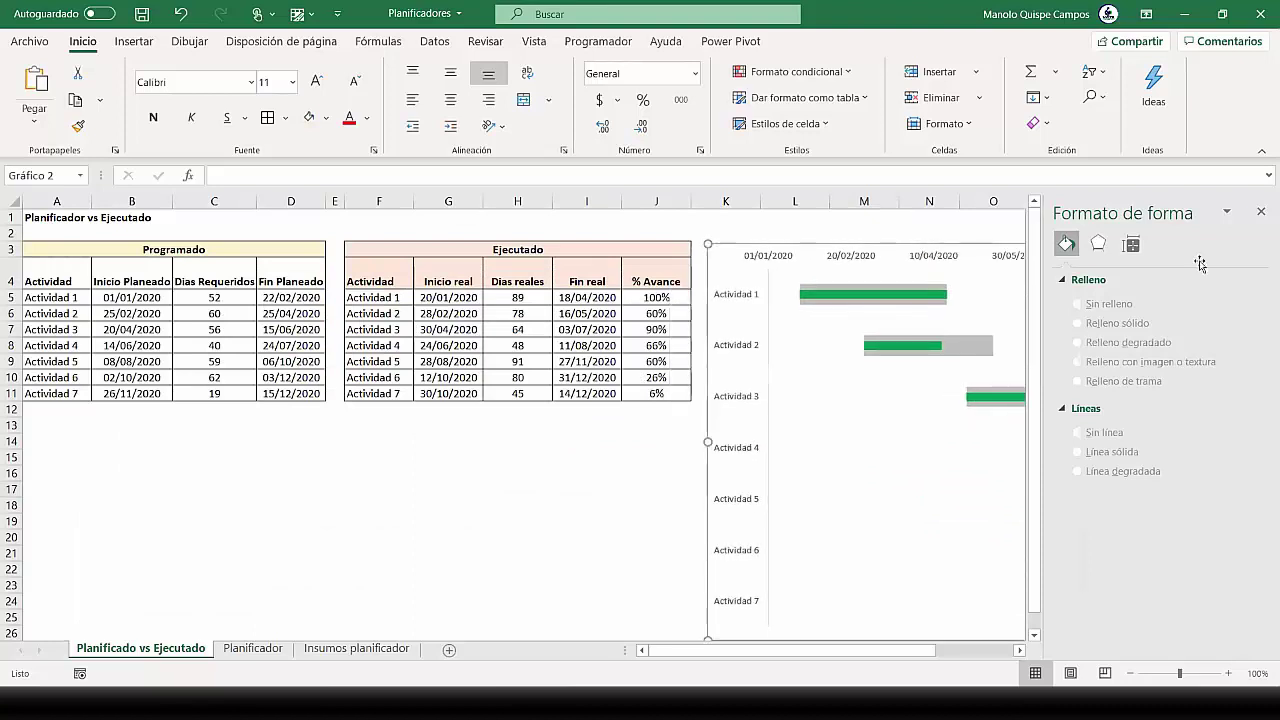
left_click(1260, 212)
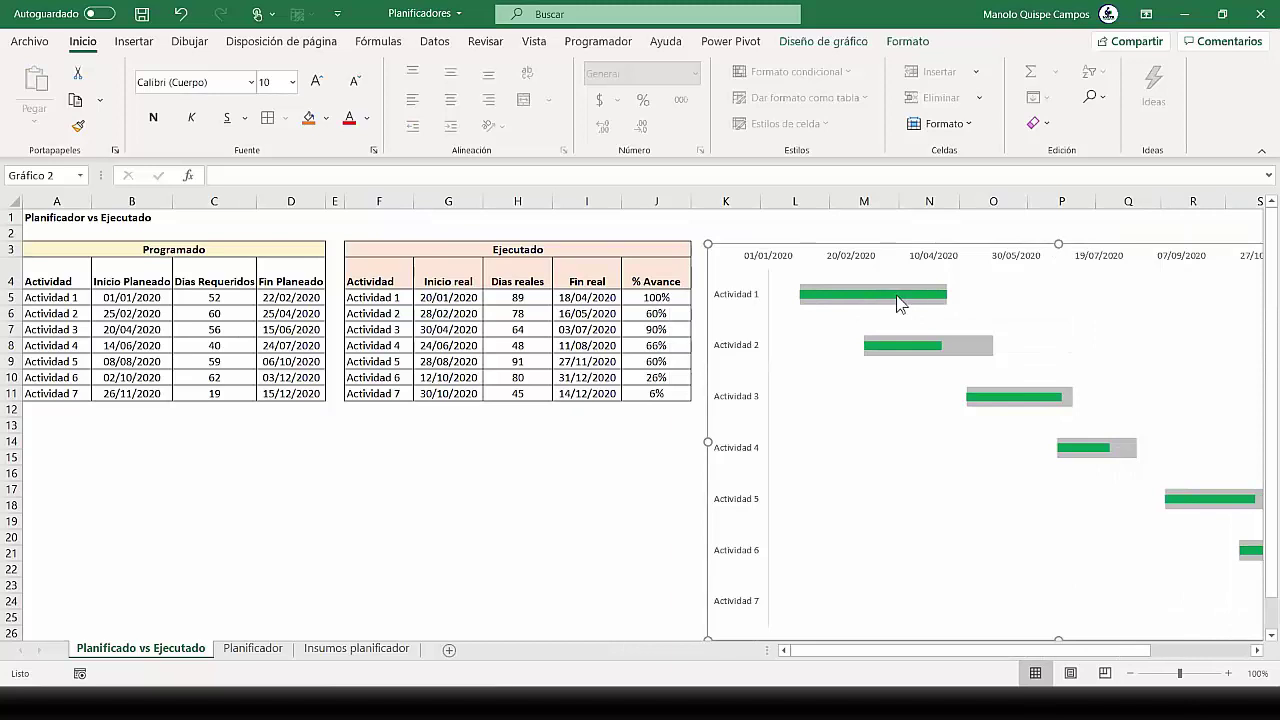
Set the % Avance of Actividad 2 in J6 to 10% to test the progress bar
left_click(646, 317)
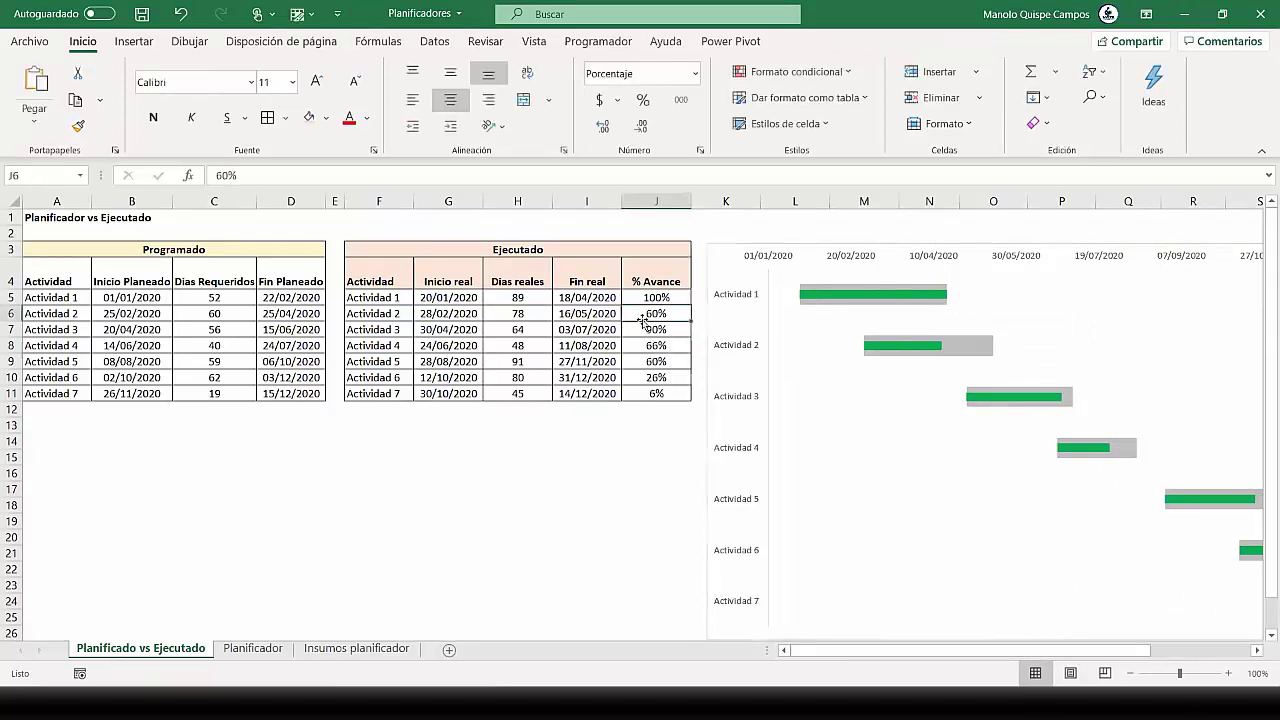
type("10")
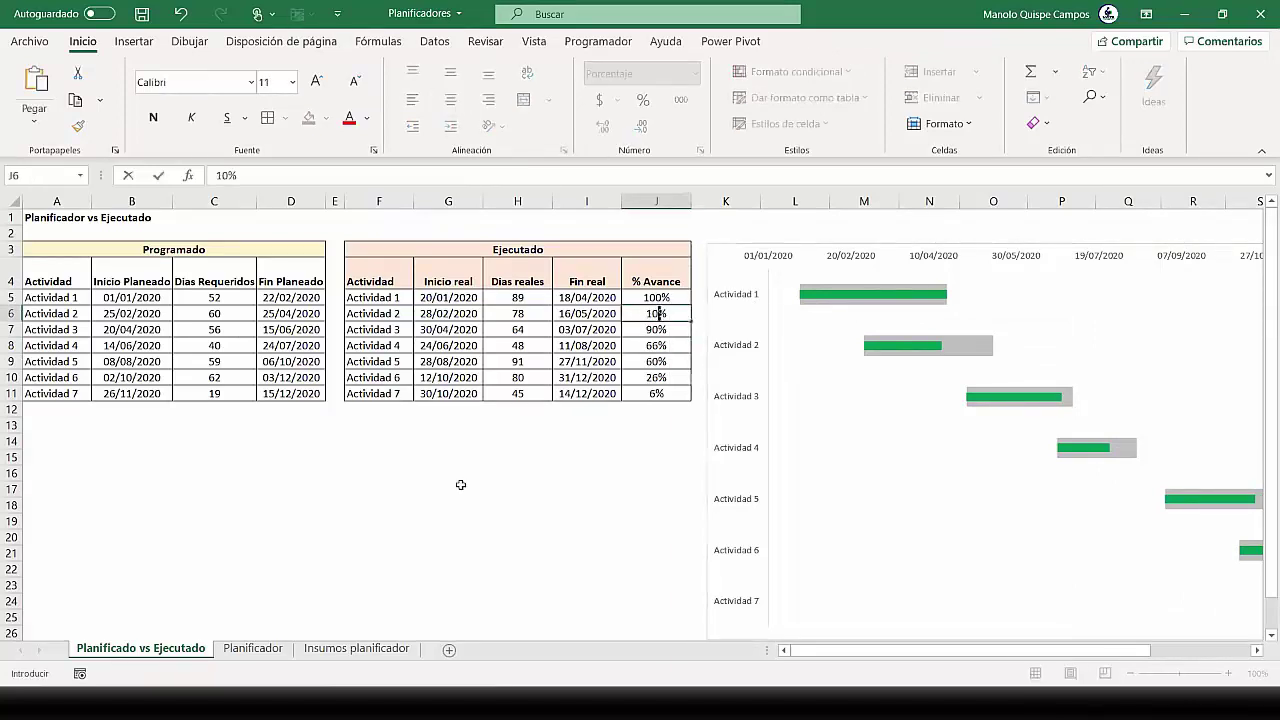
key("Return")
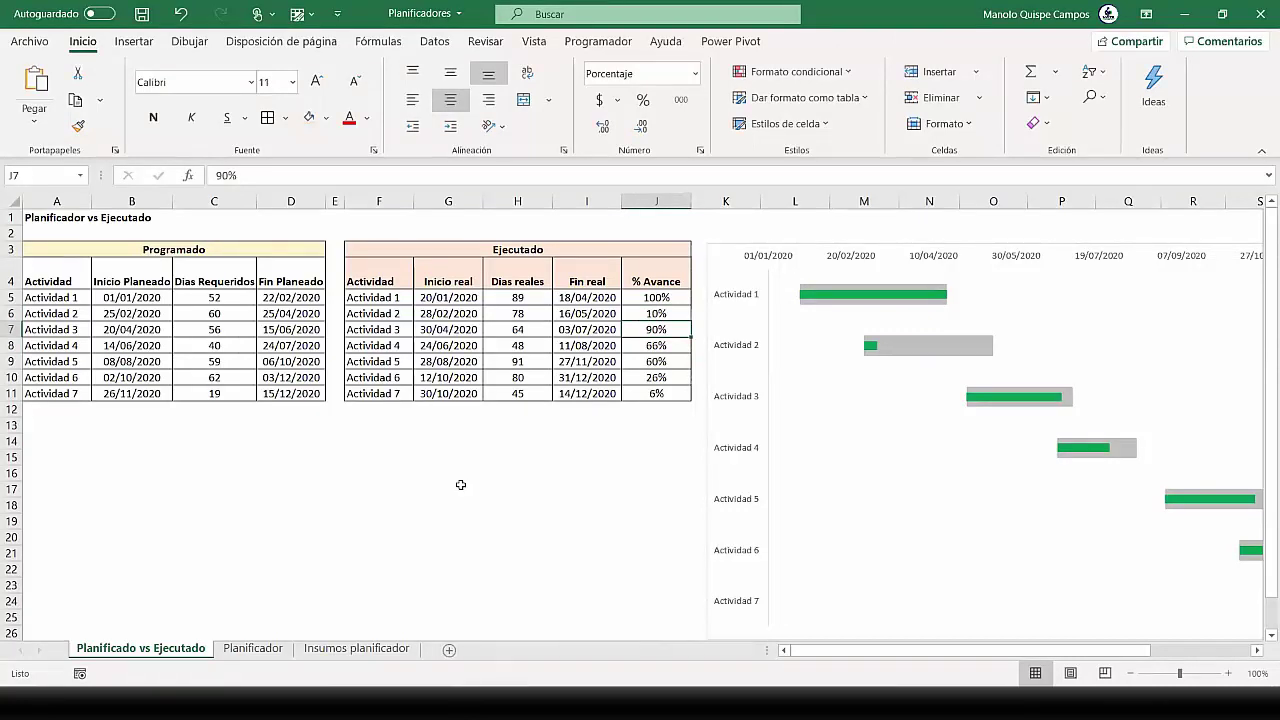
Set the % Avance of Actividad 2 in J6 to 50%
key("Up")
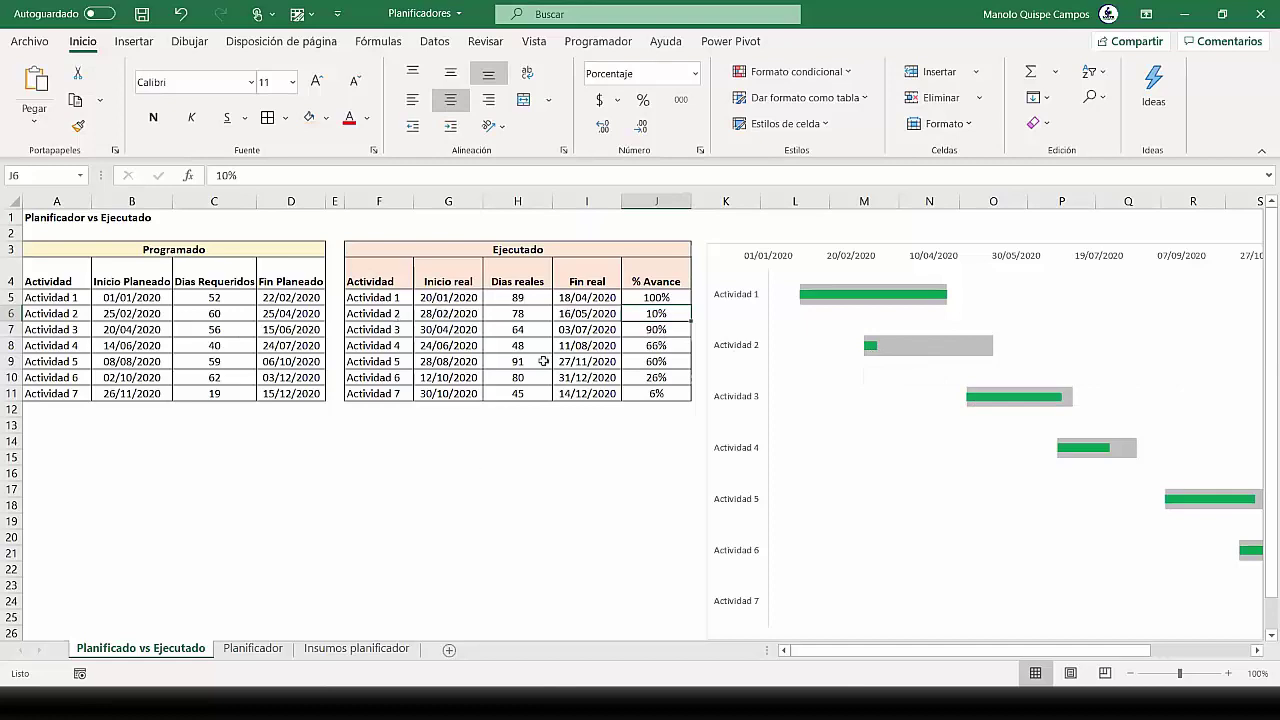
type("50")
key("Return")
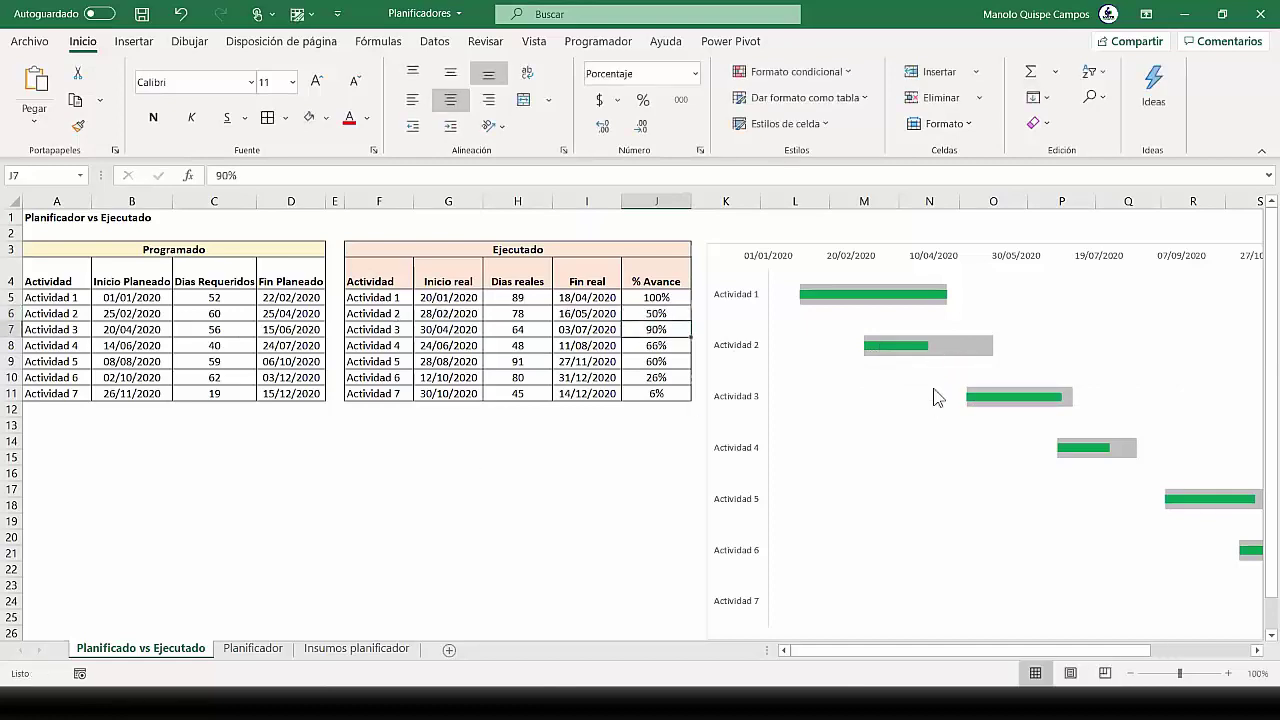
Move the chart back over the schedule tables so that the preparation table is uncovered, and deselect it
mouse_move(956, 509)
left_click_drag(986, 250, 255, 220)
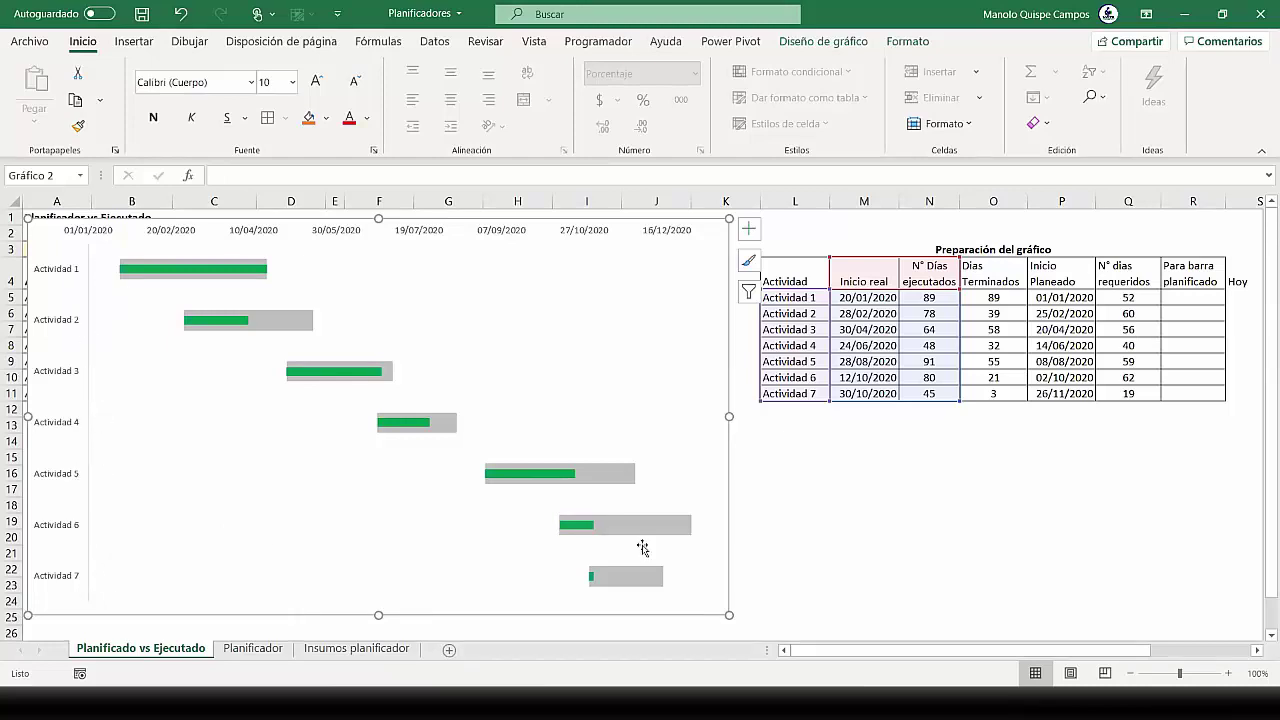
left_click(853, 555)
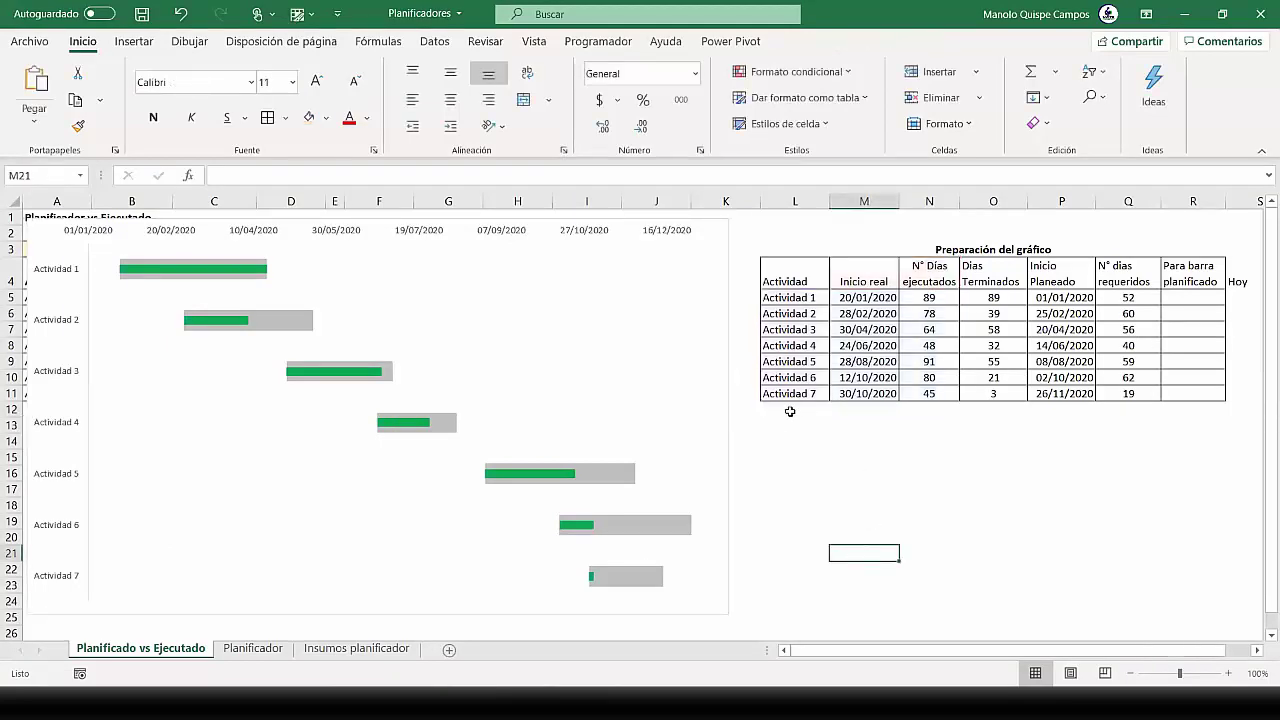
Enter 0.2 in the Para barra planificado cell of Actividad 7 (R11) and centre it
left_click_drag(801, 394, 1023, 391)
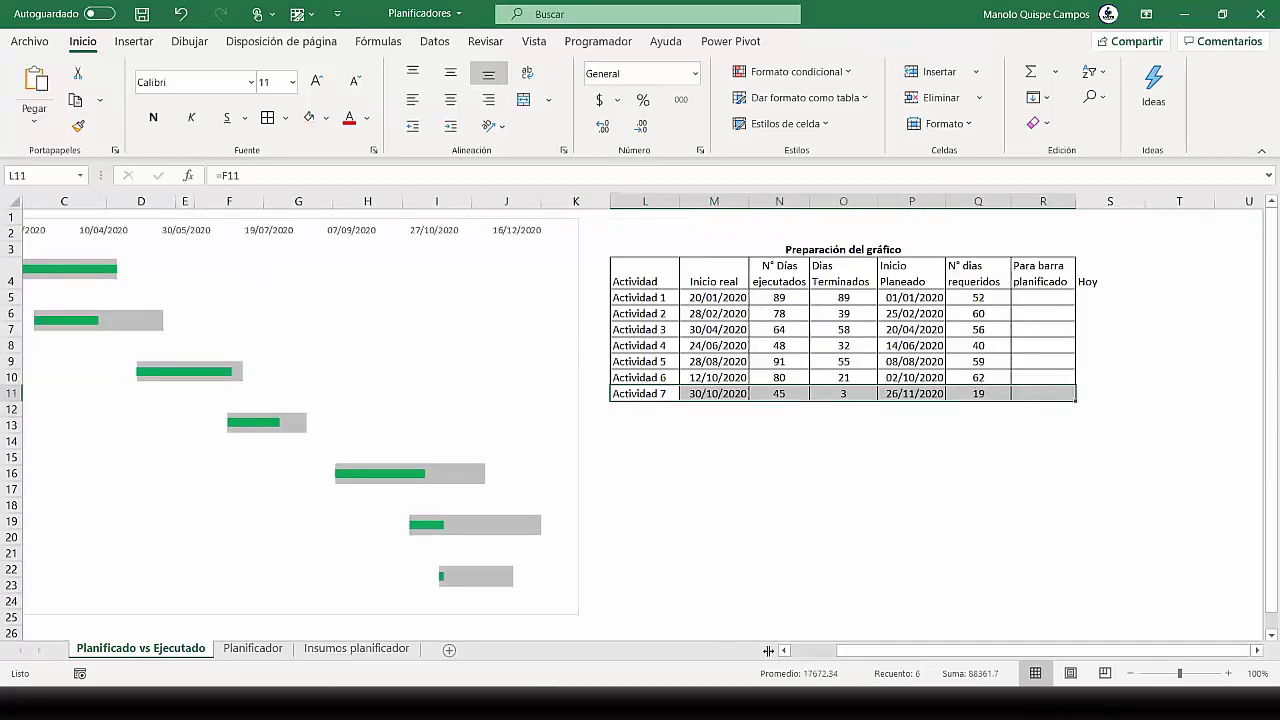
left_click_drag(906, 651, 856, 660)
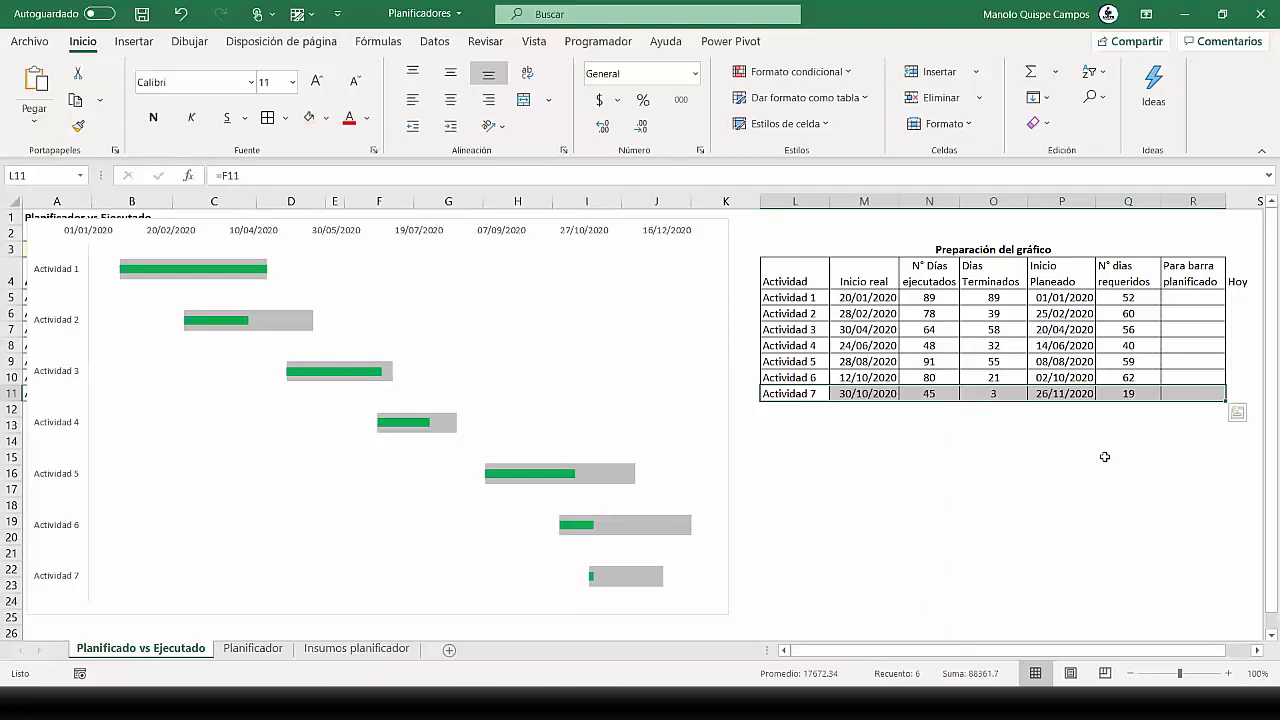
left_click(1181, 397)
type("0.2")
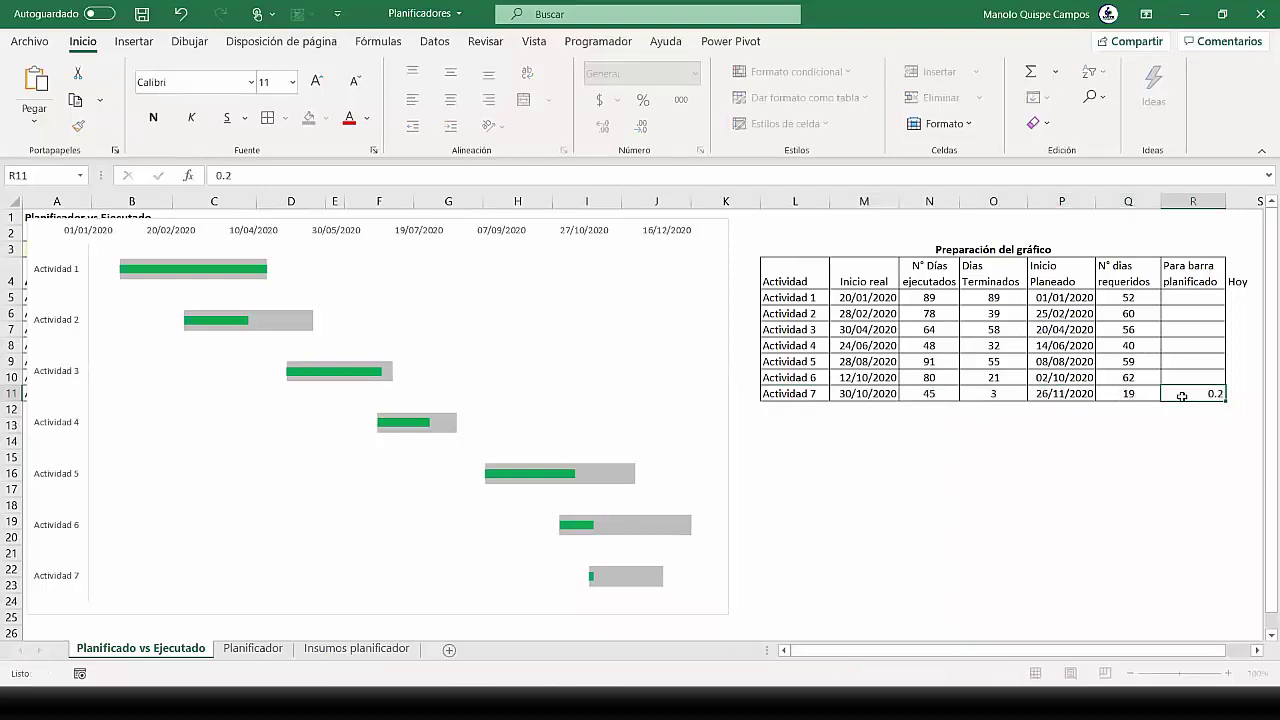
key("ctrl+Return")
key("alt+o")
key("a")
key("c")
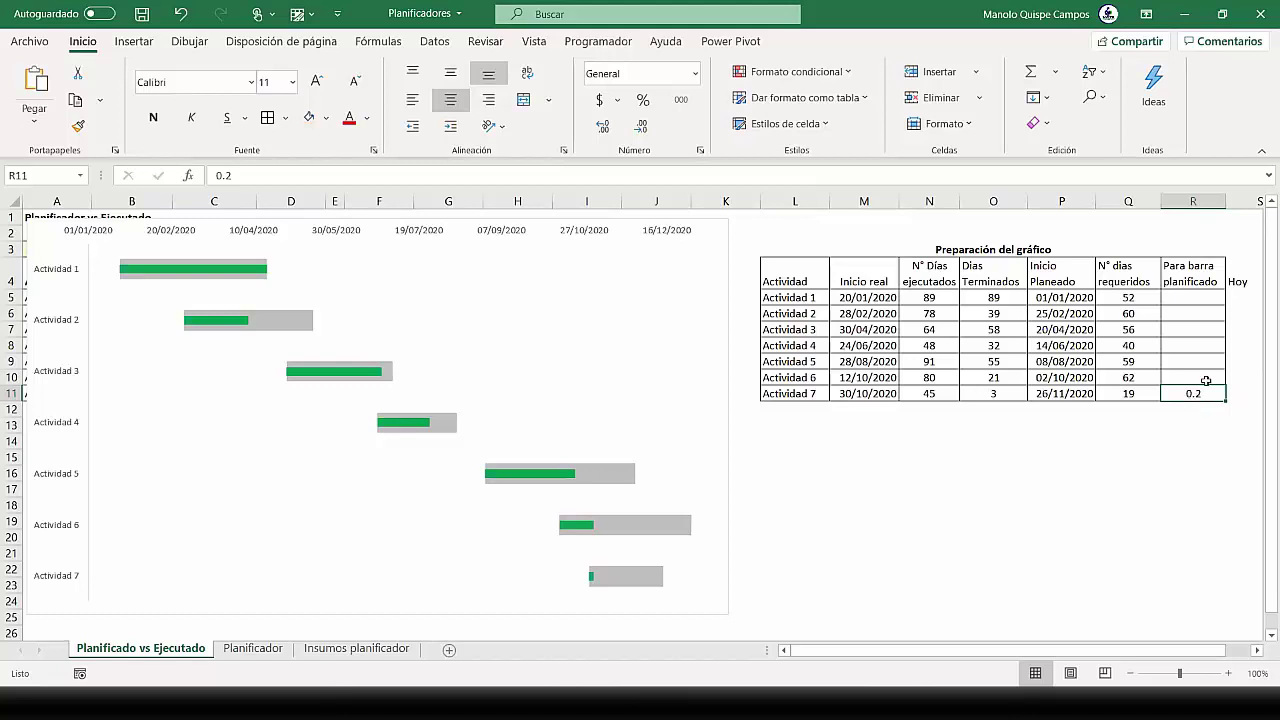
left_click(1206, 381)
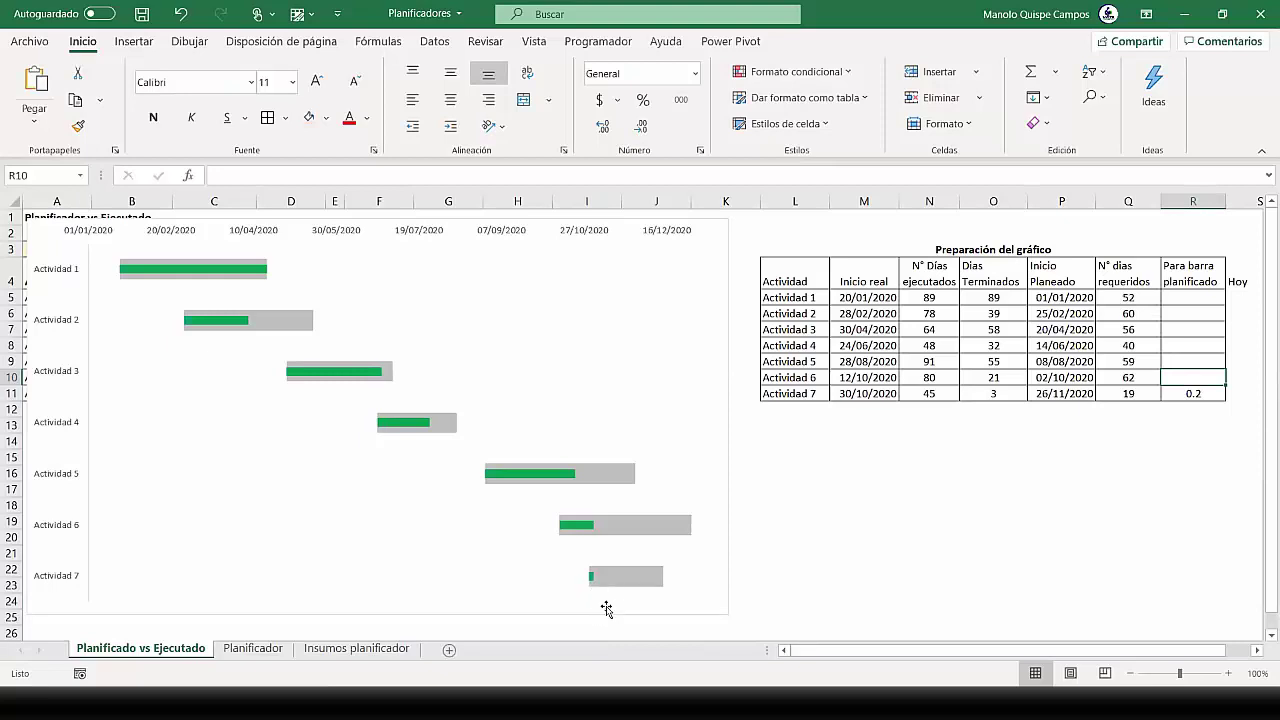
Try gap widths of 500% and 0% on the N° Días ejecutados bars, and undo both changes
mouse_move(605, 572)
mouse_move(269, 314)
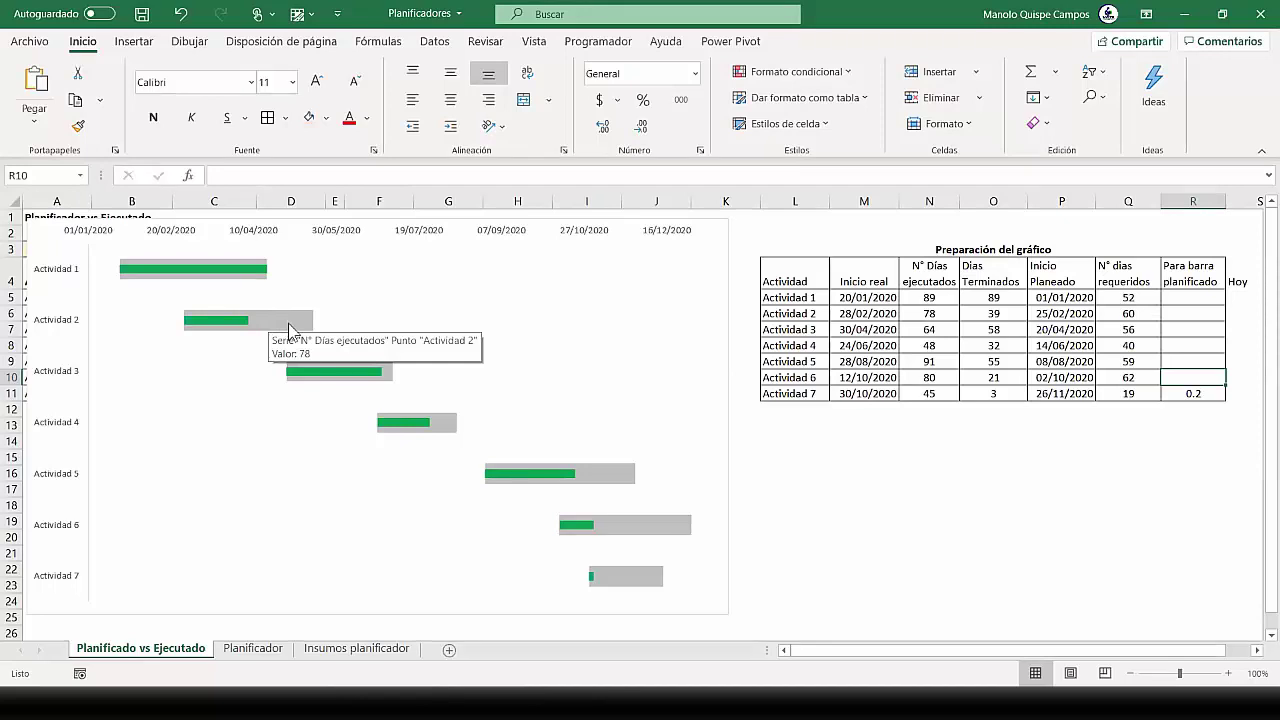
right_click(289, 327)
left_click(386, 506)
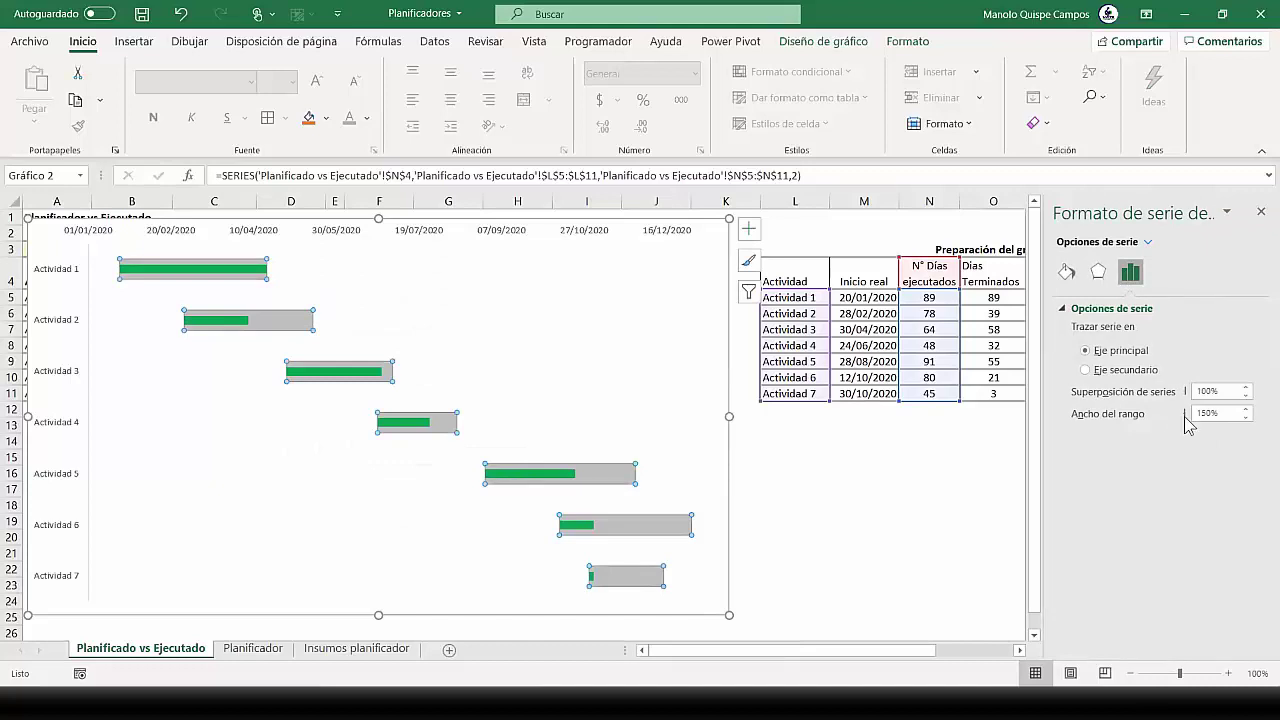
double_click(1205, 413)
type("500")
key("Return")
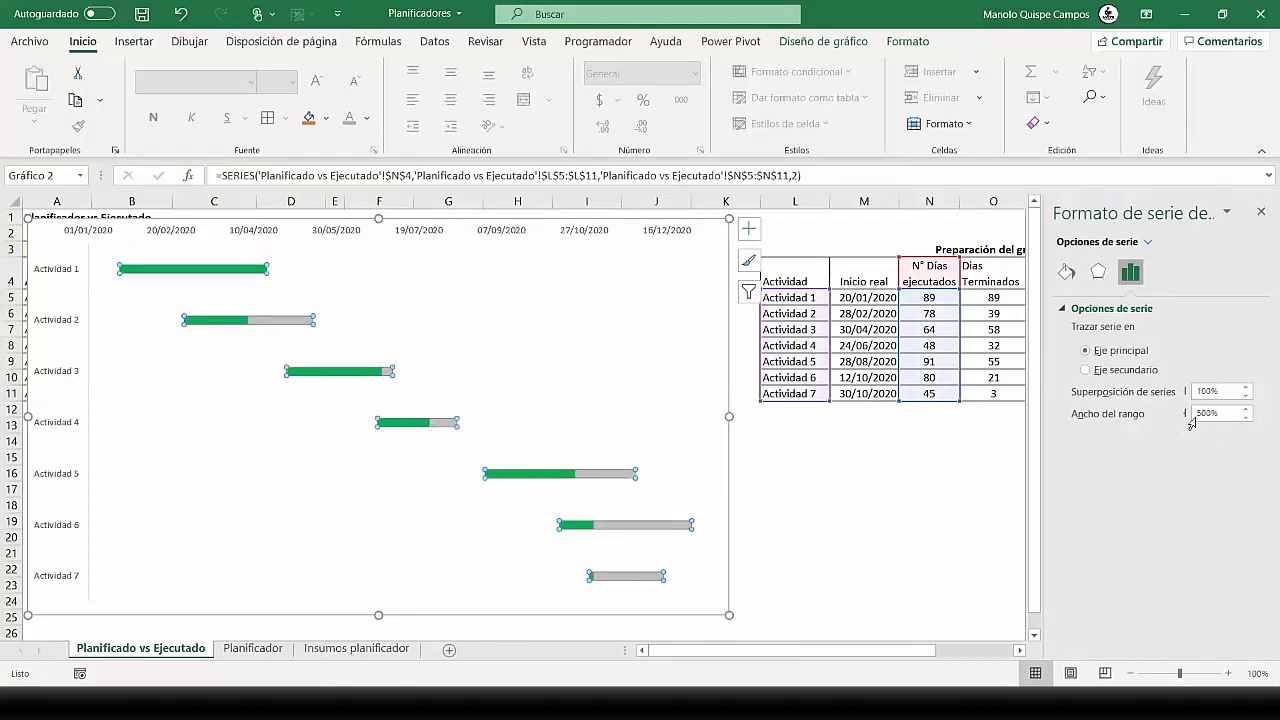
double_click(1205, 413)
type("0")
key("Return")
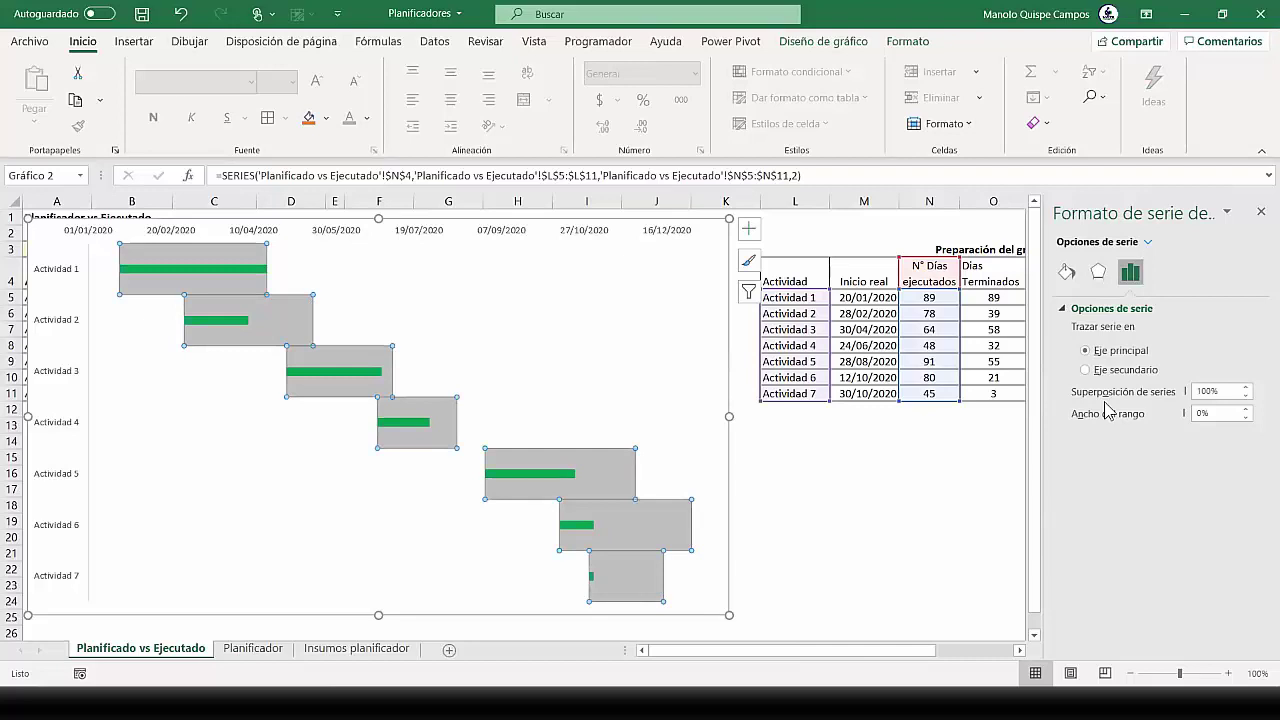
left_click(182, 18)
left_click(182, 18)
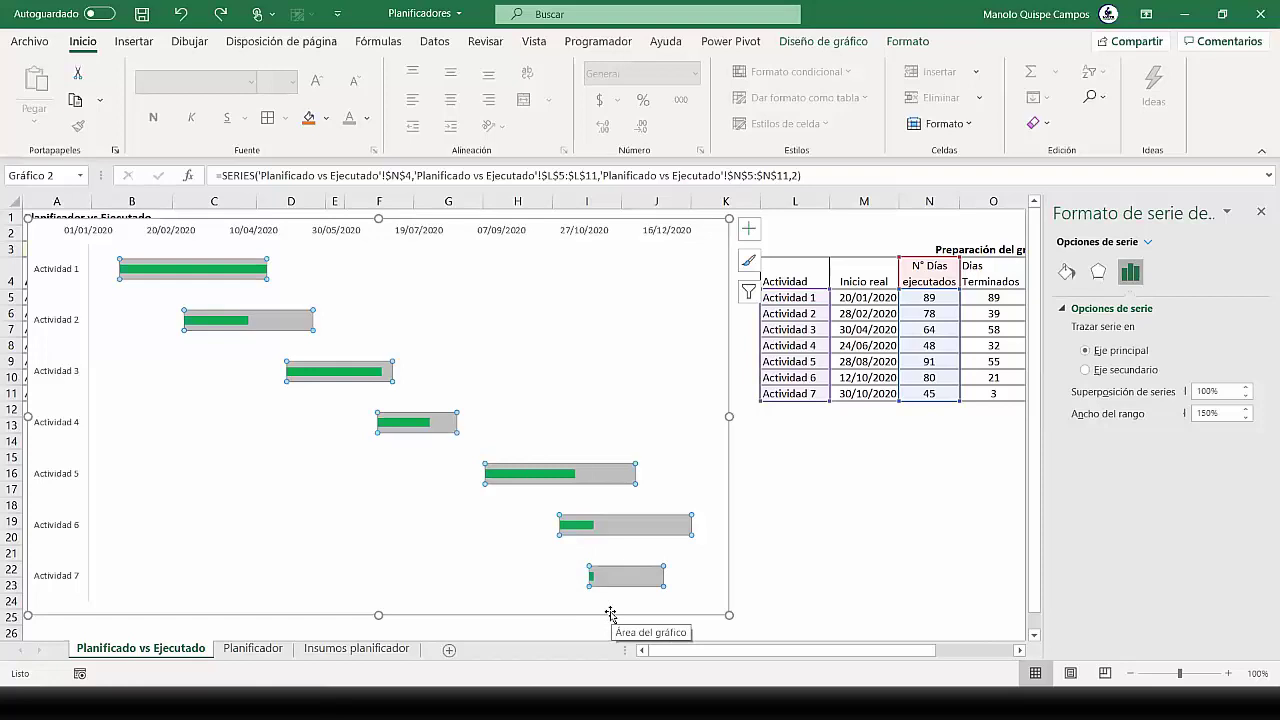
Check the hidden Inicio real bars and the plot area, and close the formatting pane
left_click(535, 583)
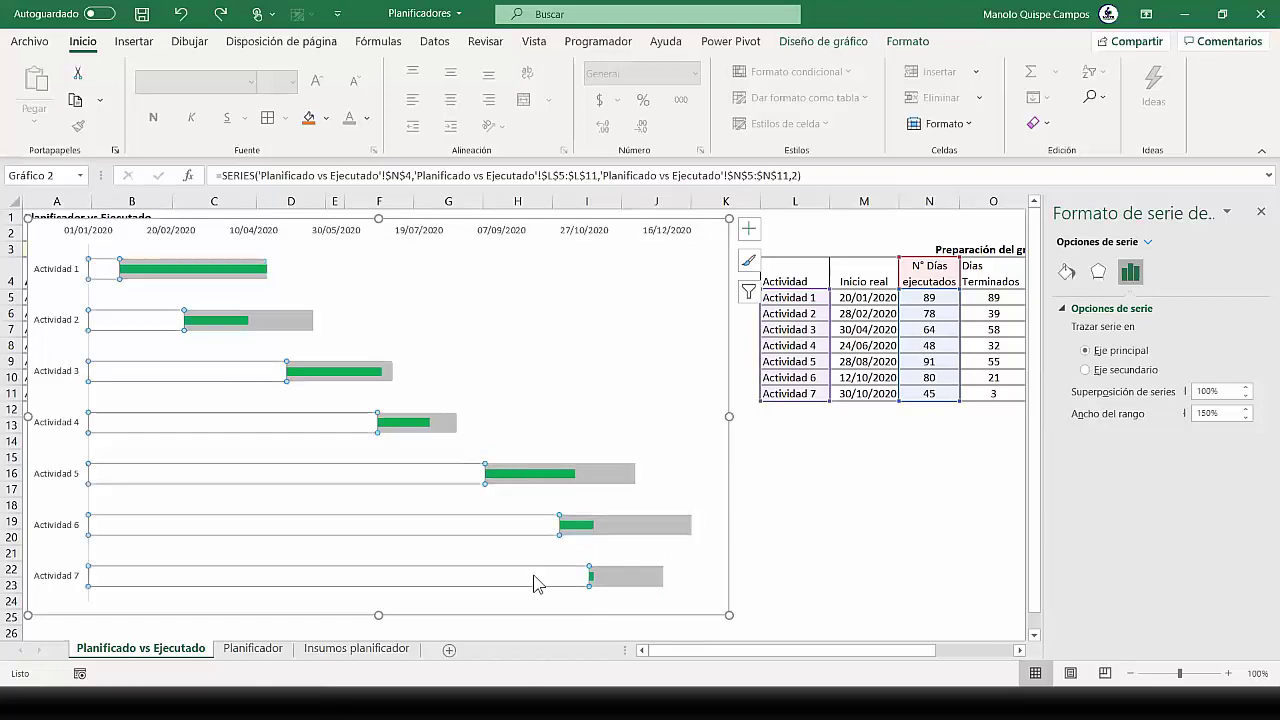
left_click(674, 566)
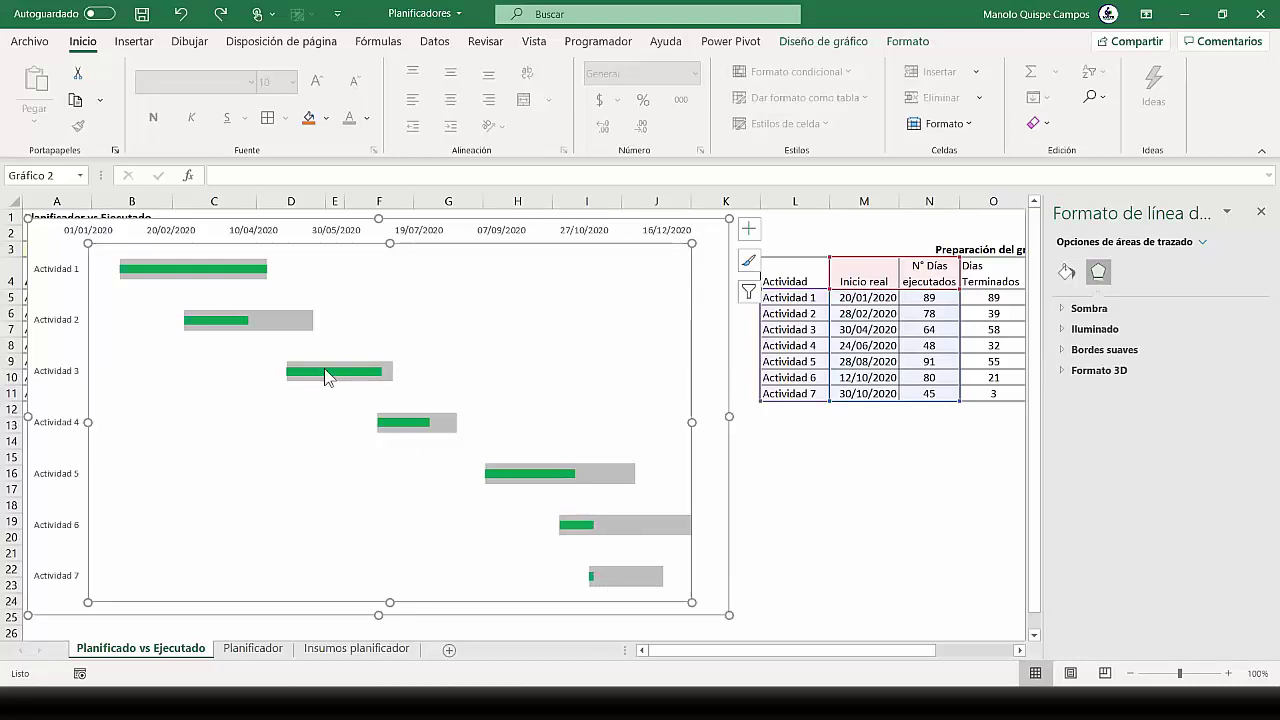
left_click(831, 493)
left_click(1261, 211)
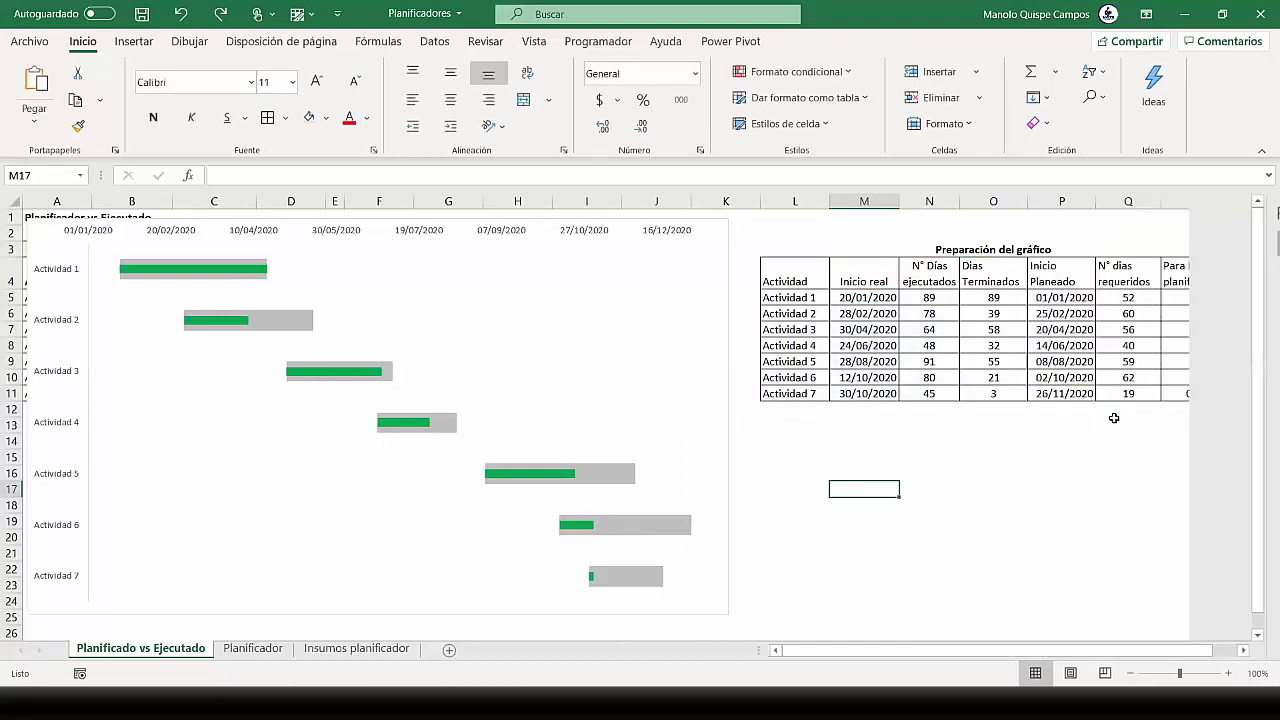
left_click(1193, 393)
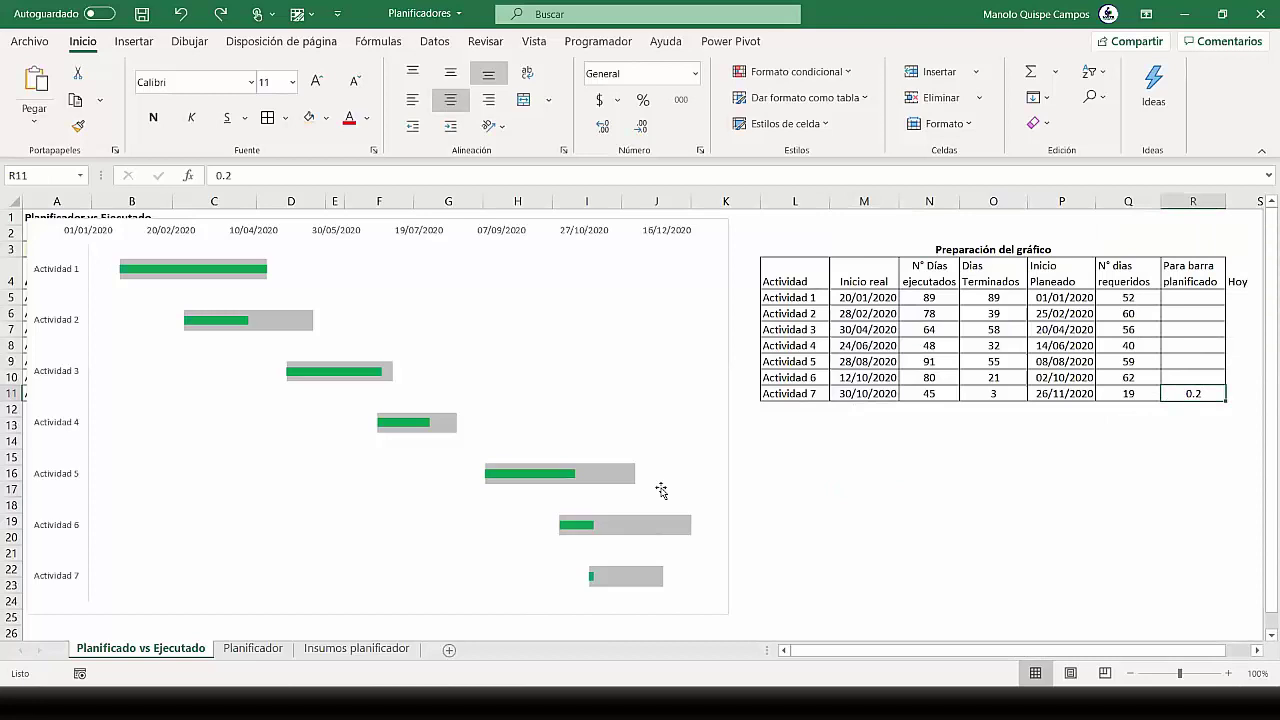
left_click(689, 470)
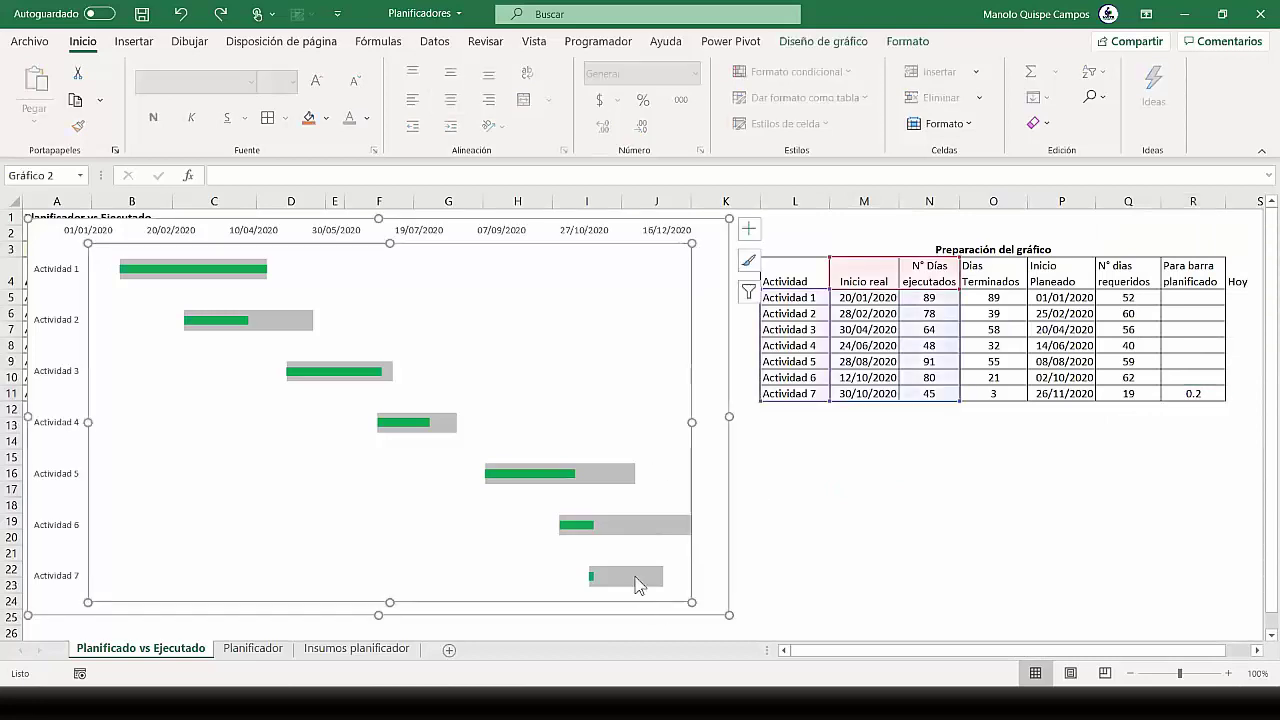
Enter =R11+1 in R10 of the Para barra planificado column and fill it up to Actividad 1 in R5
left_click(1180, 377)
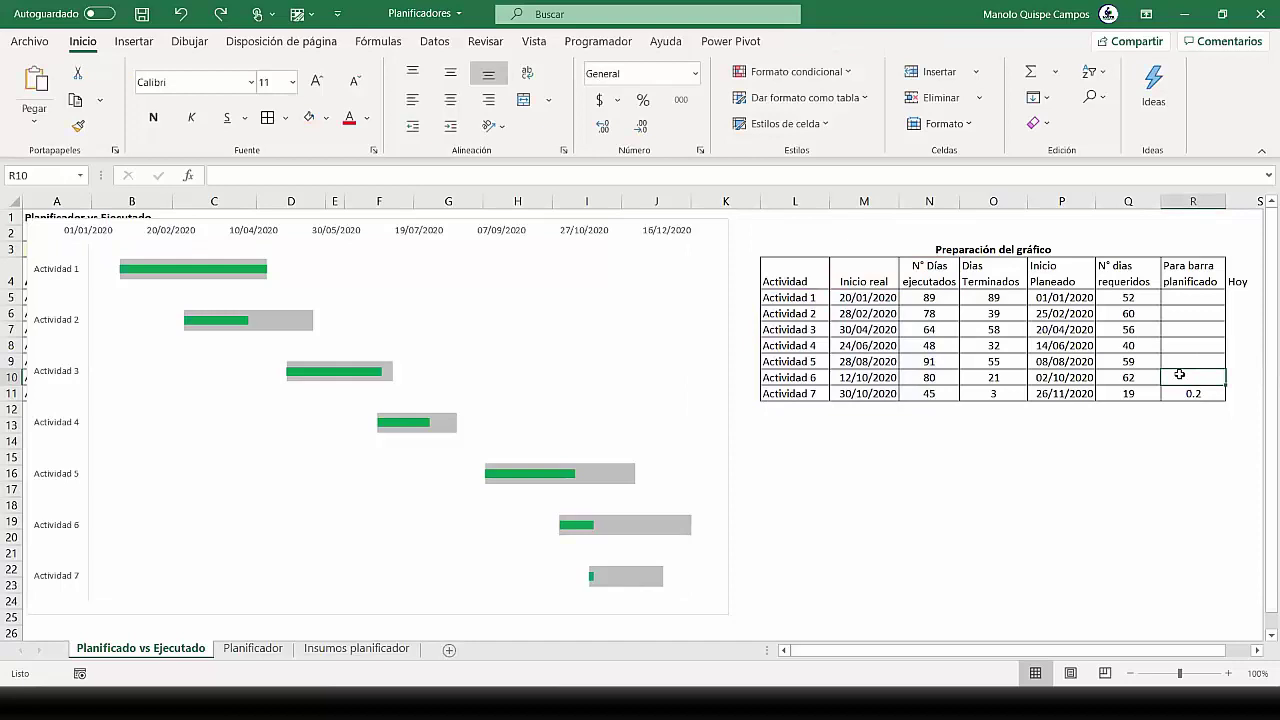
type("=")
left_click(1198, 394)
type("+")
type("1")
key("Return")
left_click(1200, 378)
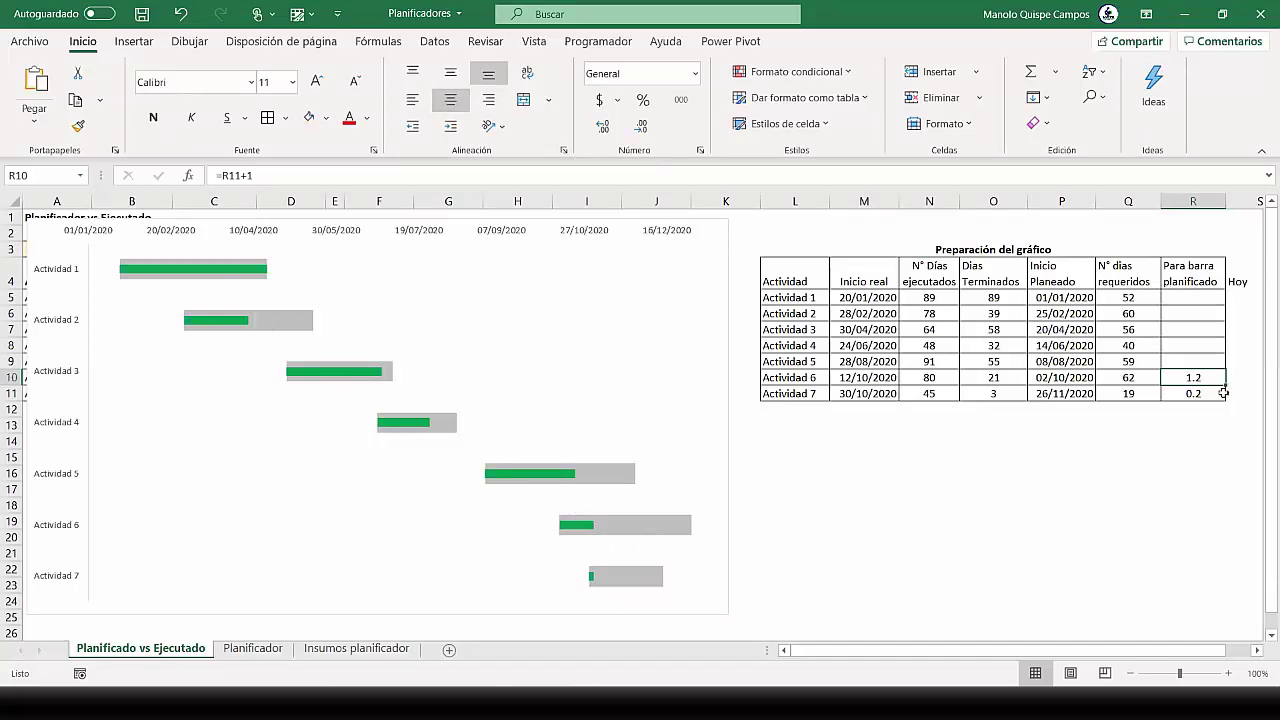
left_click_drag(1224, 385, 1223, 296)
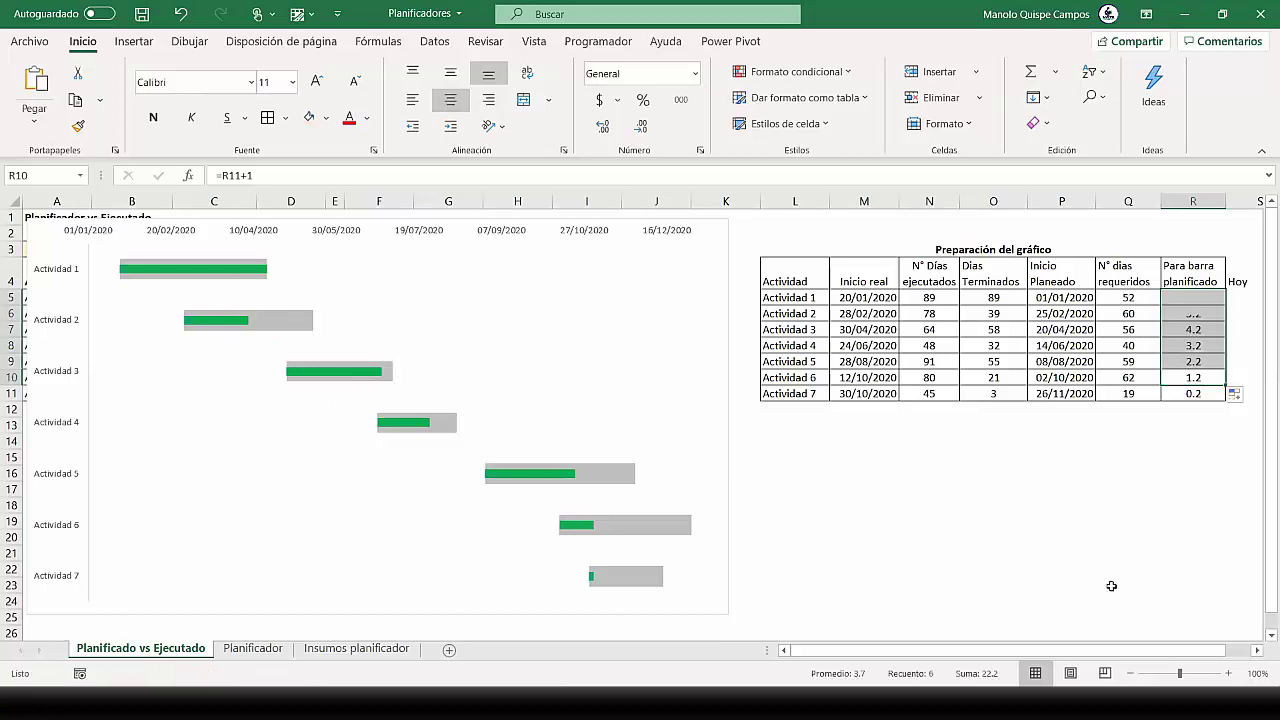
left_click(1111, 587)
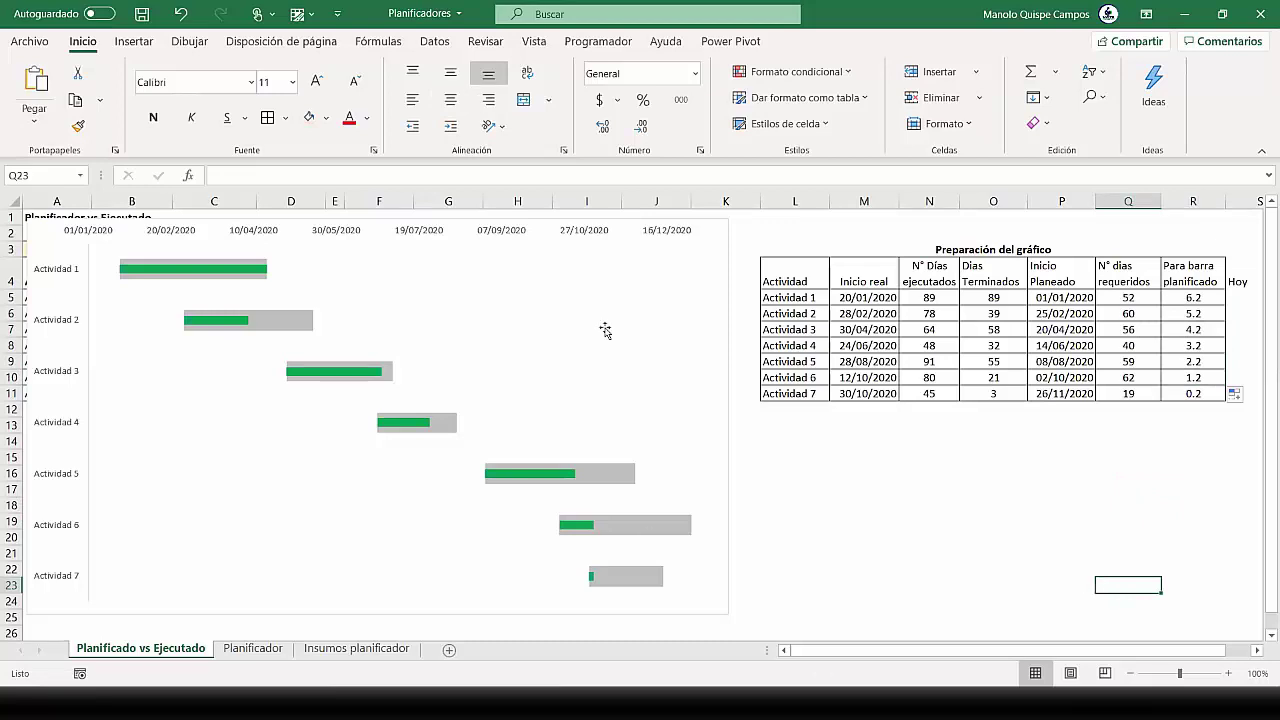
Add a new data series to the chart, taking its name from the N° dias requeridos header in Q4
left_click(287, 372)
right_click(307, 370)
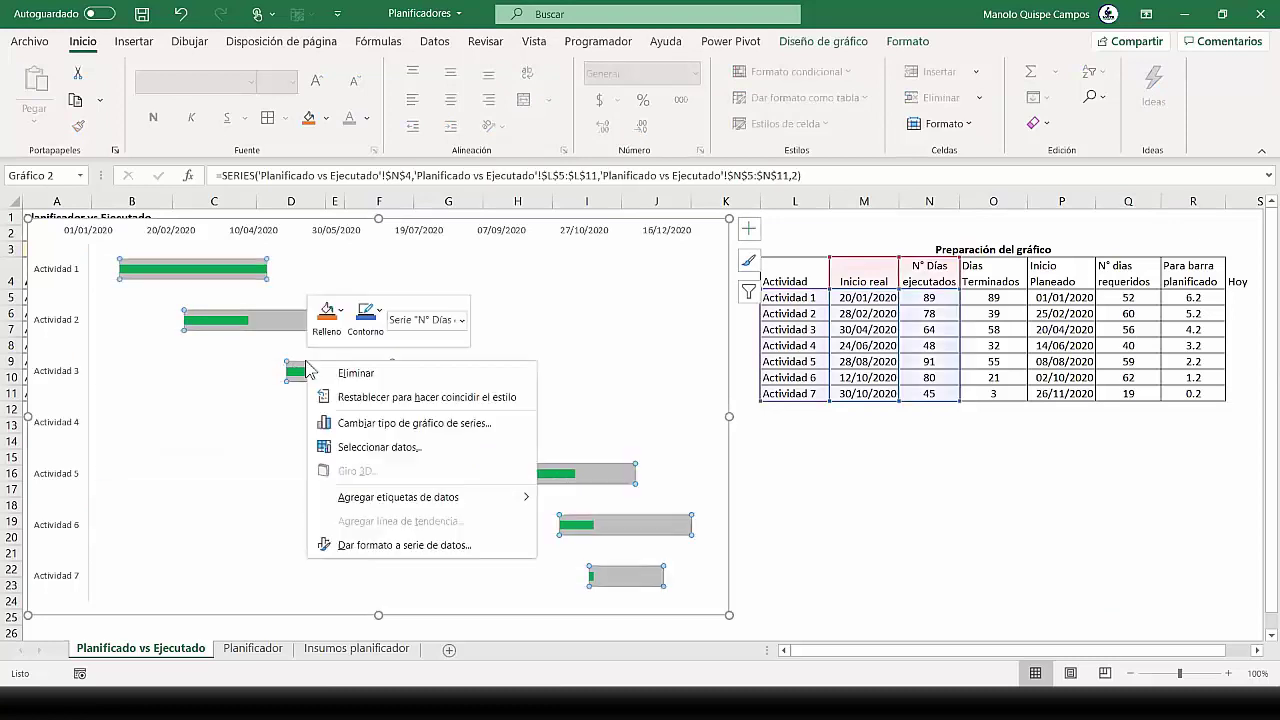
left_click(410, 447)
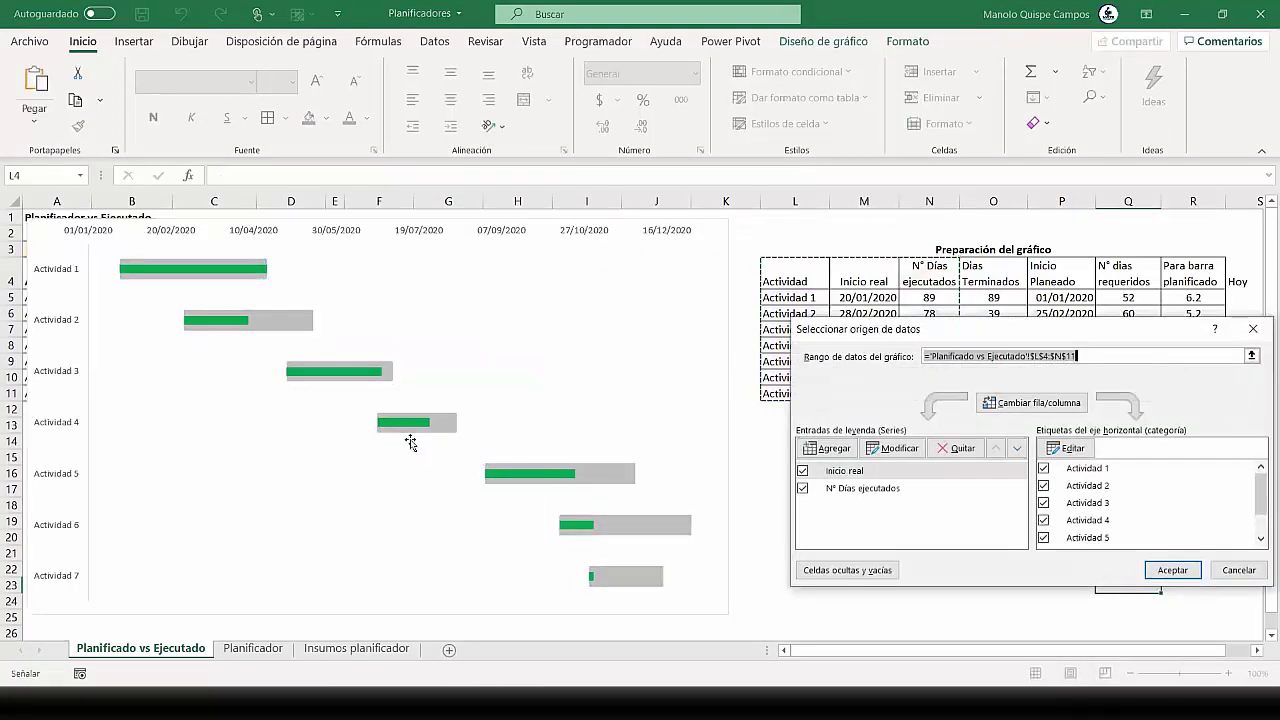
left_click_drag(882, 337, 310, 237)
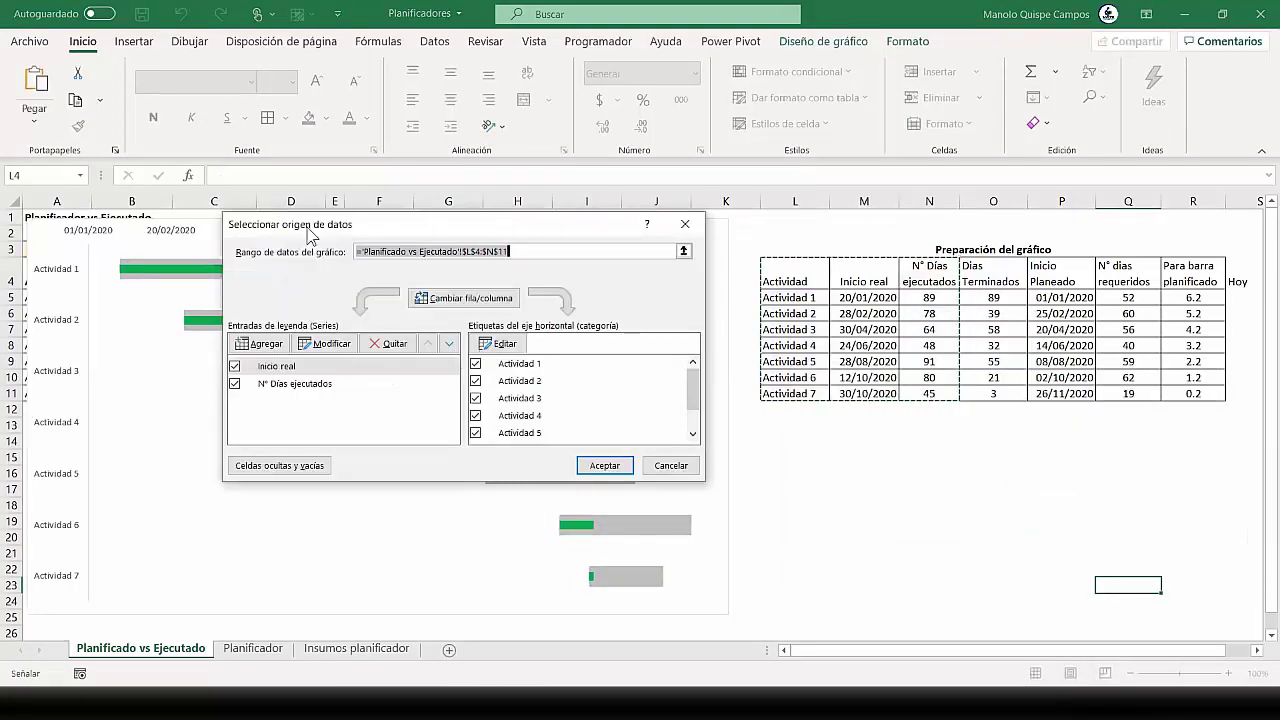
left_click(268, 345)
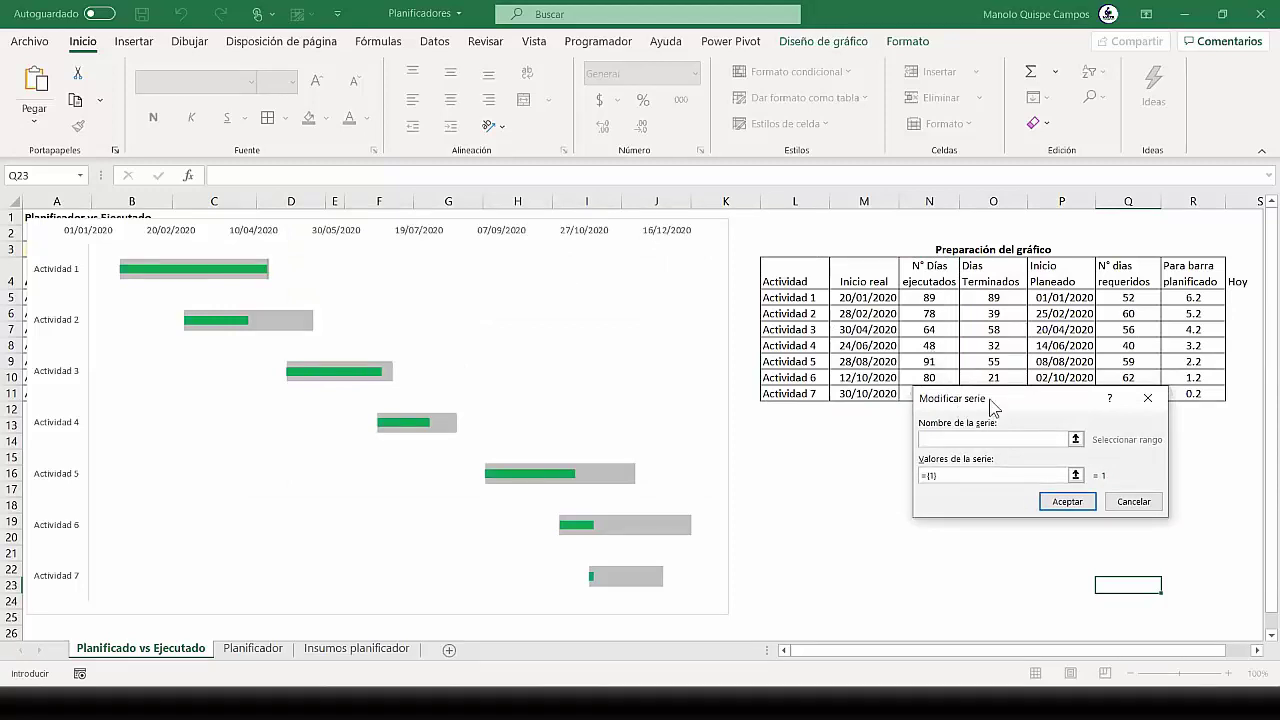
left_click_drag(1021, 412, 597, 236)
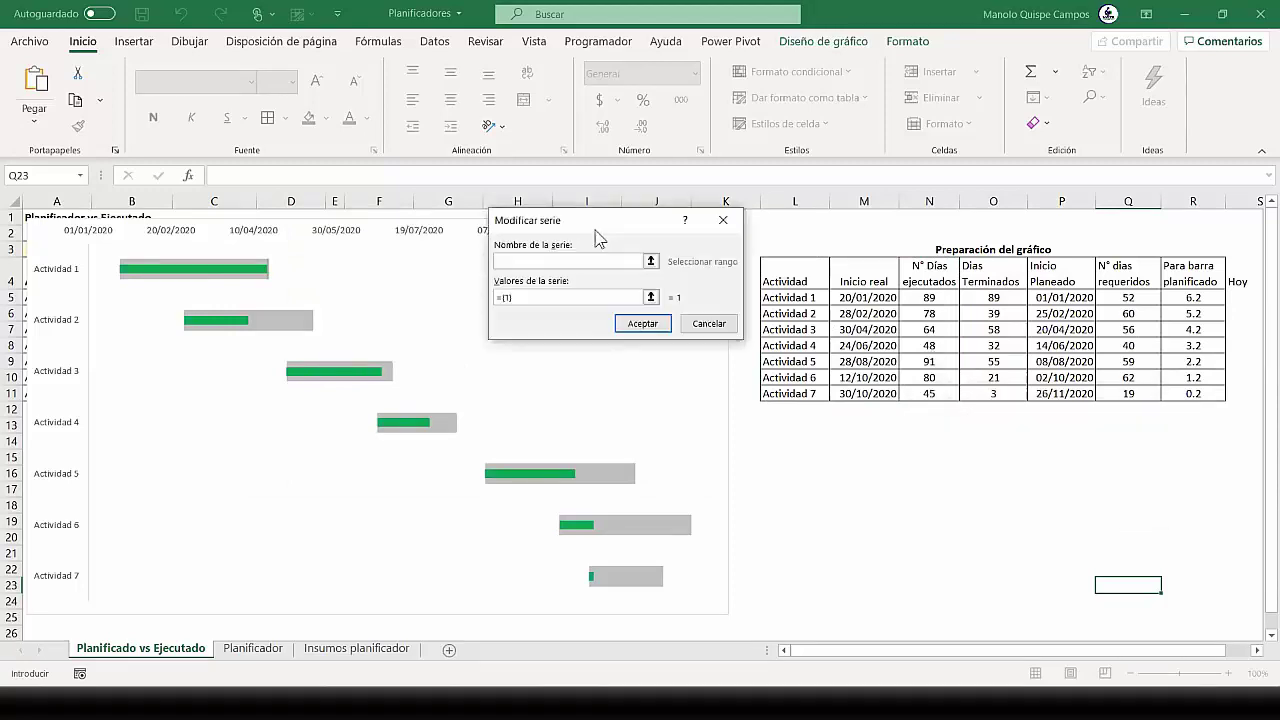
left_click(651, 260)
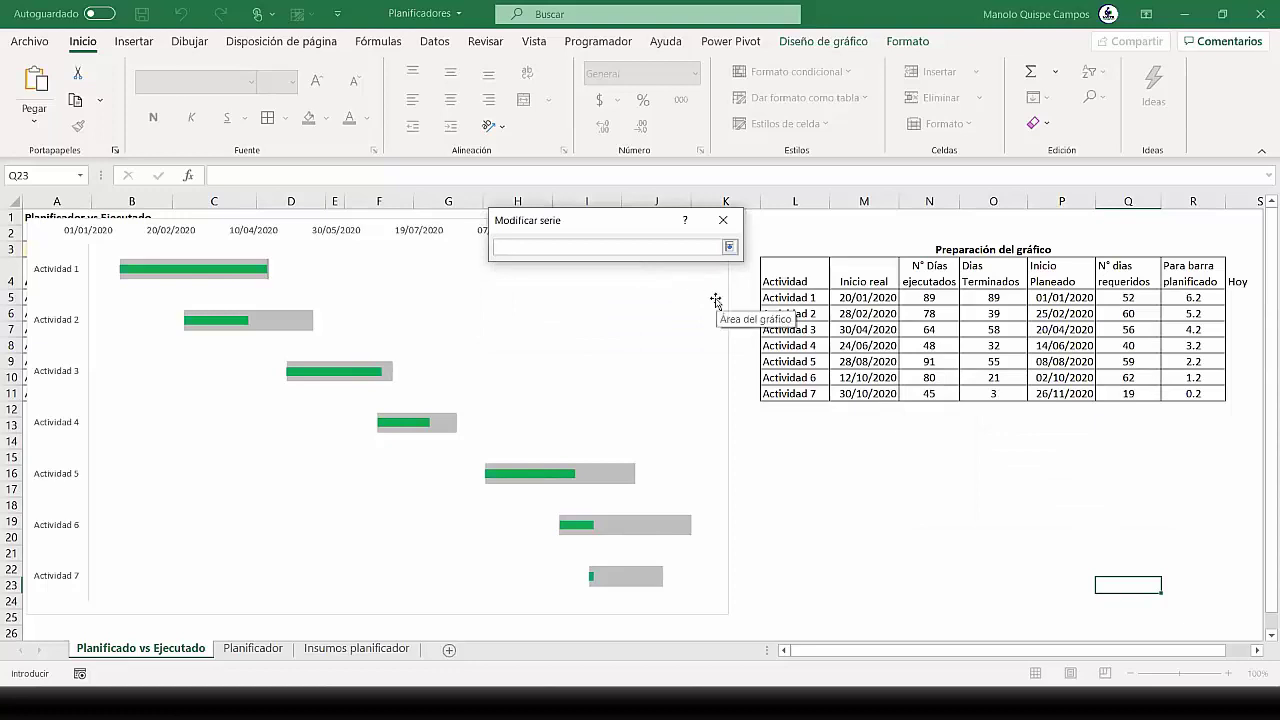
left_click(1130, 272)
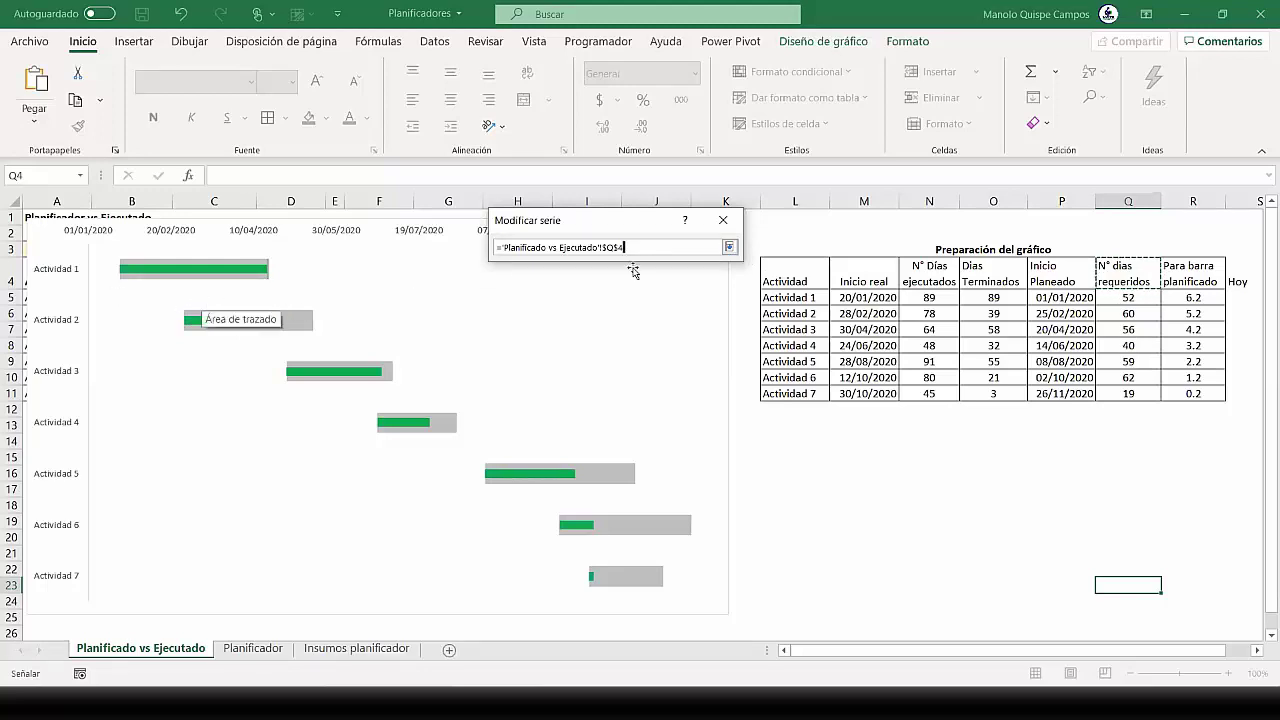
left_click(729, 247)
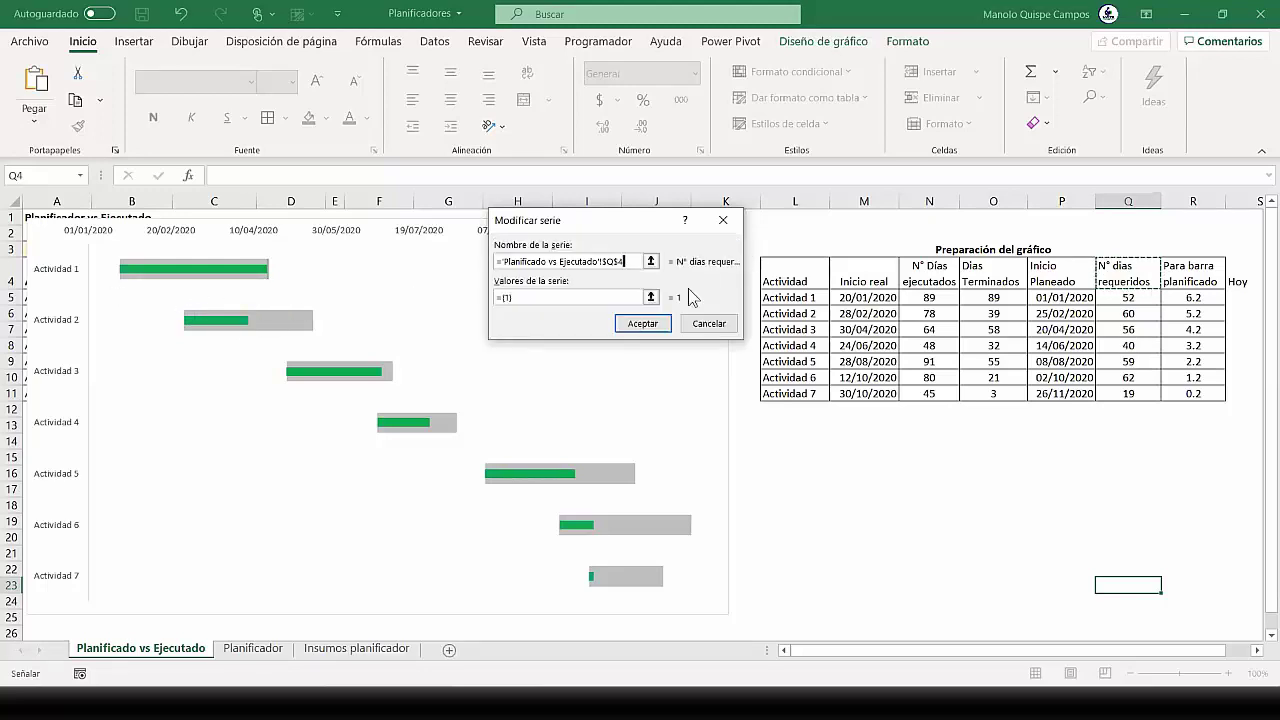
Set the new series' values to the Para barra planificado range R5:R11 and accept the chart's data source
left_click(651, 297)
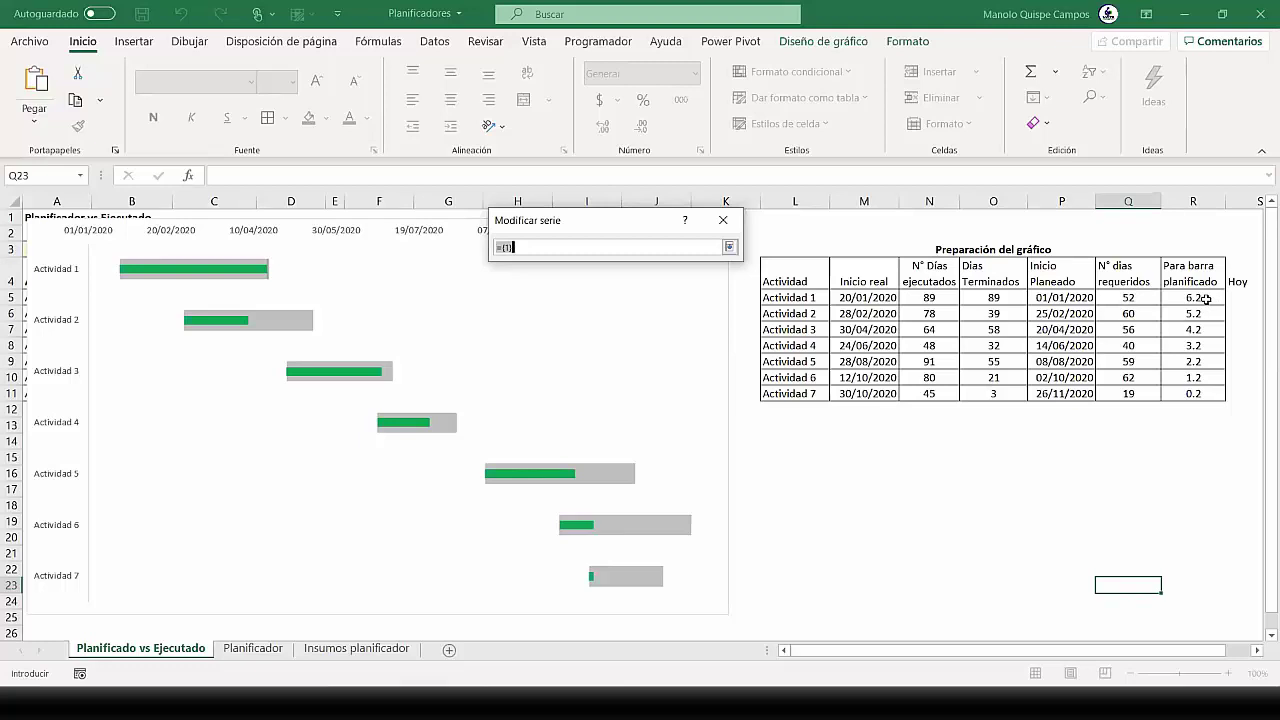
left_click_drag(1204, 293, 1211, 403)
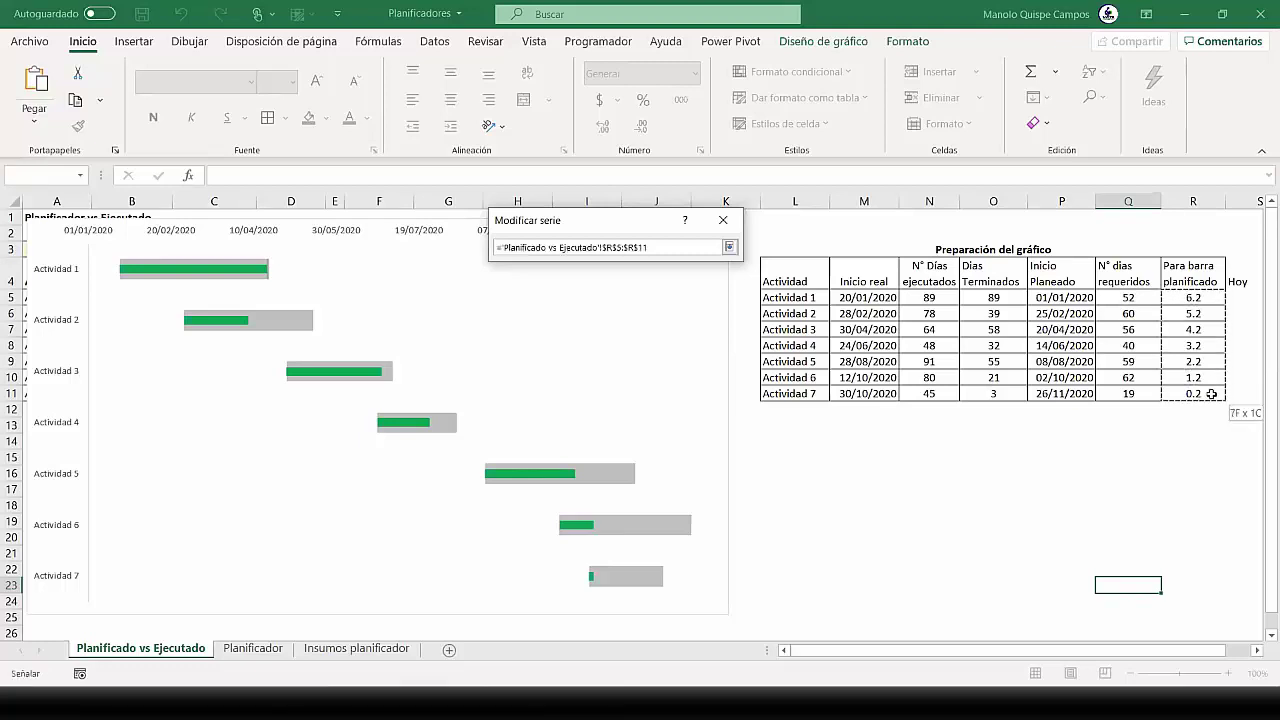
left_click(729, 247)
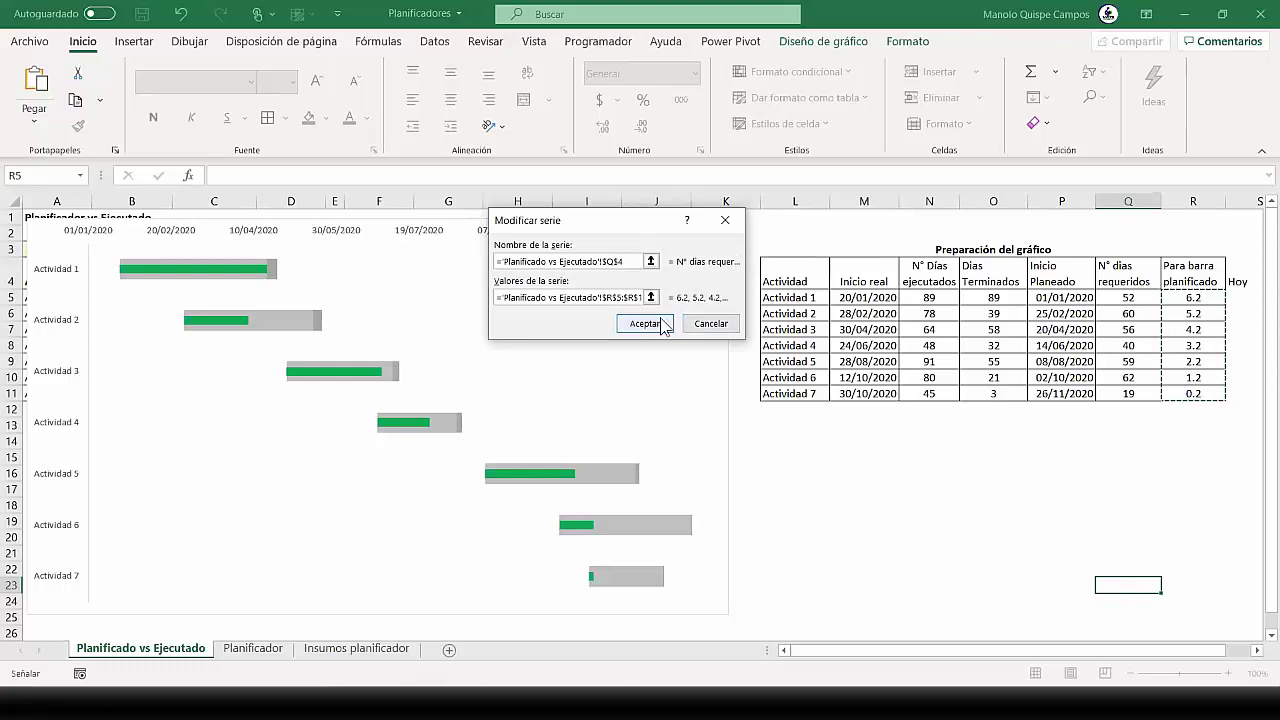
left_click(660, 324)
left_click(610, 465)
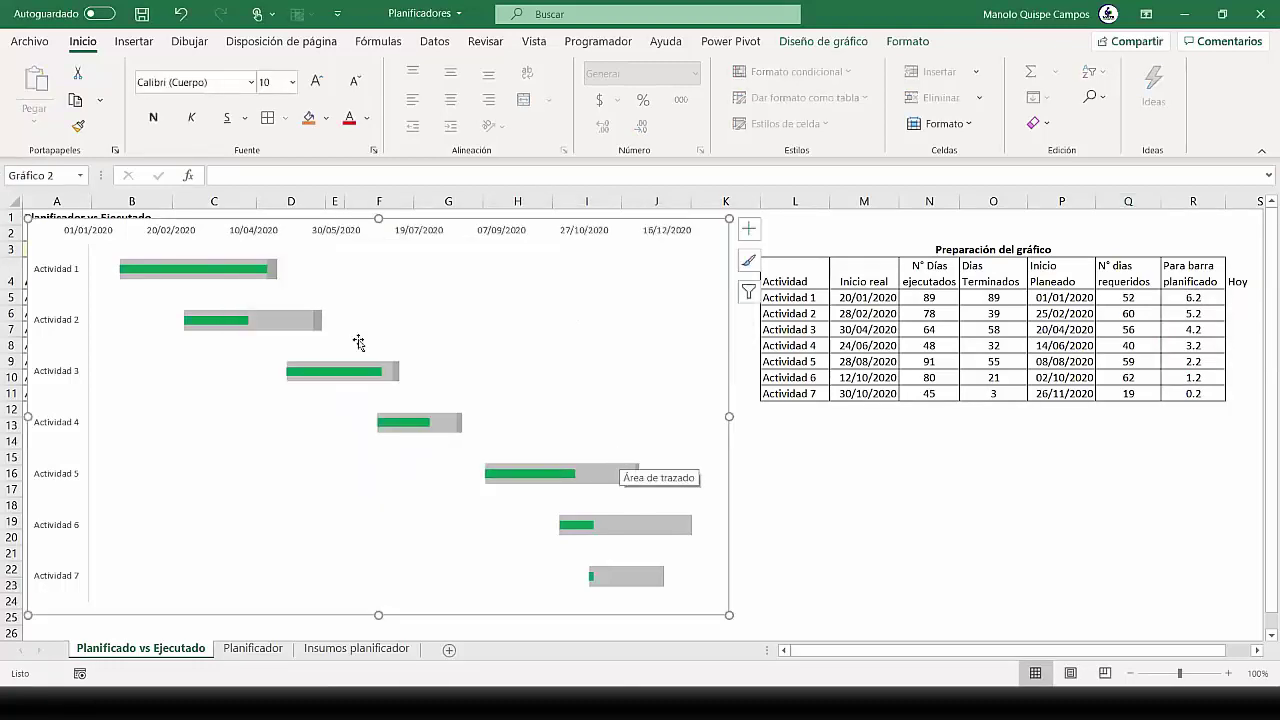
Change the chart type of the N° dias requeridos series from stacked bars to Dispersión and accept the combined chart
left_click(396, 380)
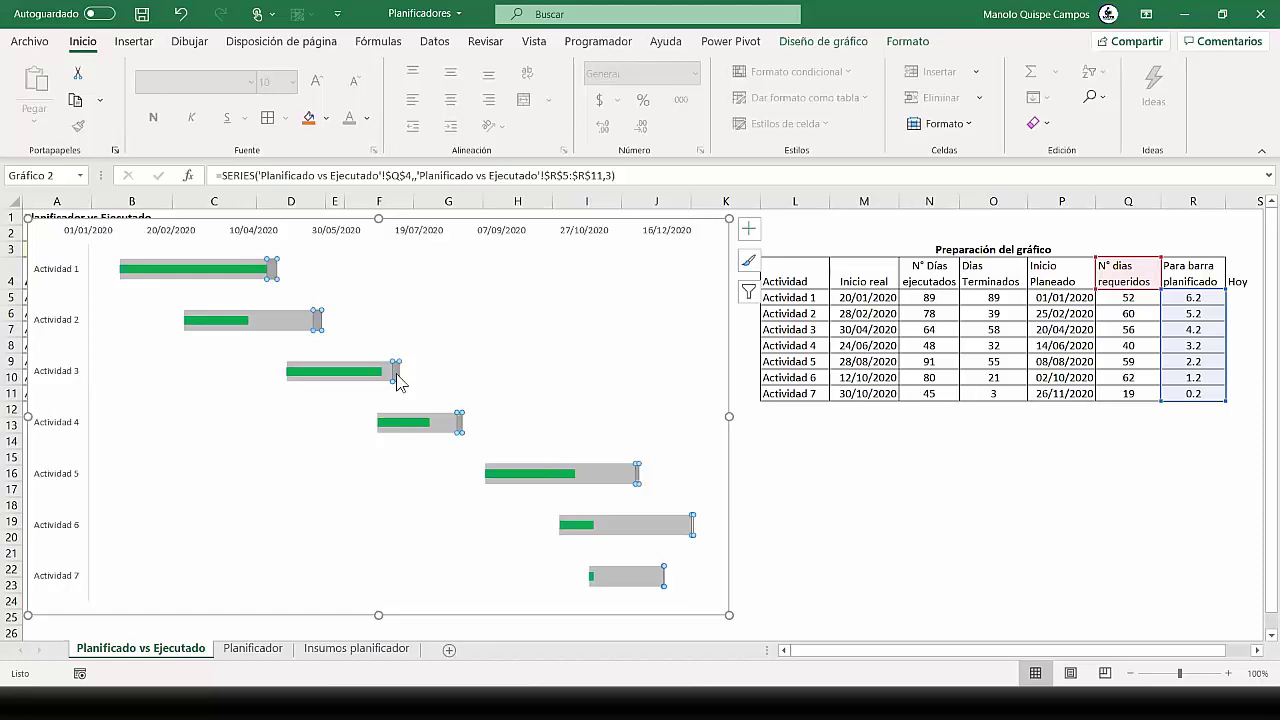
right_click(397, 381)
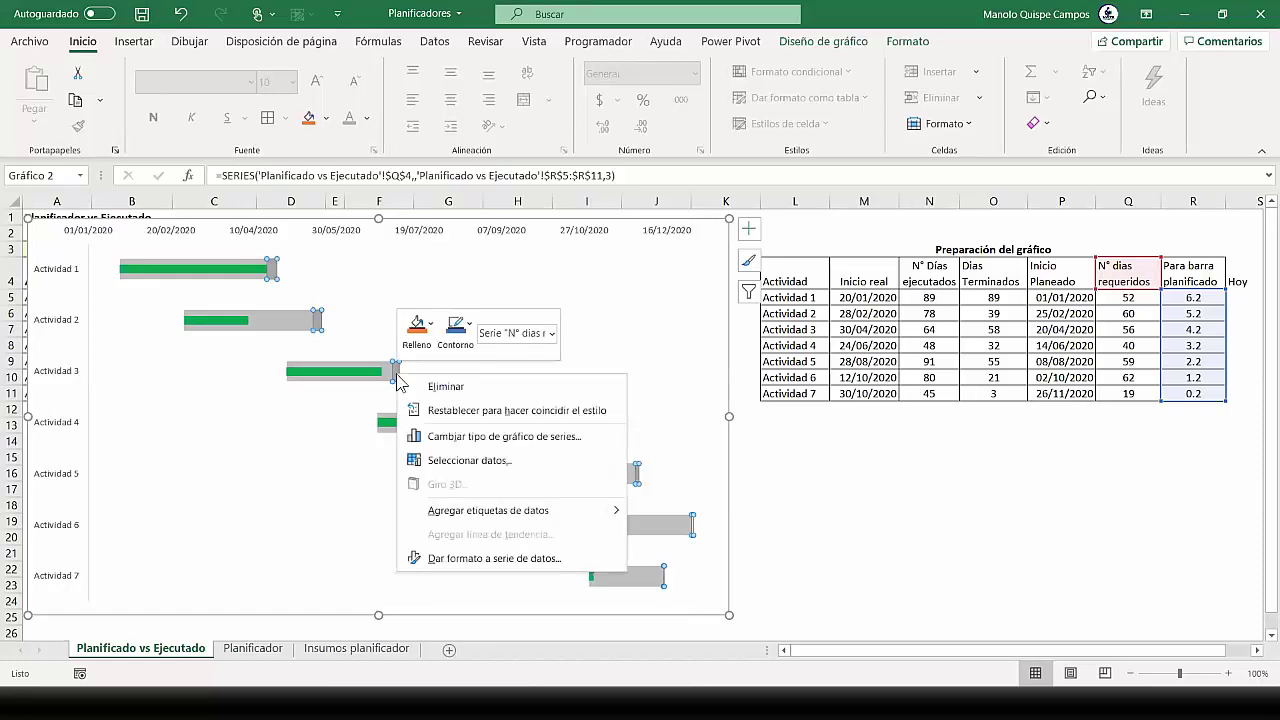
left_click(486, 437)
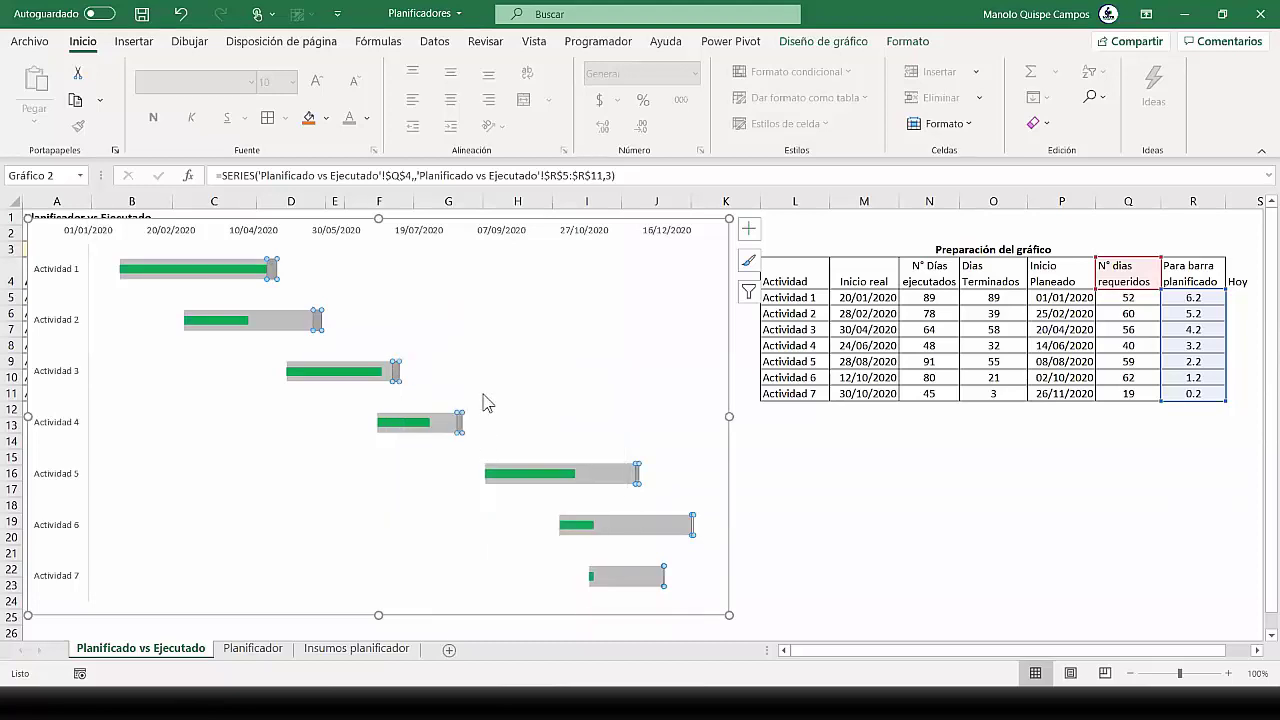
left_click_drag(590, 115, 491, 35)
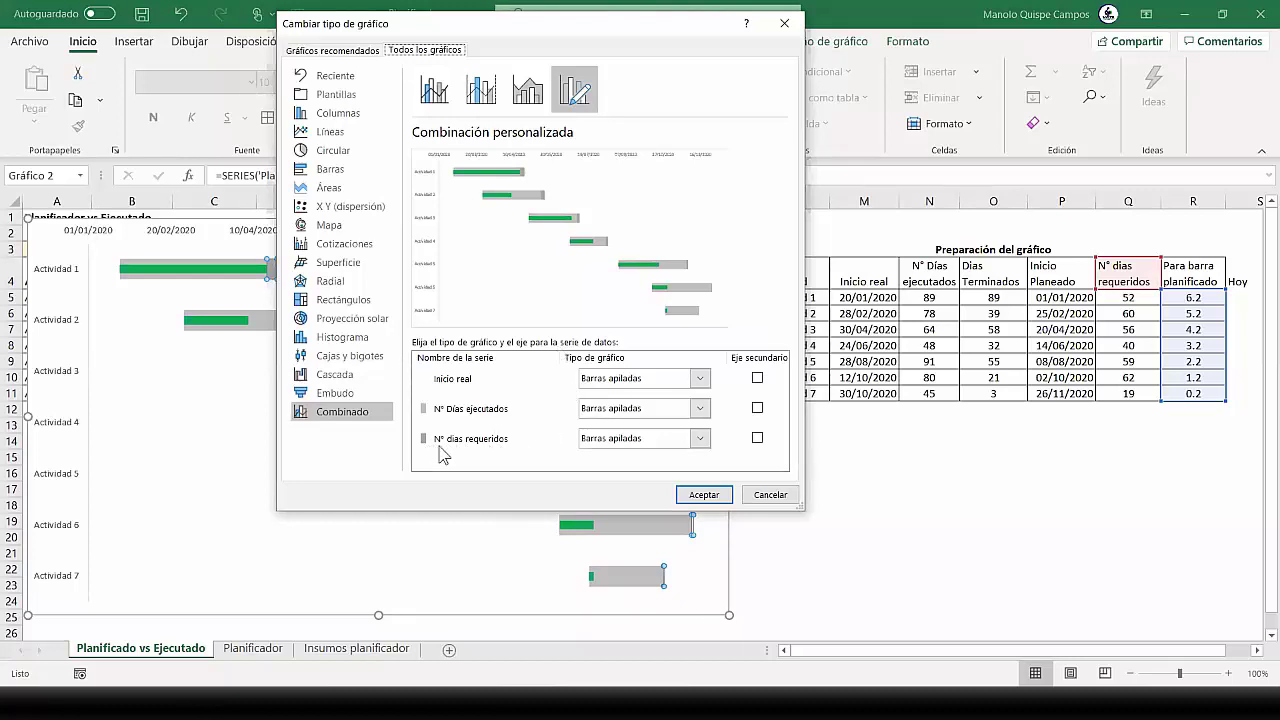
left_click(698, 440)
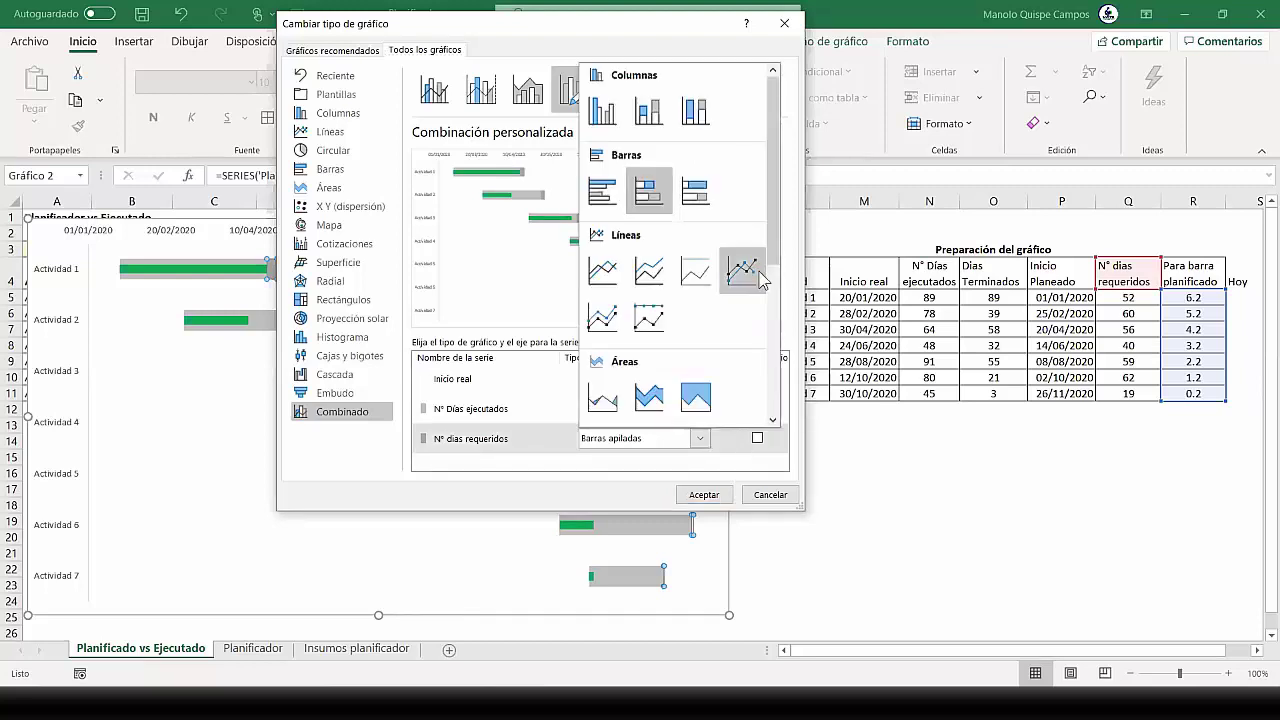
scroll(778, 327, "down", 1)
scroll(778, 327, "down", 4)
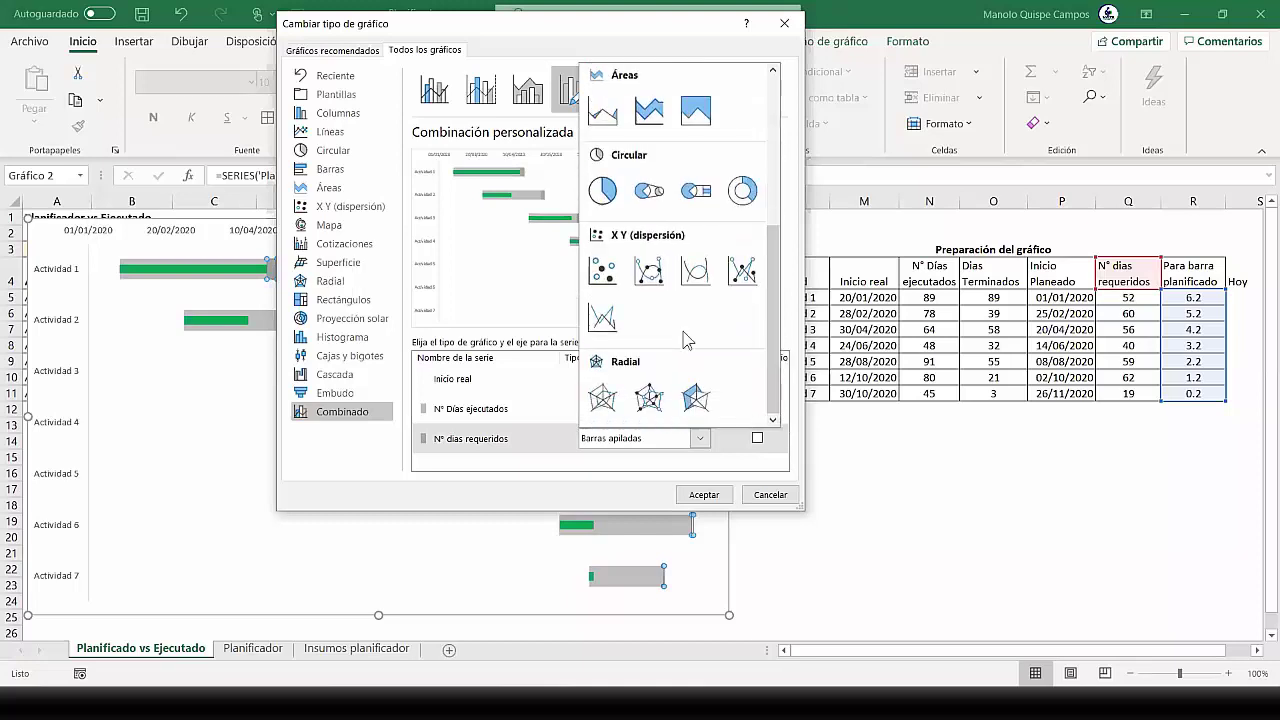
left_click(604, 270)
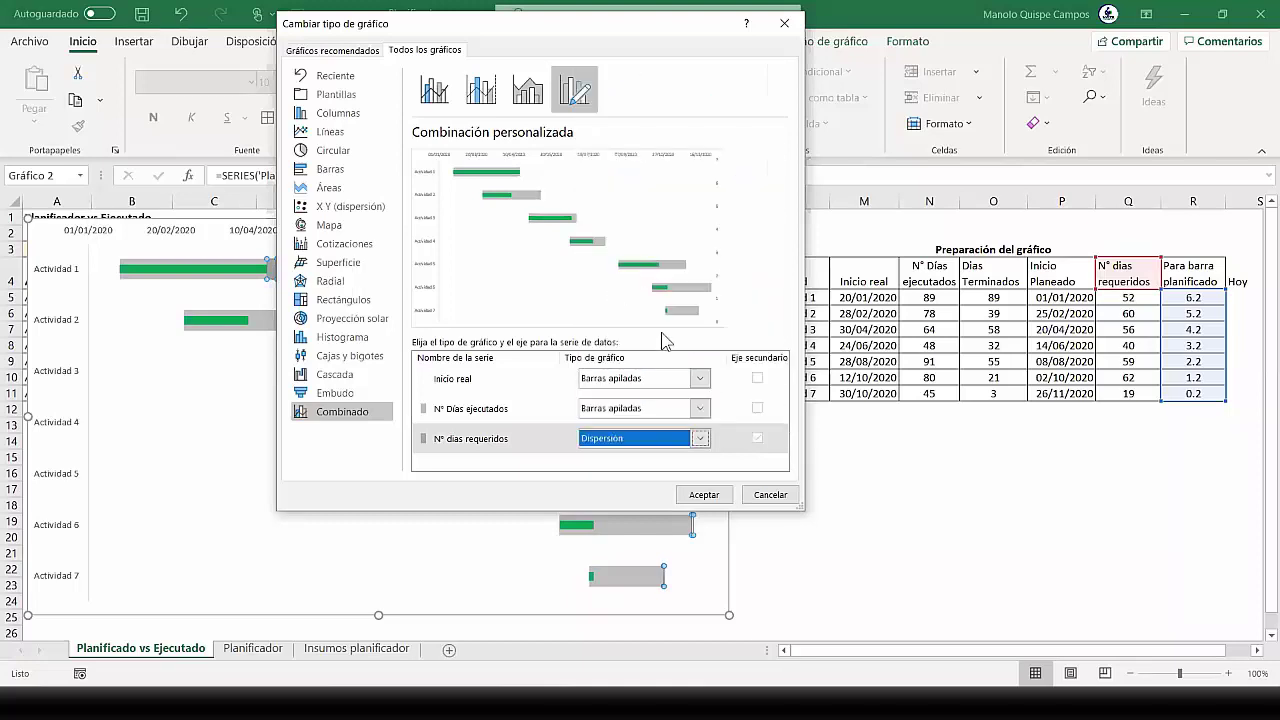
left_click(700, 494)
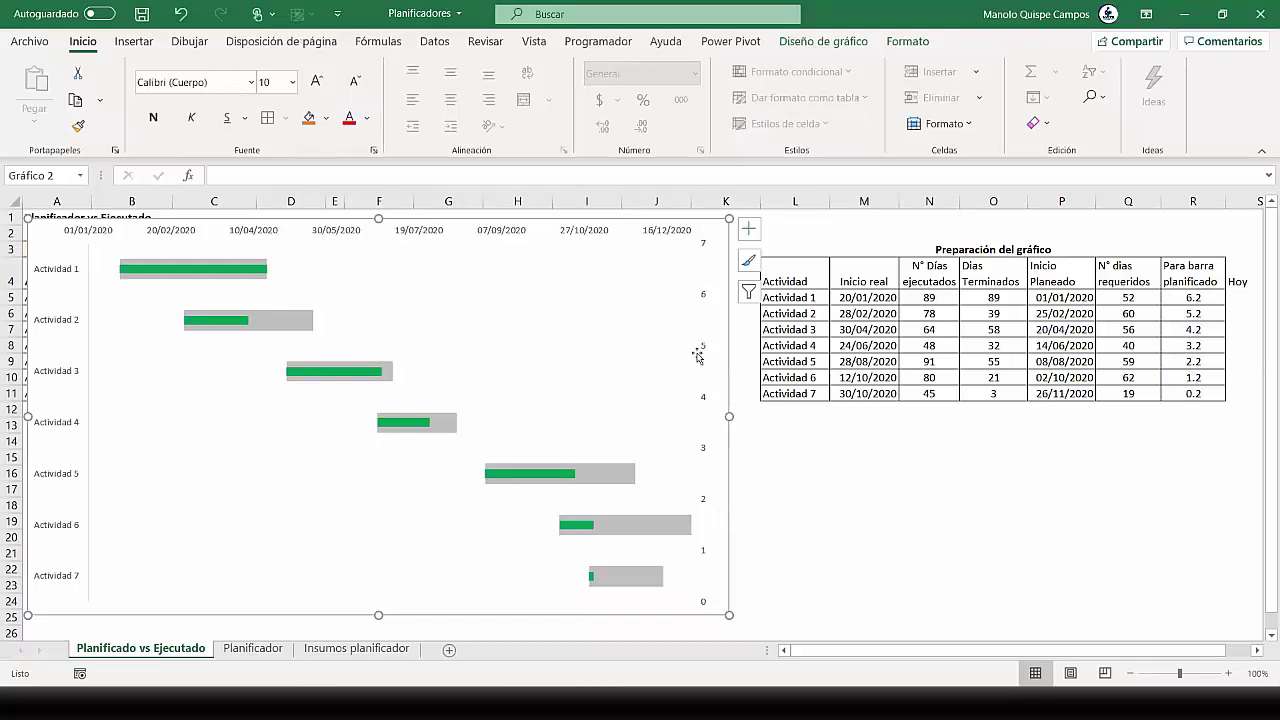
left_click(819, 505)
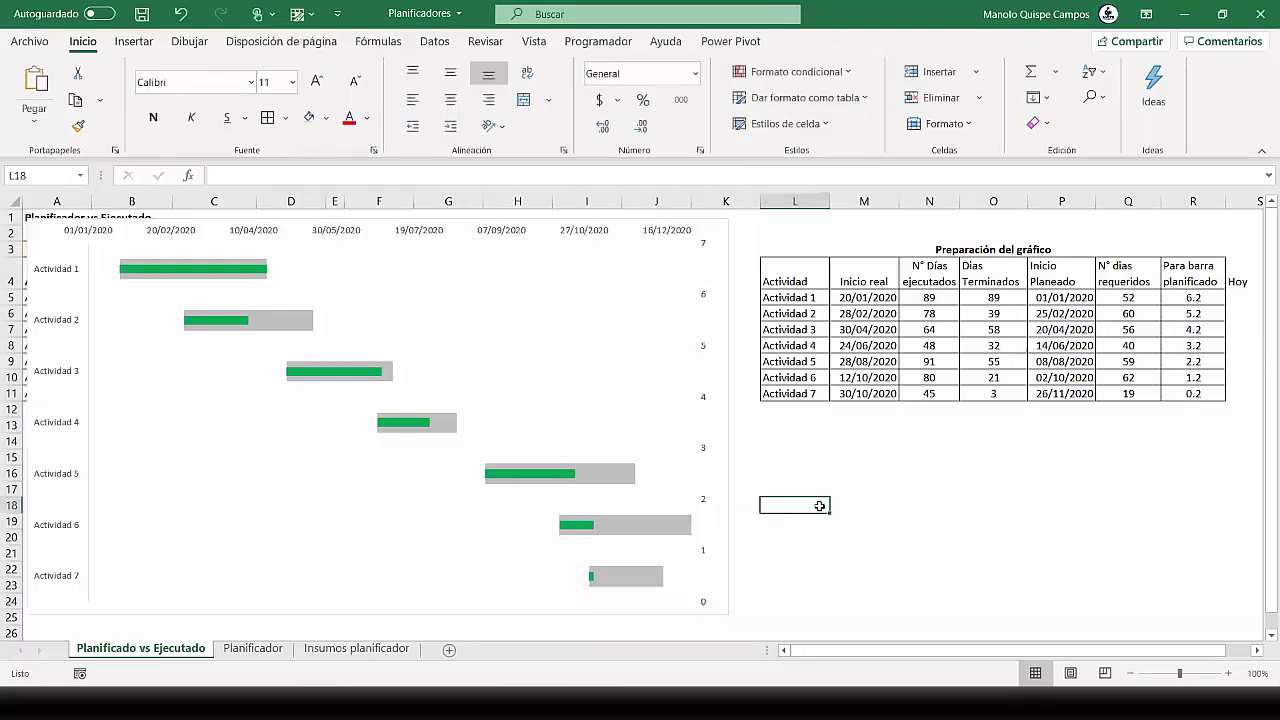
Set the X values of the N° dias requeridos series to the Inicio Planeado range P5:P11 and accept the data source
right_click(444, 315)
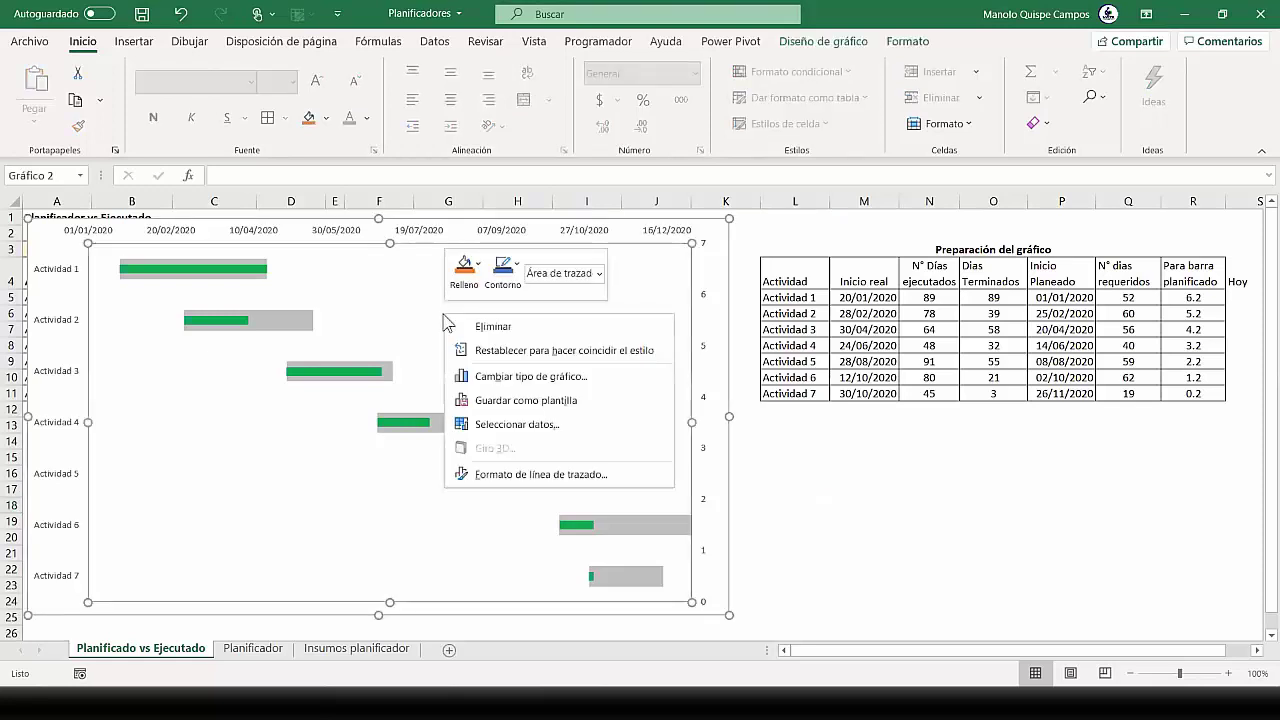
left_click(531, 424)
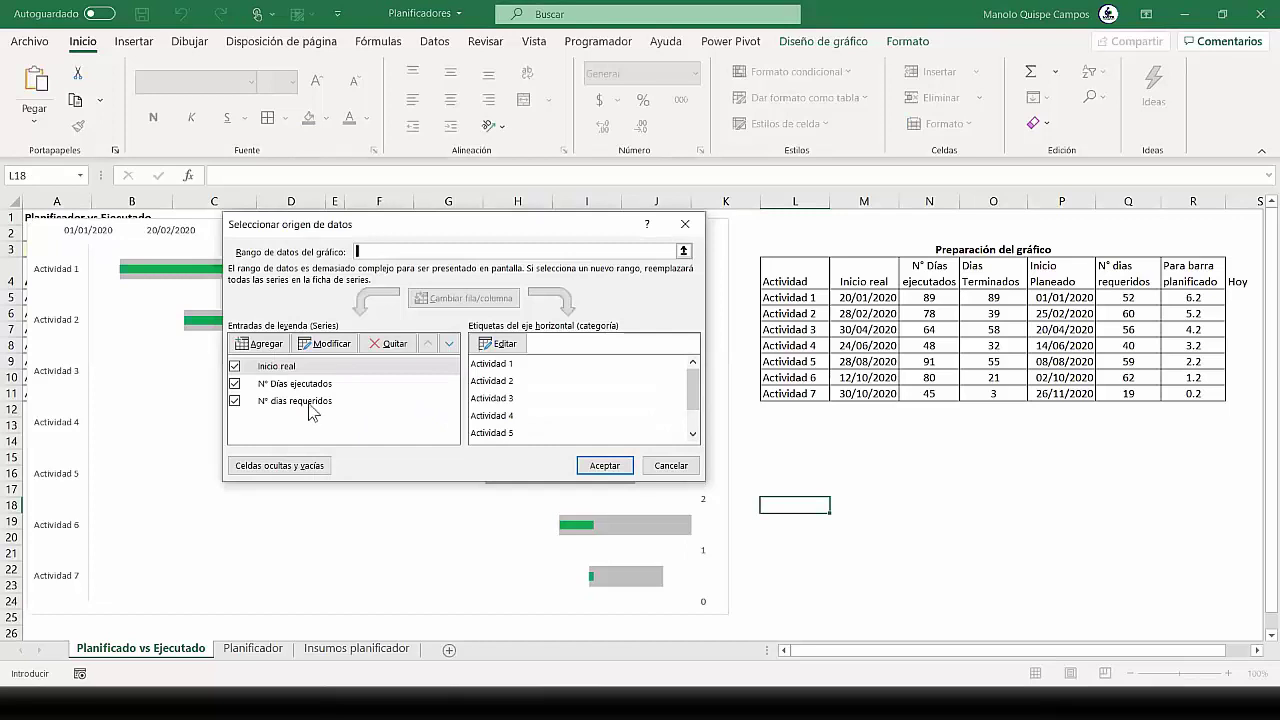
left_click(312, 405)
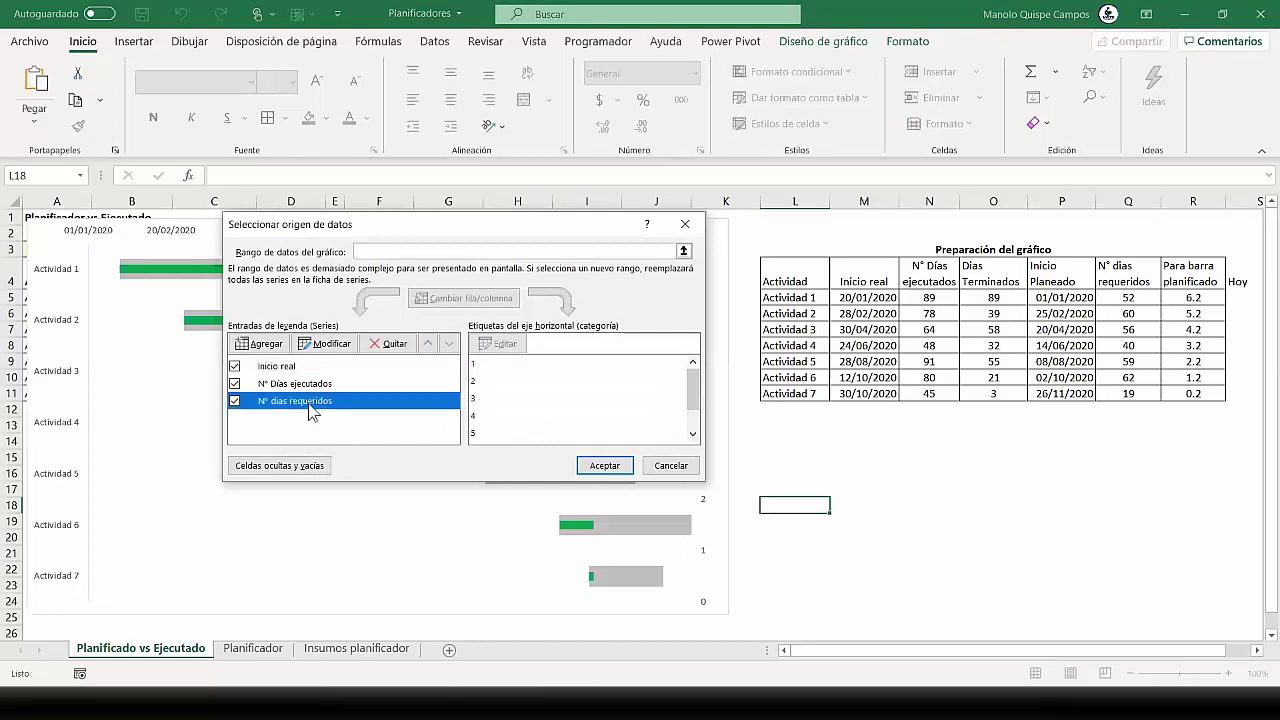
left_click(334, 350)
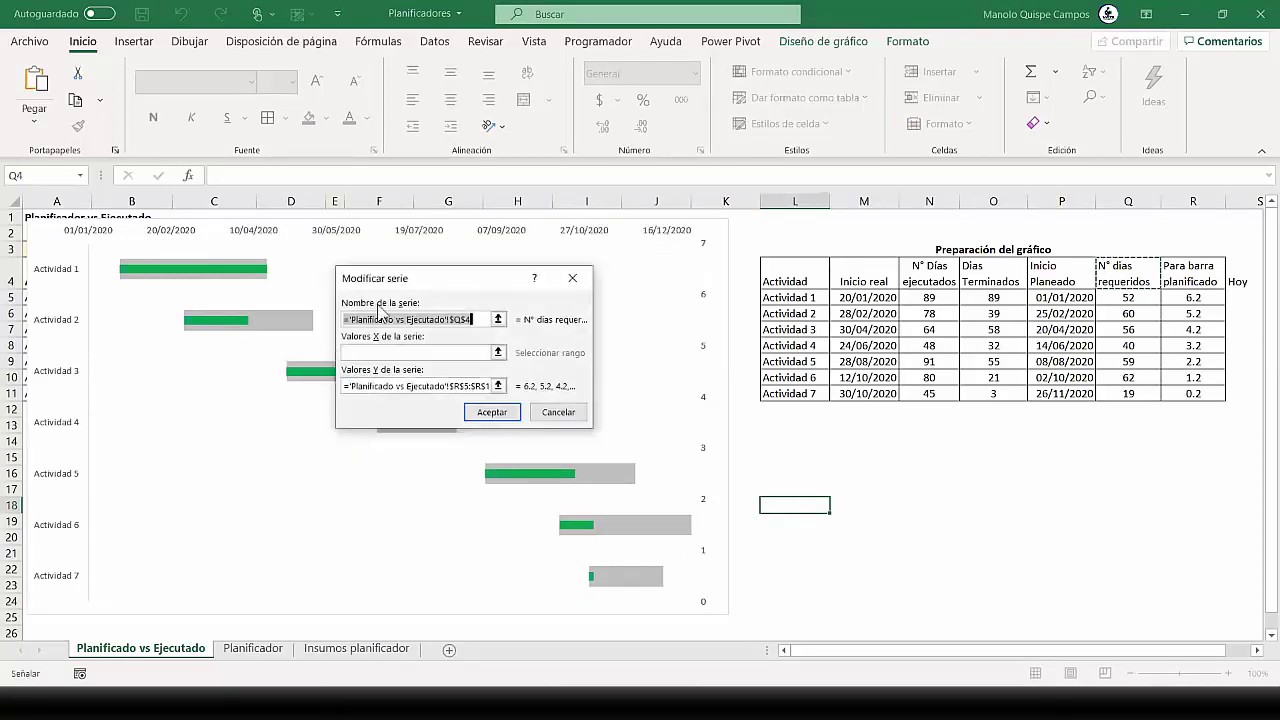
left_click_drag(390, 287, 463, 152)
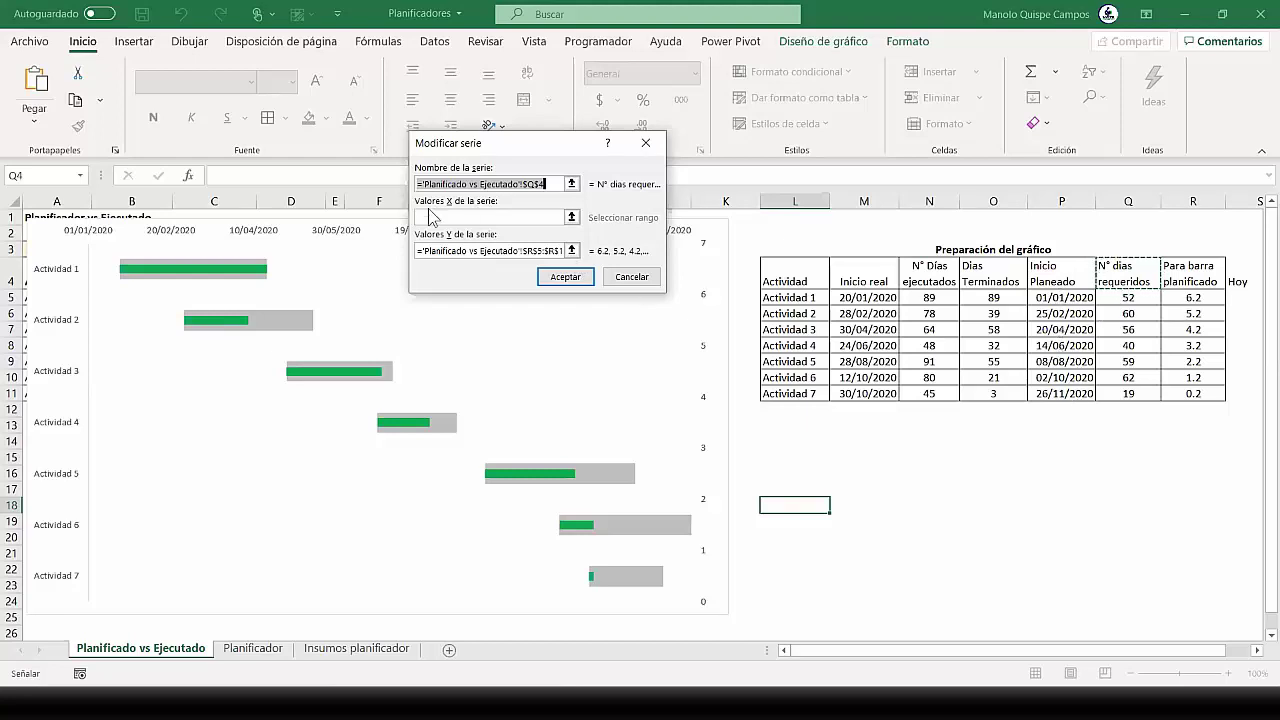
left_click(571, 218)
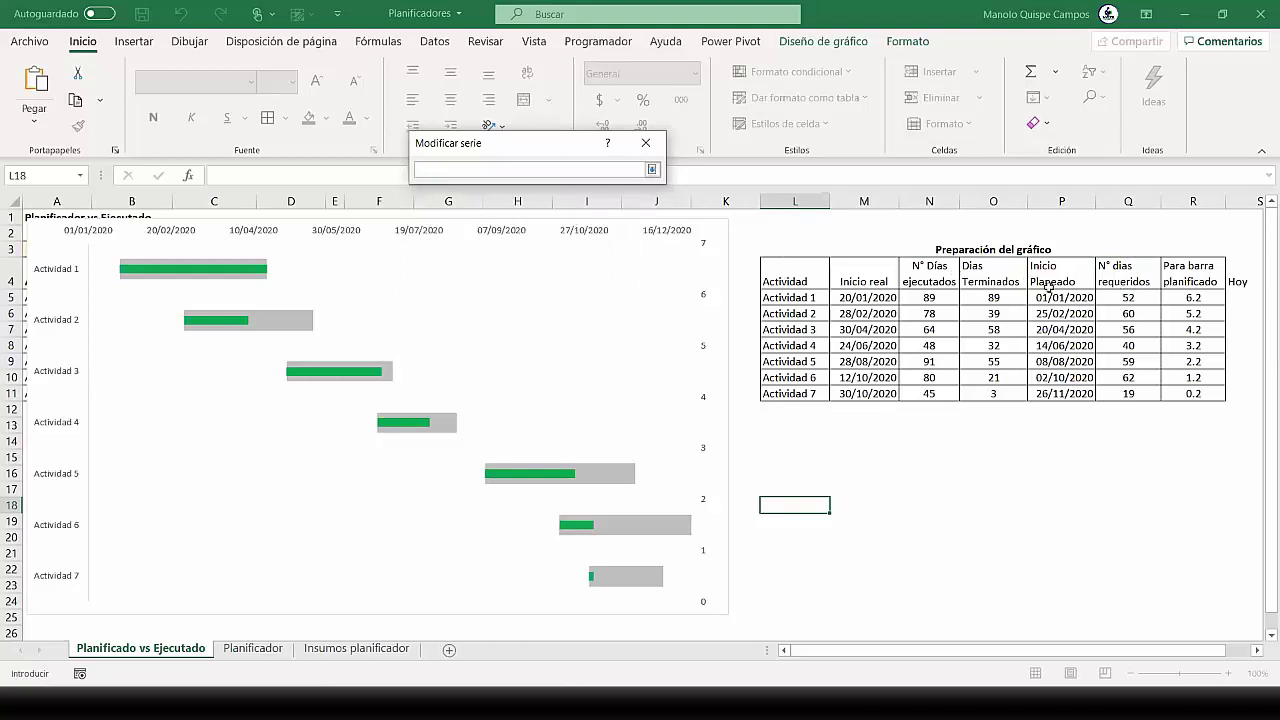
left_click_drag(1062, 297, 1071, 394)
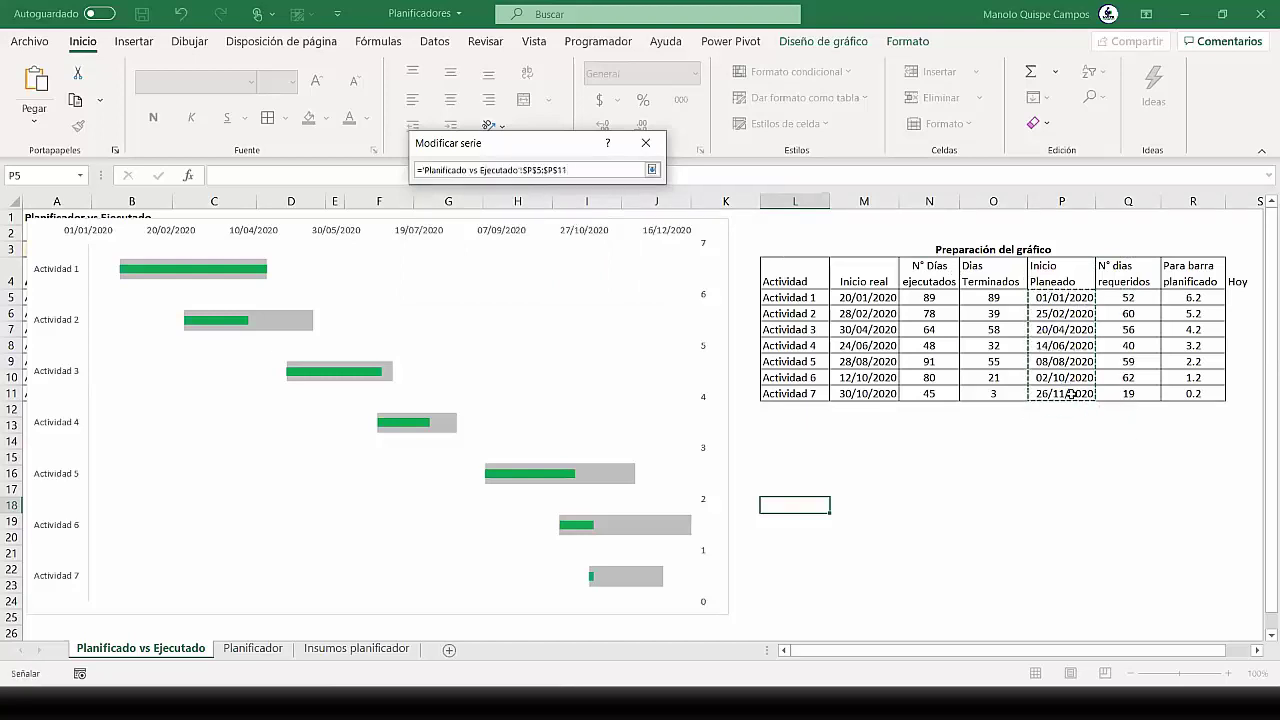
left_click(651, 170)
left_click(568, 278)
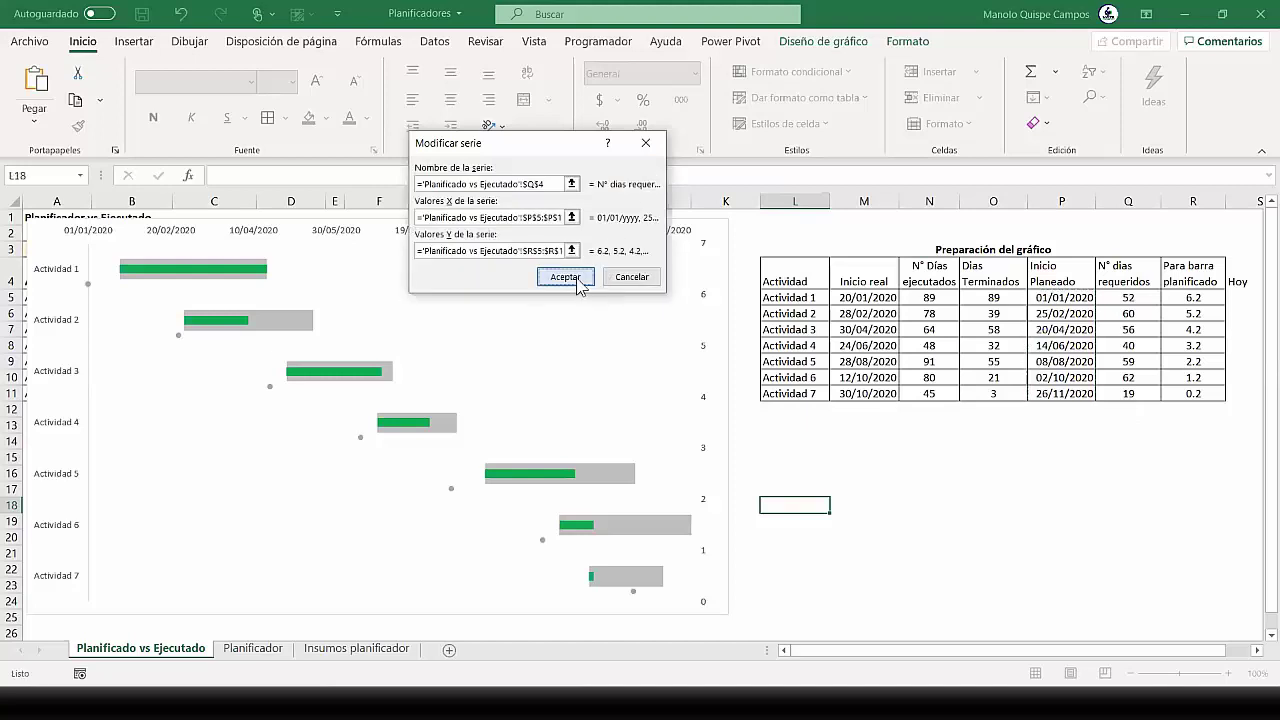
left_click(607, 465)
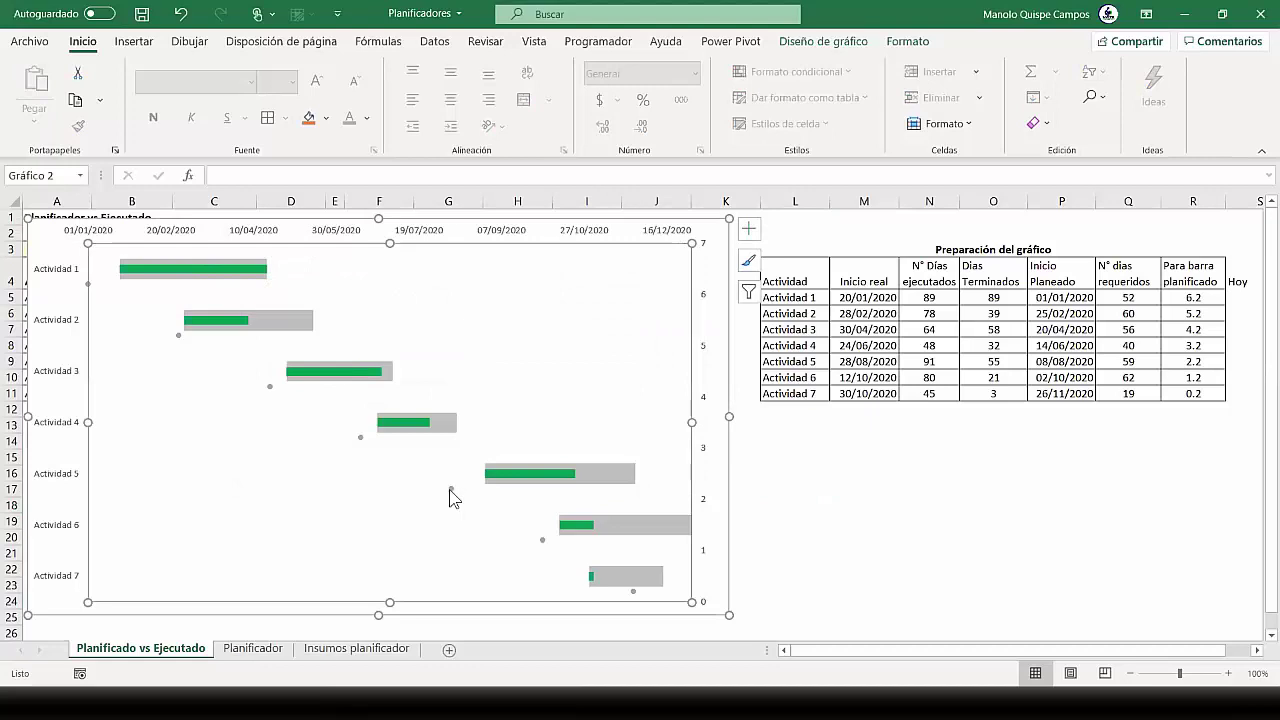
Add error bars to the N° dias requeridos scatter points and delete the vertical ones
mouse_move(450, 490)
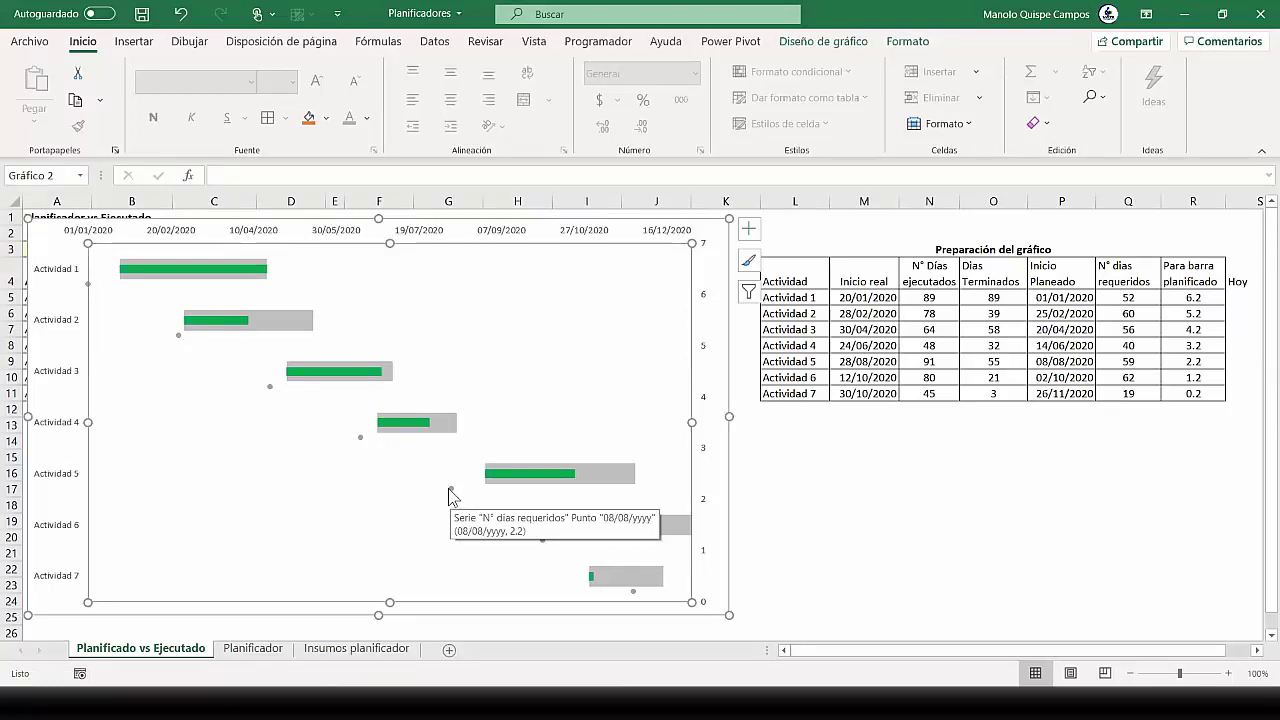
left_click(451, 489)
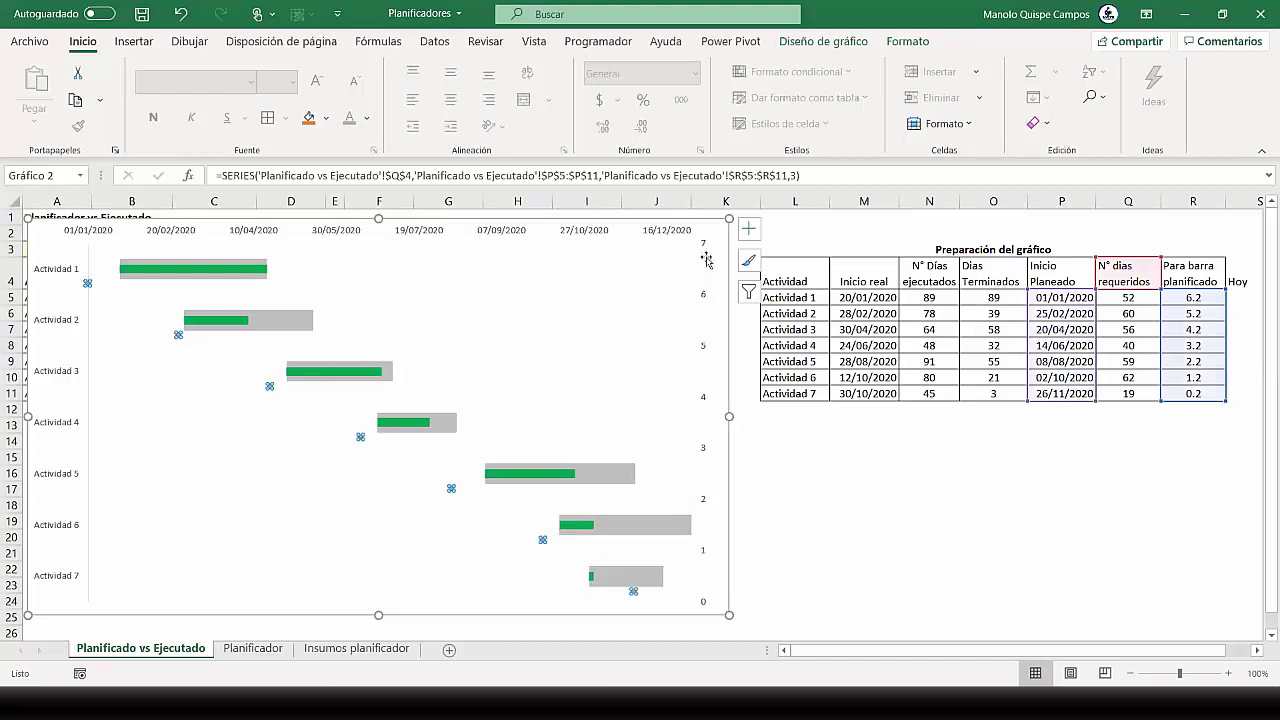
left_click(752, 231)
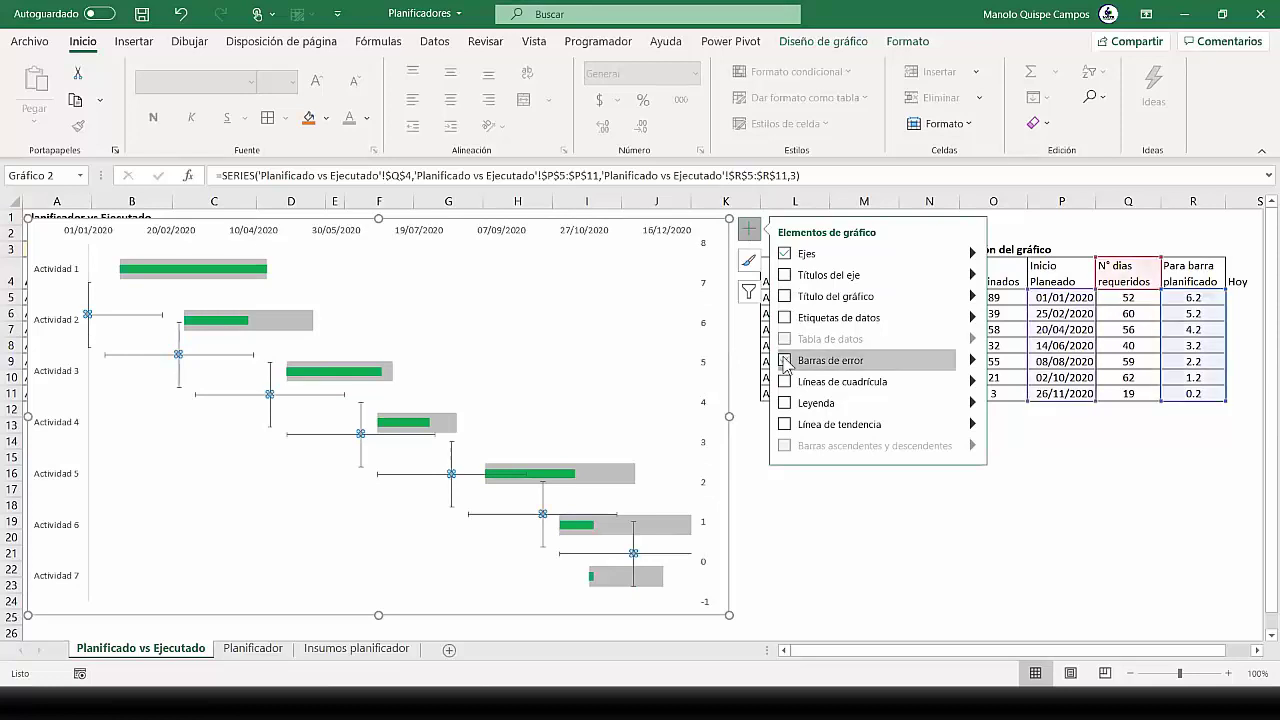
left_click(785, 361)
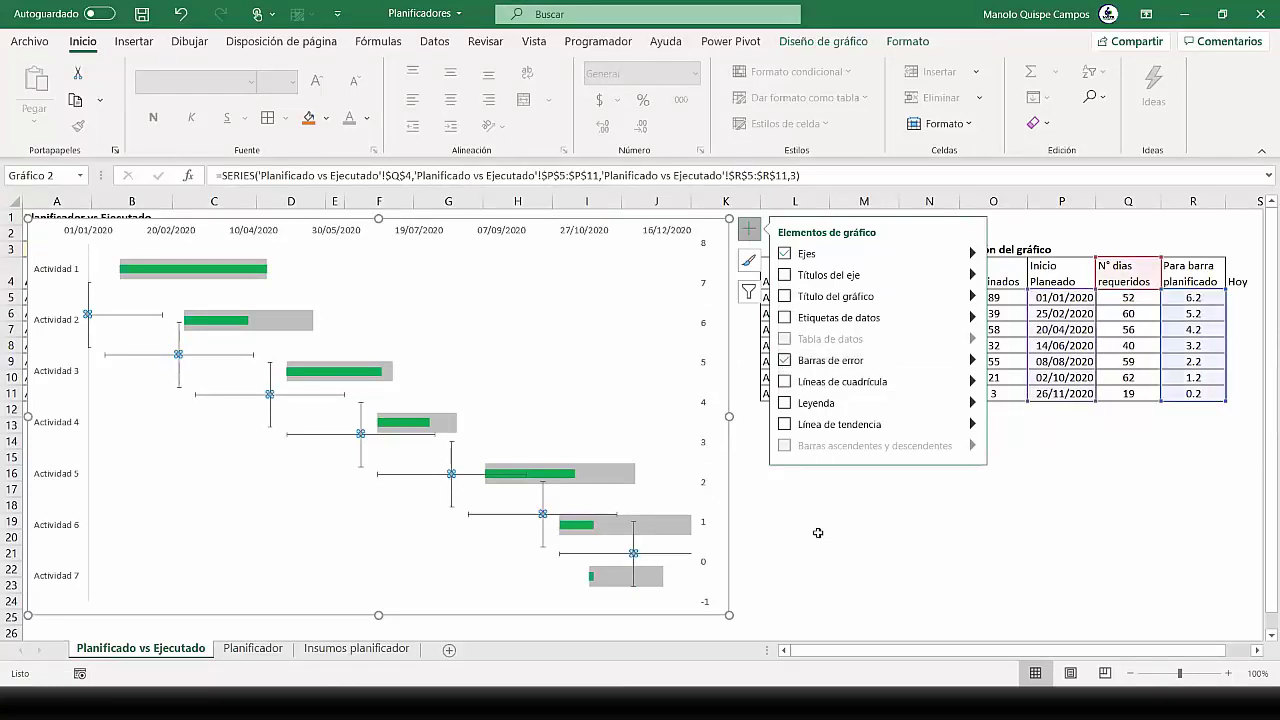
left_click(817, 535)
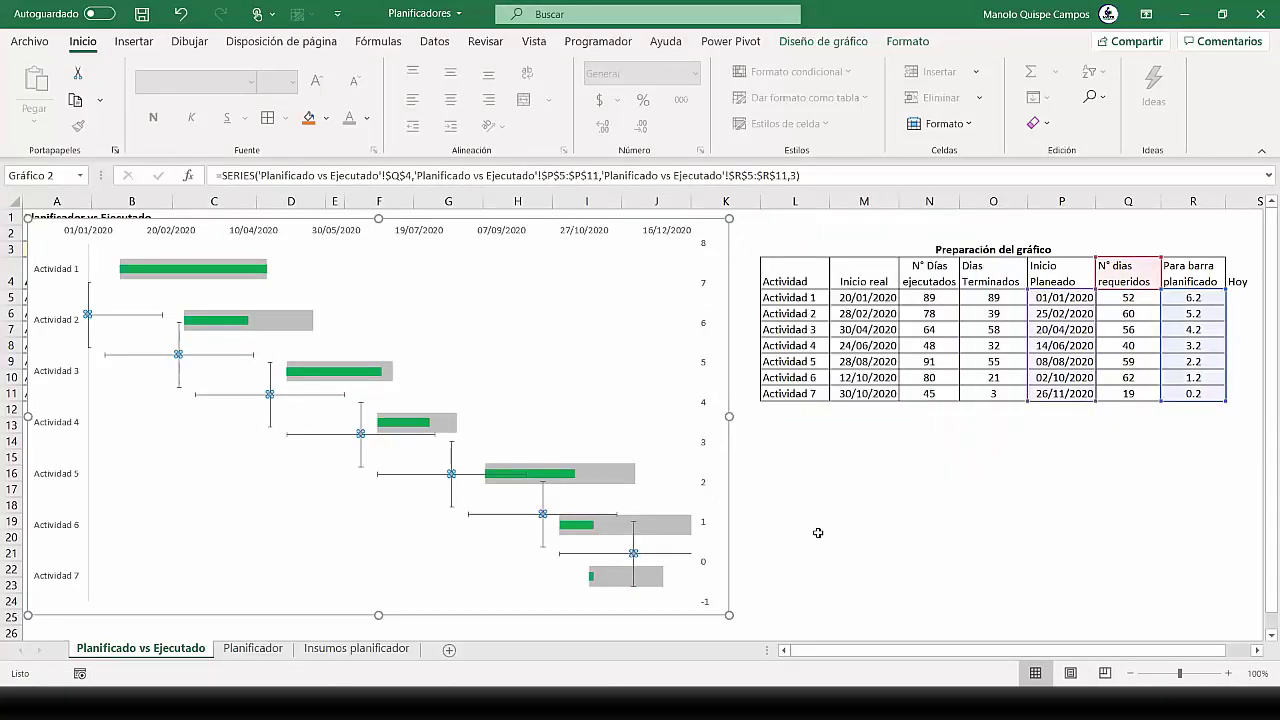
left_click(547, 508)
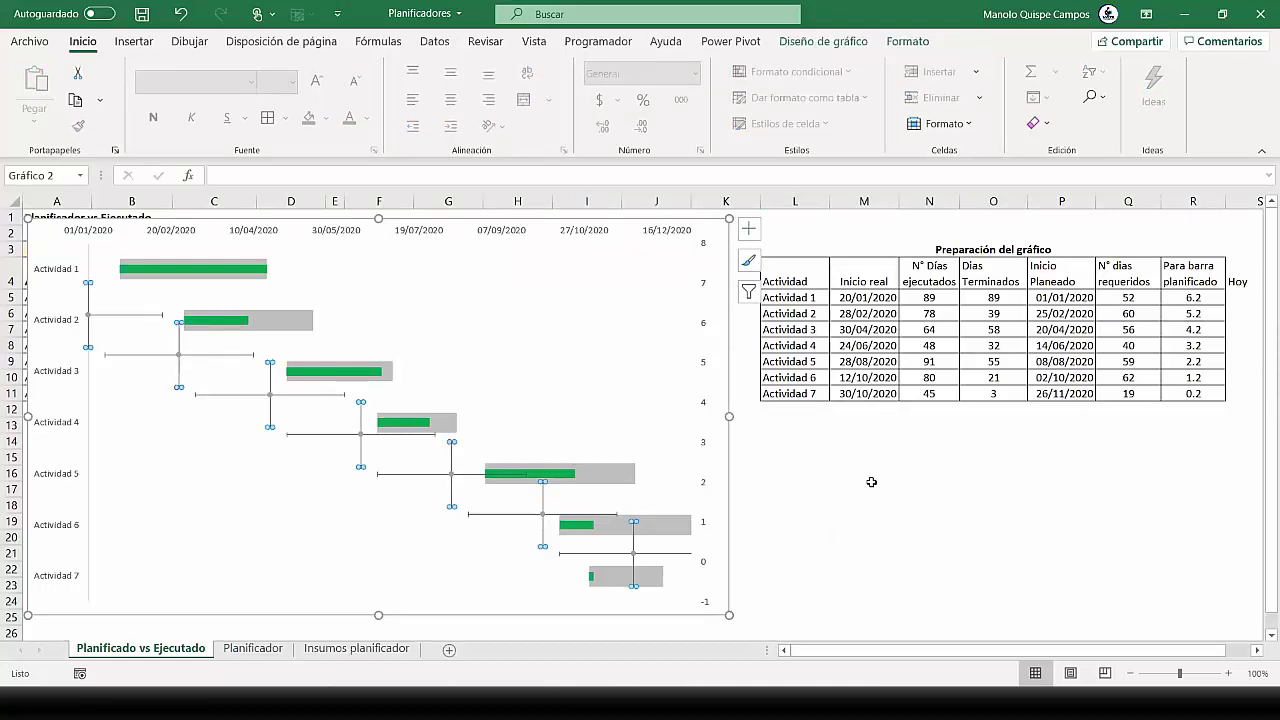
key("Delete")
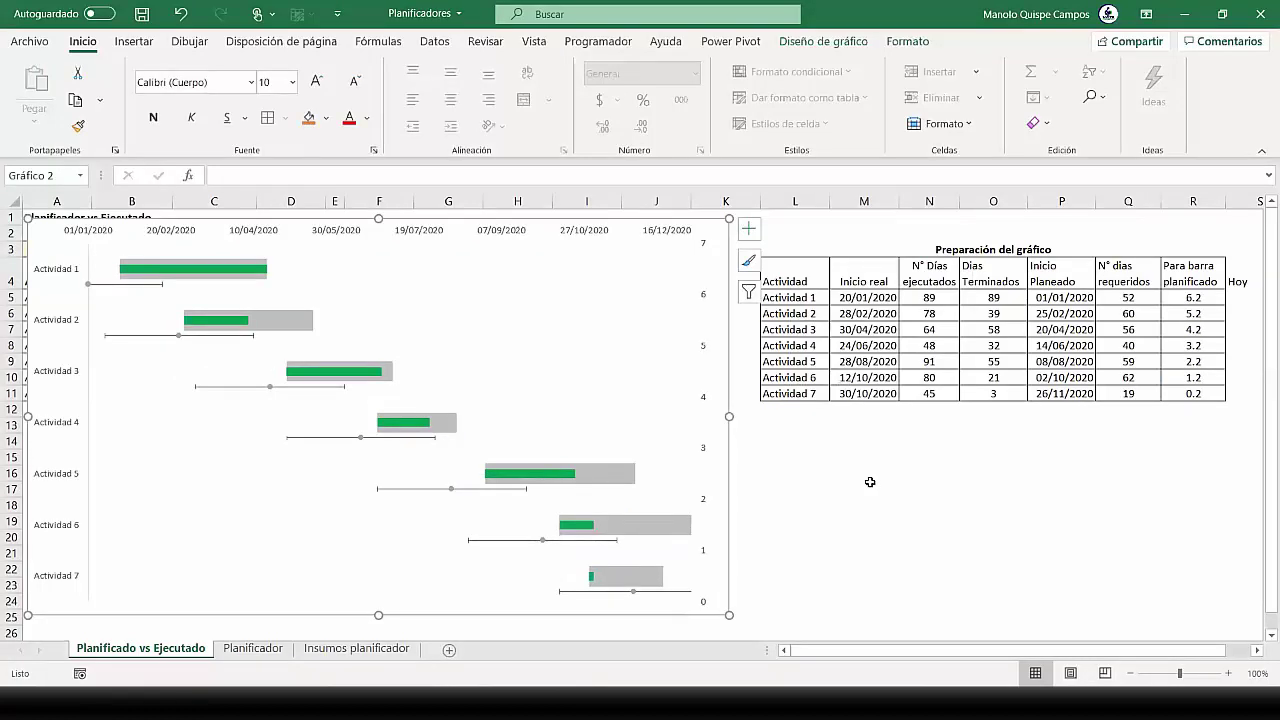
Format the horizontal error bars with direction Más and end style Sin remate
left_click(496, 545)
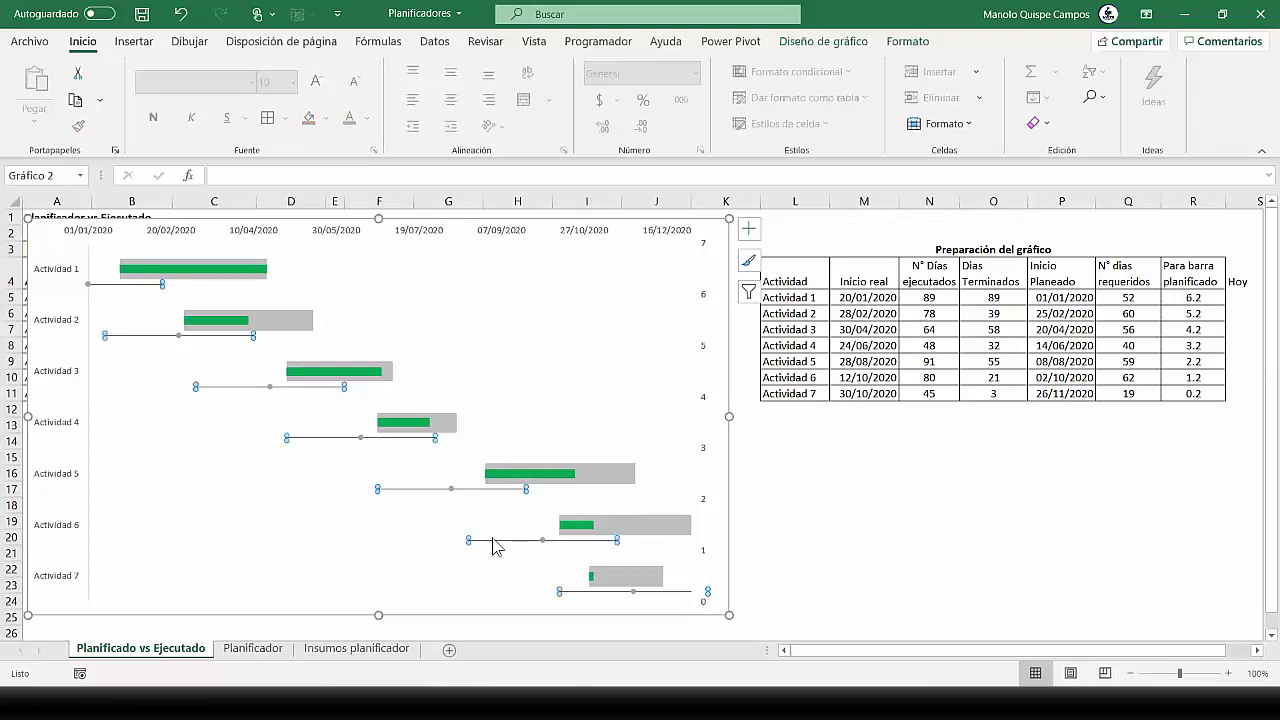
right_click(496, 545)
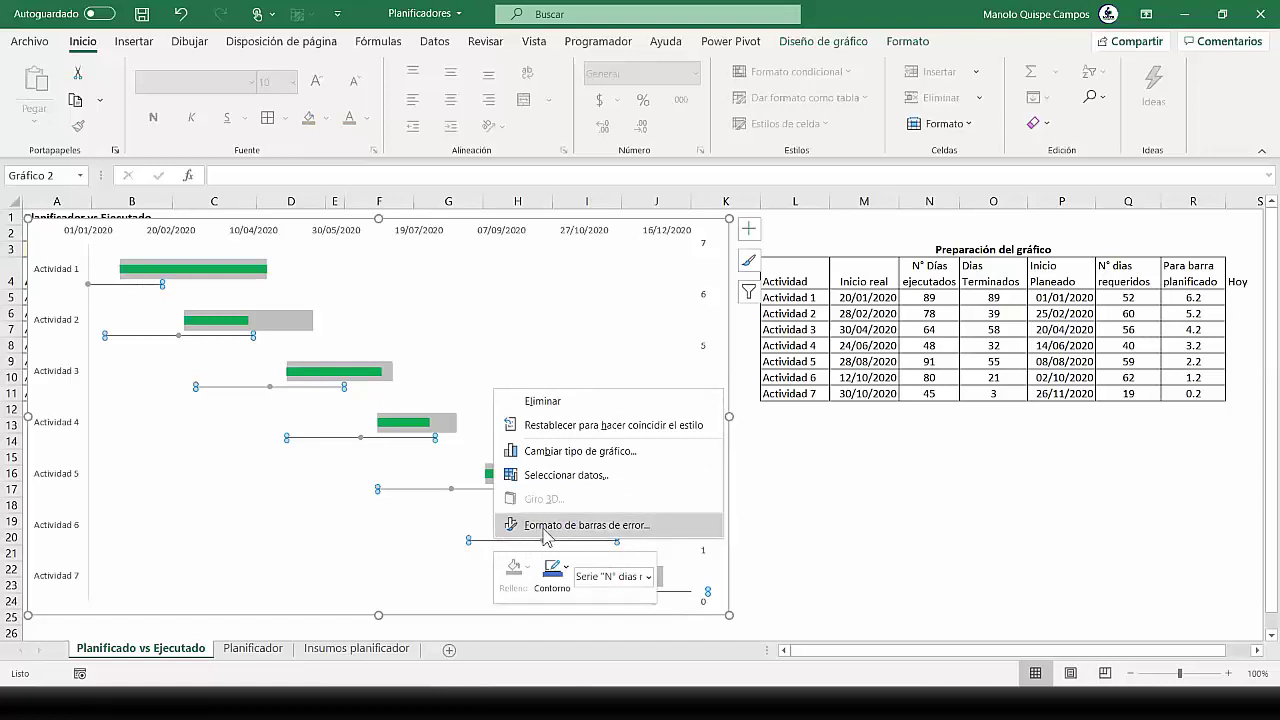
key("Escape")
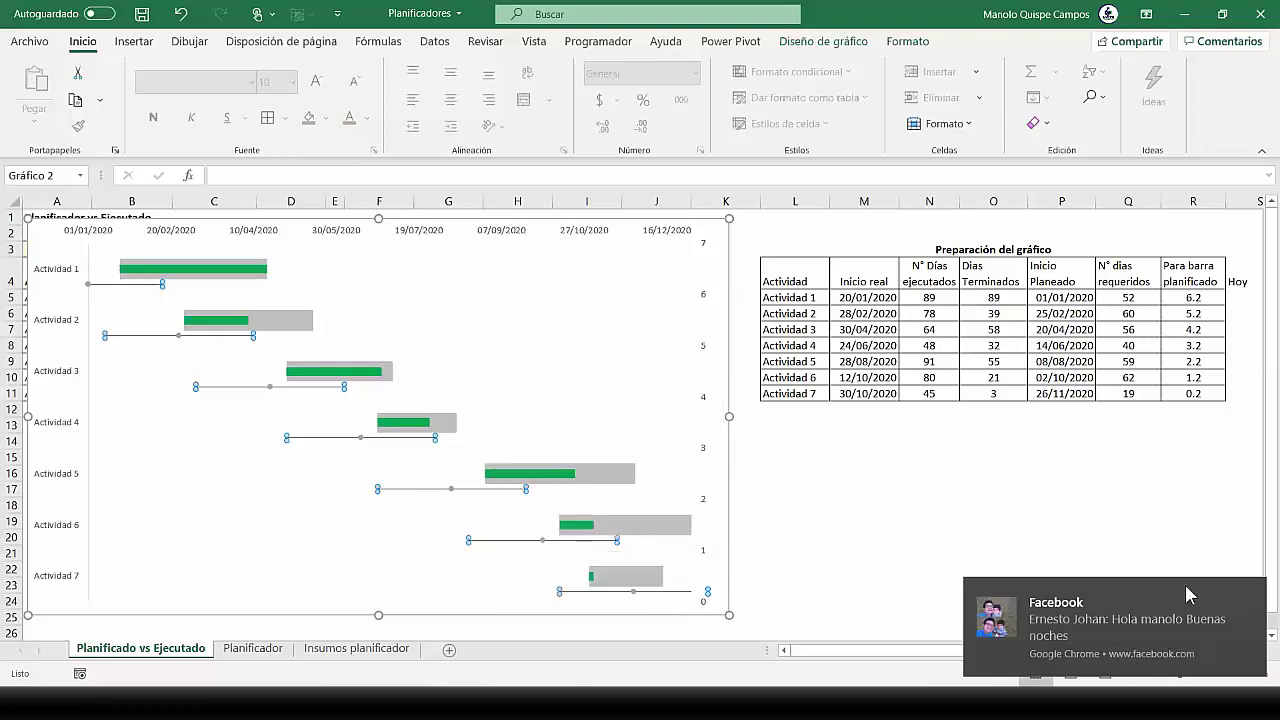
left_click(1254, 590)
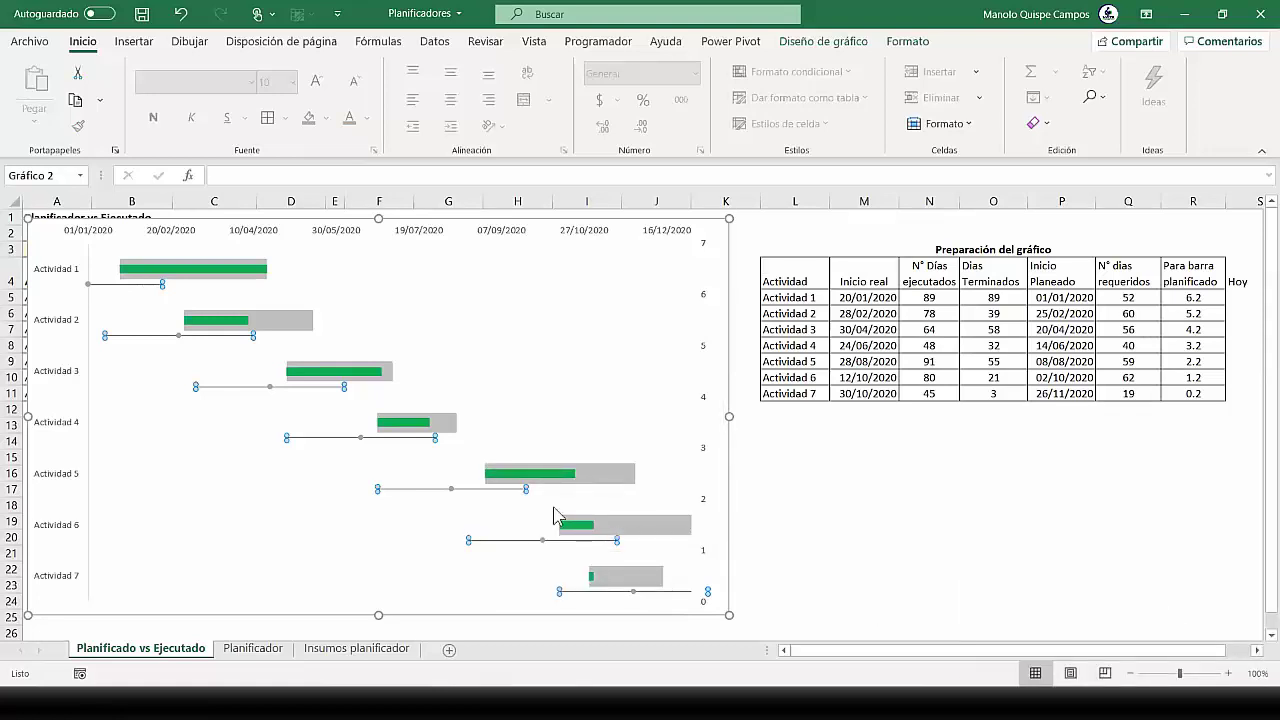
left_click(1257, 611)
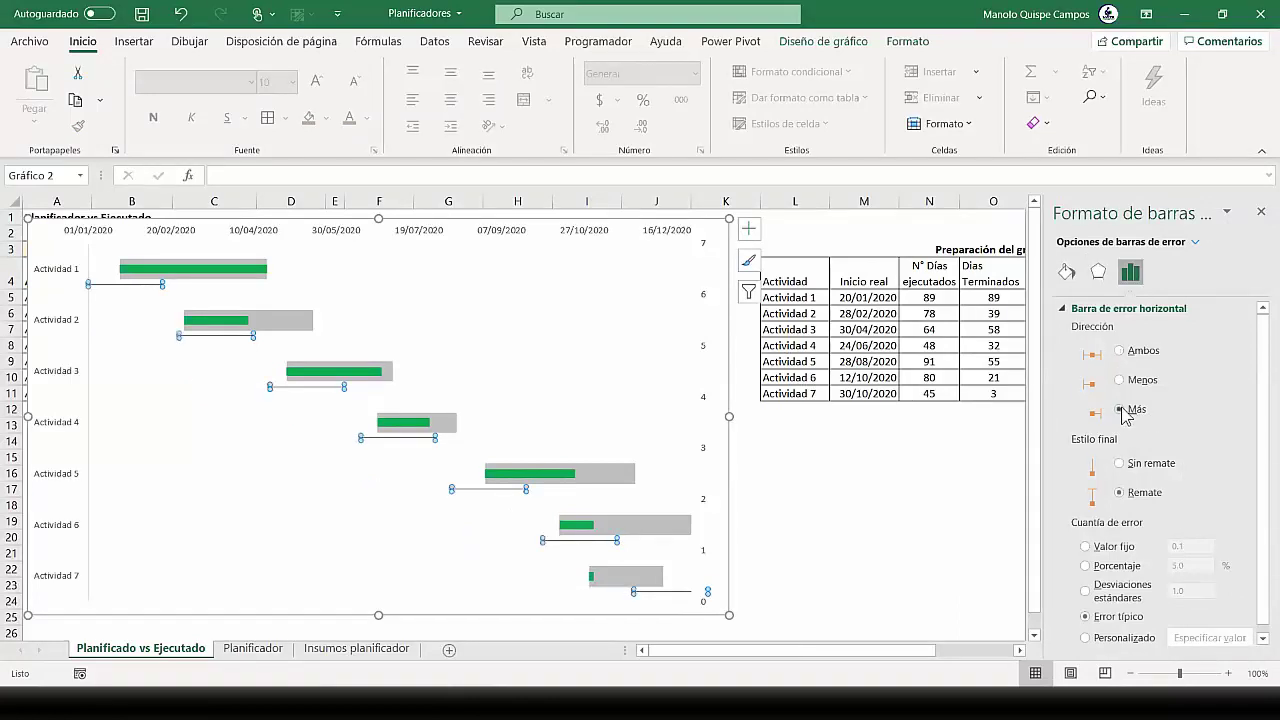
left_click(1122, 465)
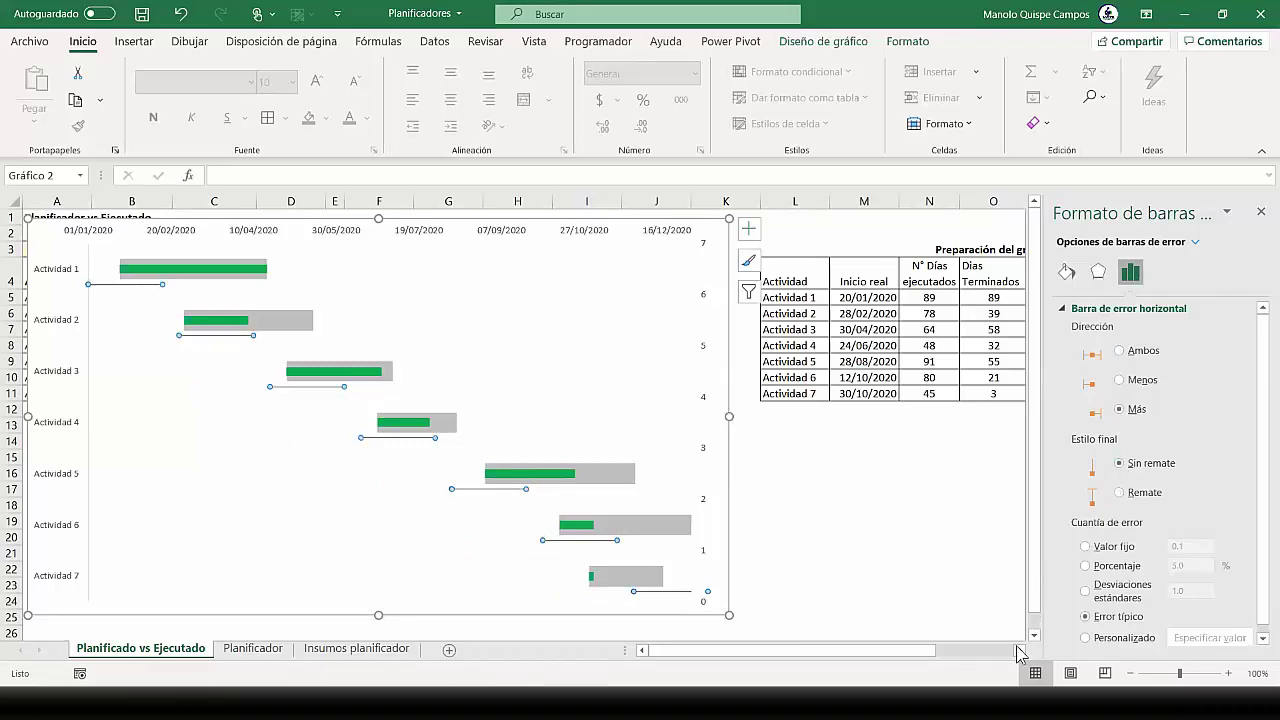
Set a custom positive error value for the horizontal error bars from the N° dias requeridos range Q5:Q11 and accept it
left_click(1019, 652)
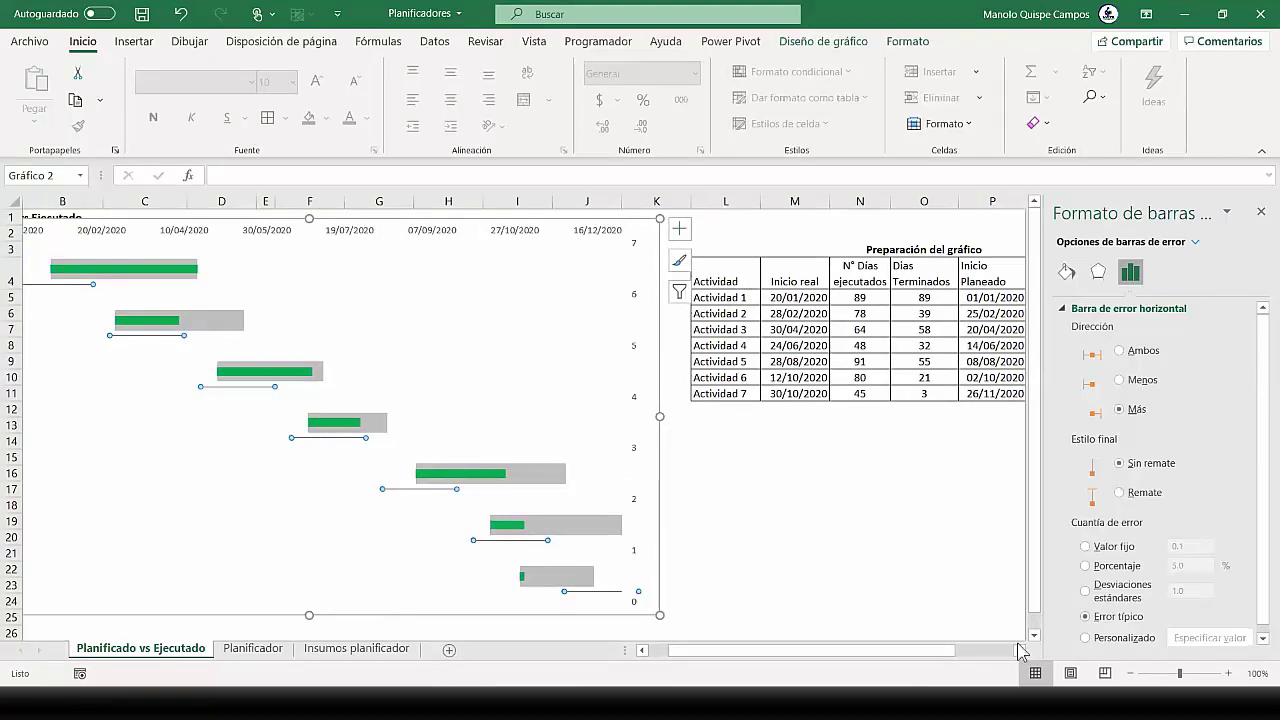
left_click(1019, 650)
left_click(1019, 650)
left_click(1019, 650)
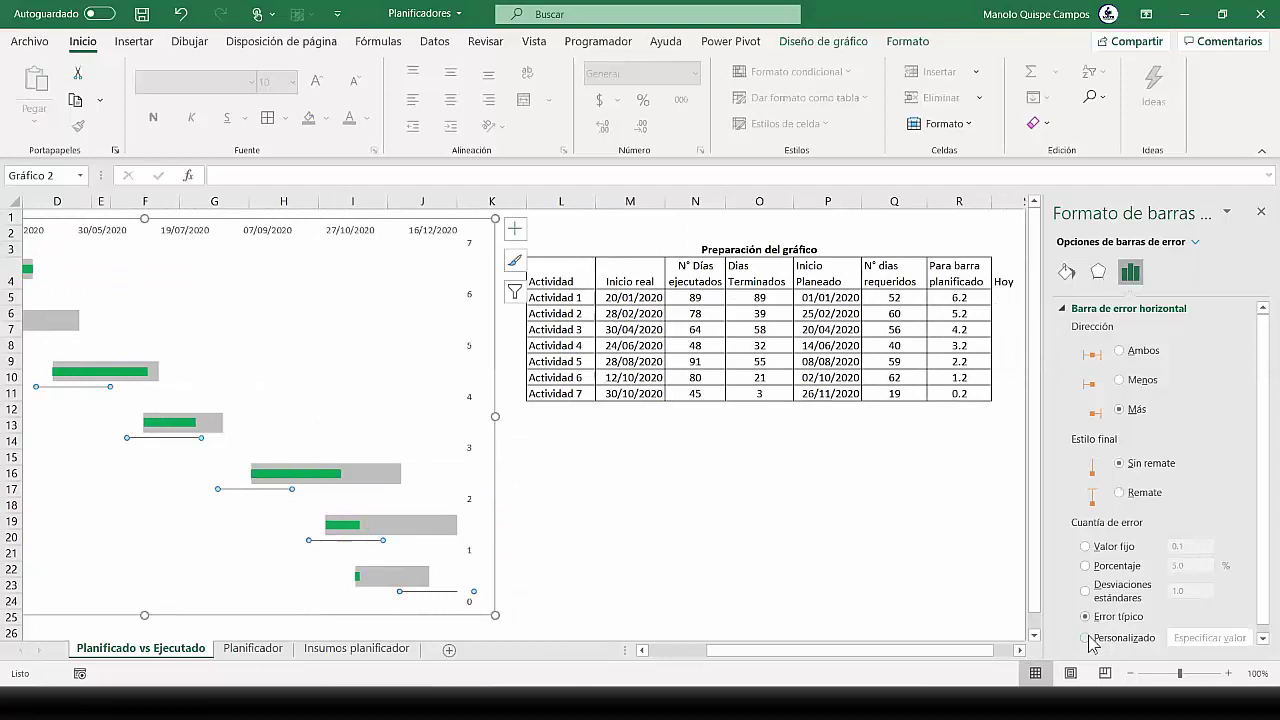
left_click(1087, 638)
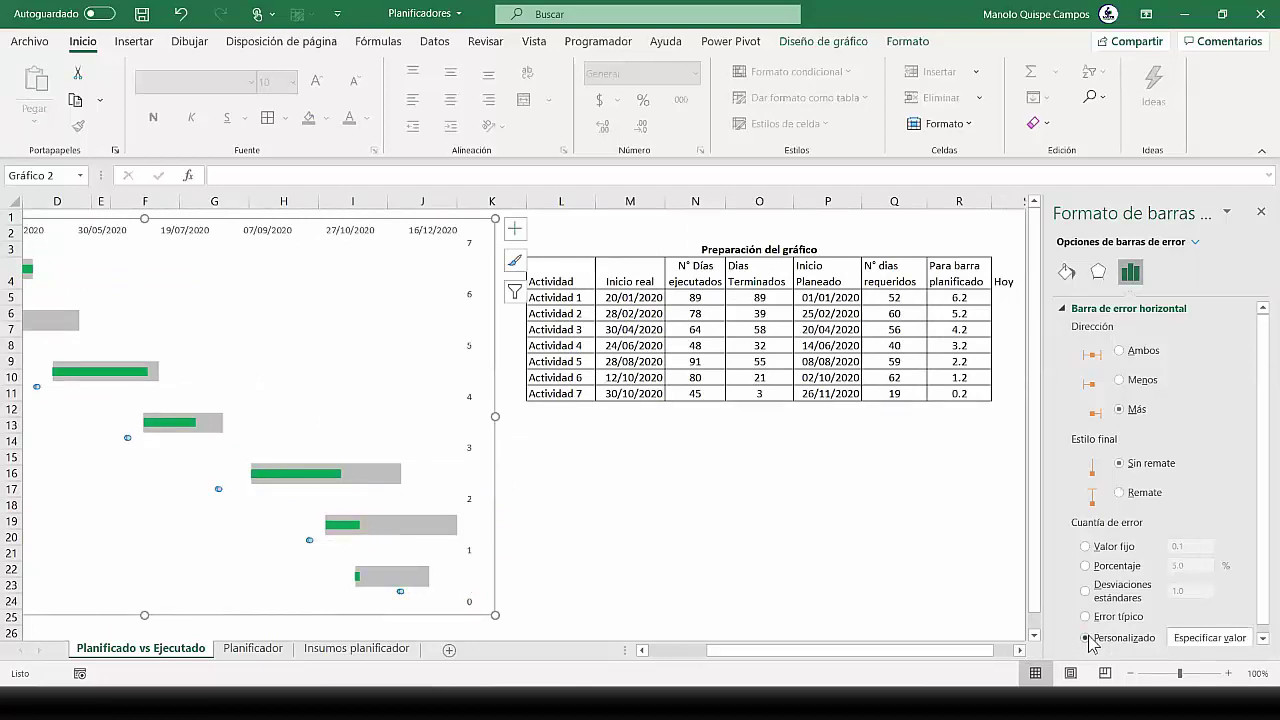
left_click(1201, 639)
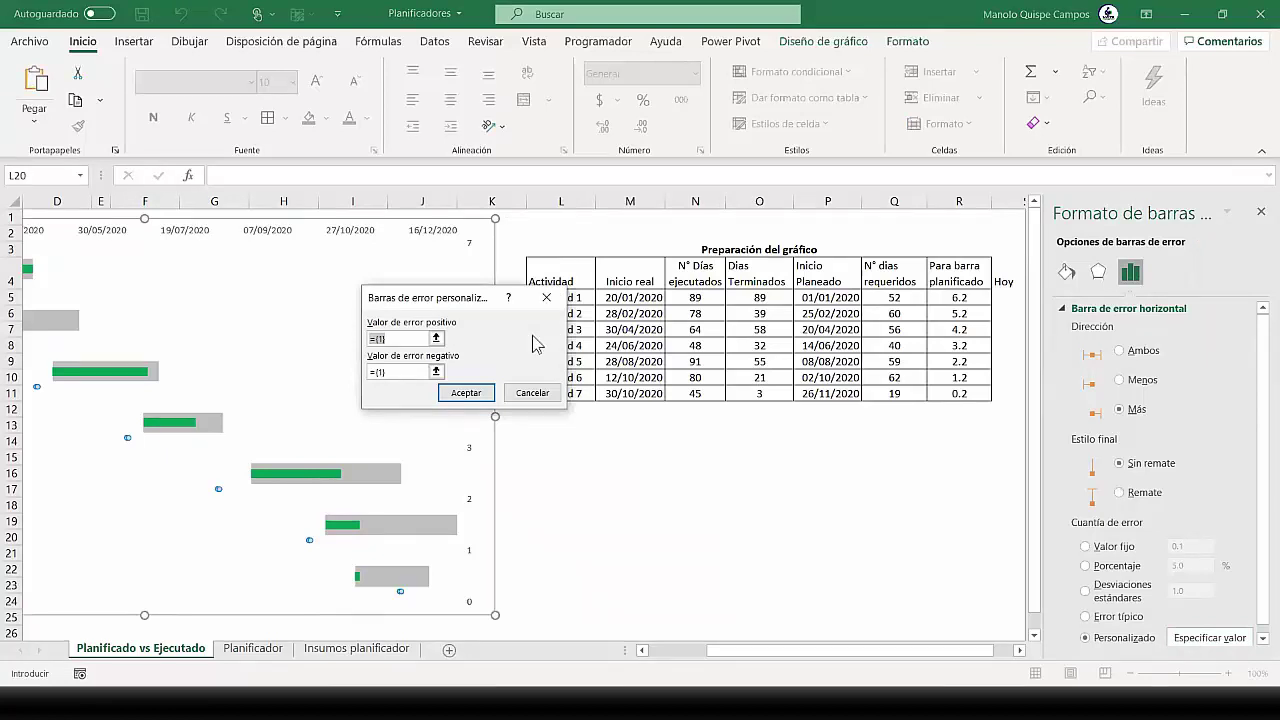
left_click(436, 338)
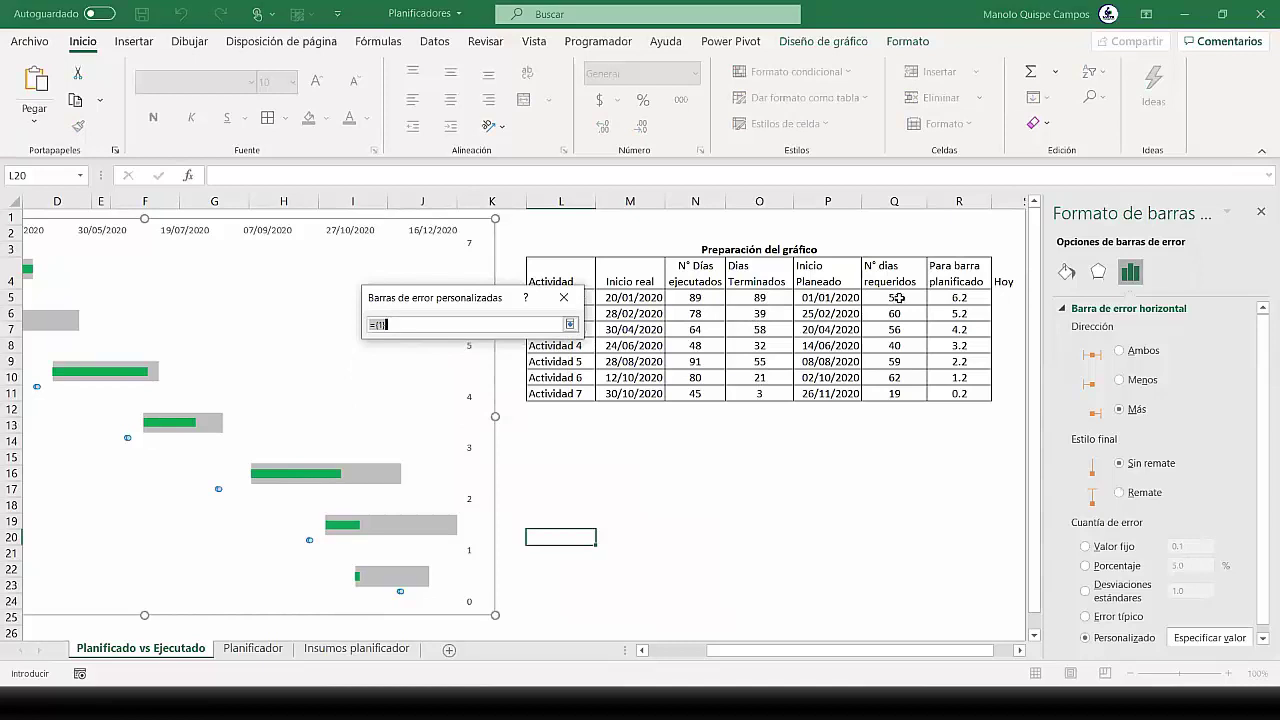
left_click_drag(899, 297, 901, 393)
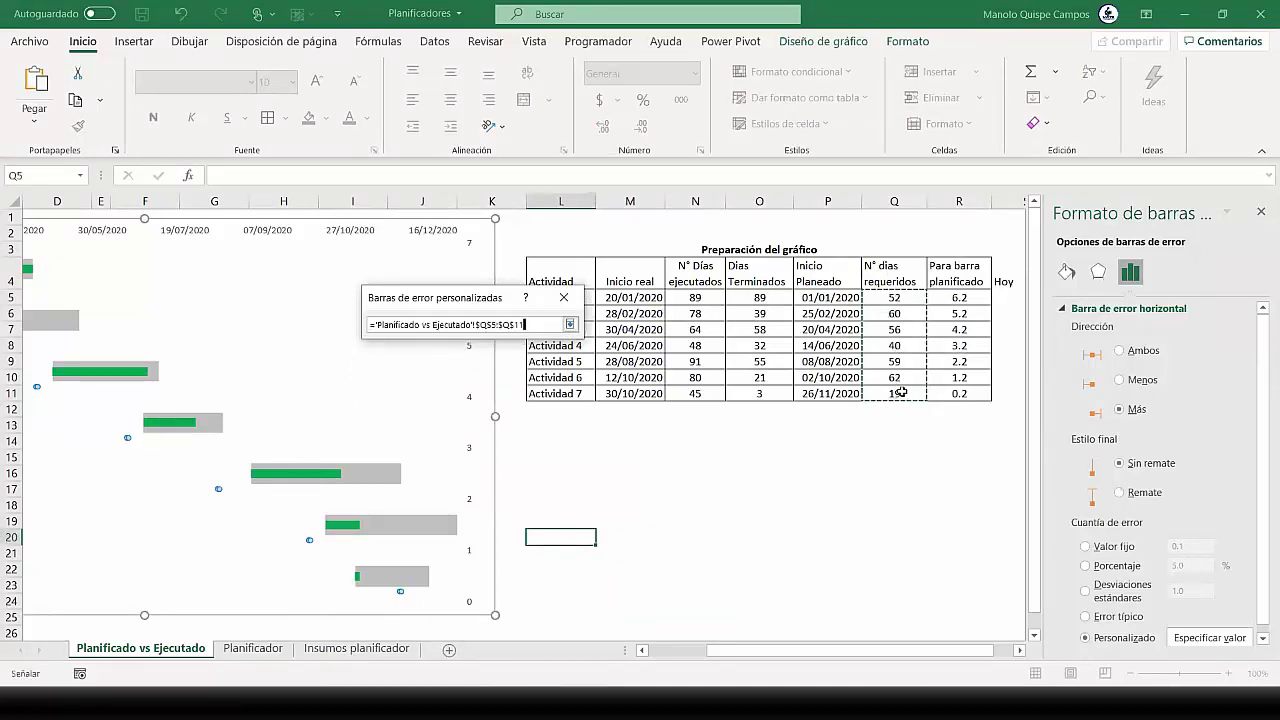
key("Return")
key("Return")
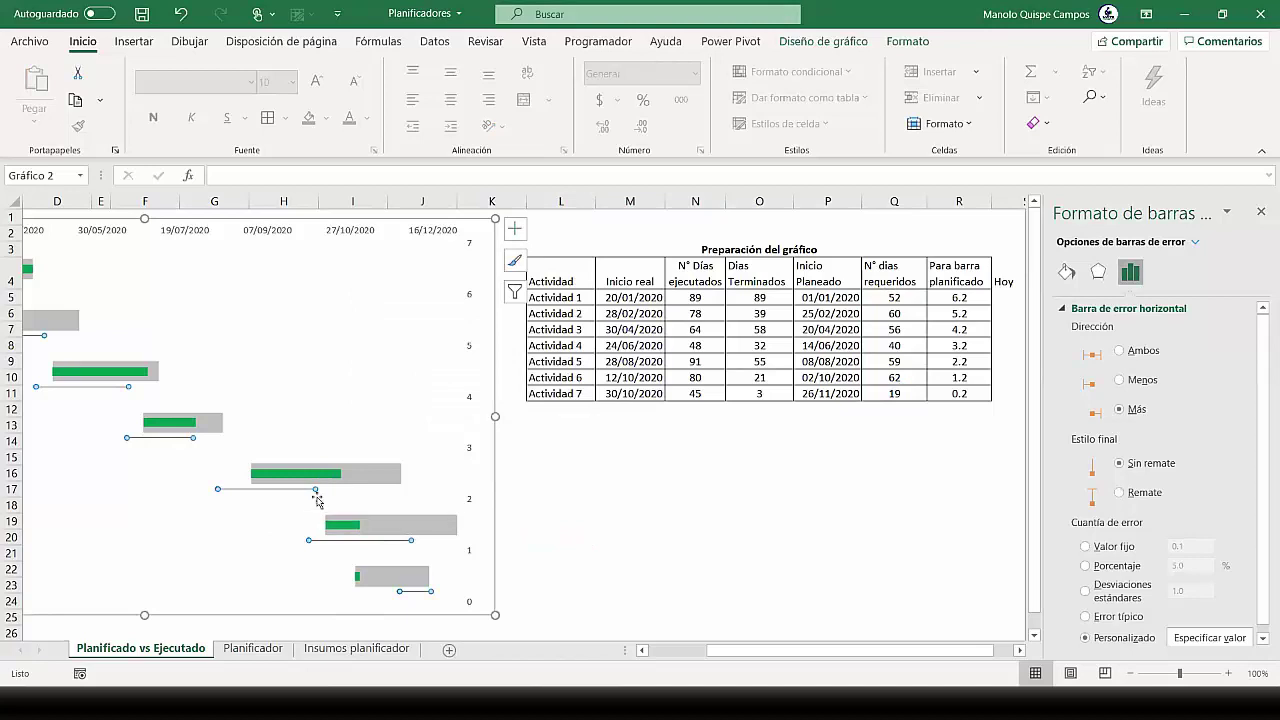
Format the horizontal error bar lines in dark red with a width of 4 pt
left_click(1067, 272)
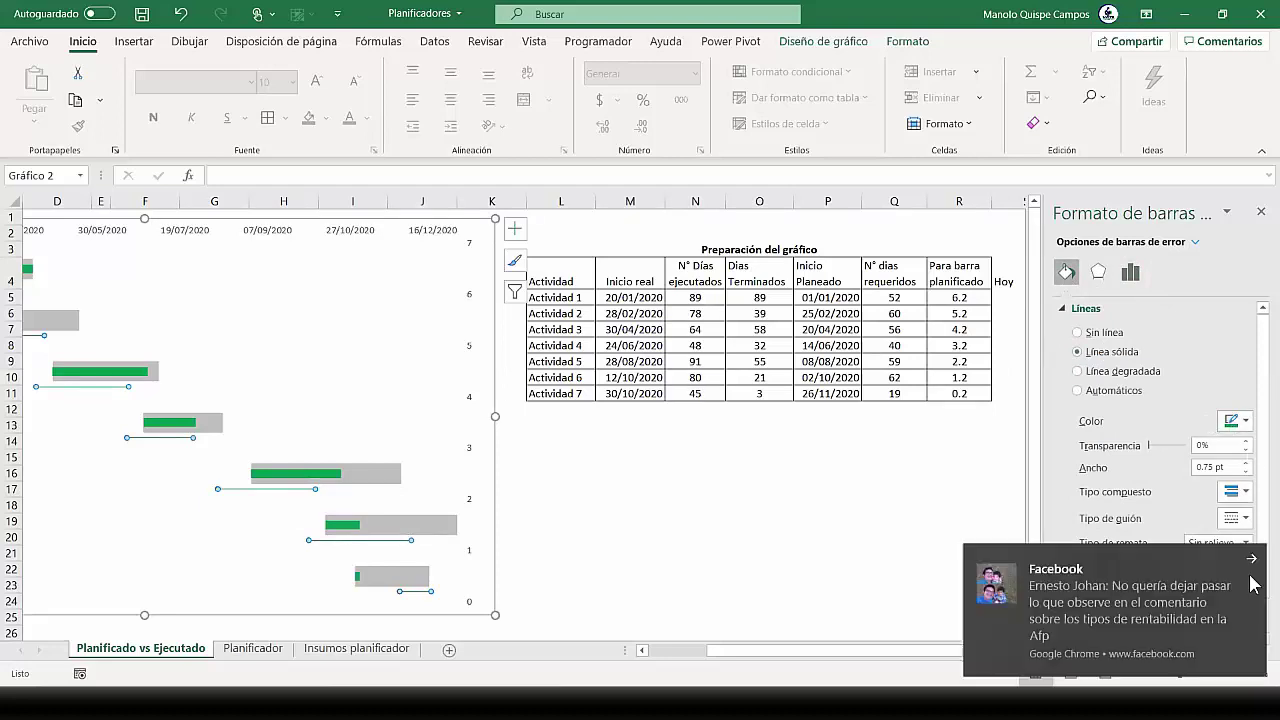
left_click(1240, 421)
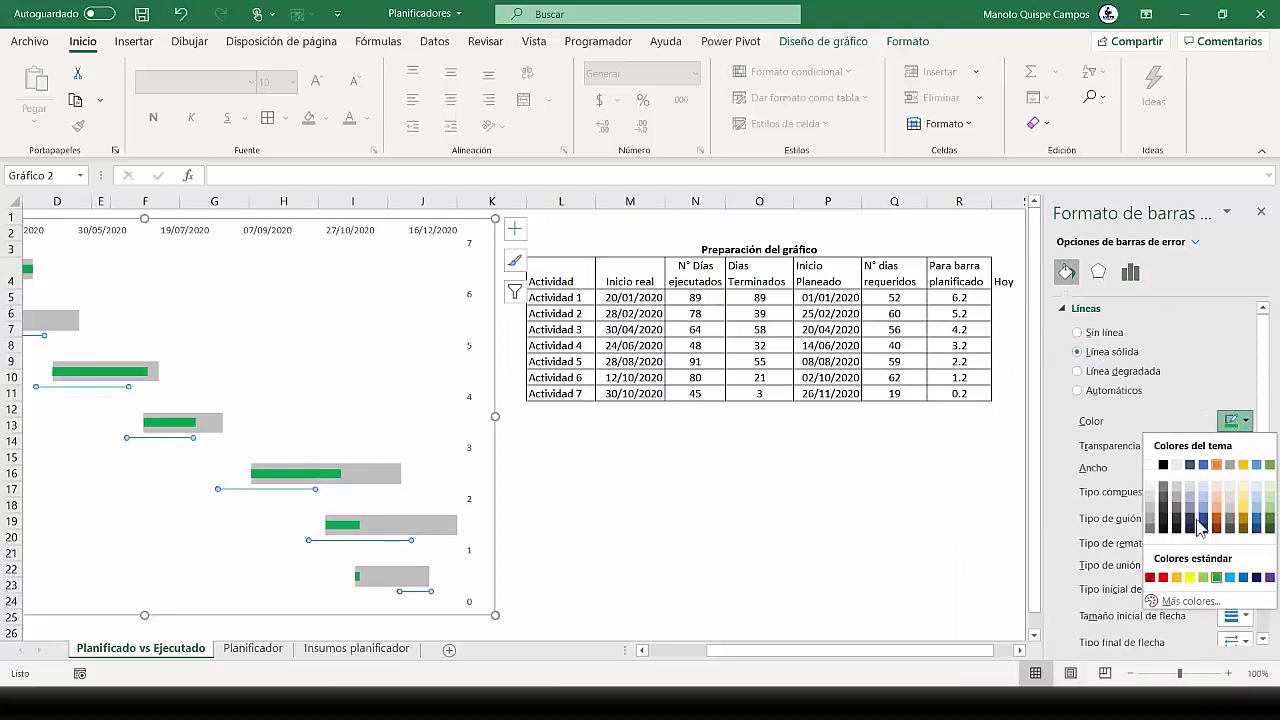
left_click(1163, 578)
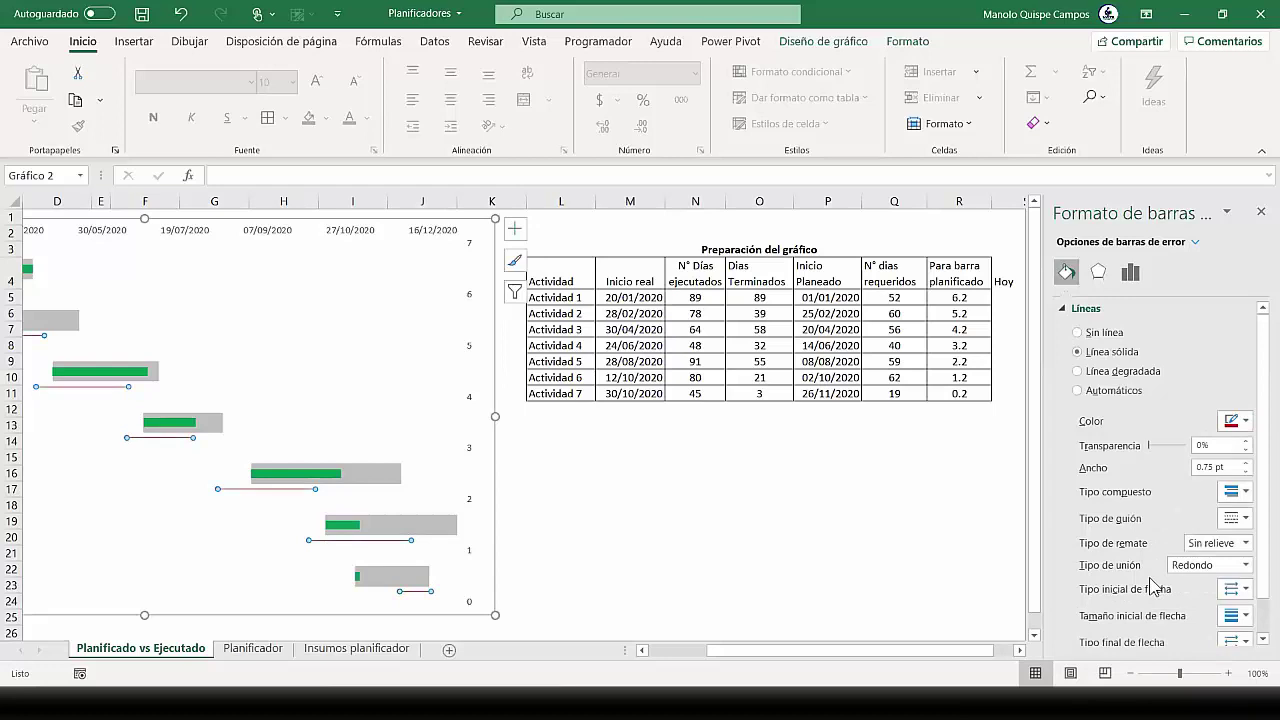
left_click(1228, 466)
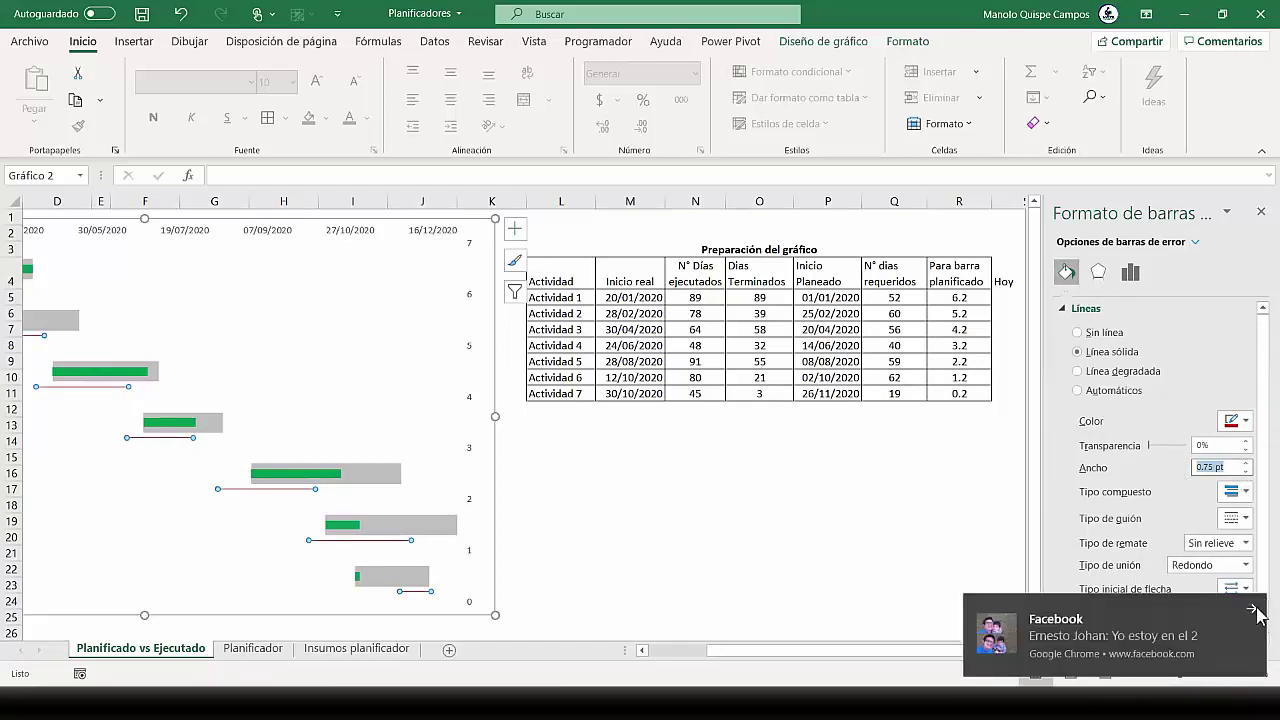
left_click(1228, 467)
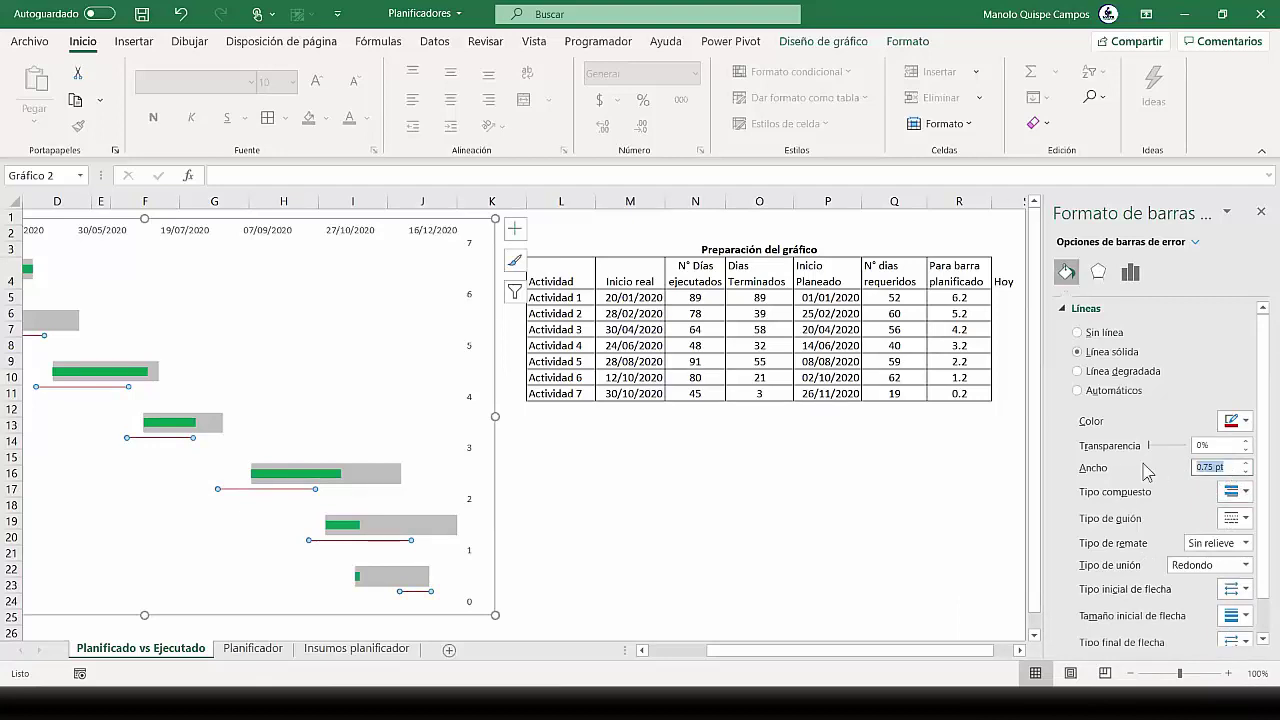
type("4")
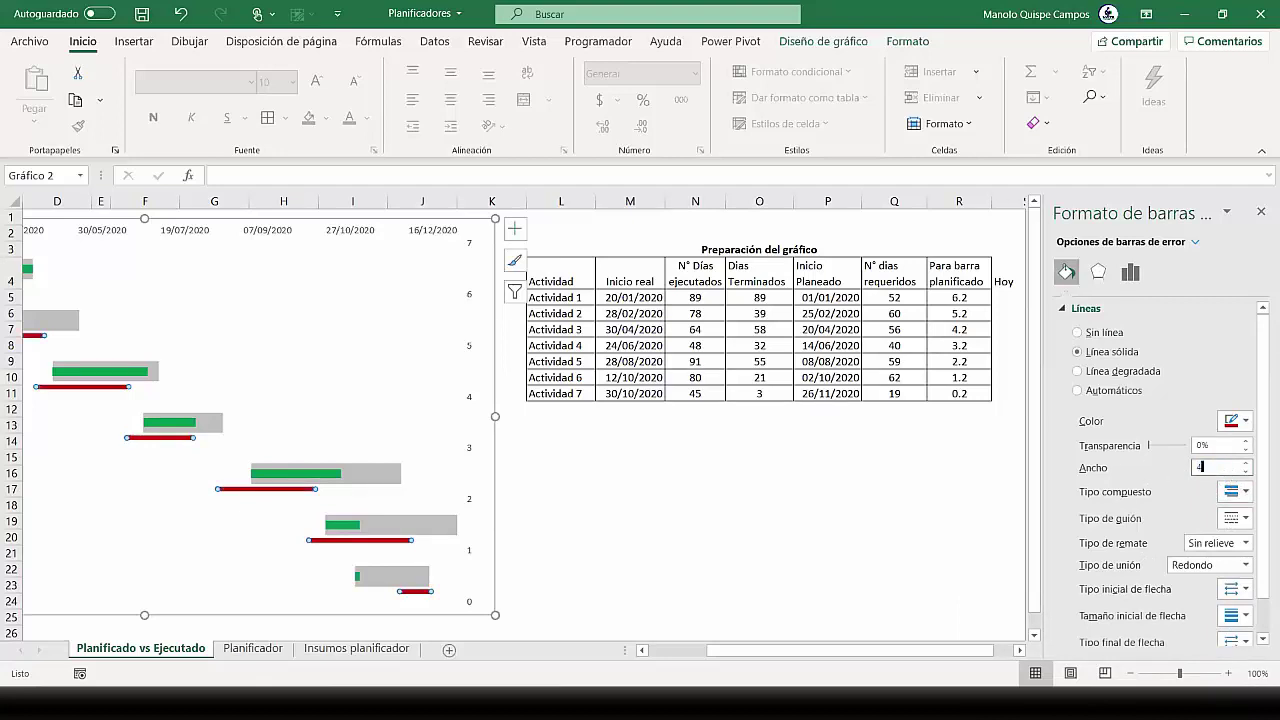
left_click(805, 504)
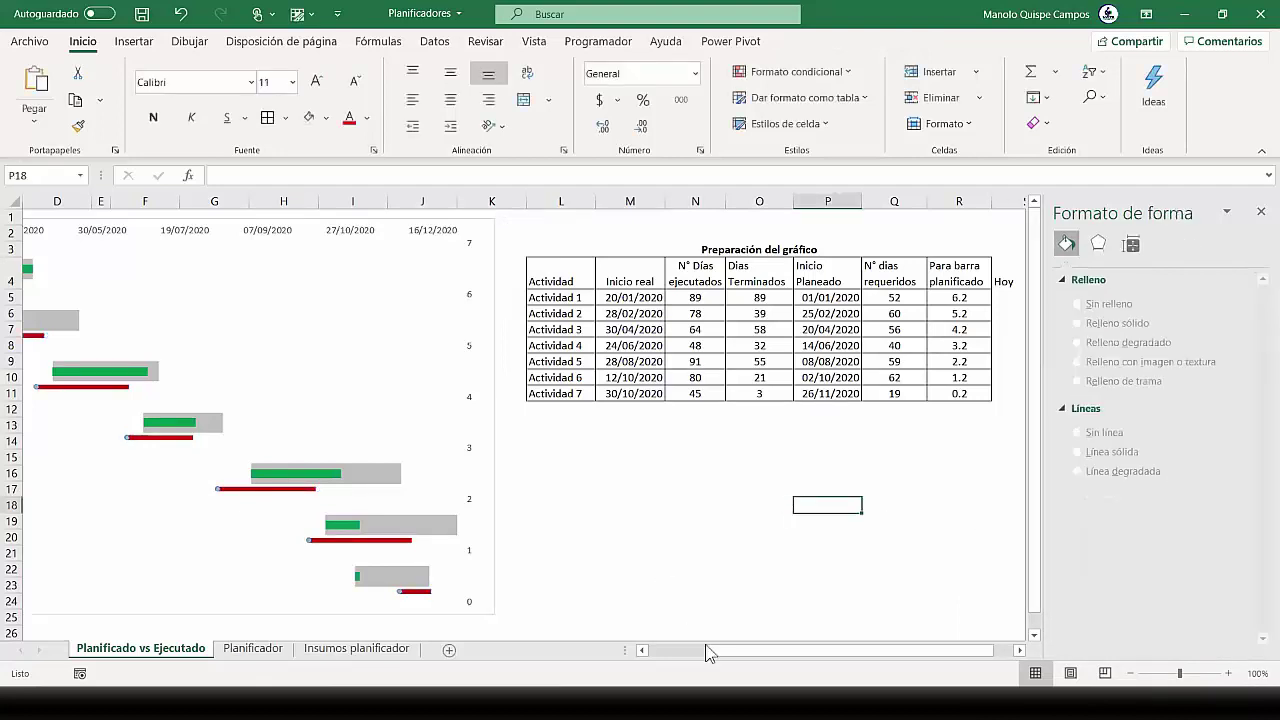
Set the marker option of the N° dias requeridos scatter series to Ninguno so only its error bars remain
left_click_drag(714, 658, 630, 652)
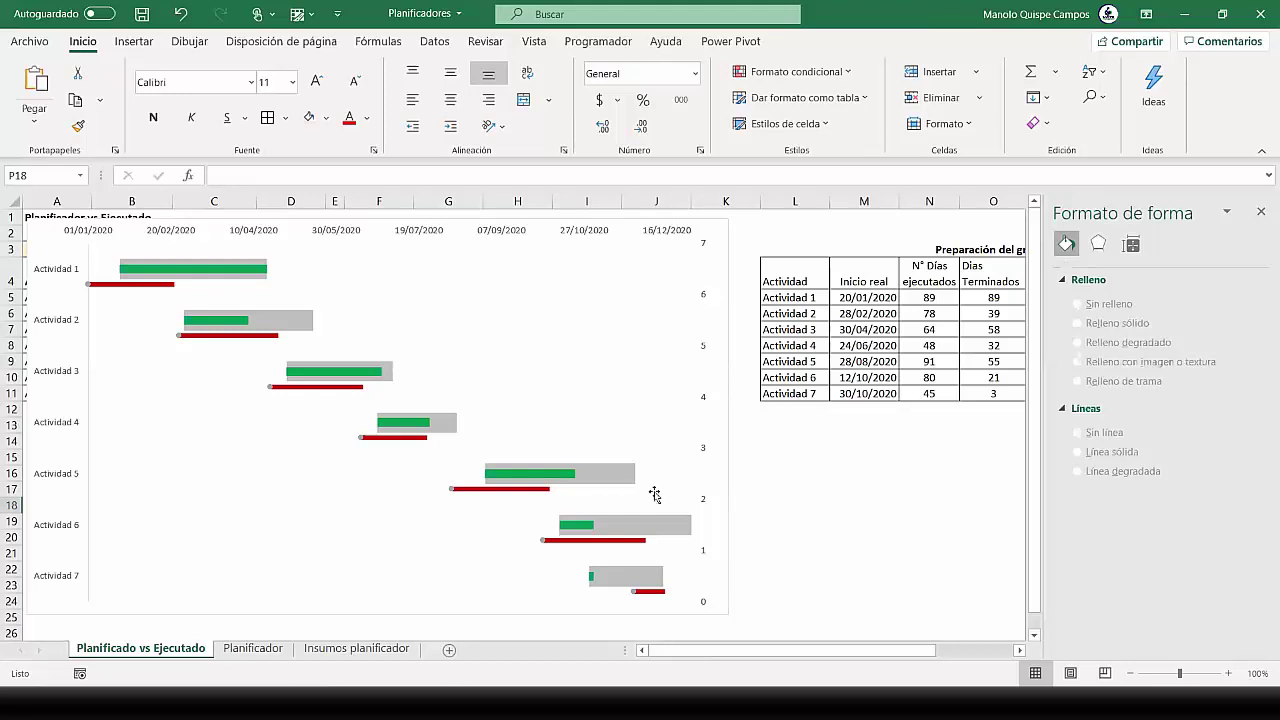
mouse_move(449, 485)
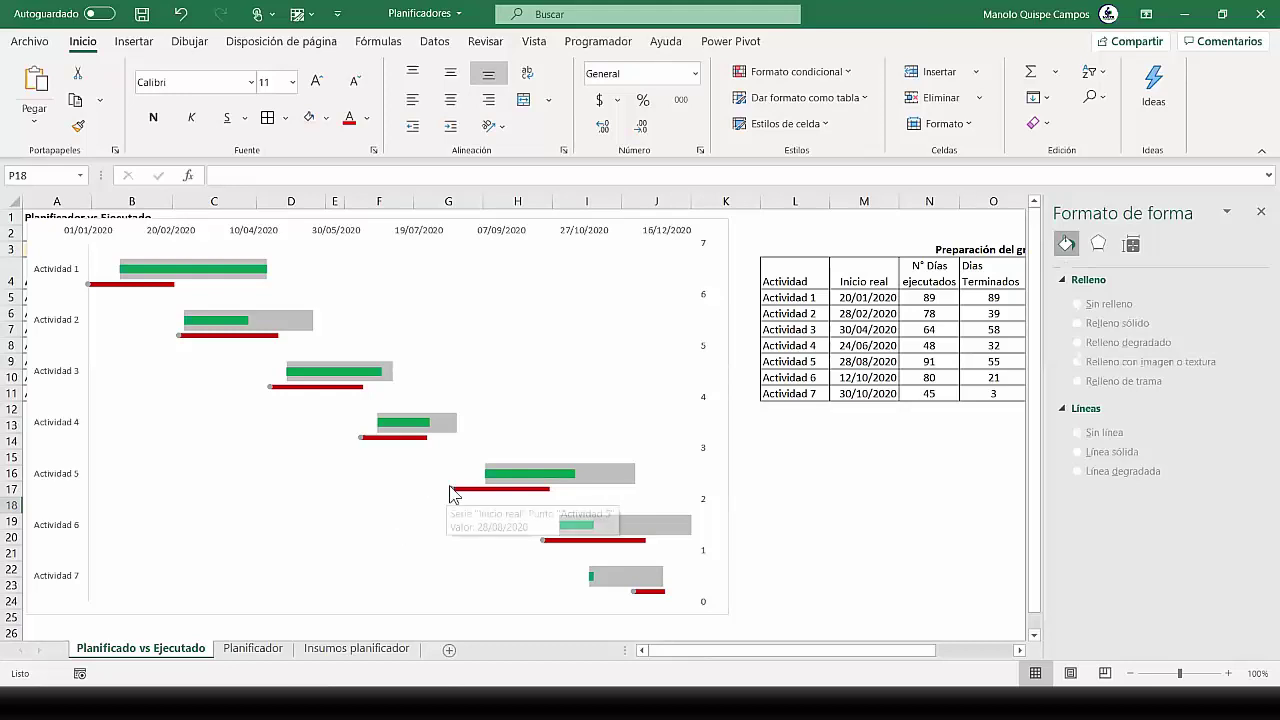
left_click(451, 489)
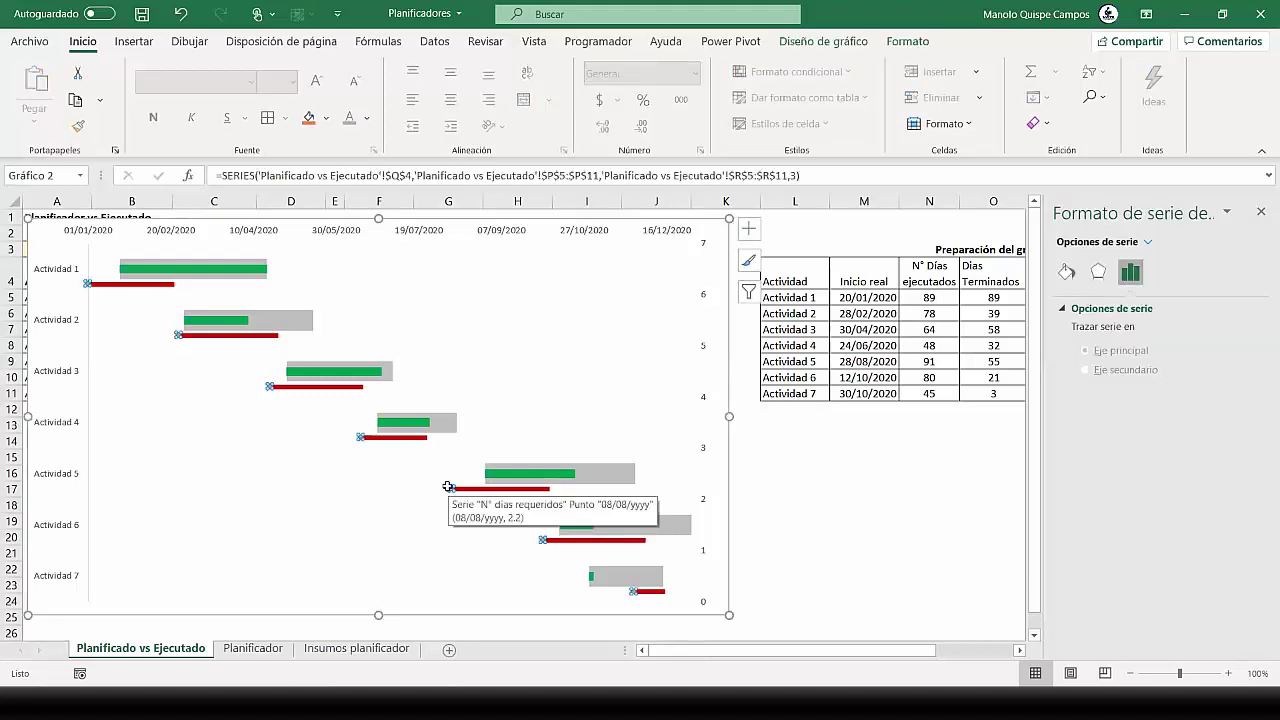
right_click(452, 487)
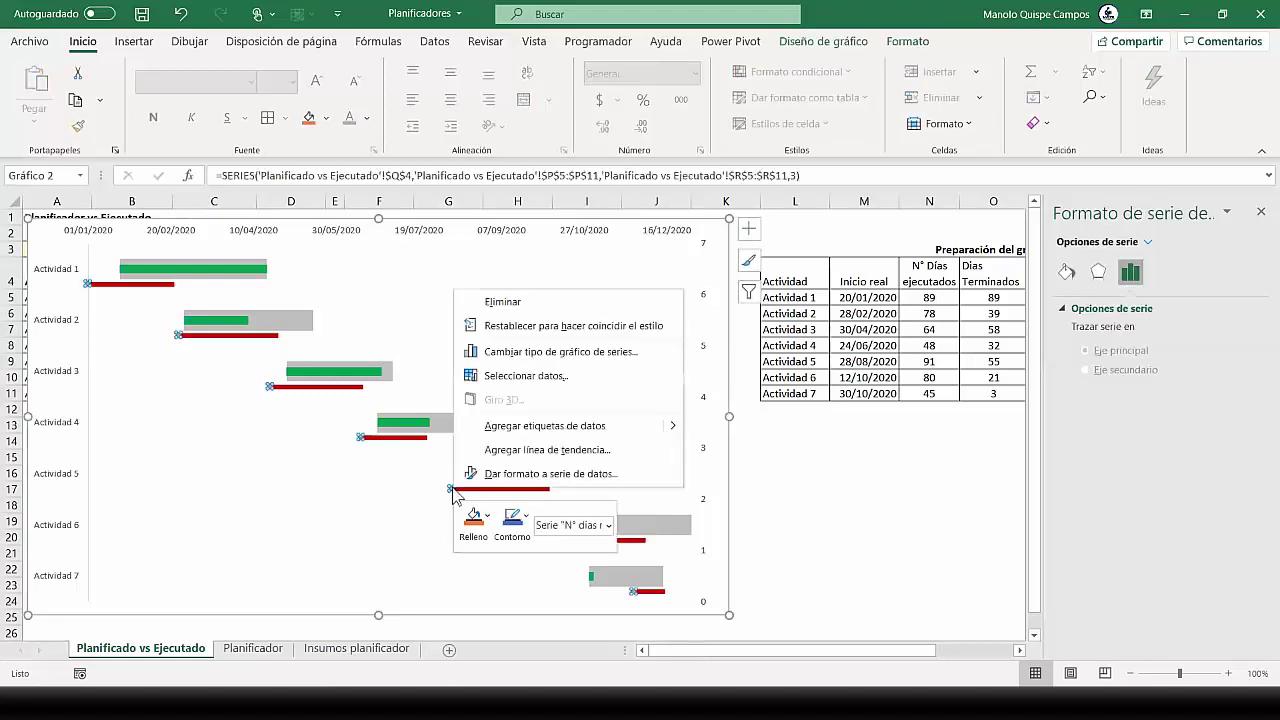
left_click(501, 474)
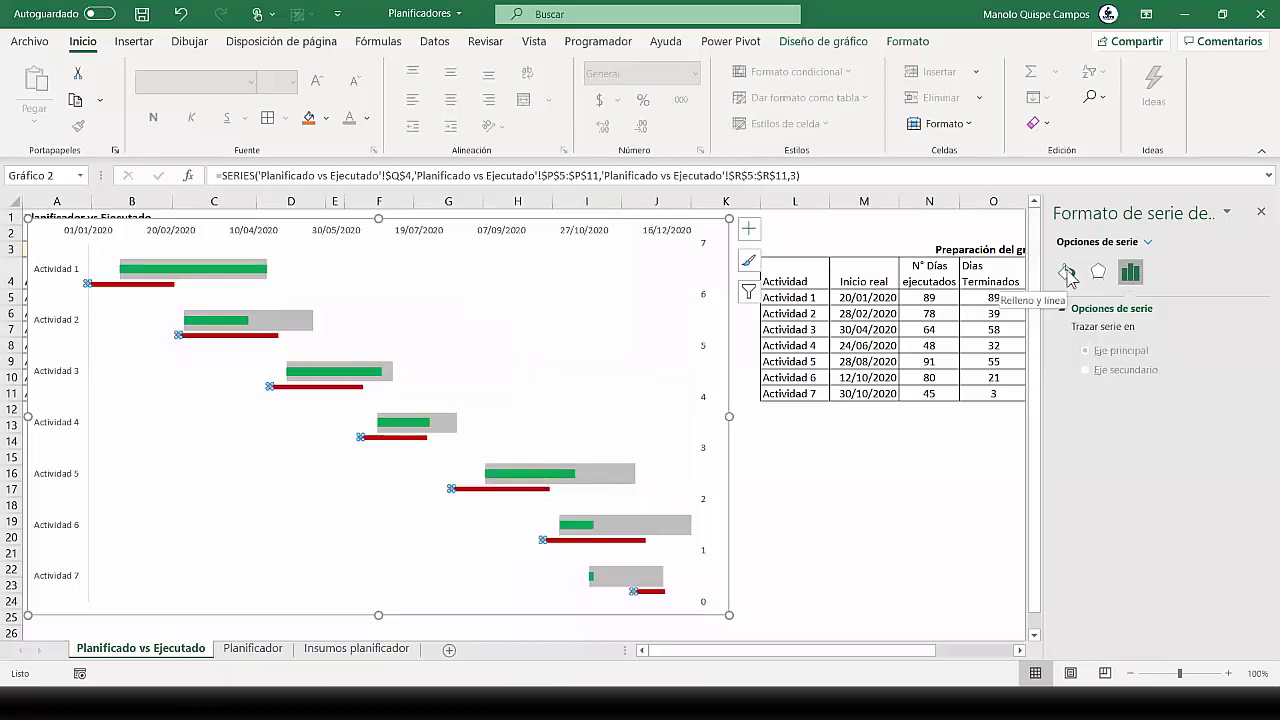
left_click(1066, 272)
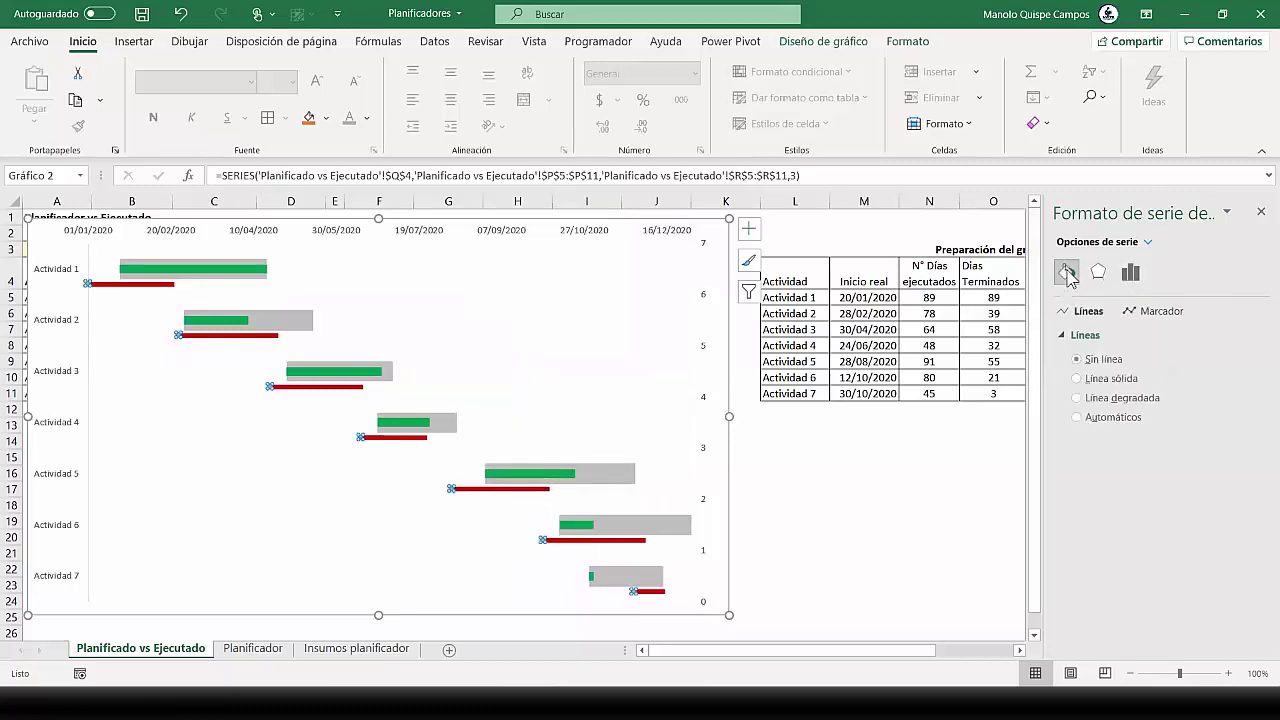
left_click(1163, 314)
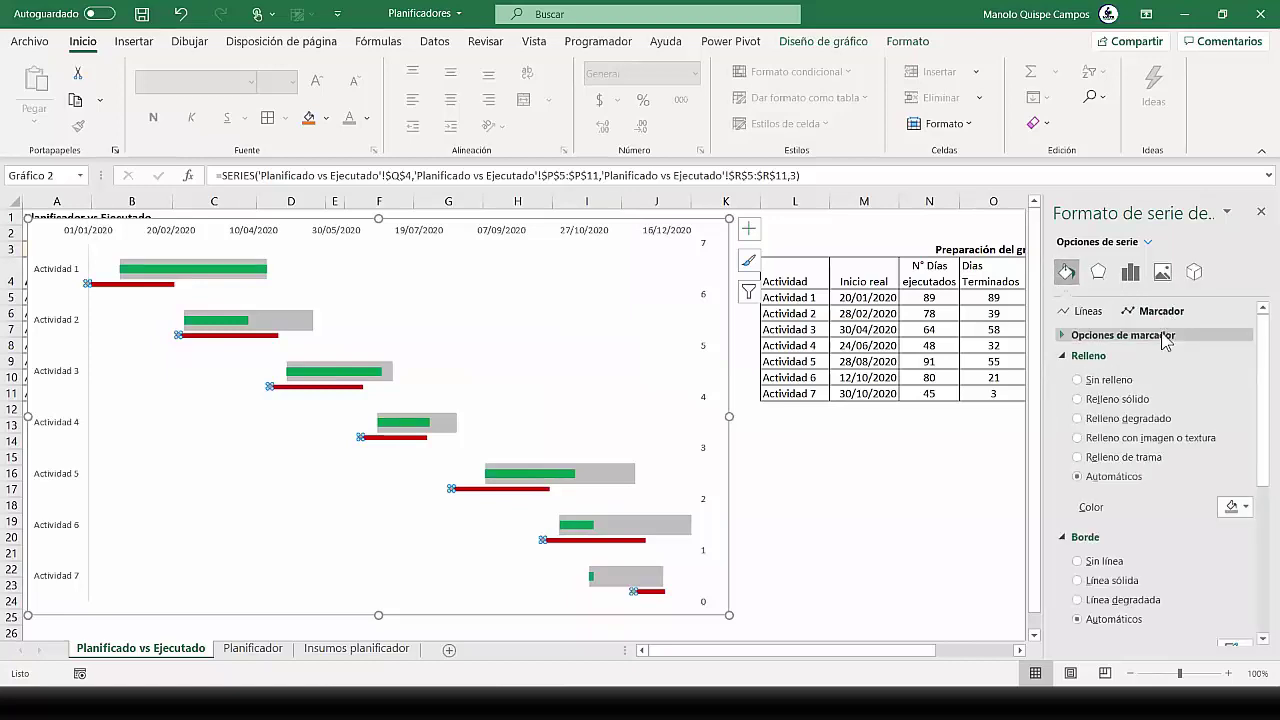
left_click(1165, 338)
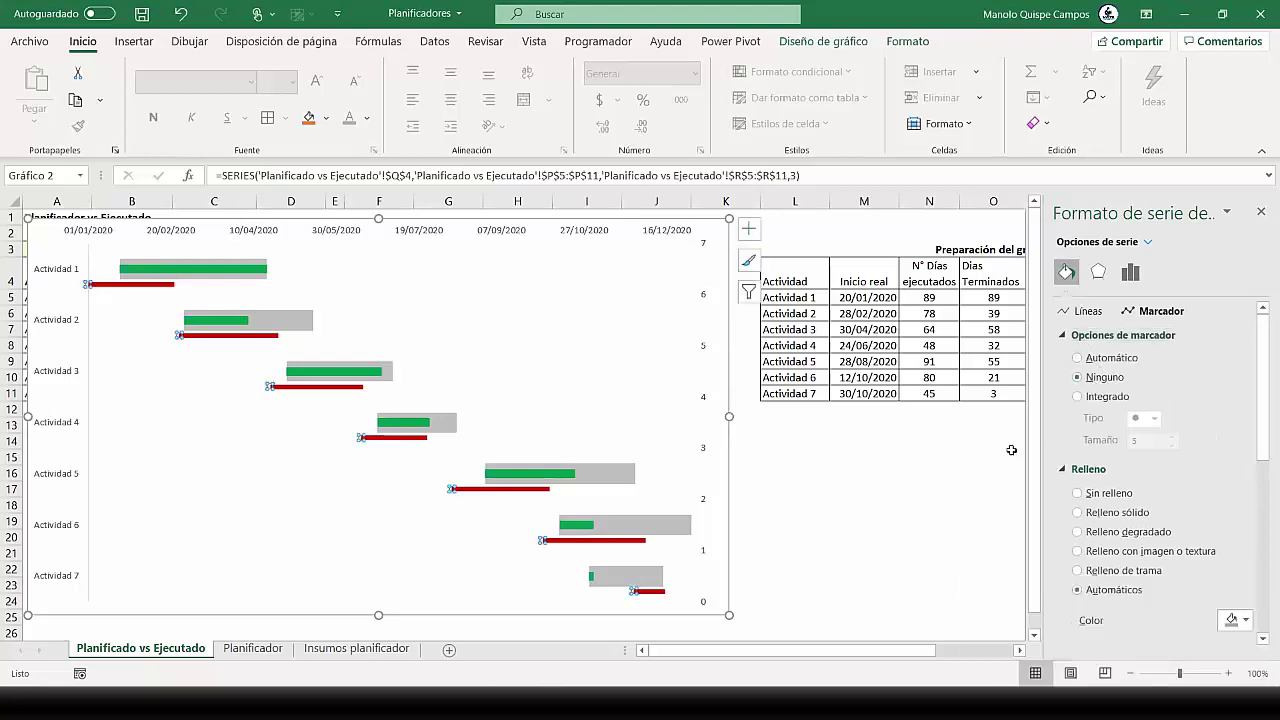
left_click(911, 500)
left_click(843, 557)
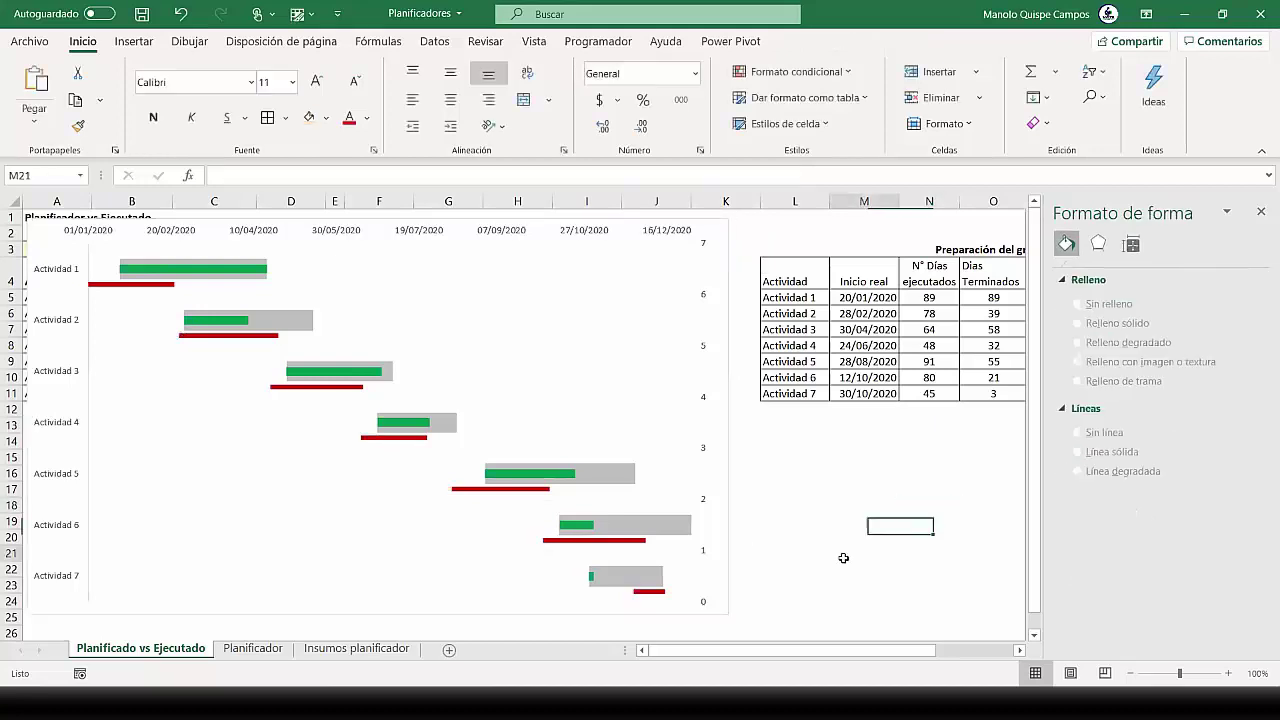
Hide the numeric labels of the chart's secondary vertical axis
left_click(703, 300)
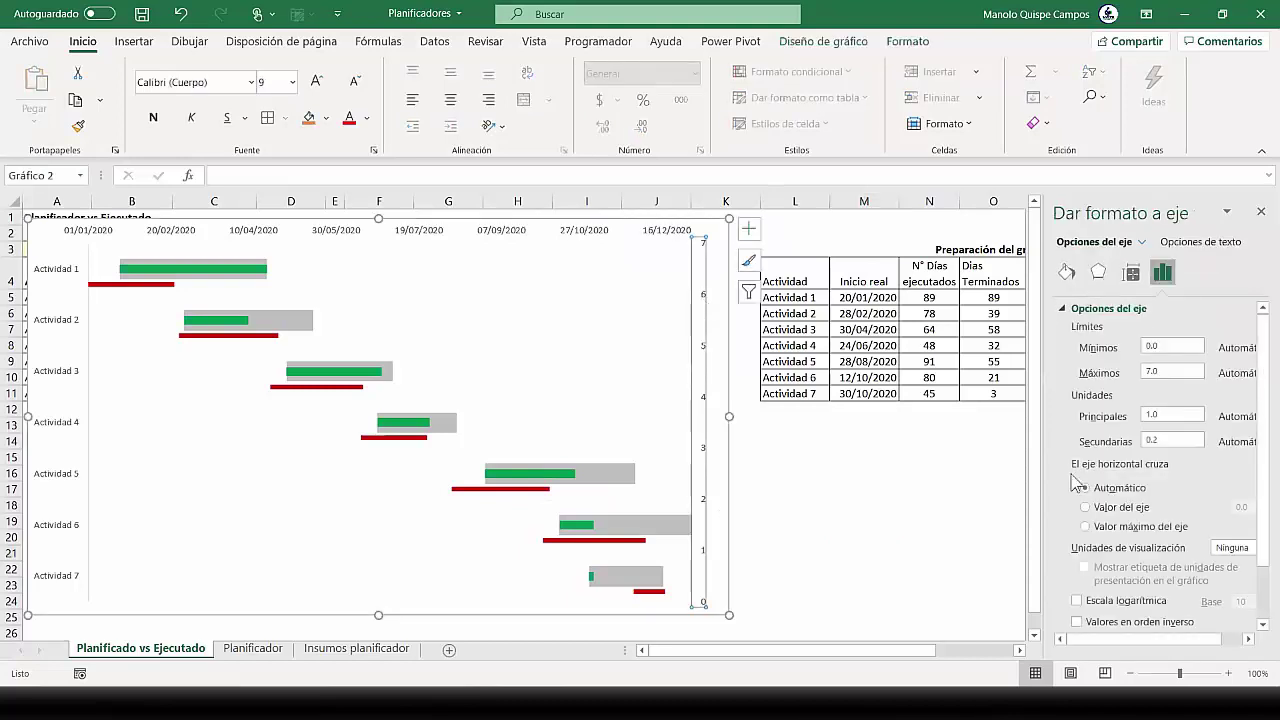
left_click(1252, 609)
key("Escape")
Move the chart beside the Ejecutado table, over the preparation table, and enlarge it to span about columns K to W
left_click_drag(727, 459, 975, 452)
left_click(1254, 611)
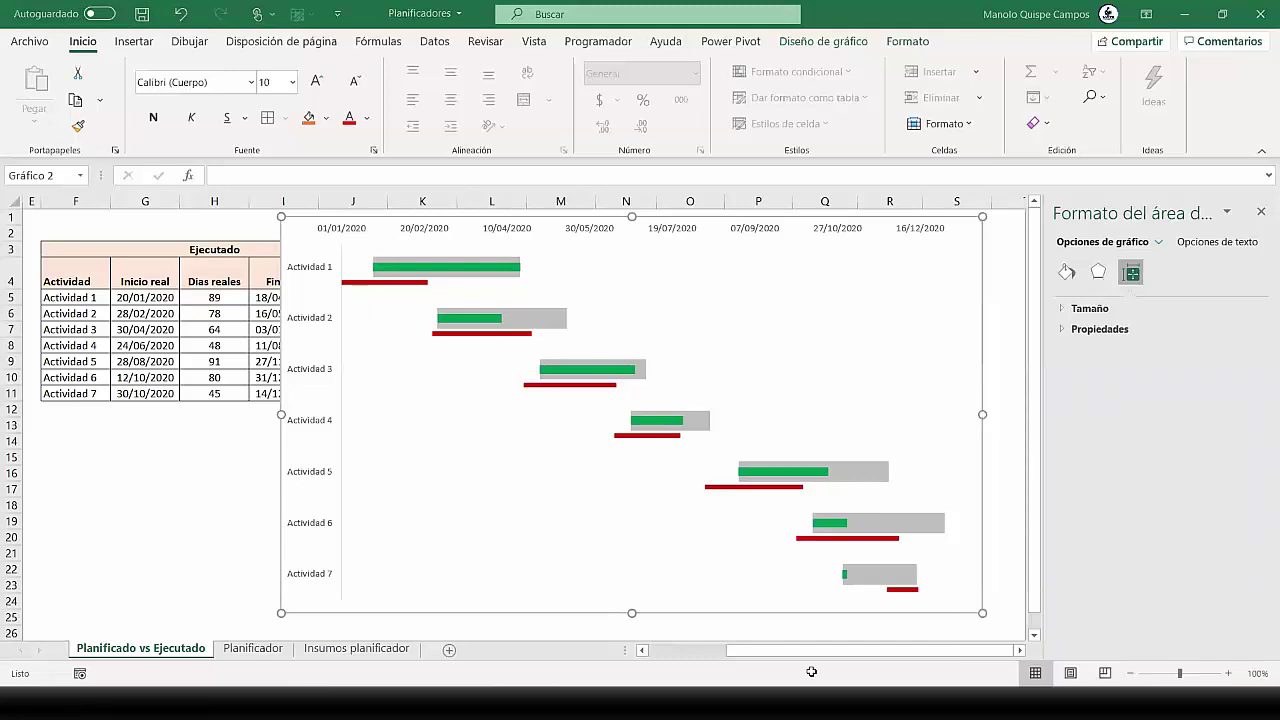
left_click(1130, 673)
left_click(1130, 673)
left_click(1260, 213)
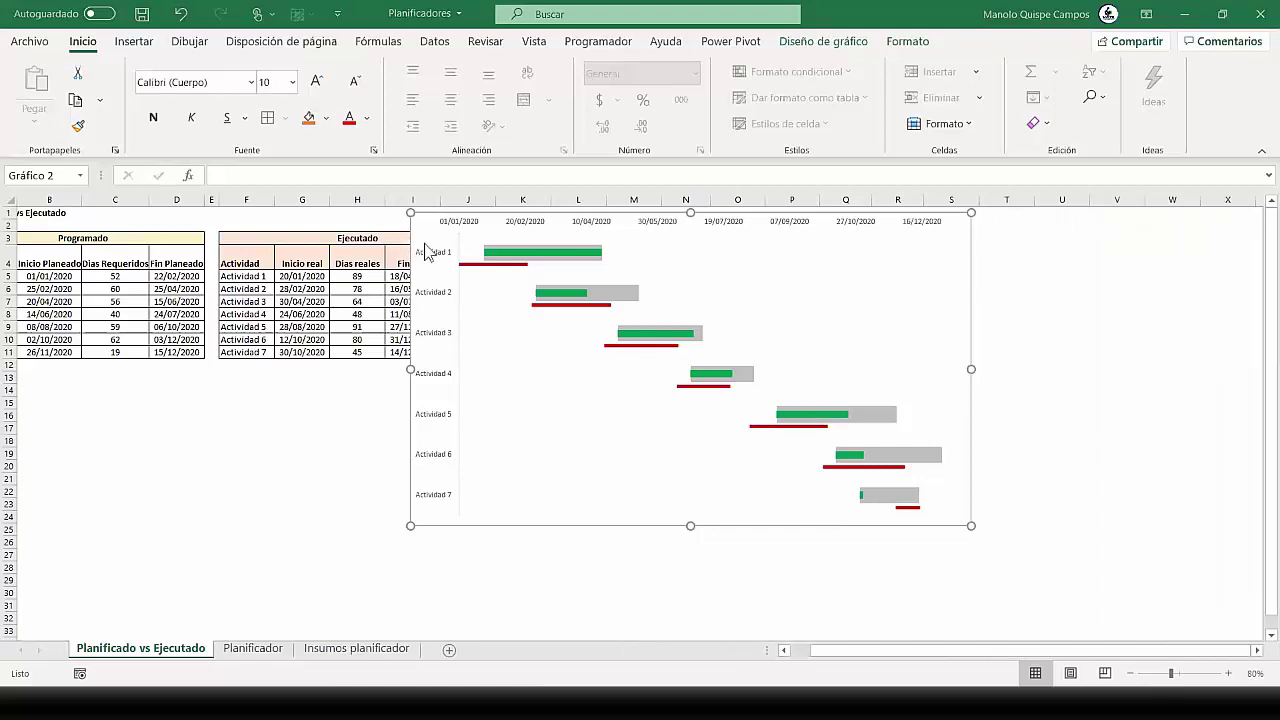
left_click_drag(403, 232, 506, 238)
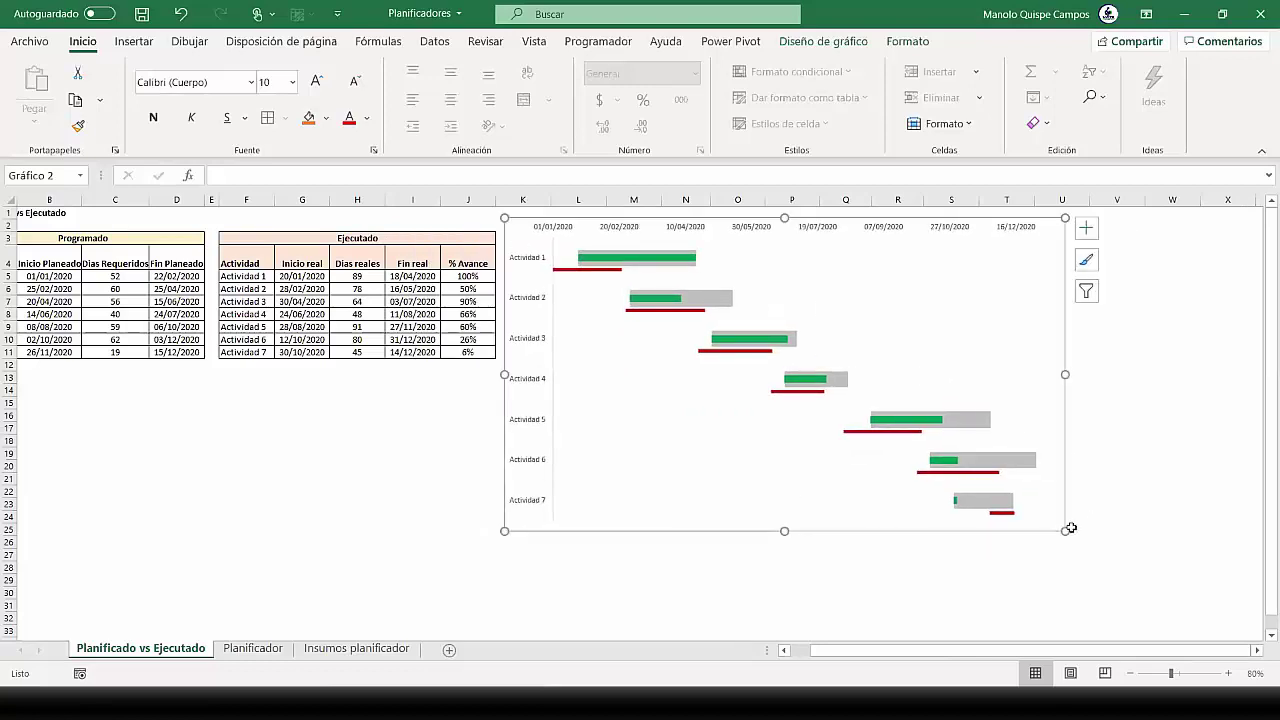
left_click_drag(1062, 531, 1176, 543)
left_click(1110, 652)
left_click_drag(1110, 655, 1108, 656)
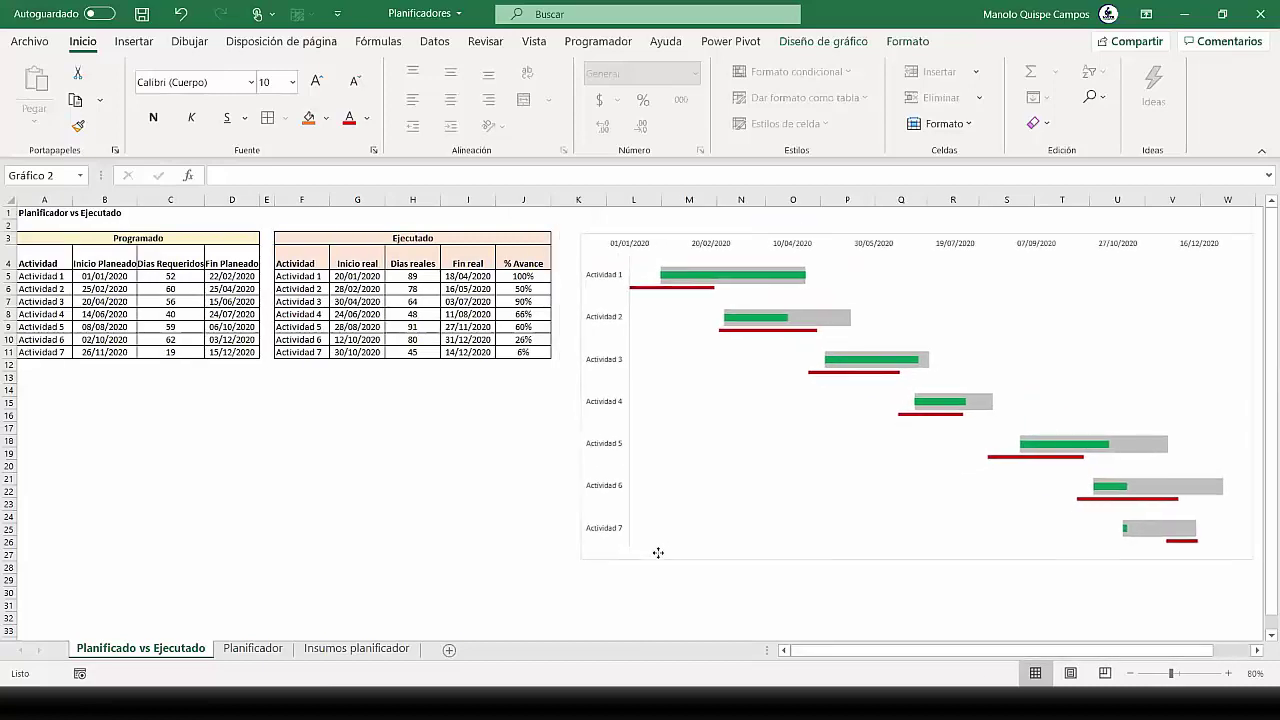
left_click(661, 555)
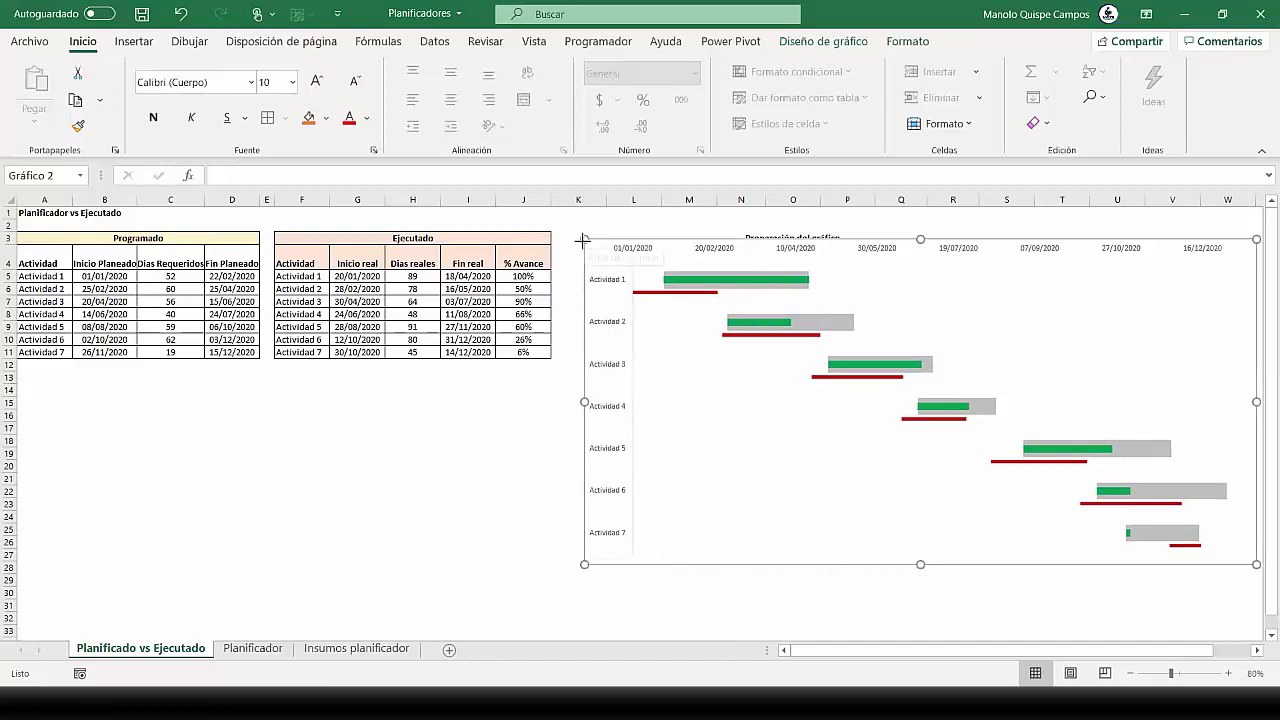
Set the % Avance of Actividad 7 in the Ejecutado table to 80%
left_click(464, 338)
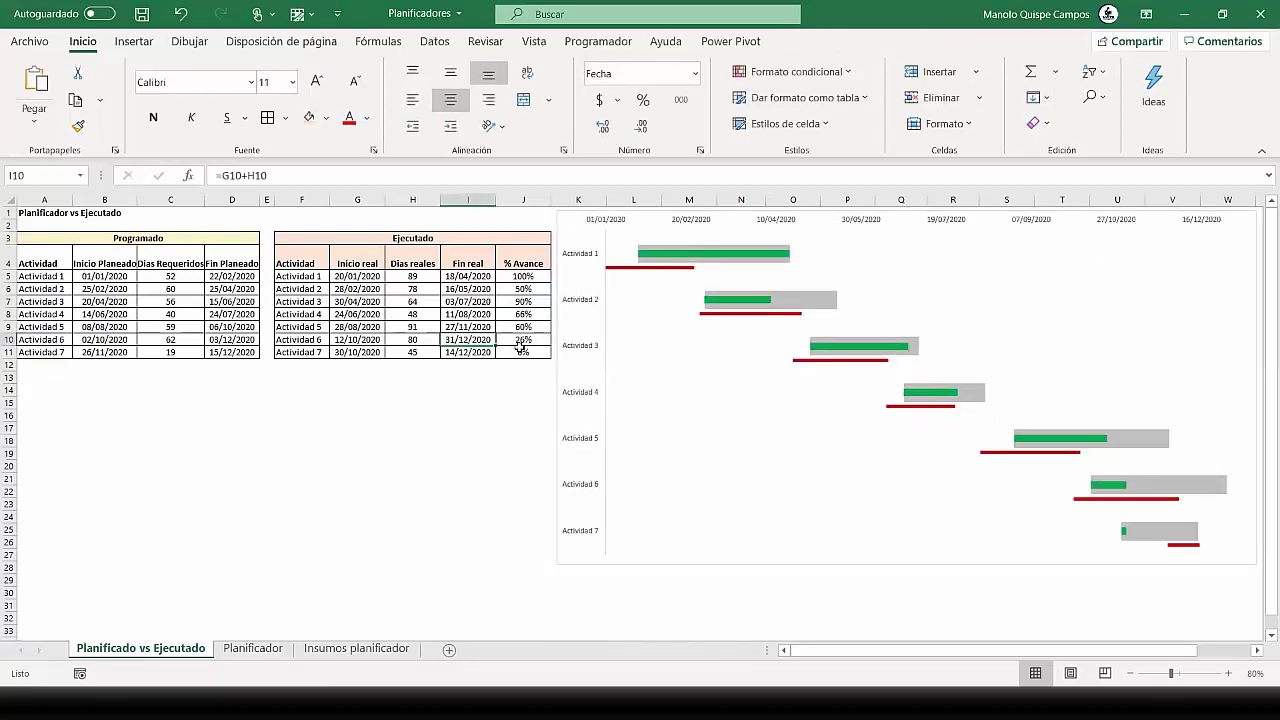
left_click(521, 350)
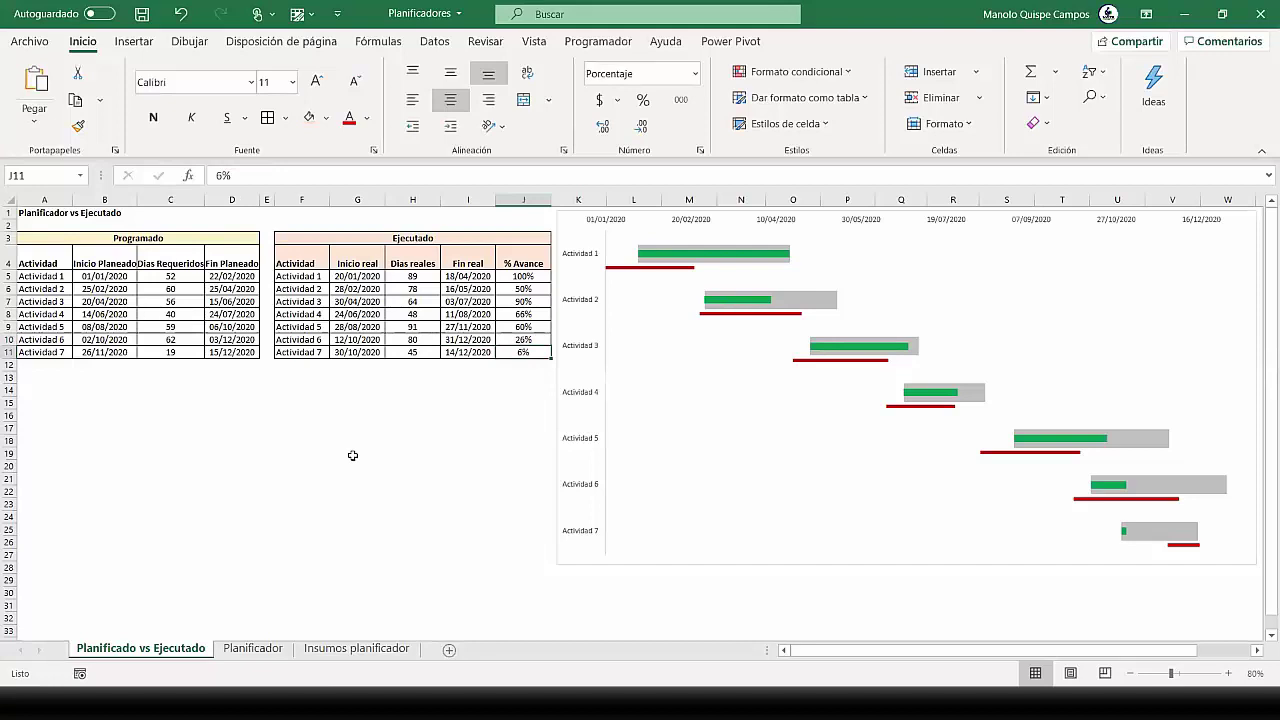
type("80")
key("Return")
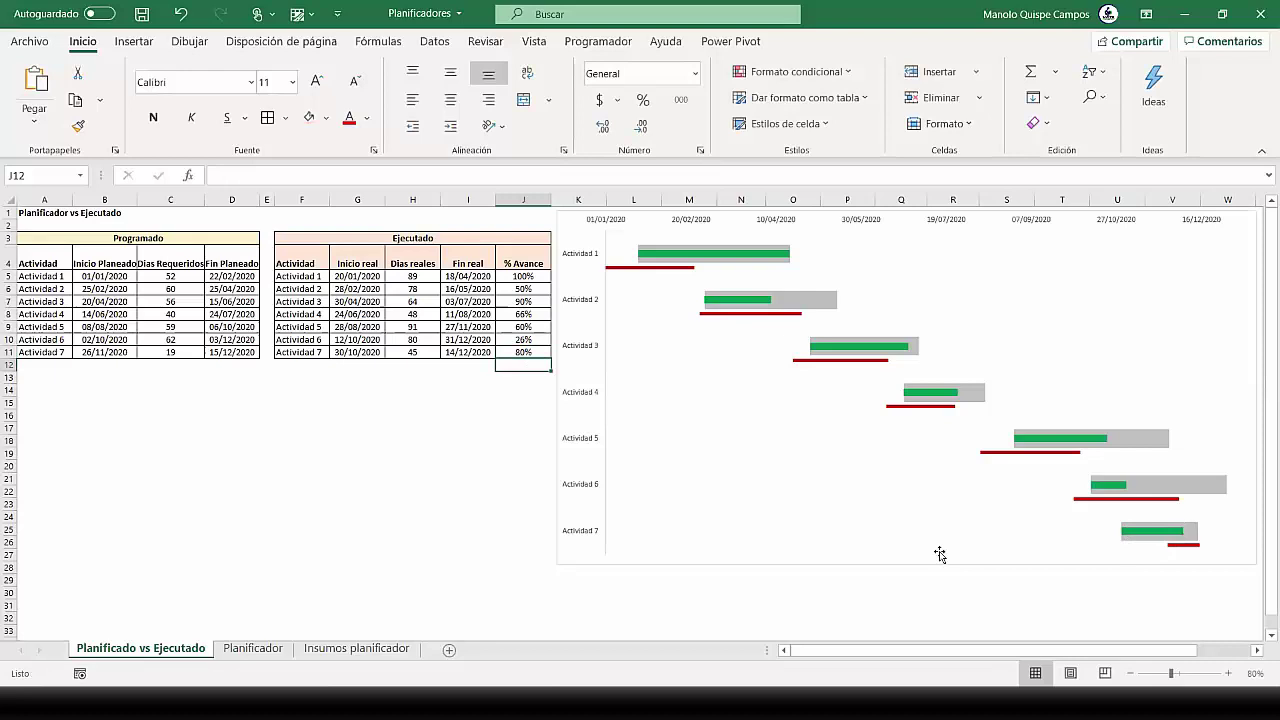
Change the Inicio Planeado date of Actividad 7 in the Programado table to 26/08/2020
left_click(116, 352)
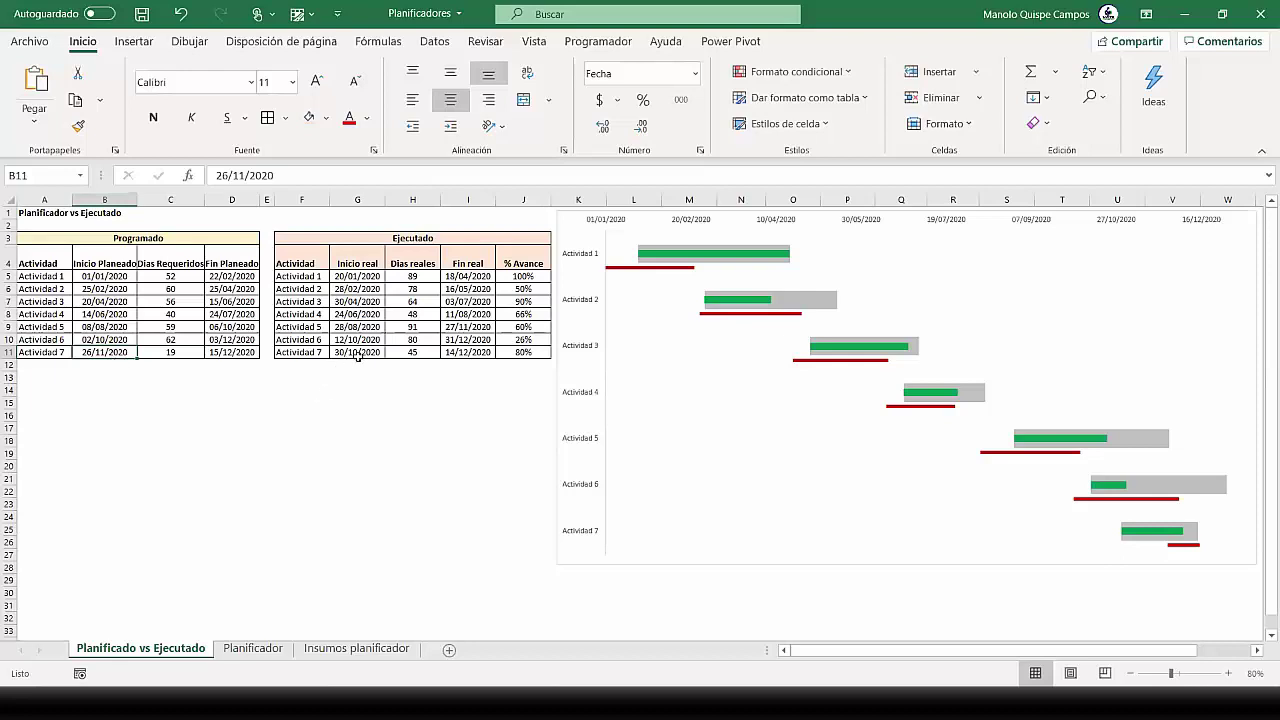
left_click(242, 176)
key("BackSpace")
key("BackSpace")
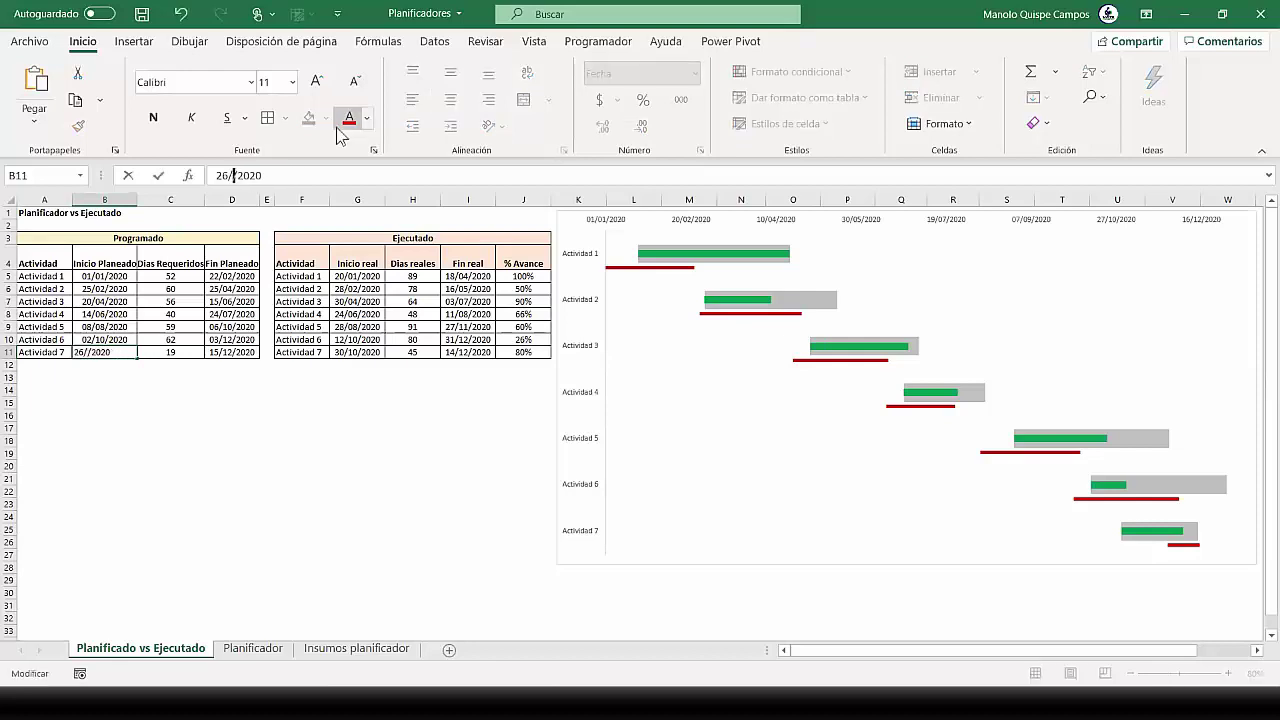
type("08")
key("Return")
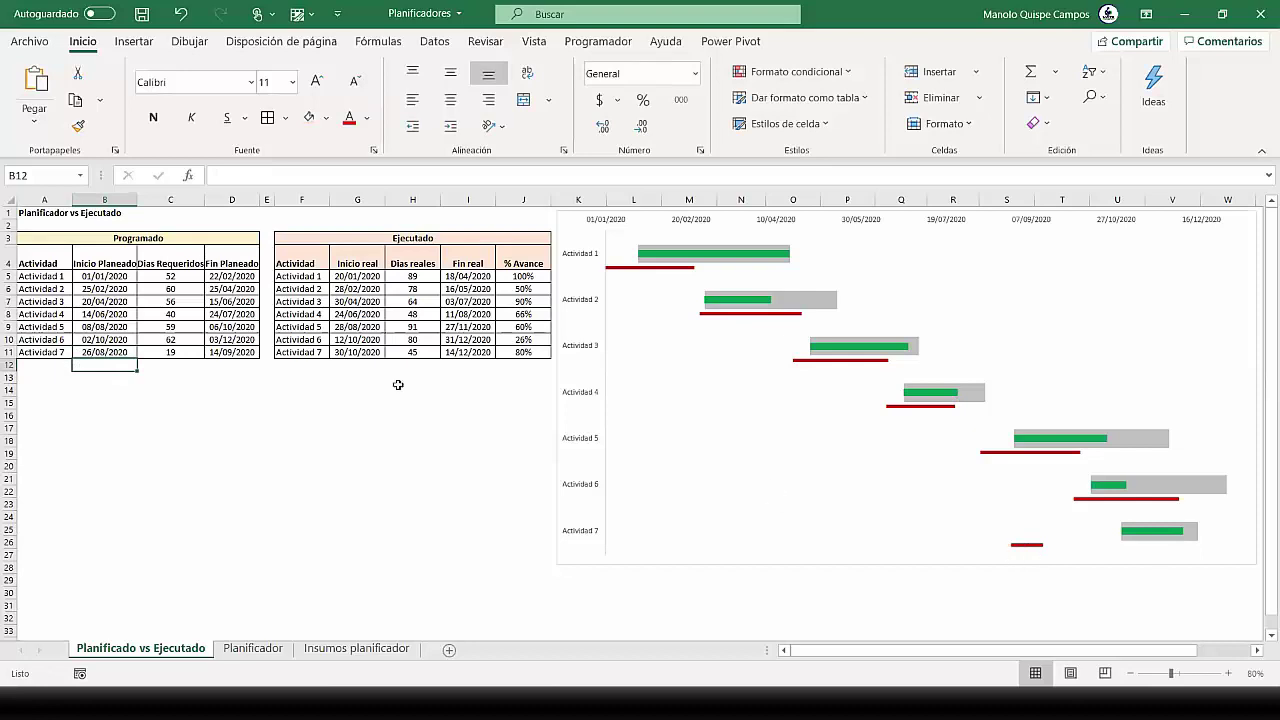
Set the Dias Requeridos of Actividad 7 in the Programado table to 30
left_click(168, 352)
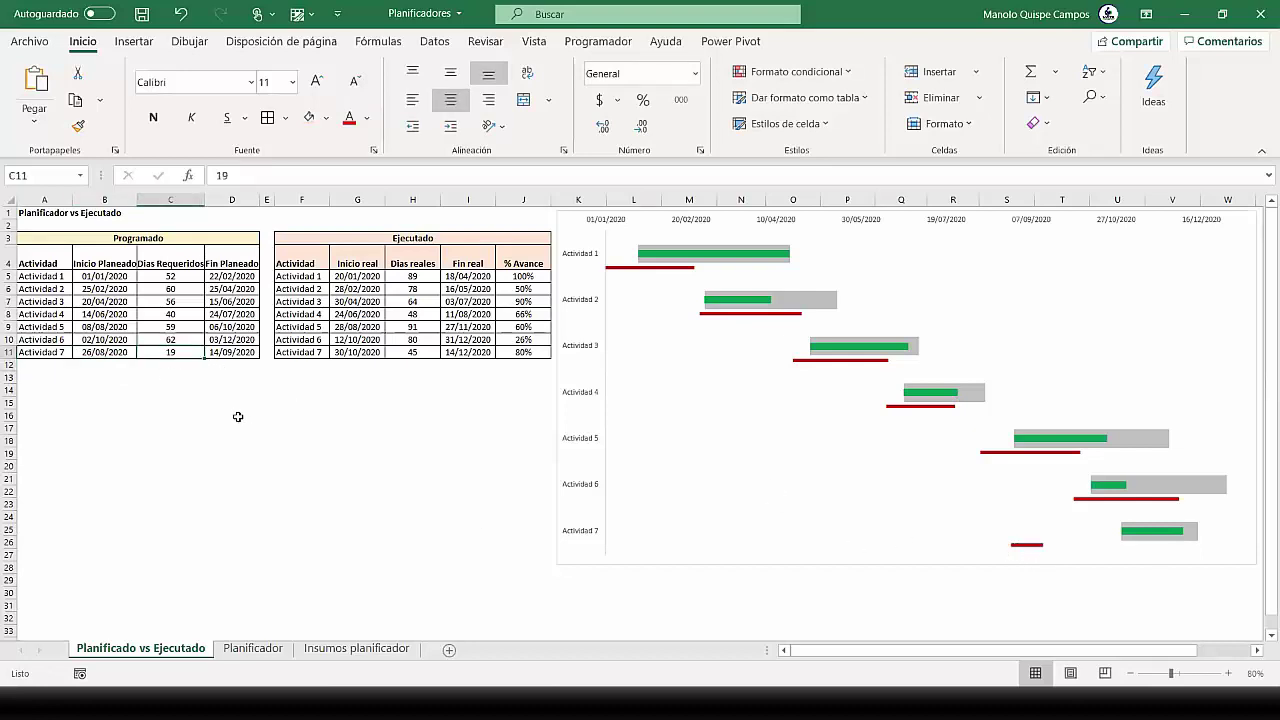
type("30")
key("Return")
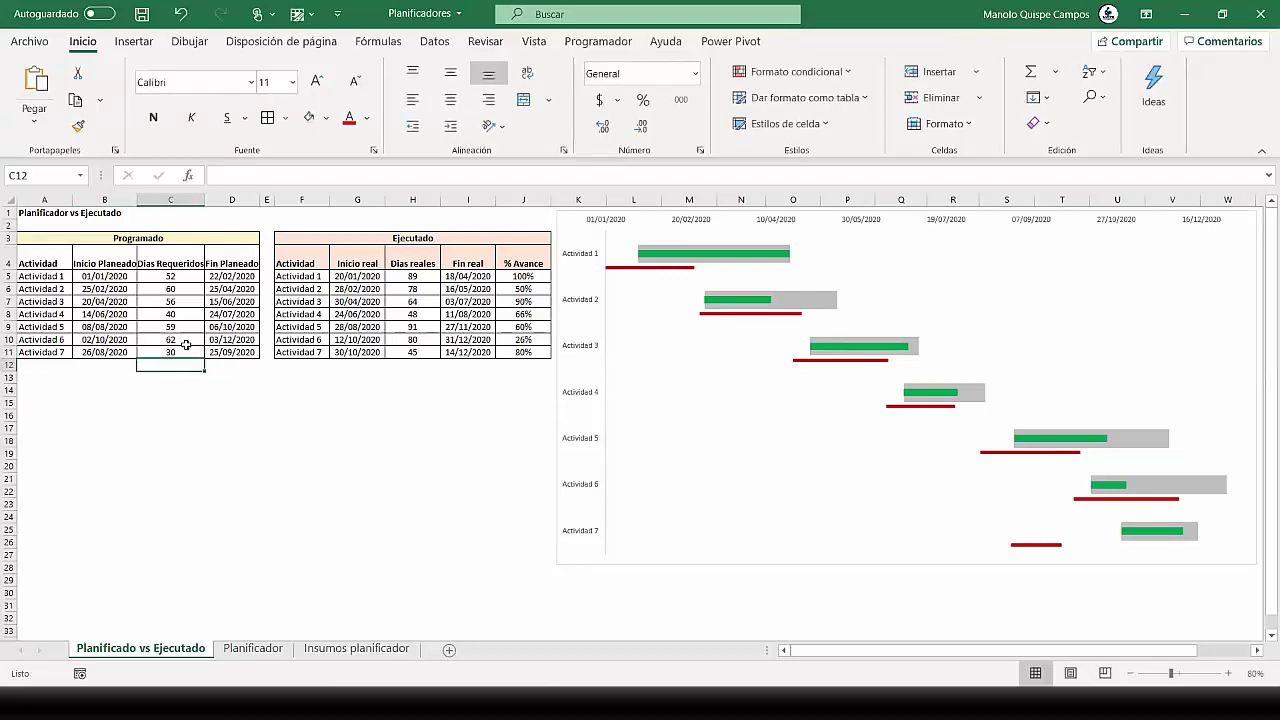
Set the Dias reales of Actividad 7 in the Ejecutado table to 10
left_click(357, 352)
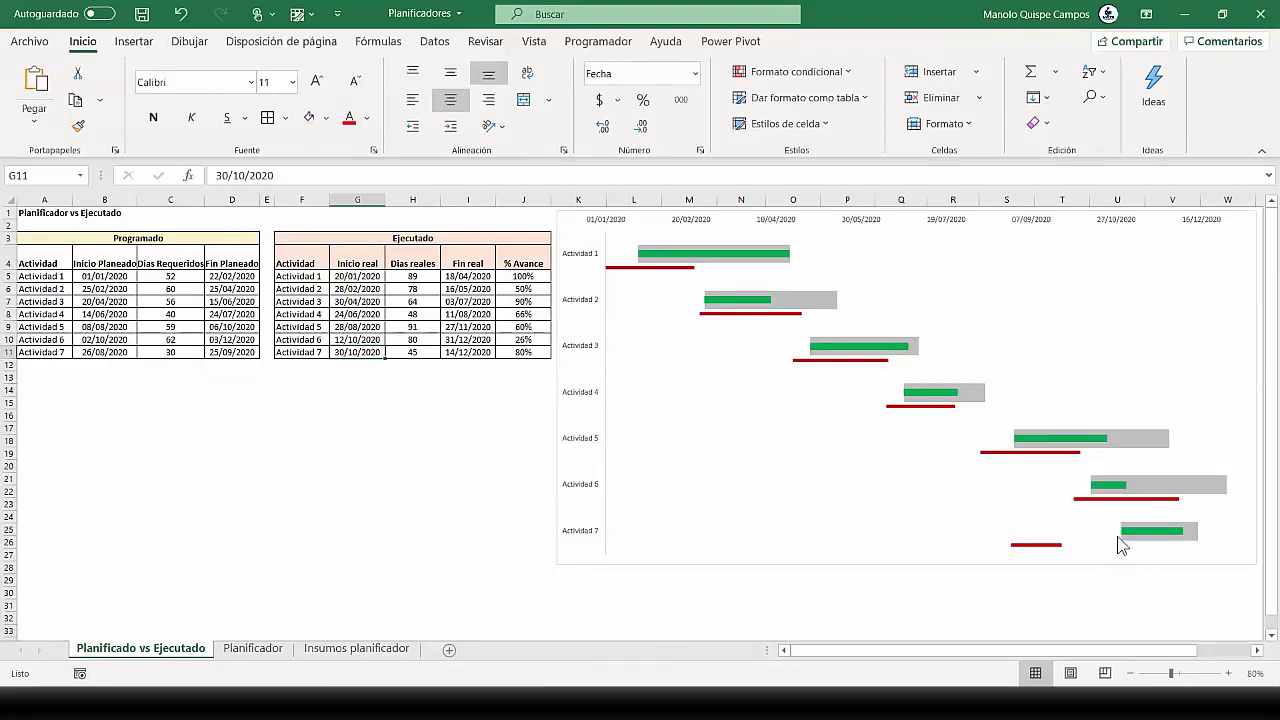
left_click(526, 356)
left_click(424, 354)
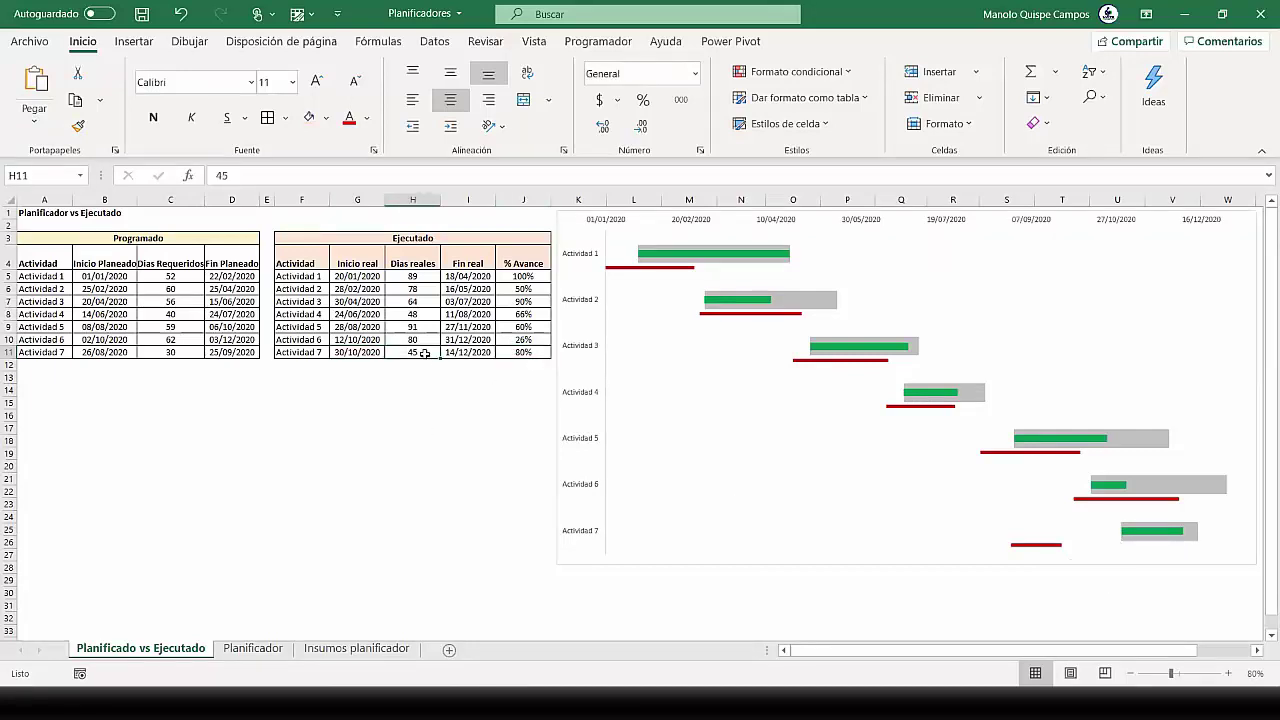
type("10")
key("Return")
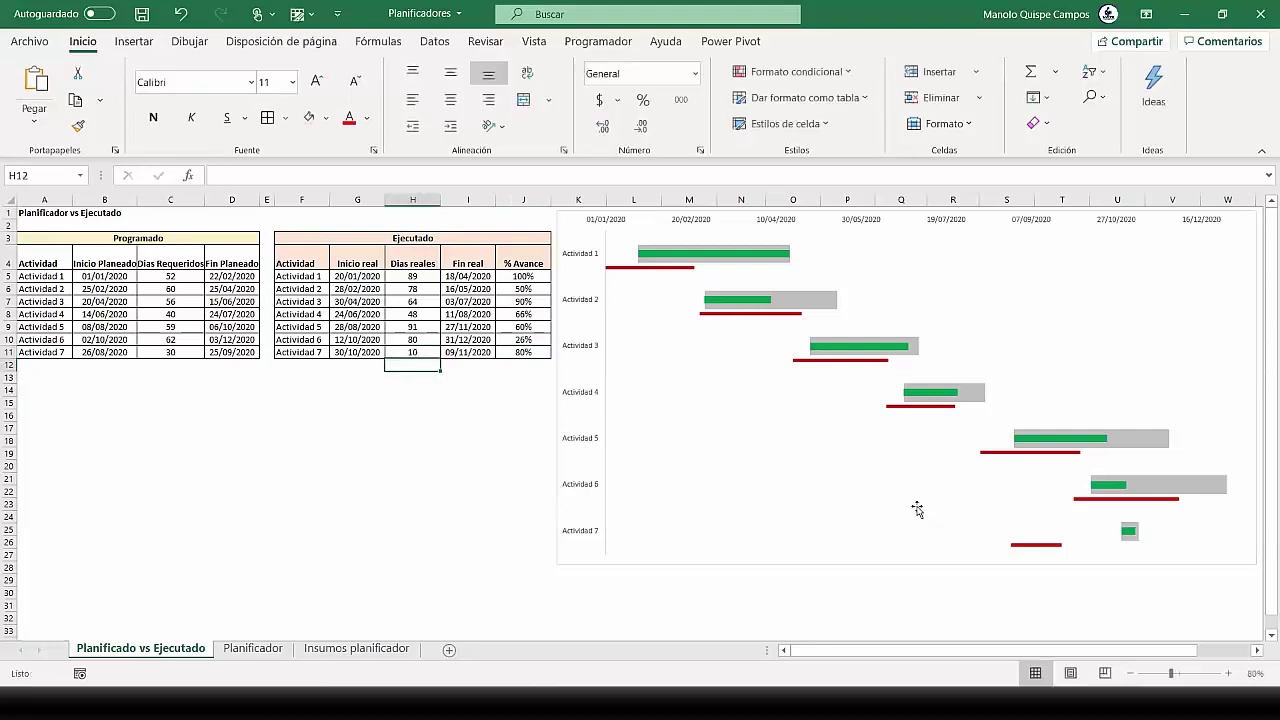
left_click(418, 349)
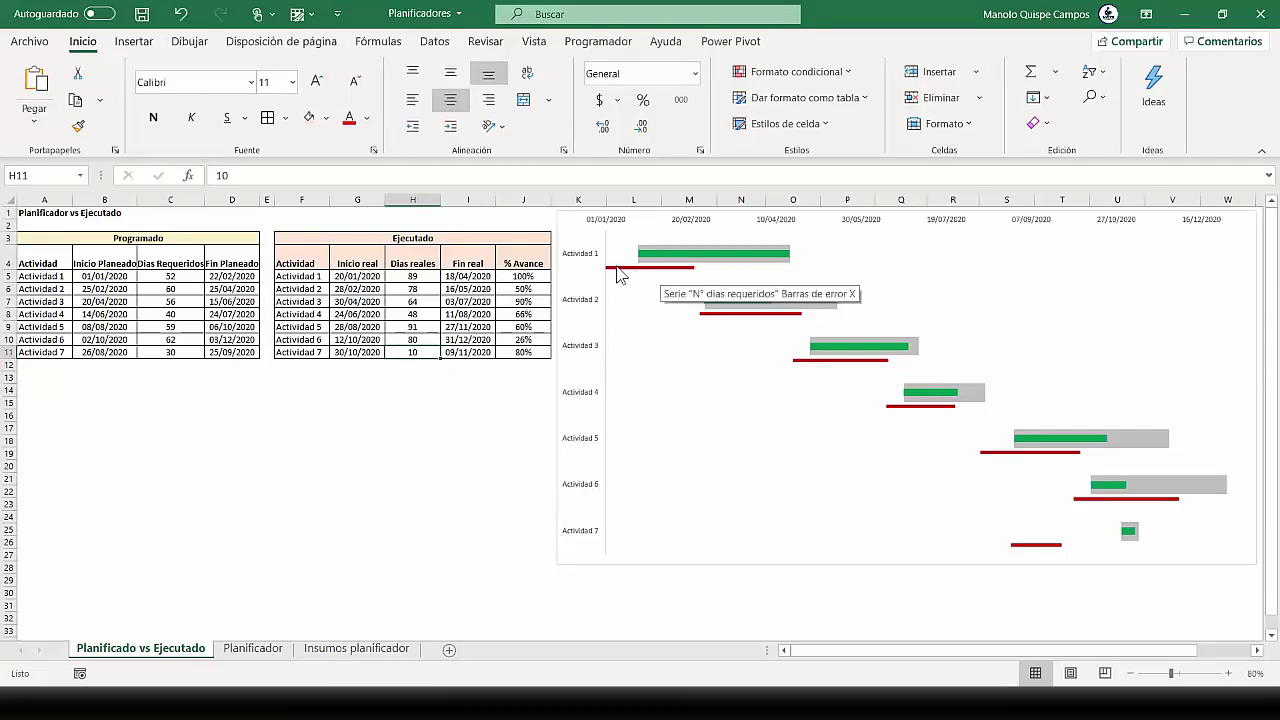
mouse_move(797, 312)
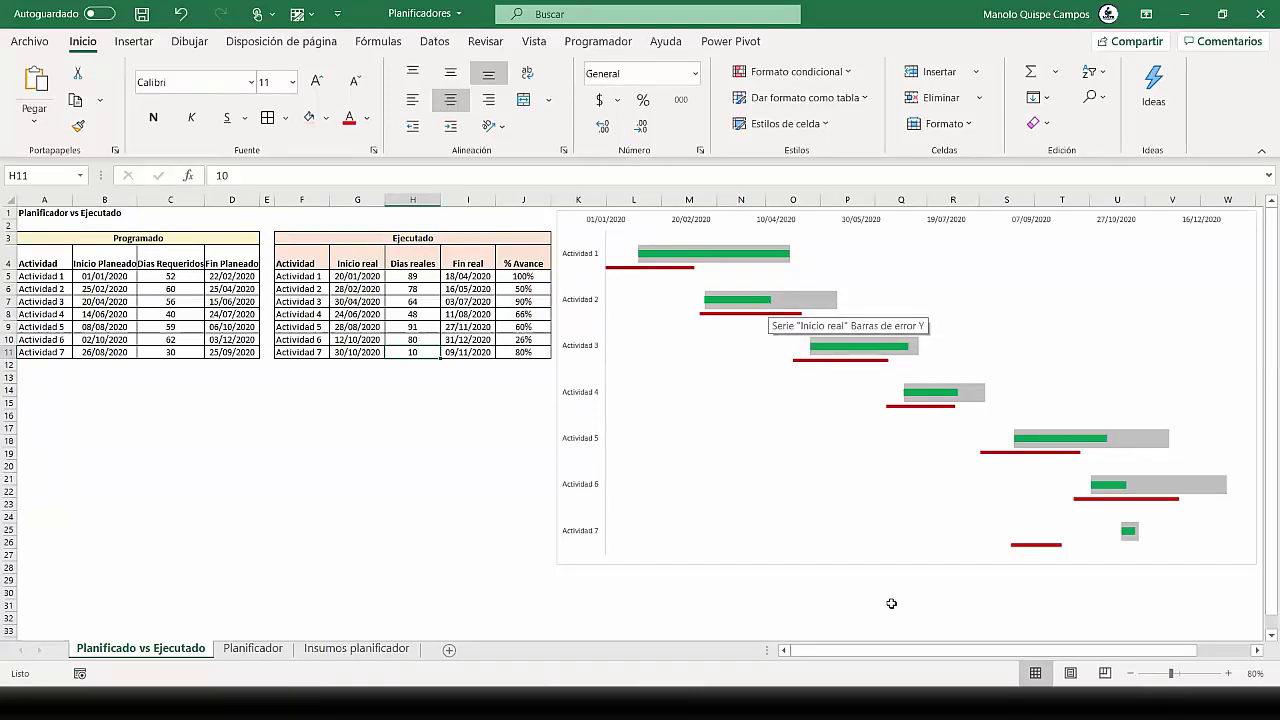
left_click_drag(914, 563, 484, 538)
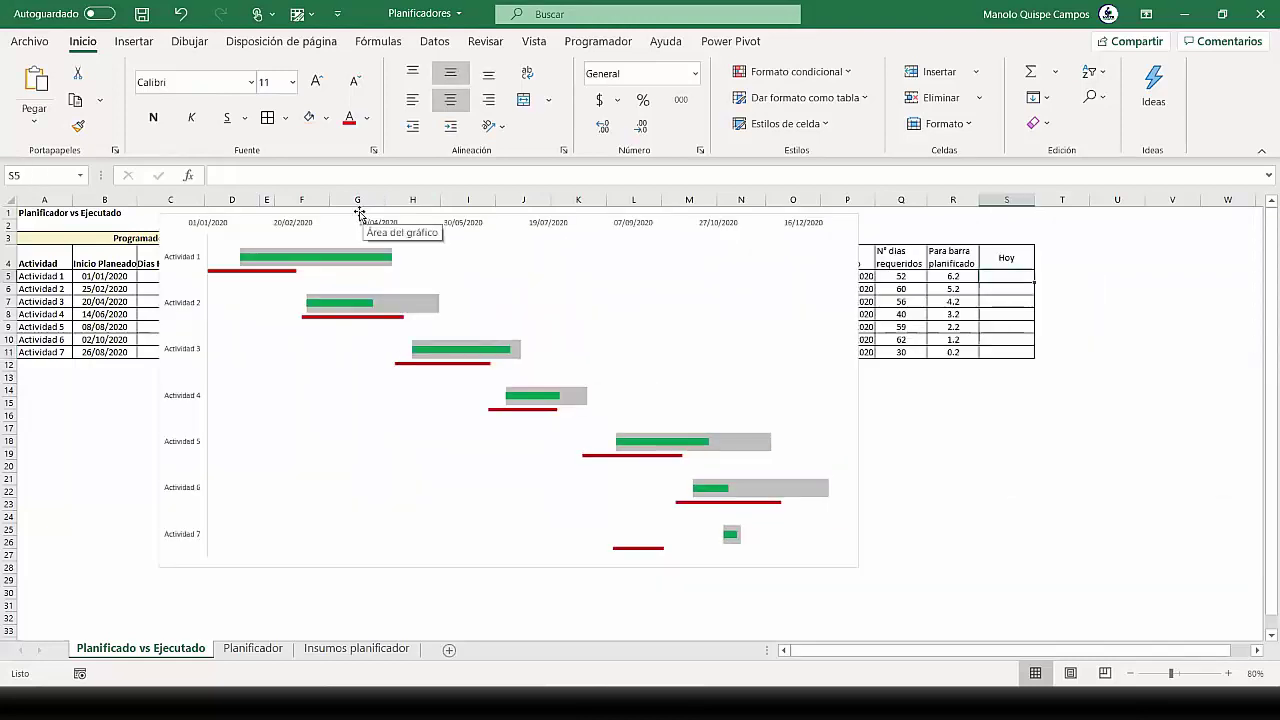
left_click_drag(357, 206, 753, 212)
left_click_drag(100, 240, 158, 352)
left_click_drag(386, 240, 393, 353)
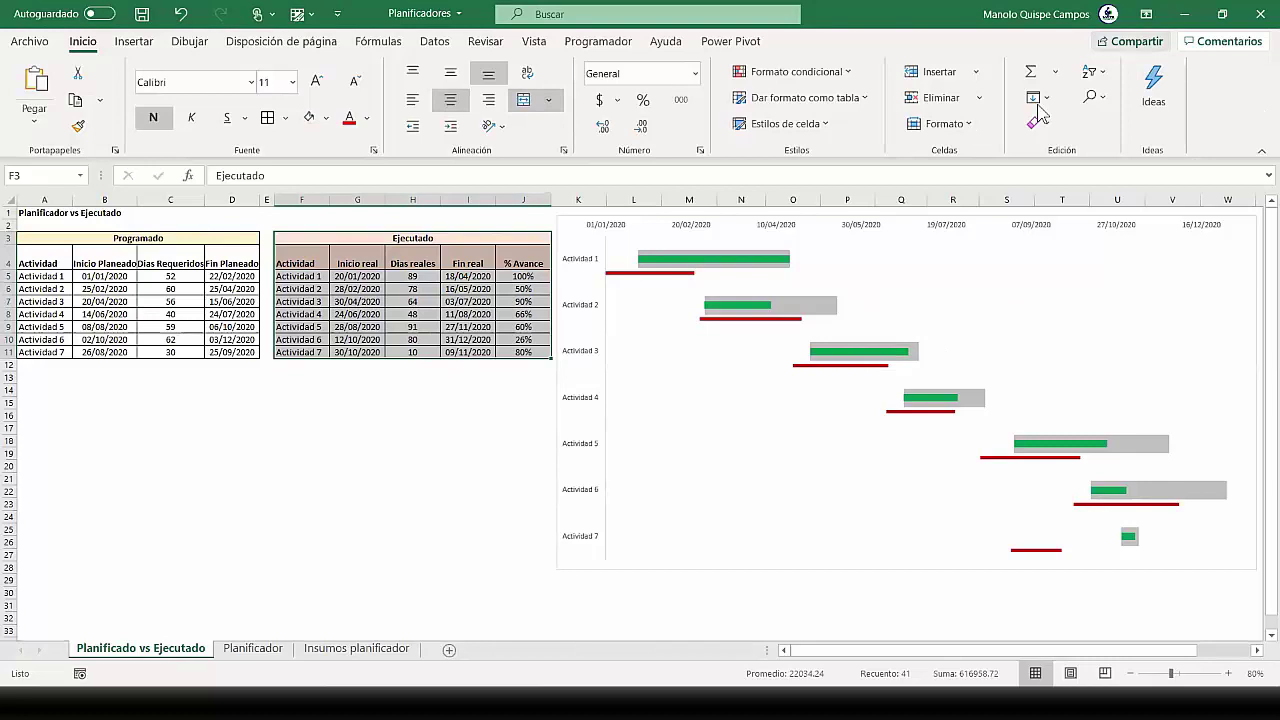
left_click(523, 428)
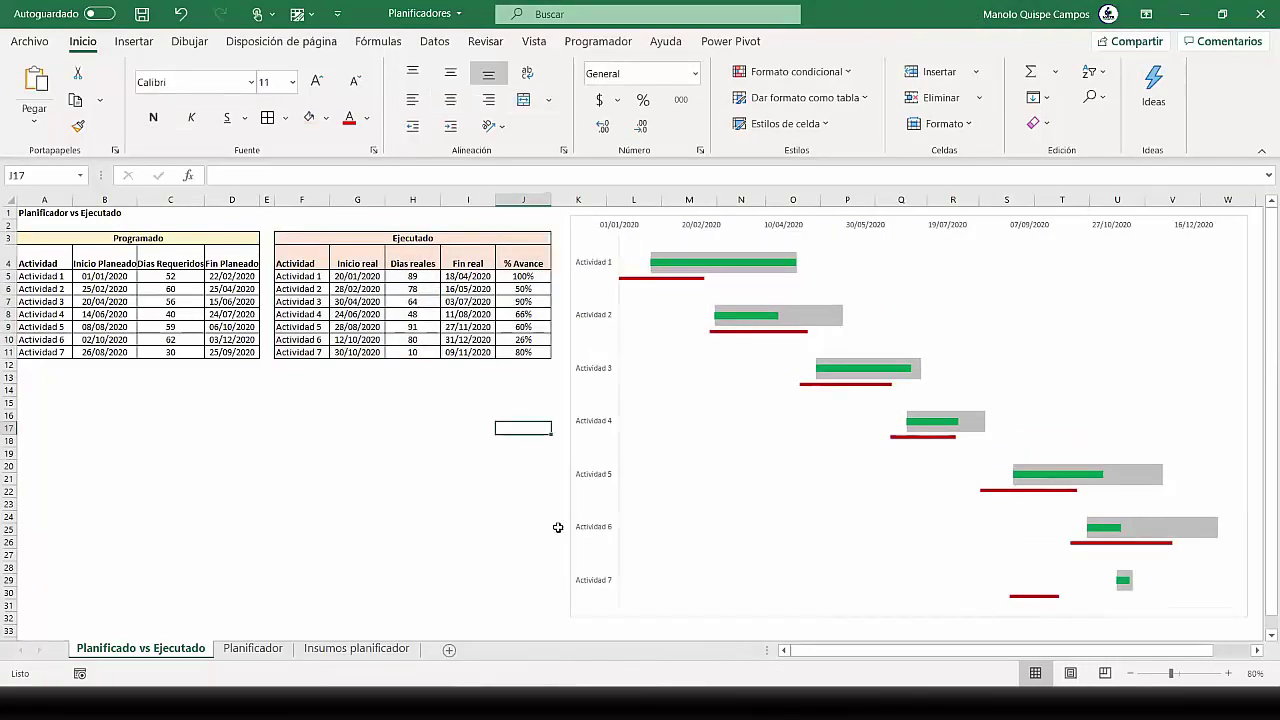
Move the chart over the Programado and Ejecutado tables to expose the Hoy column, and enter =HOY() in cell S5
left_click(559, 389)
left_click_drag(578, 396, 9, 400)
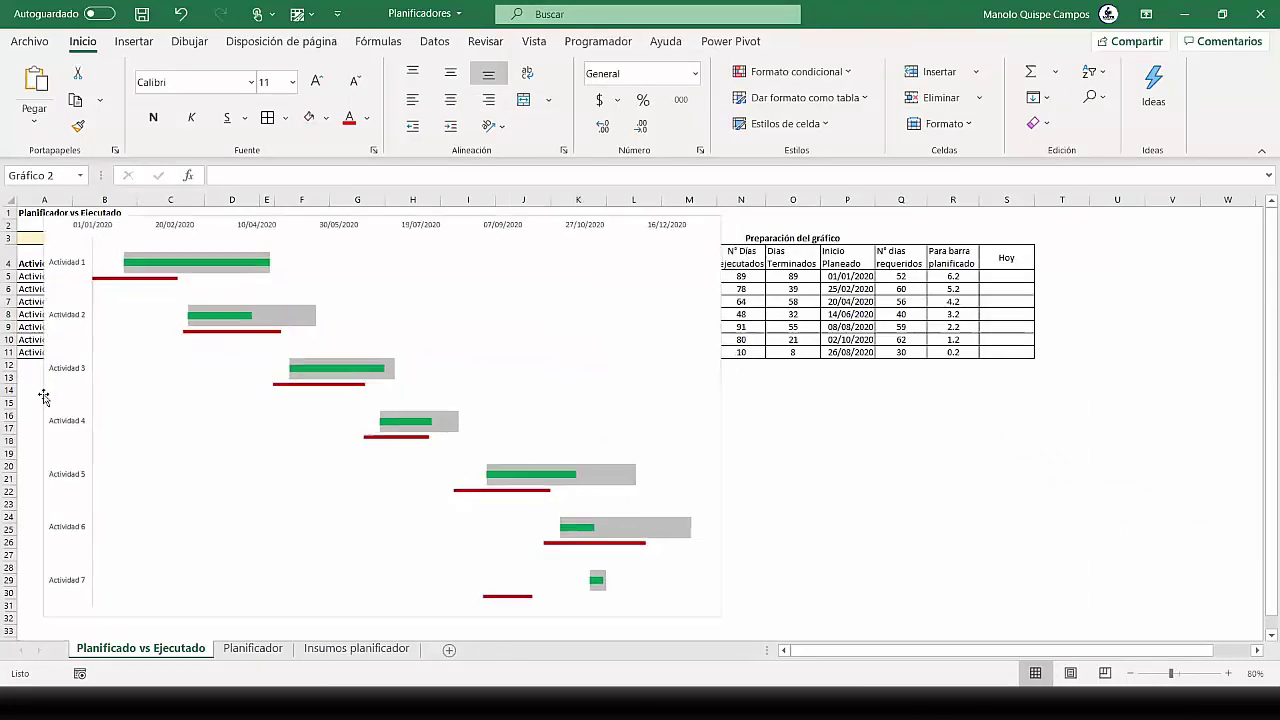
left_click(1001, 278)
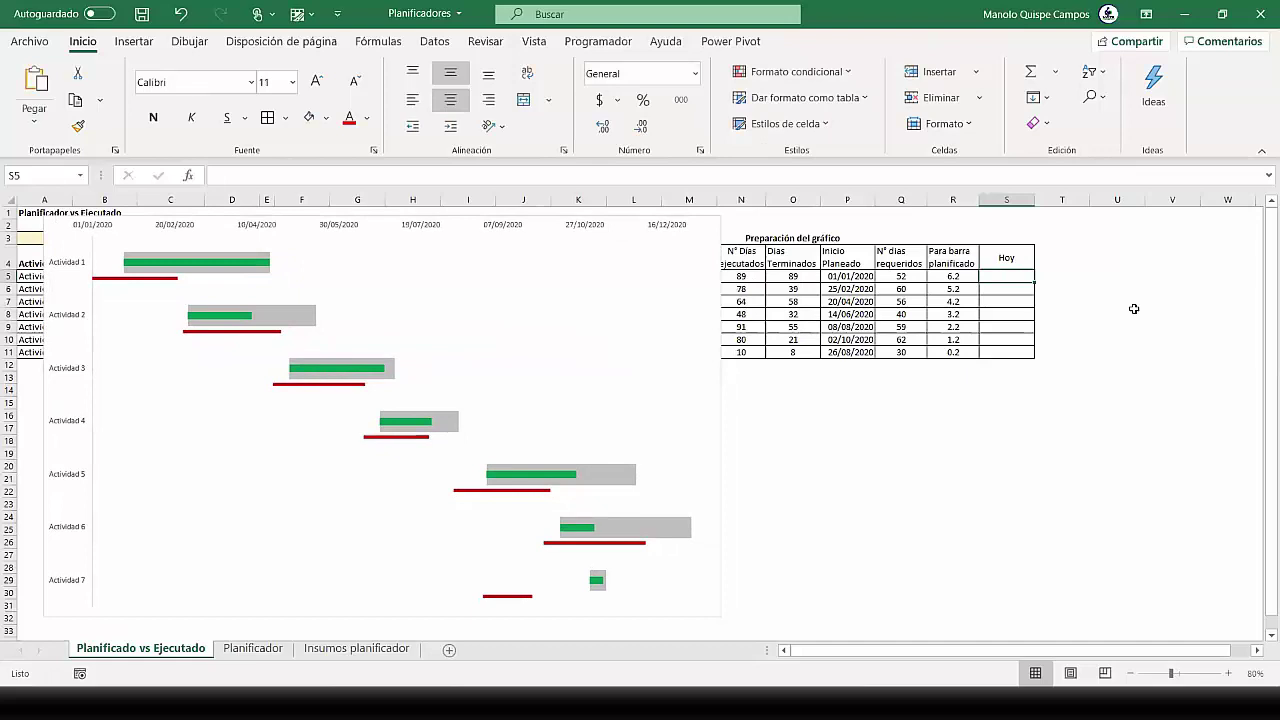
type("=hoy(")
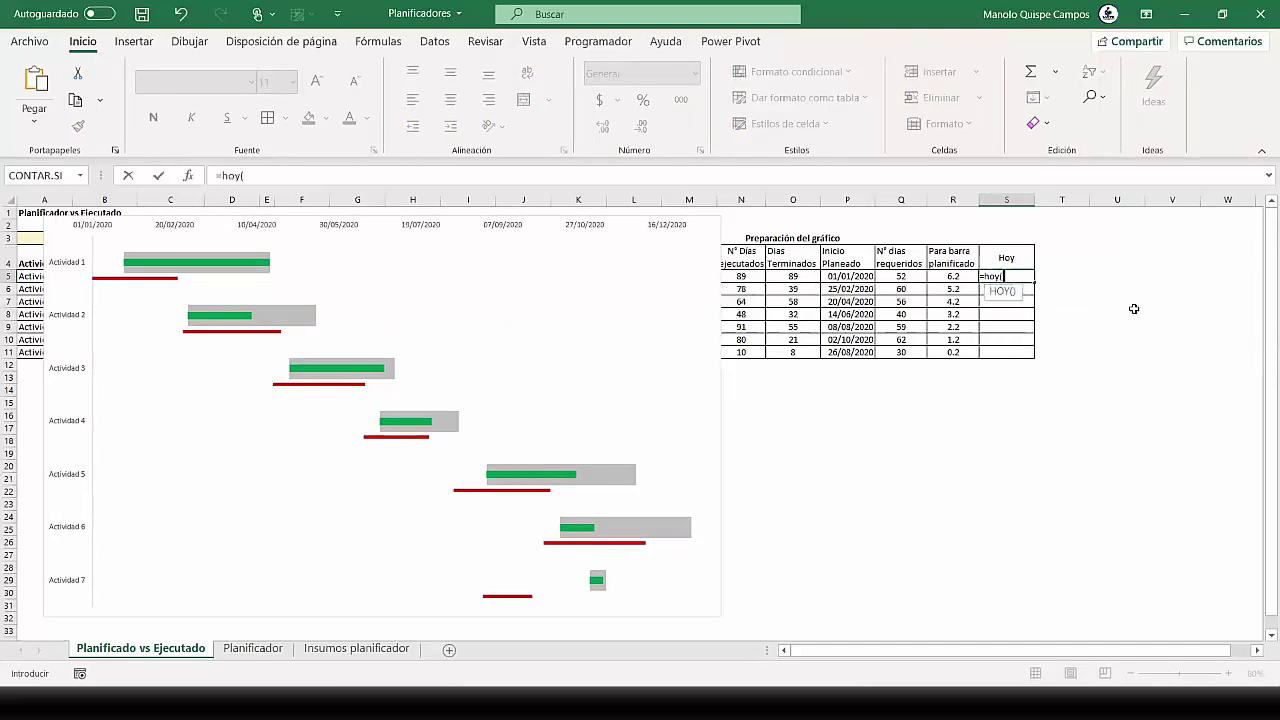
type(")")
key("Return")
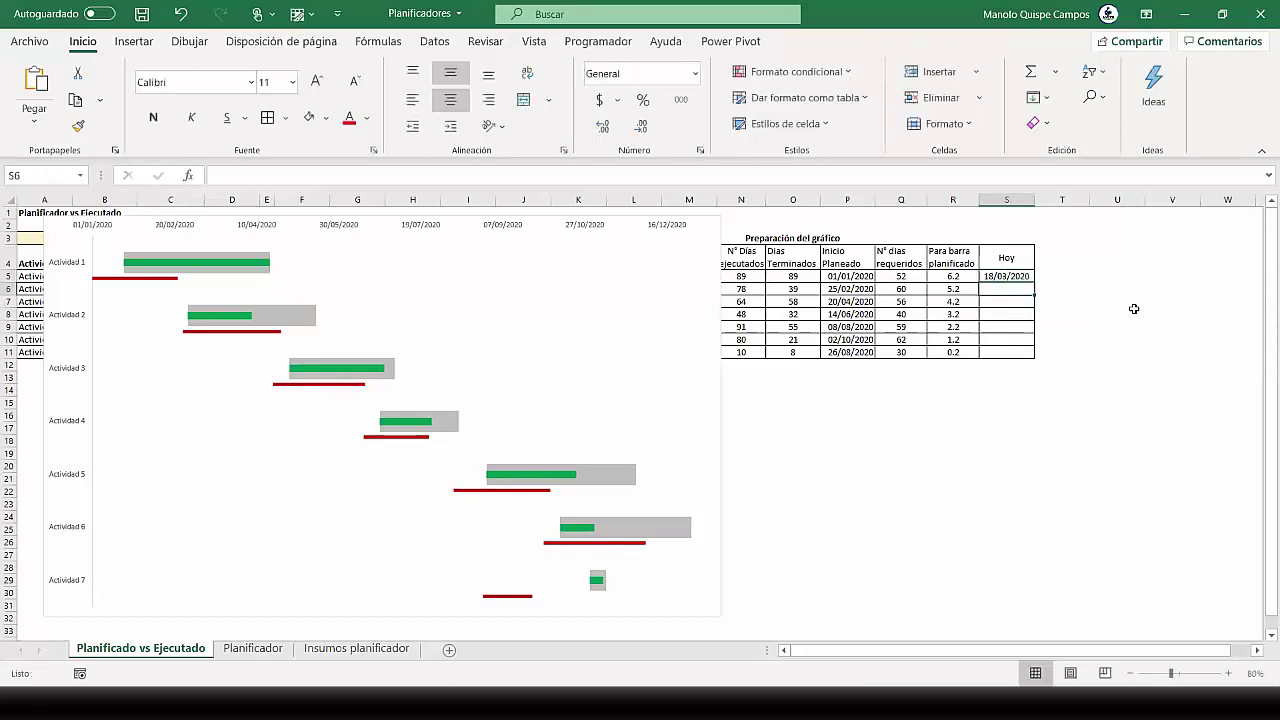
Enter =S5 in cell S6 and copy the formula down the Hoy column through S11
type("=")
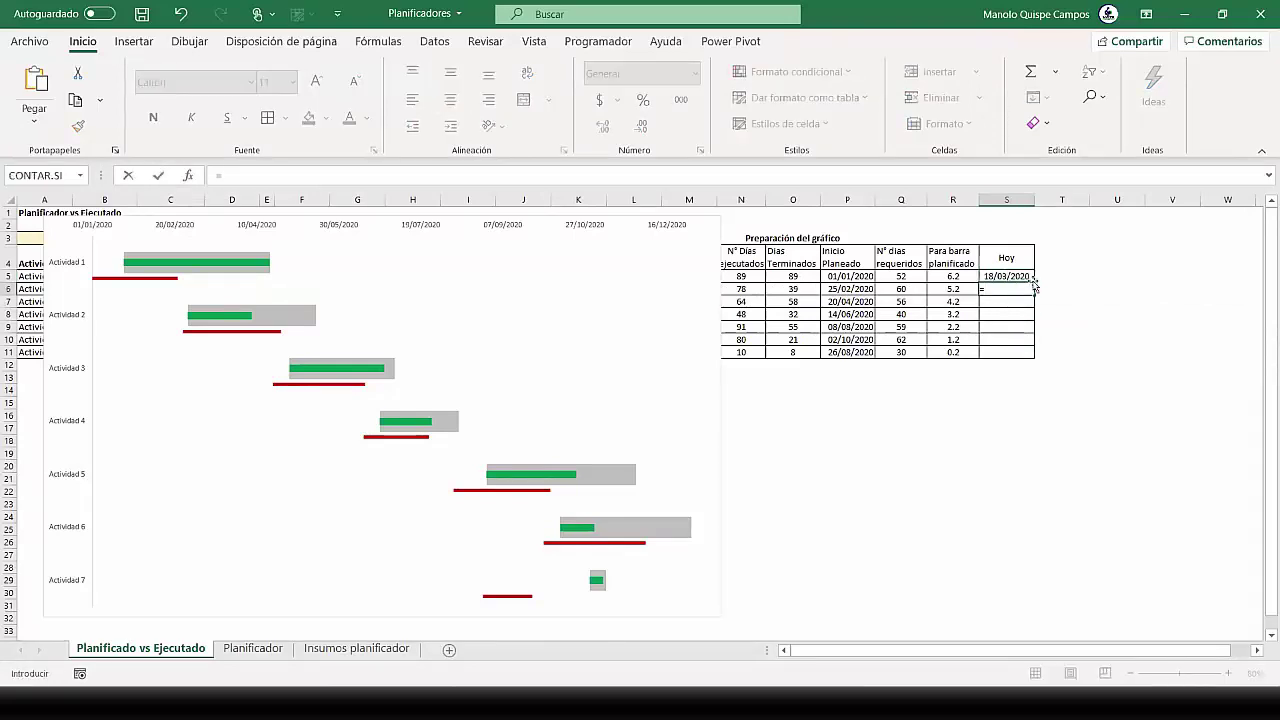
left_click(1003, 276)
key("Return")
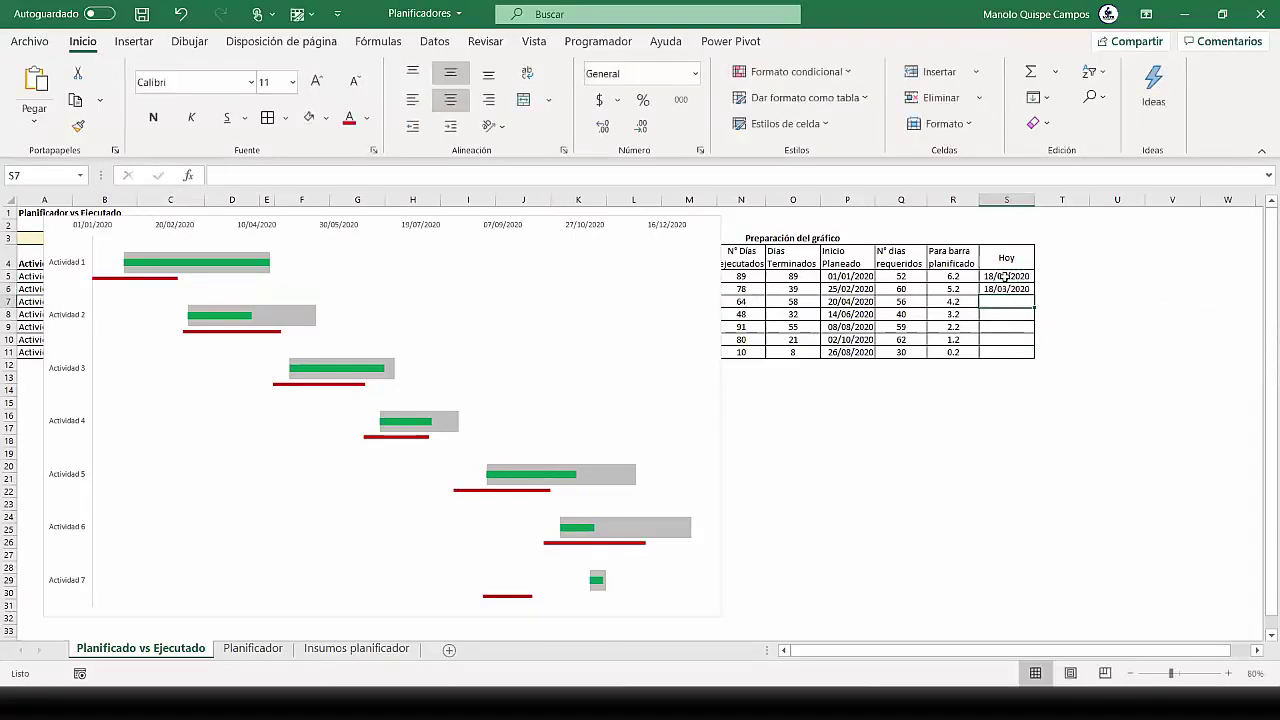
left_click(1014, 287)
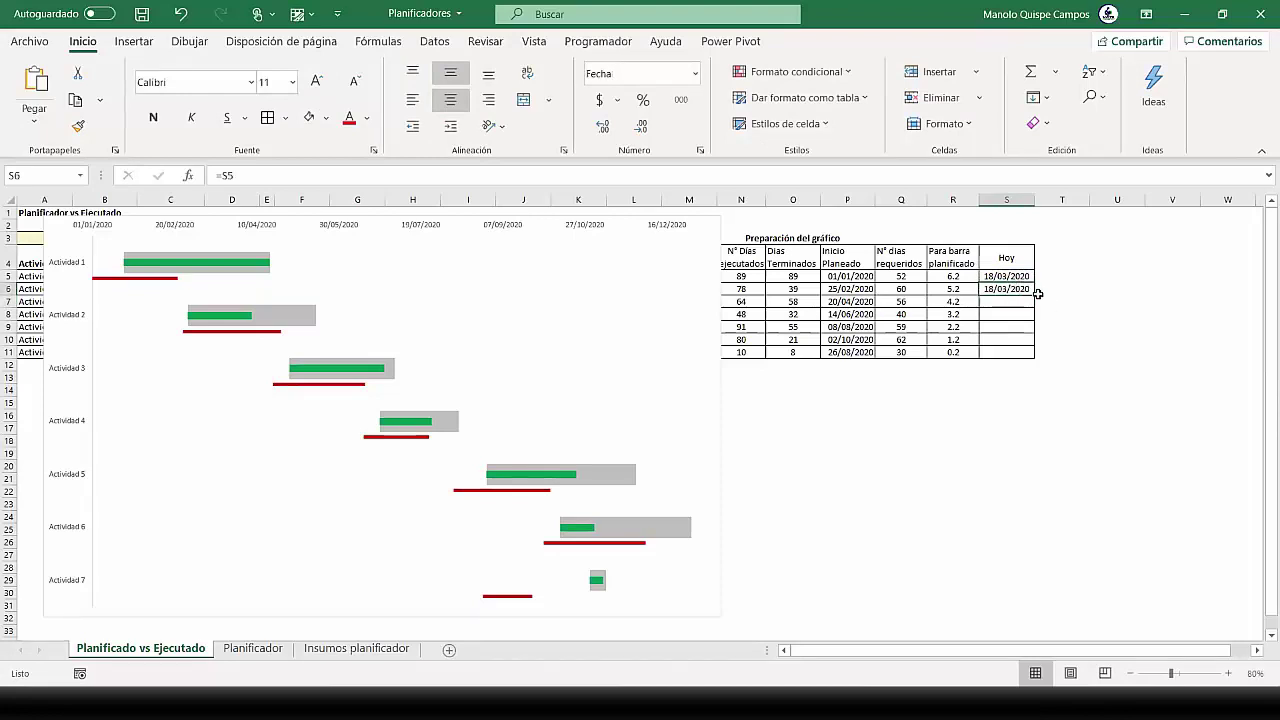
left_click_drag(1034, 295, 1034, 366)
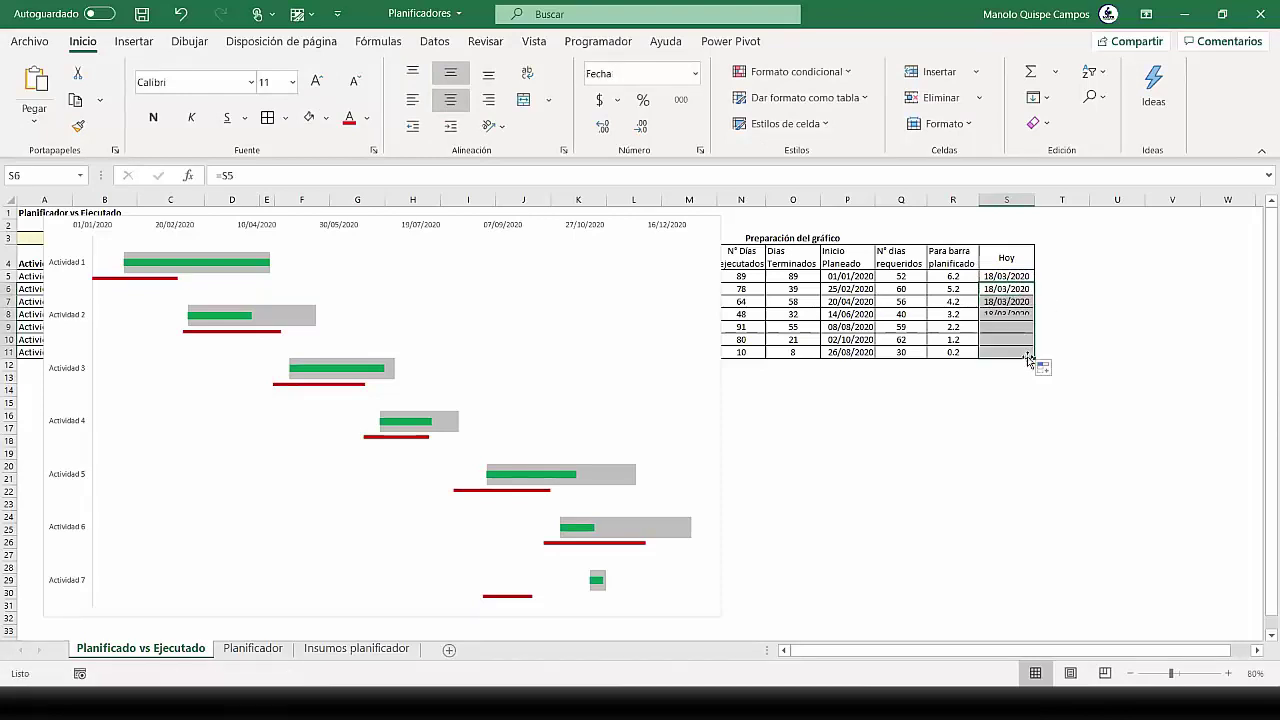
left_click(973, 414)
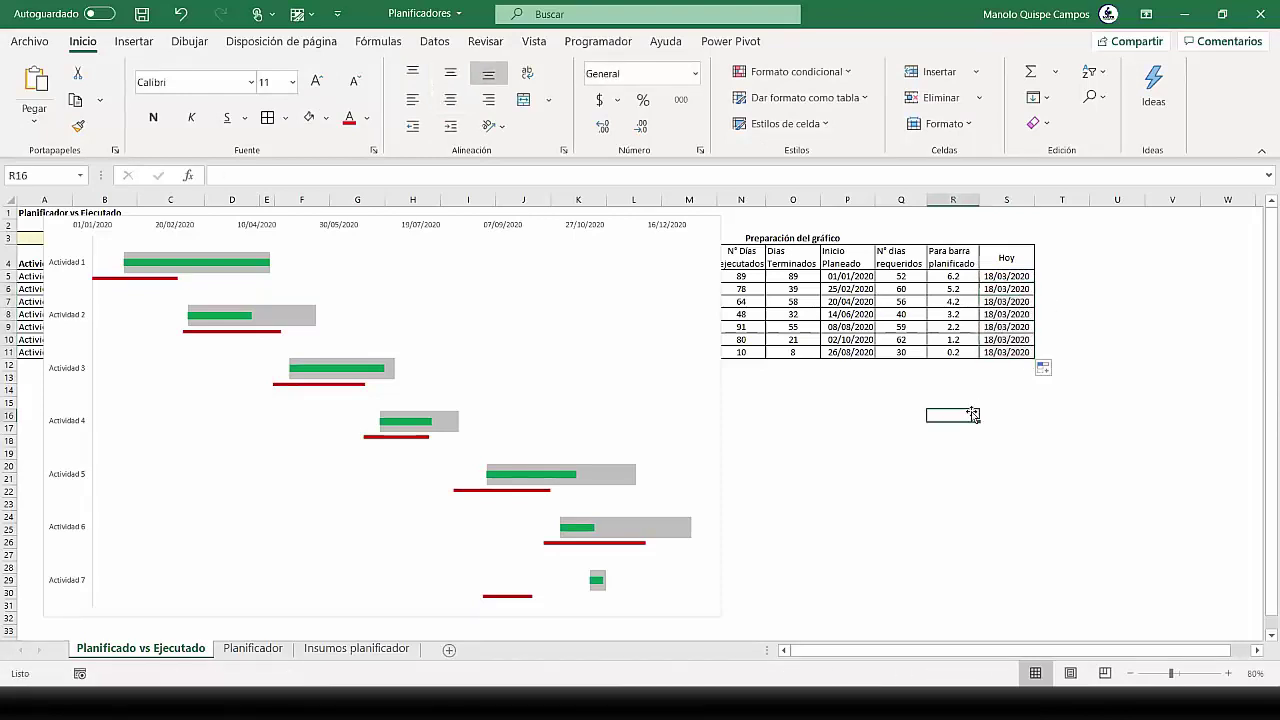
Add a new data series to the chart and take its name from the Hoy header in cell S4
left_click(296, 370)
right_click(296, 370)
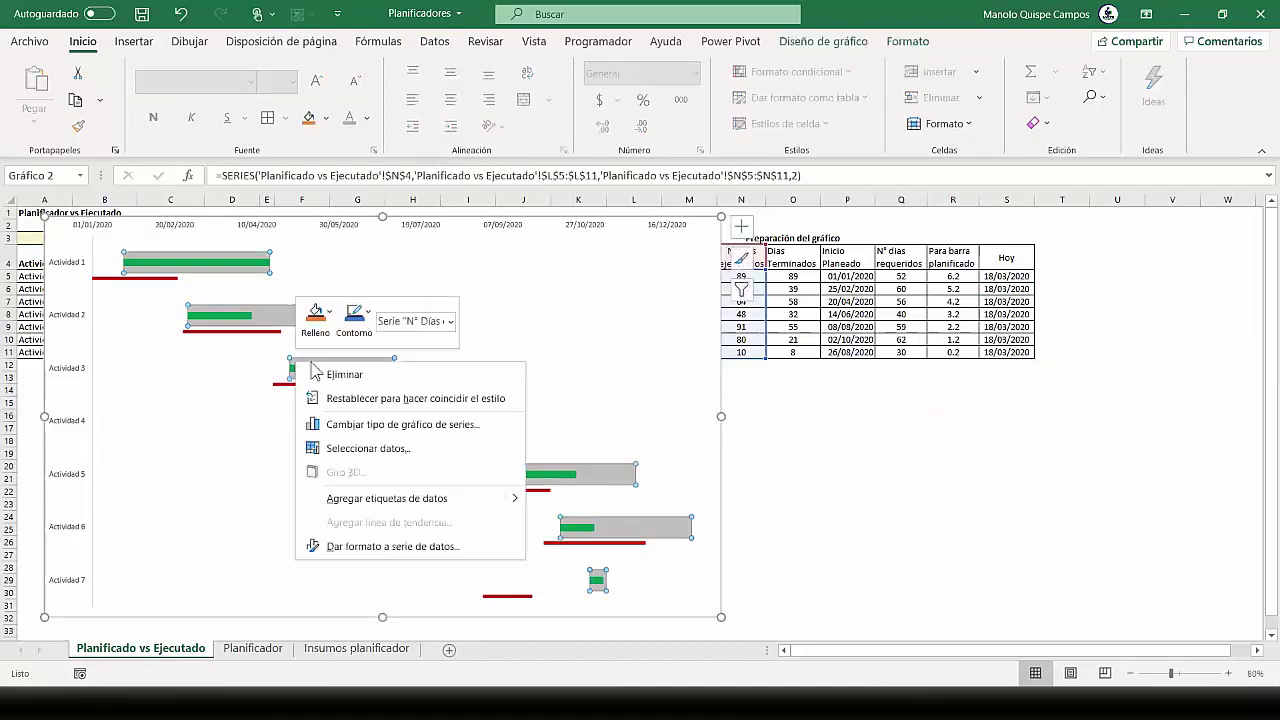
left_click(424, 452)
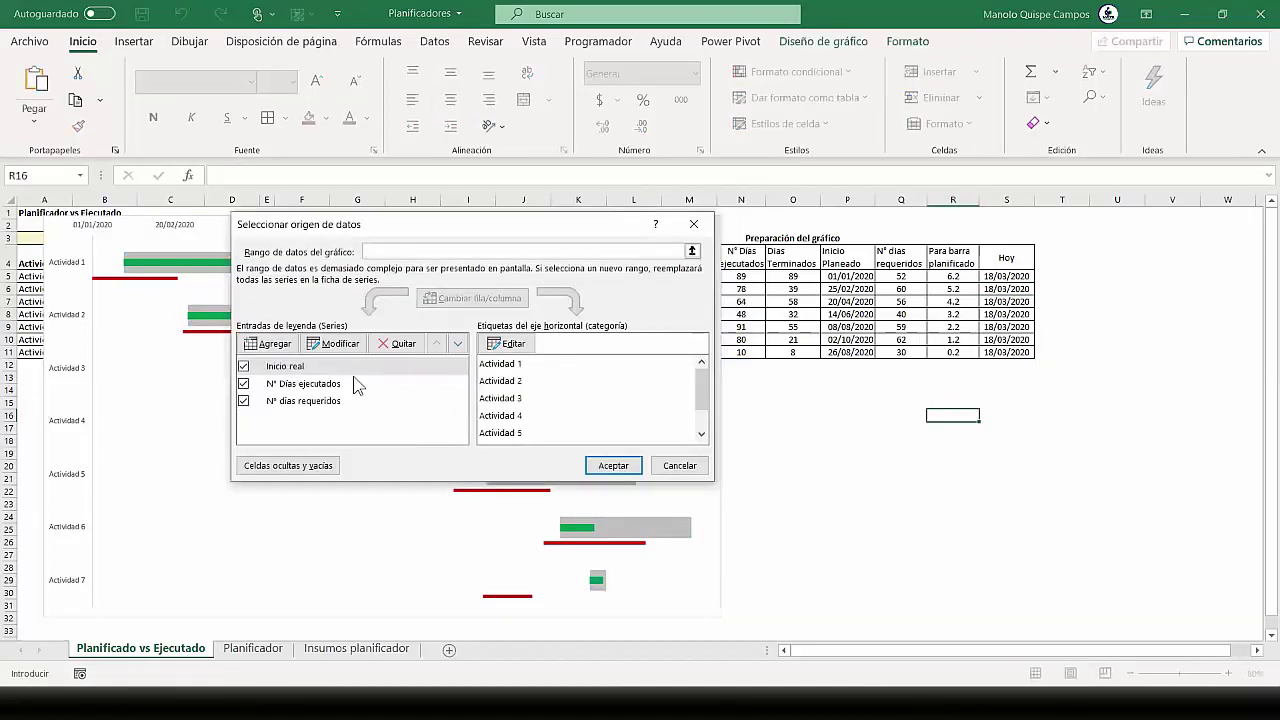
left_click(291, 343)
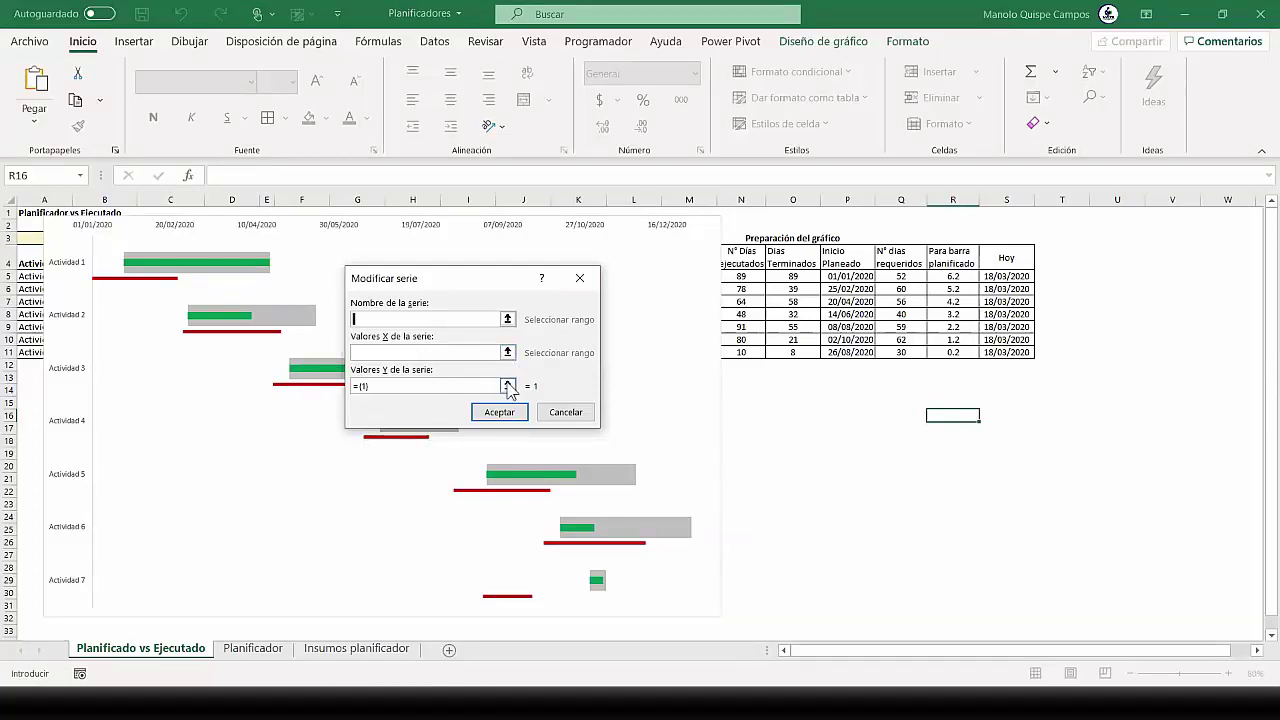
left_click(508, 319)
left_click(1010, 258)
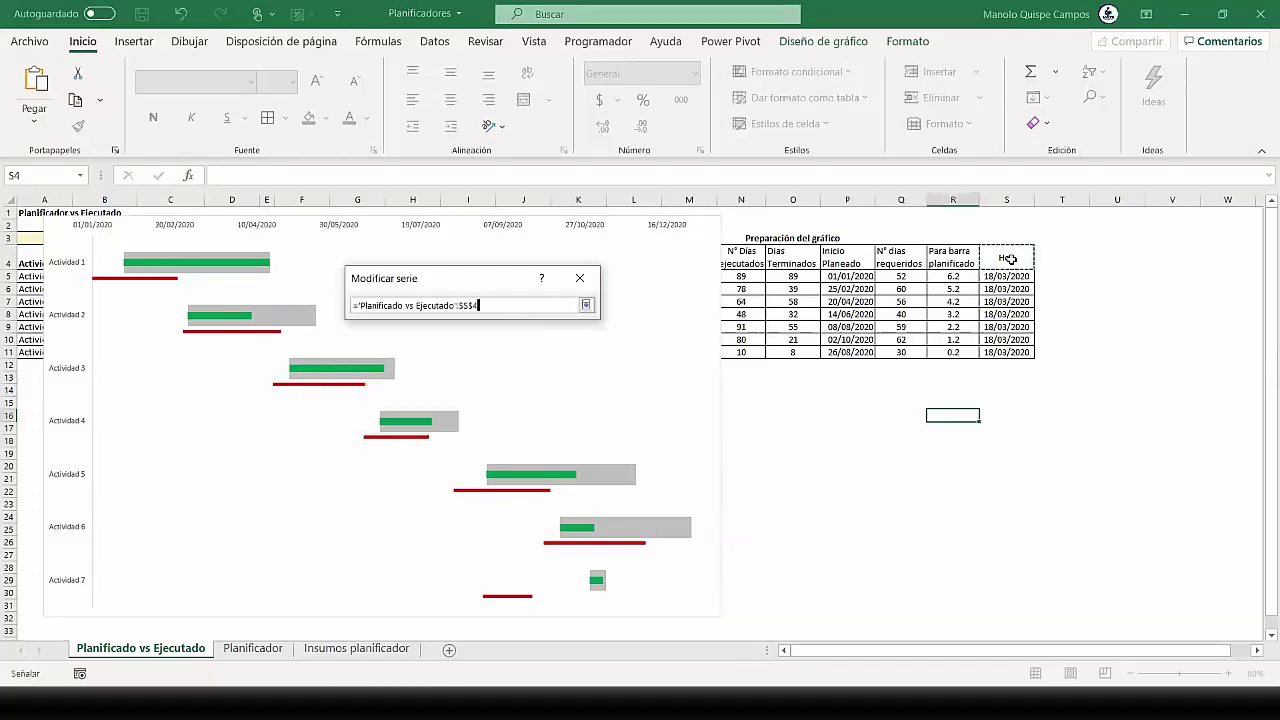
left_click(586, 305)
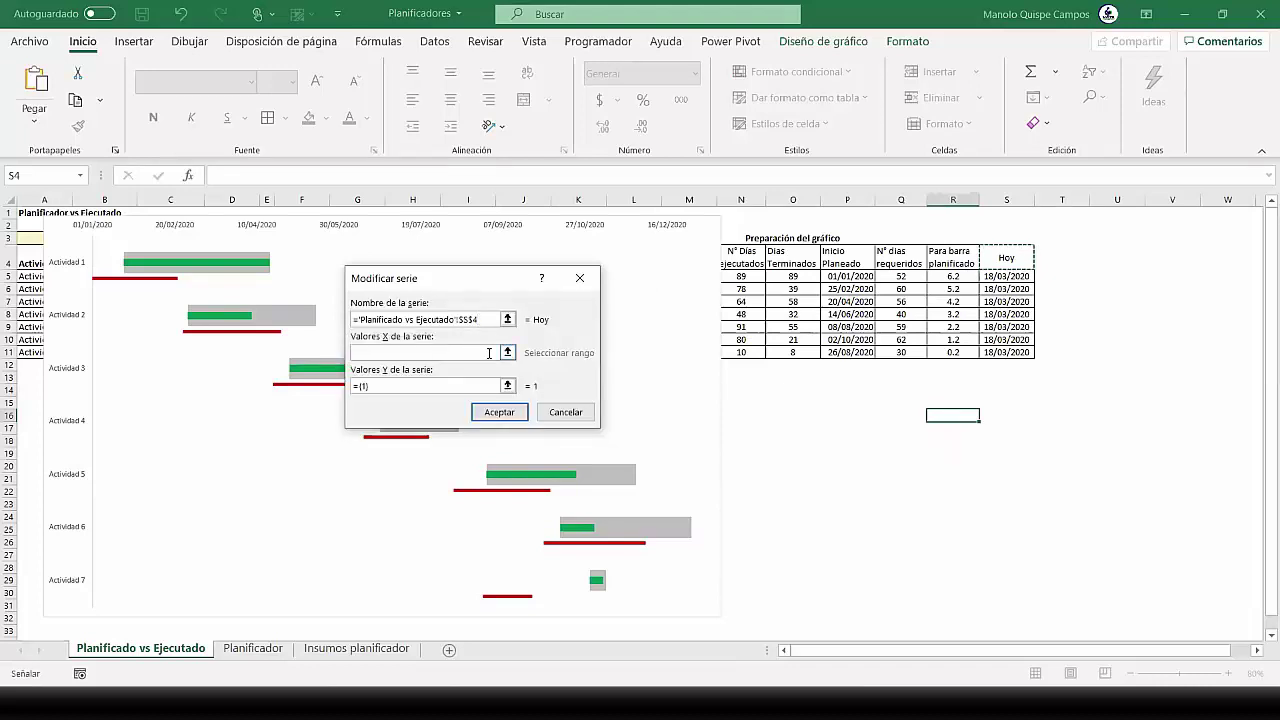
Use S5:S11 as the Hoy series' X values and R5:R11 as its Y values, and apply the new data source
left_click(507, 352)
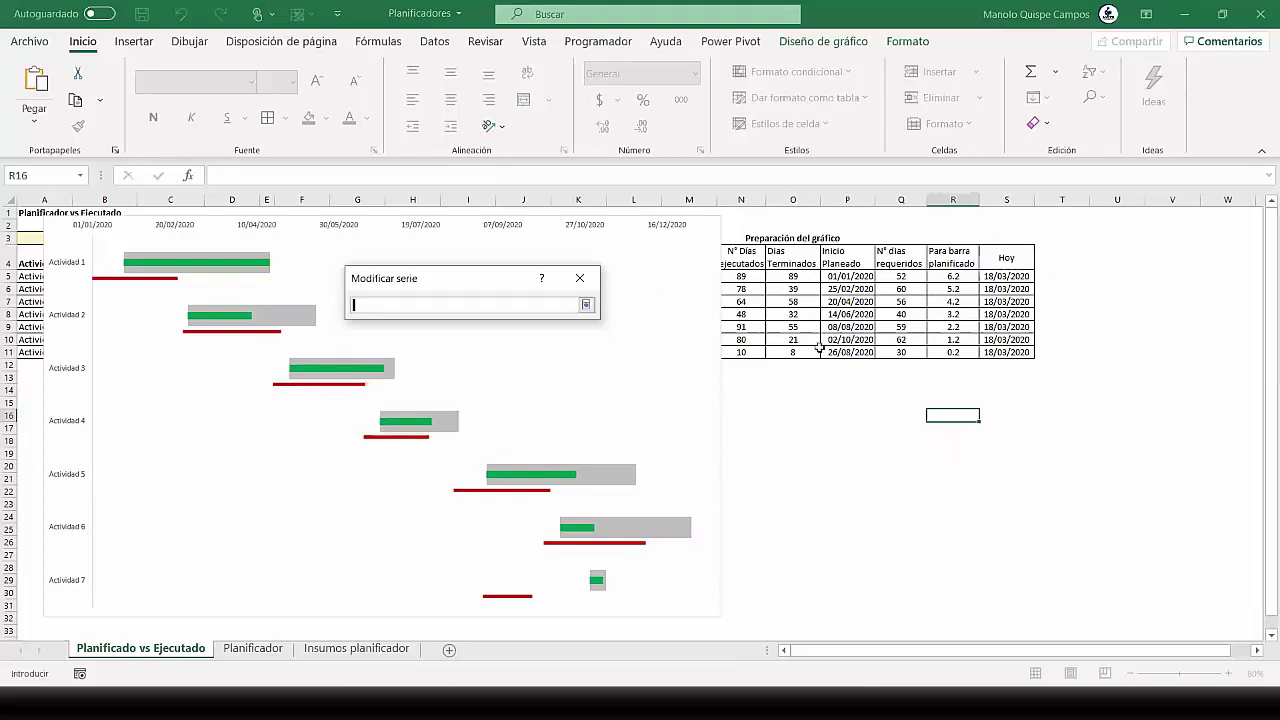
left_click_drag(1010, 281, 1006, 352)
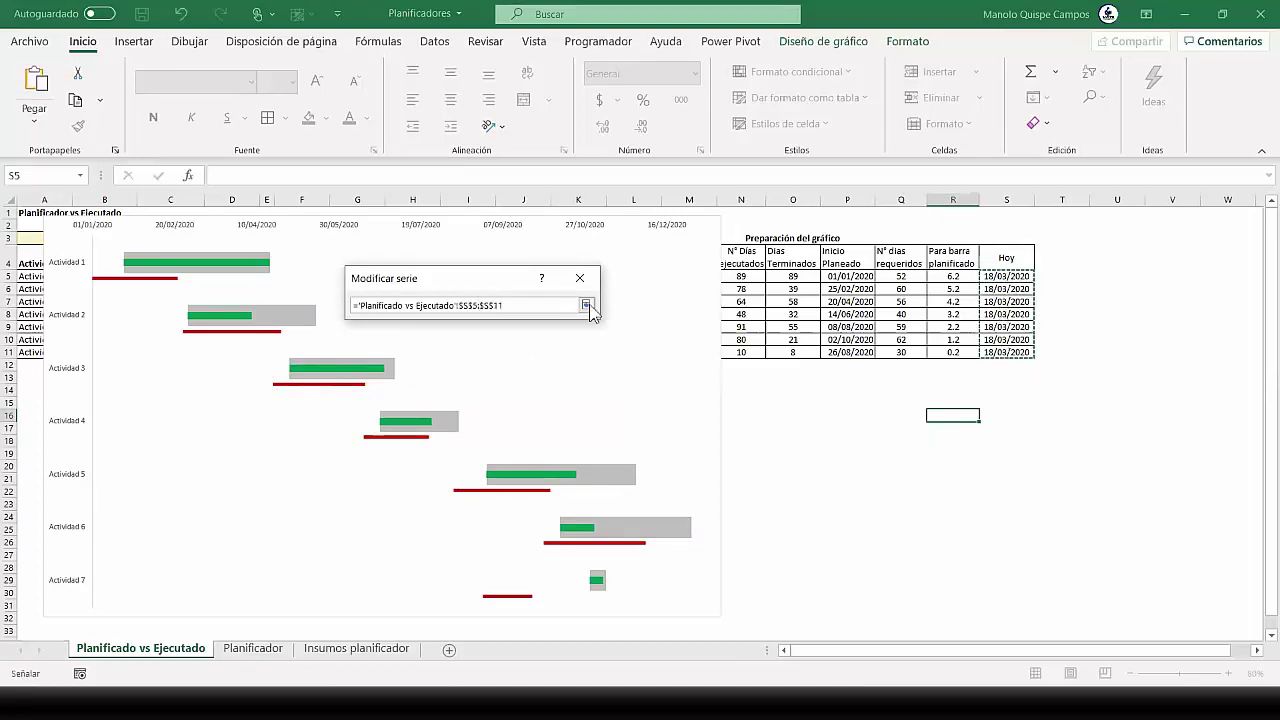
left_click(586, 304)
left_click(508, 386)
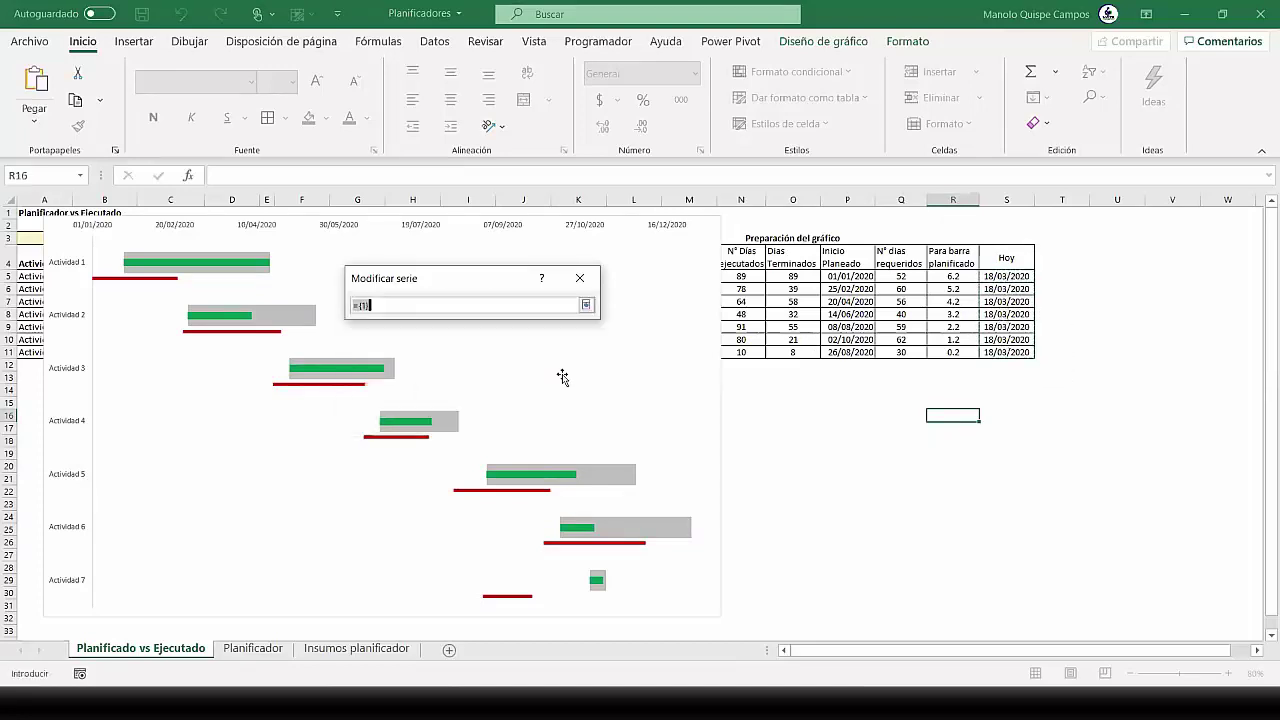
left_click_drag(952, 277, 947, 354)
left_click(586, 304)
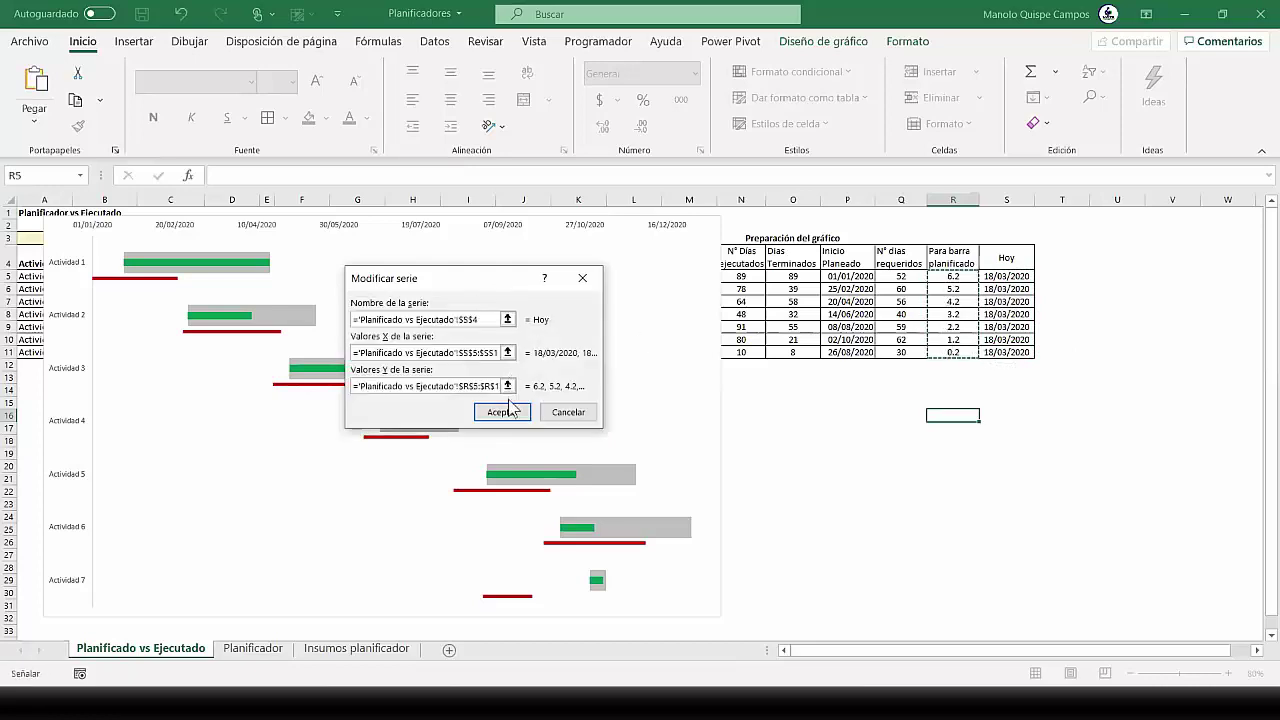
left_click(512, 412)
left_click(612, 461)
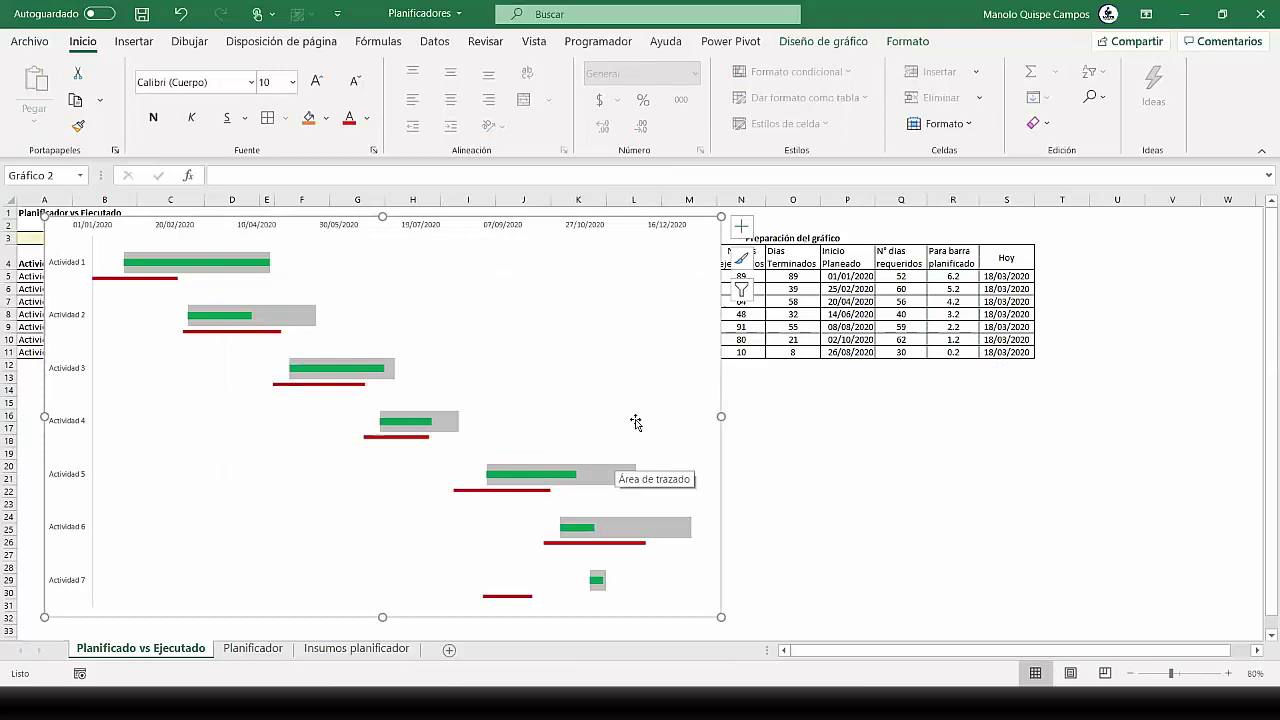
Open the formatting options of the chart's Hoy series and give it a solid dark red line 2 pt wide
right_click(433, 246)
key("Escape")
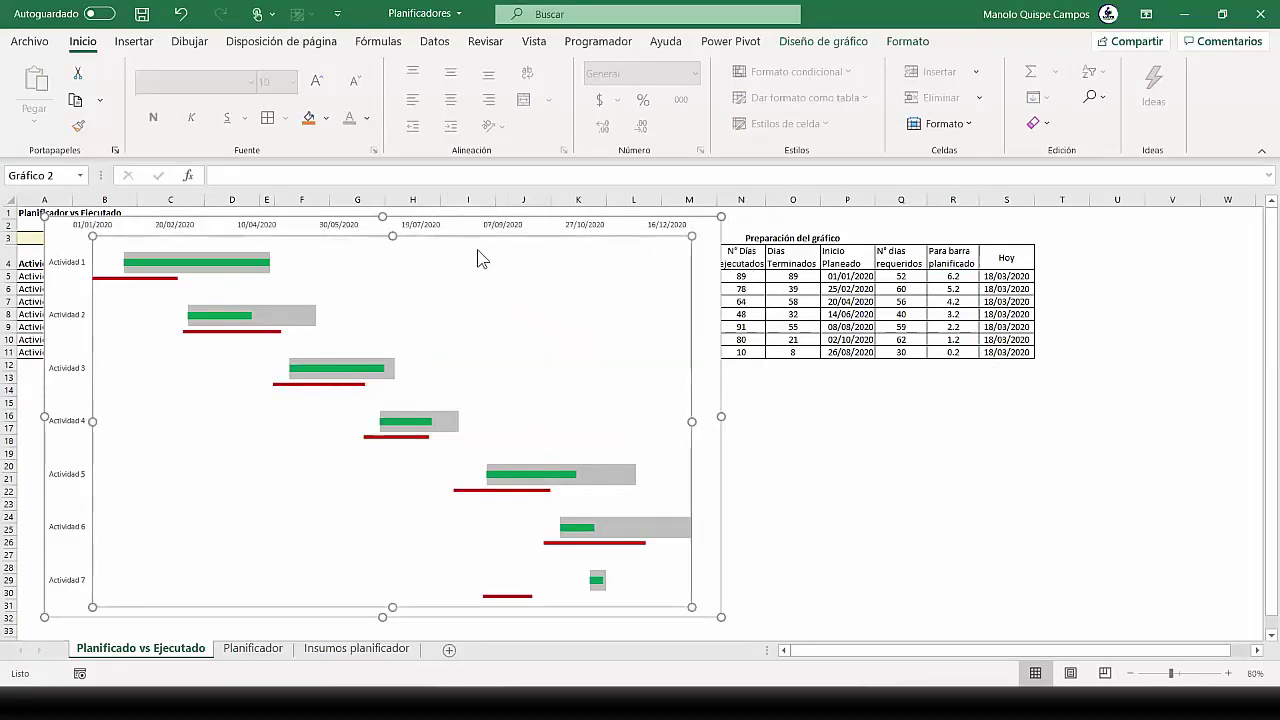
double_click(441, 239)
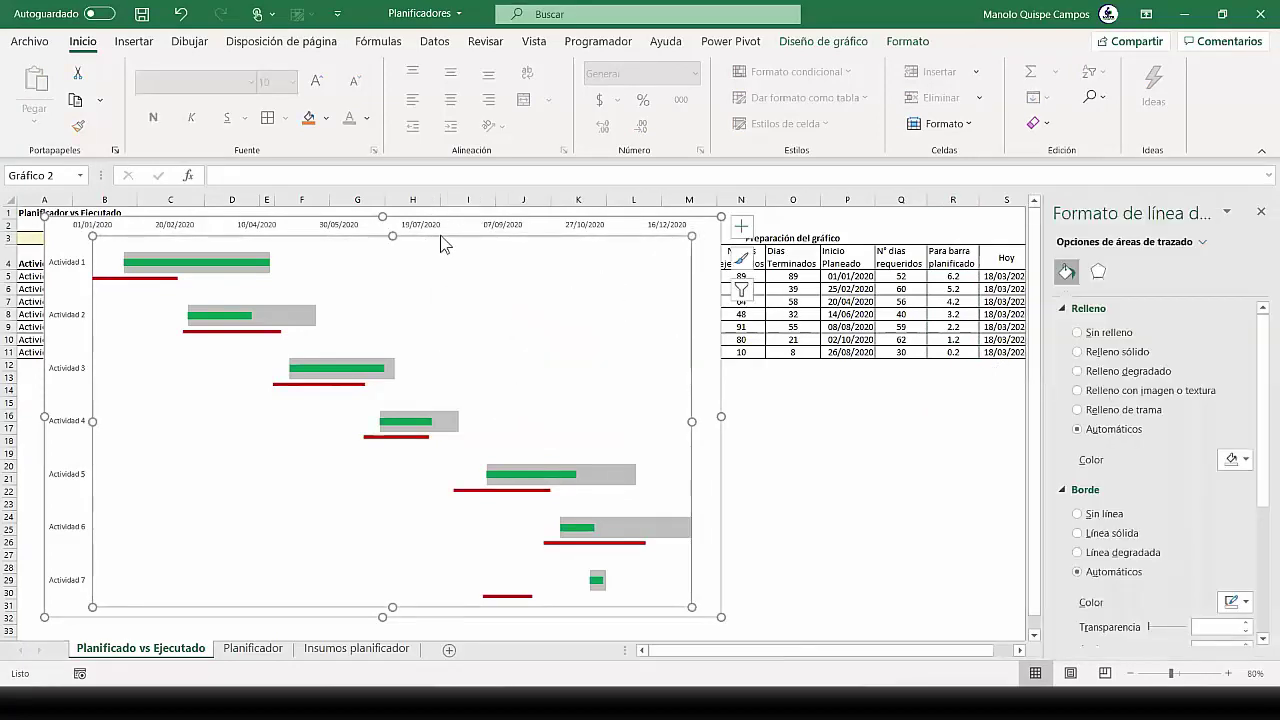
left_click(1200, 242)
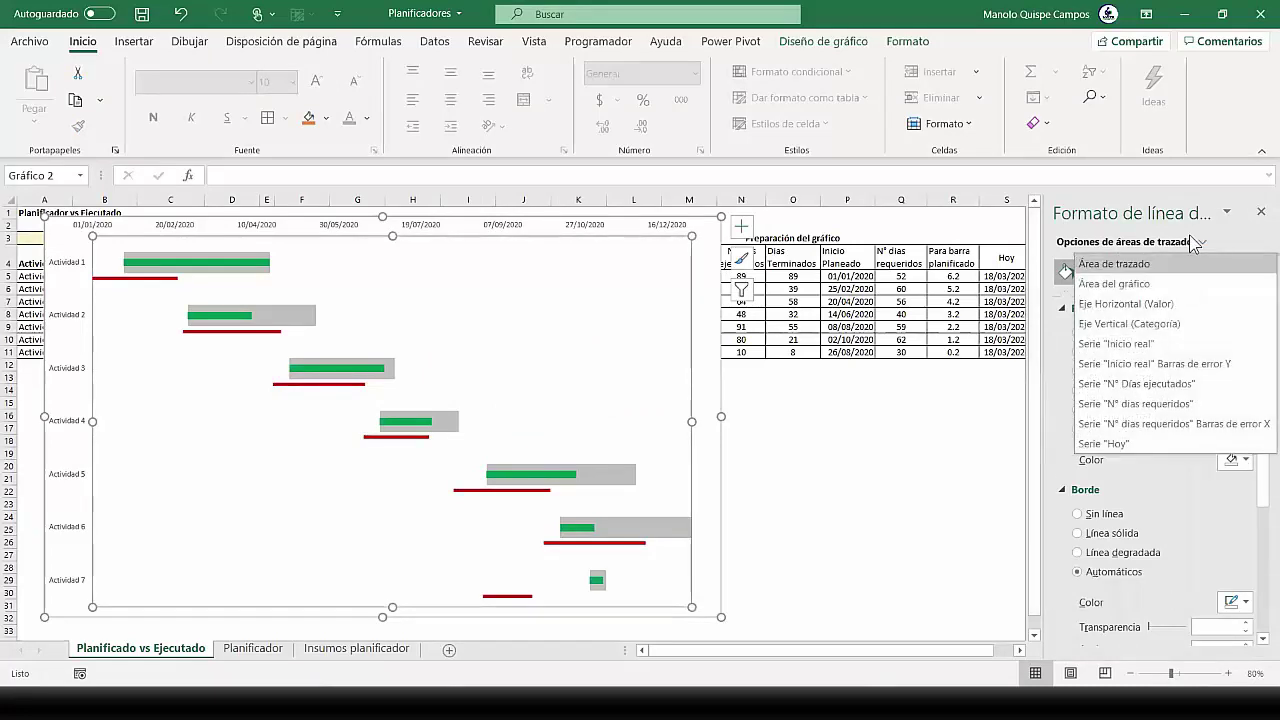
left_click(1125, 443)
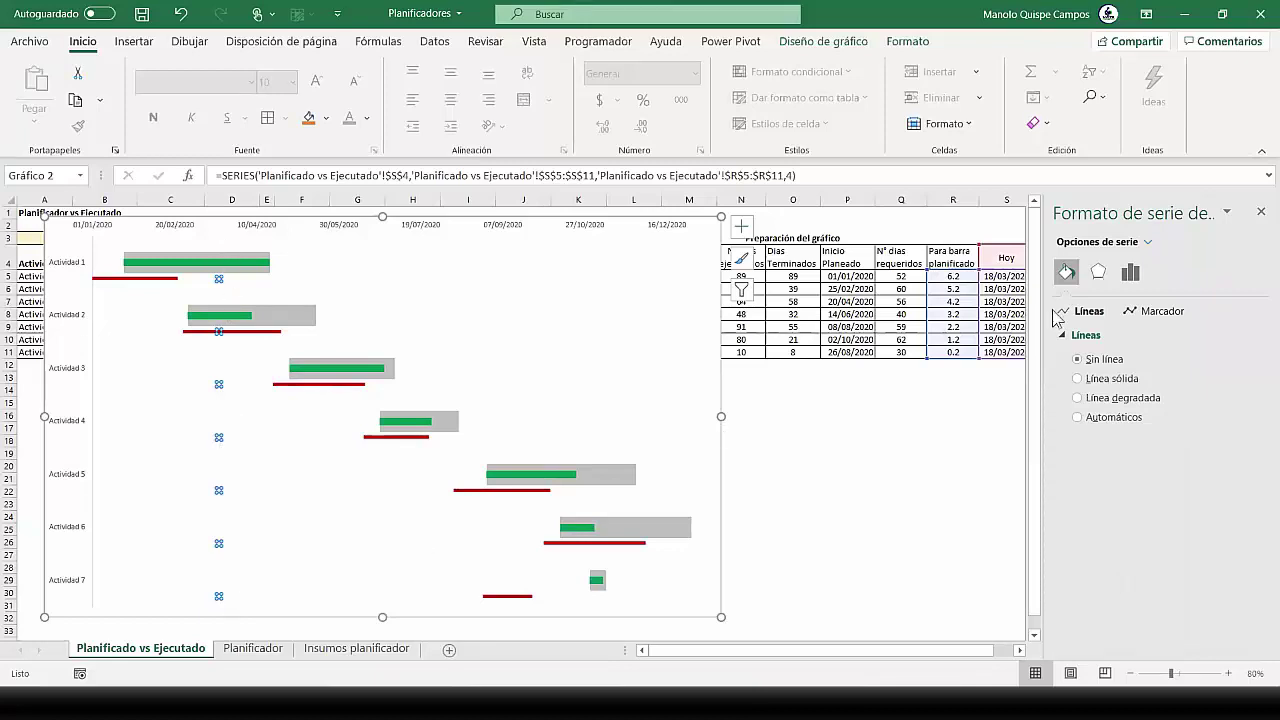
right_click(359, 249)
left_click(437, 410)
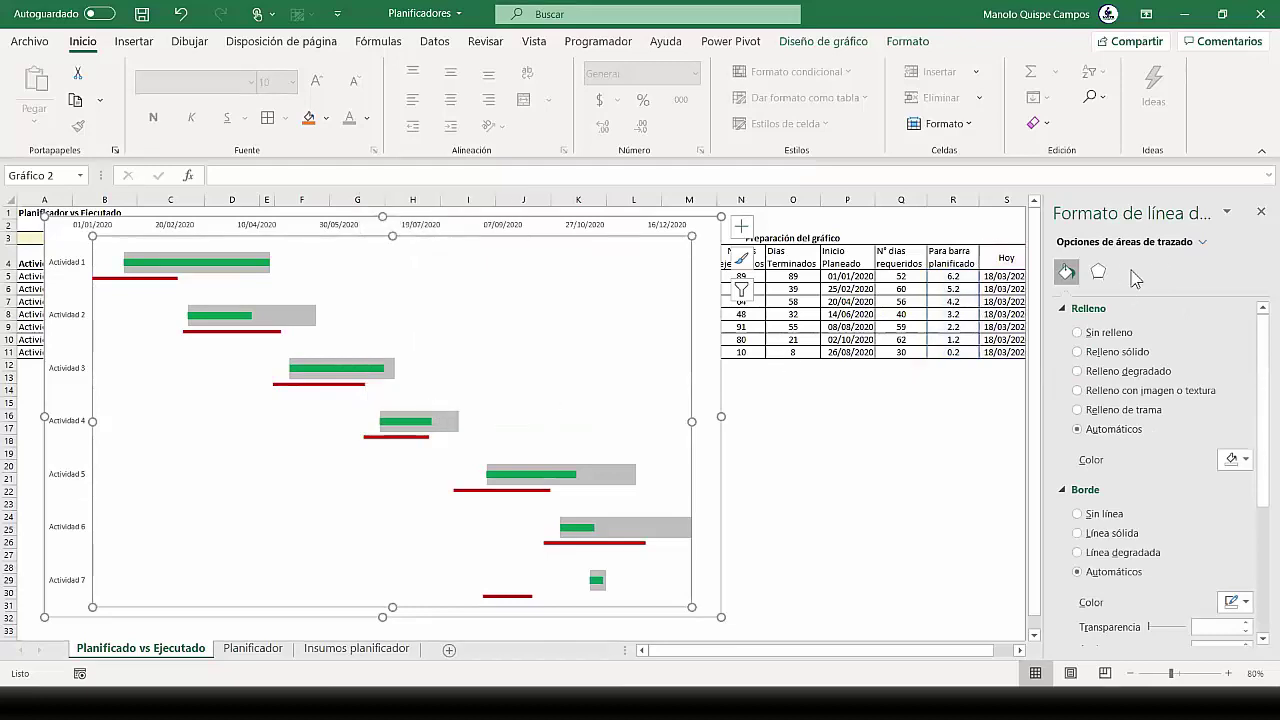
left_click(1203, 251)
left_click(1128, 445)
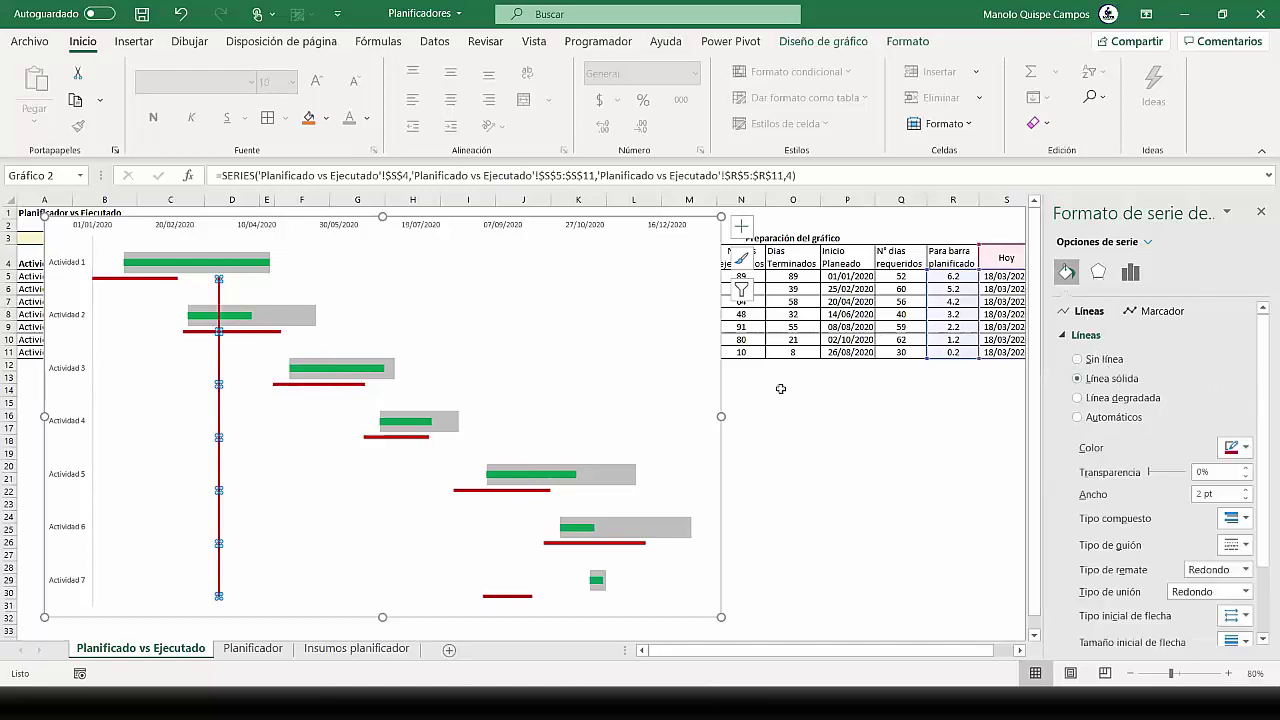
Change the line color of the chart's Hoy series to the theme's gold and deselect the chart
left_click(1241, 450)
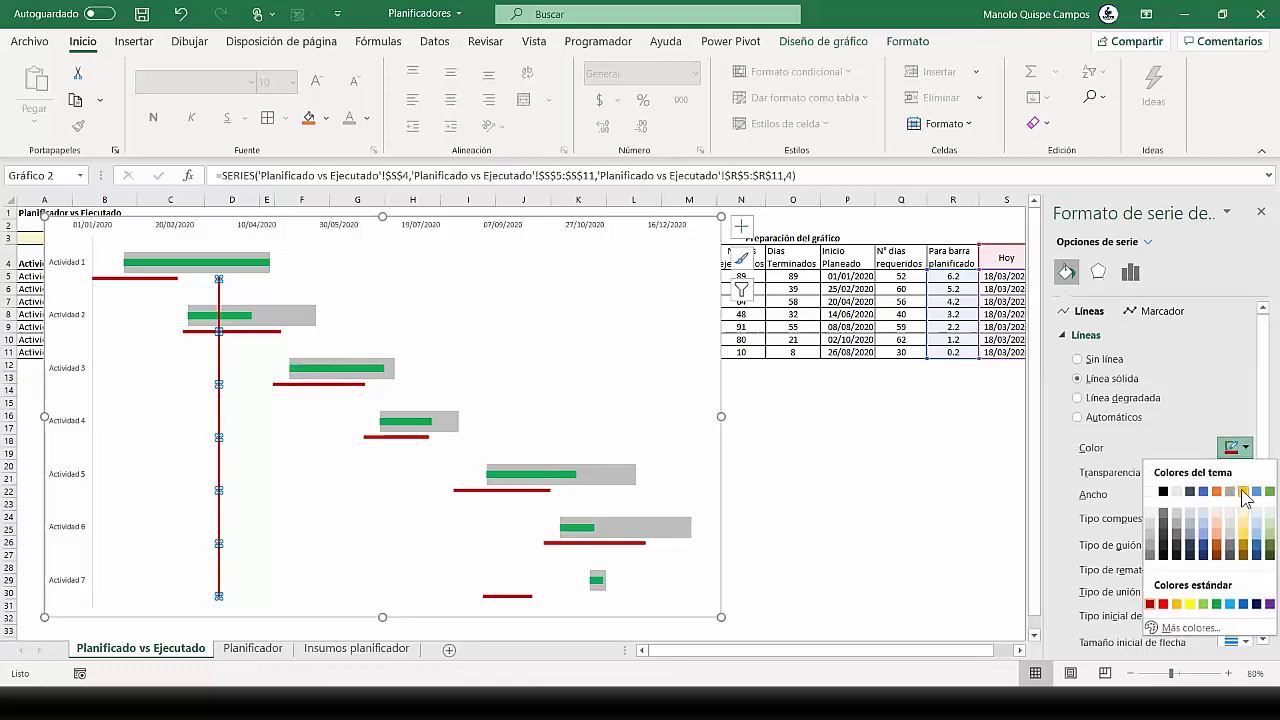
left_click(1246, 497)
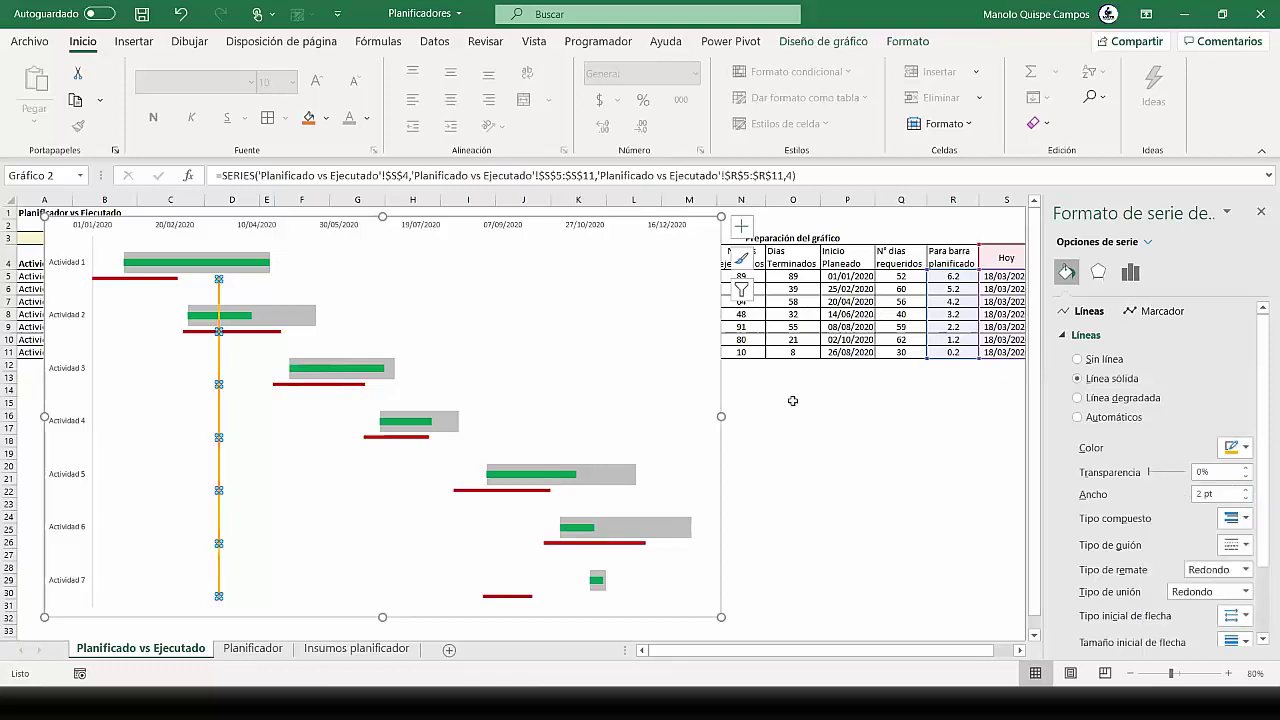
key("Escape")
key("Escape")
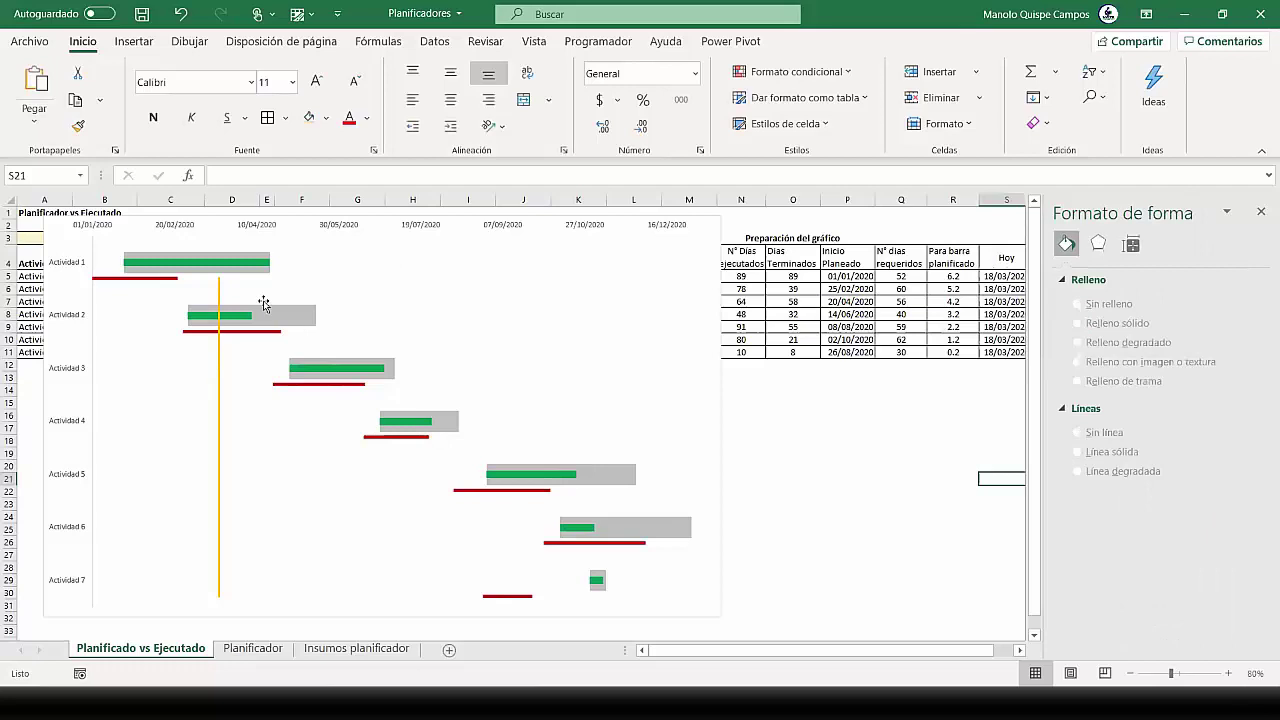
Add a data label to only the topmost point of the vertical Hoy line
left_click(219, 285)
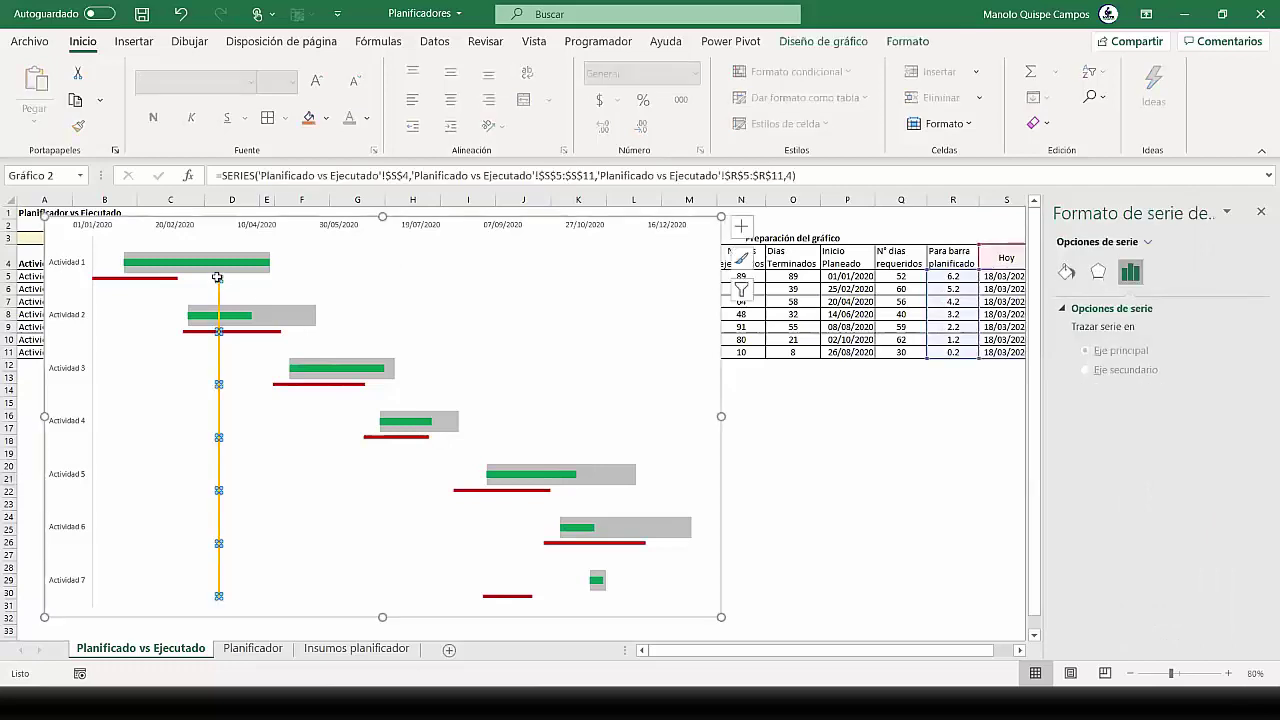
left_click(219, 277)
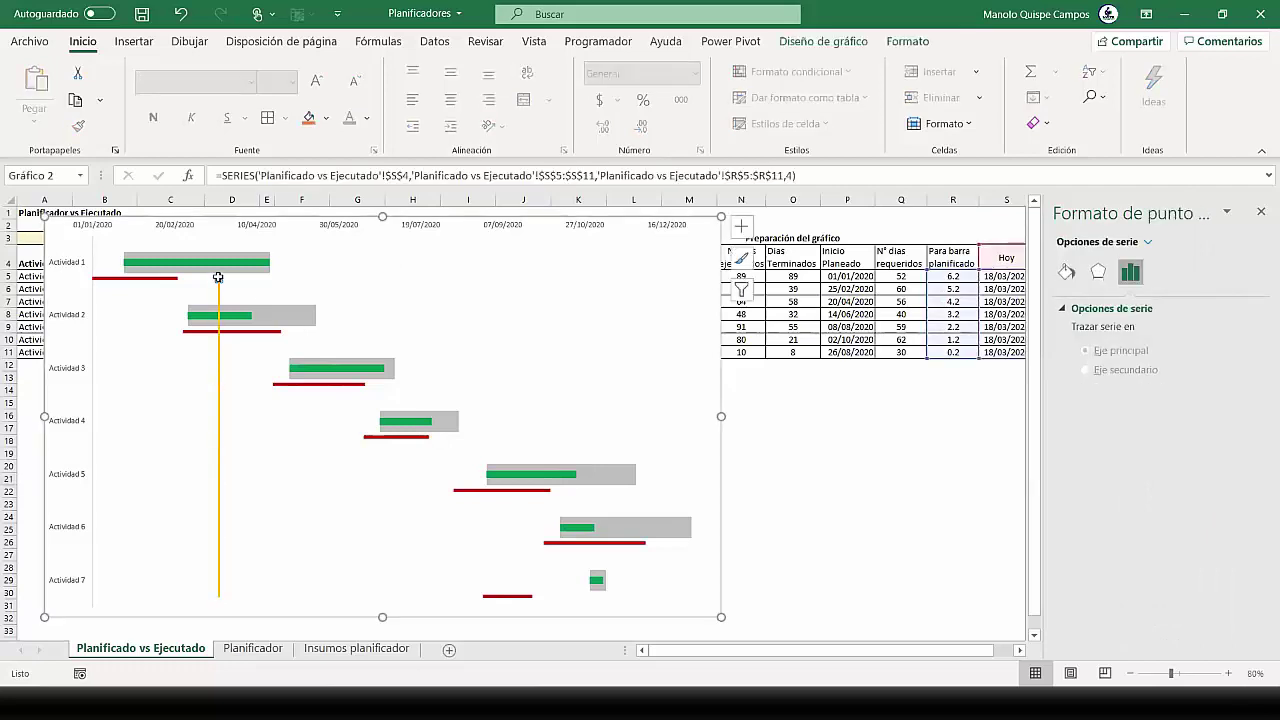
right_click(218, 277)
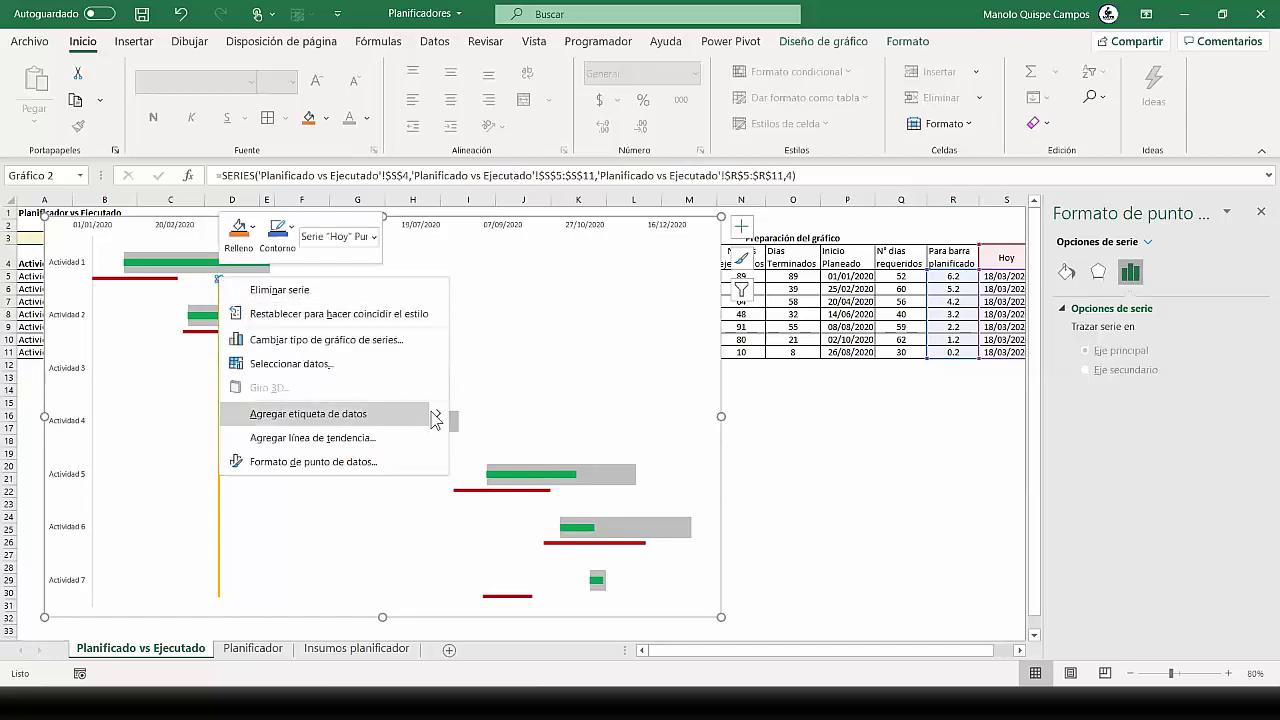
left_click(462, 413)
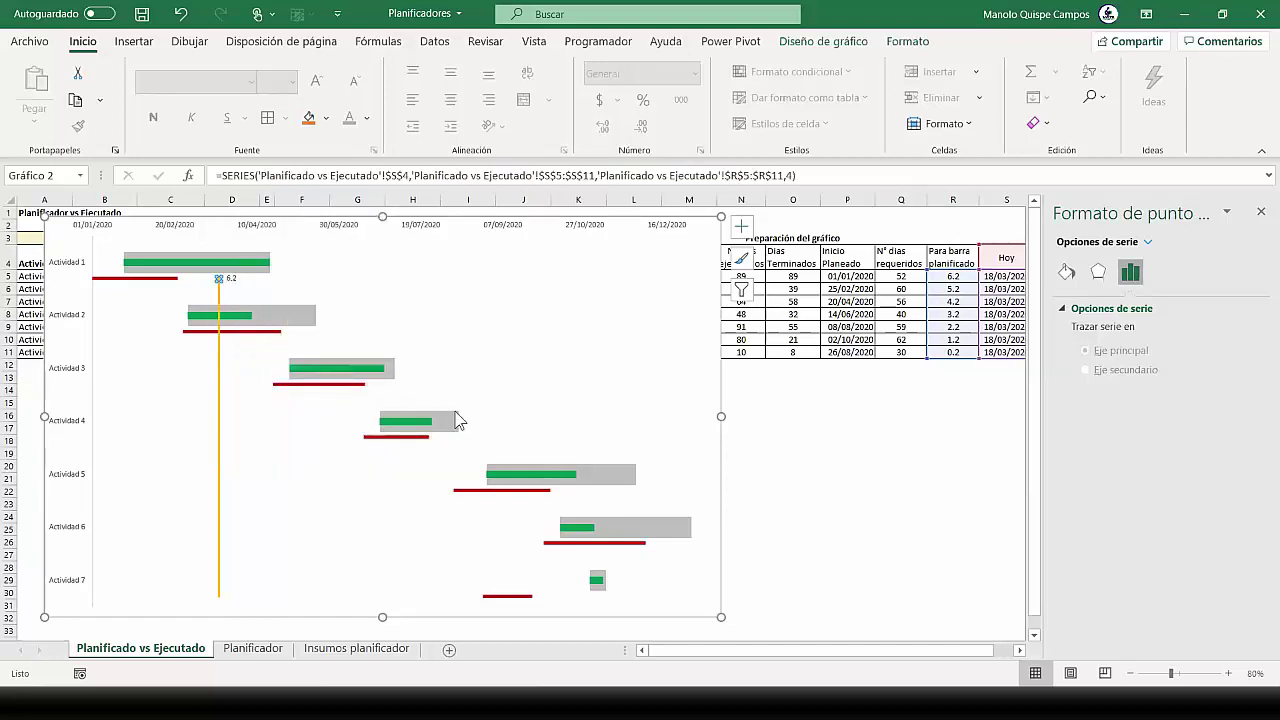
Format the Hoy point's data label to show only the series name, with the Y value and leader lines turned off
left_click(233, 280)
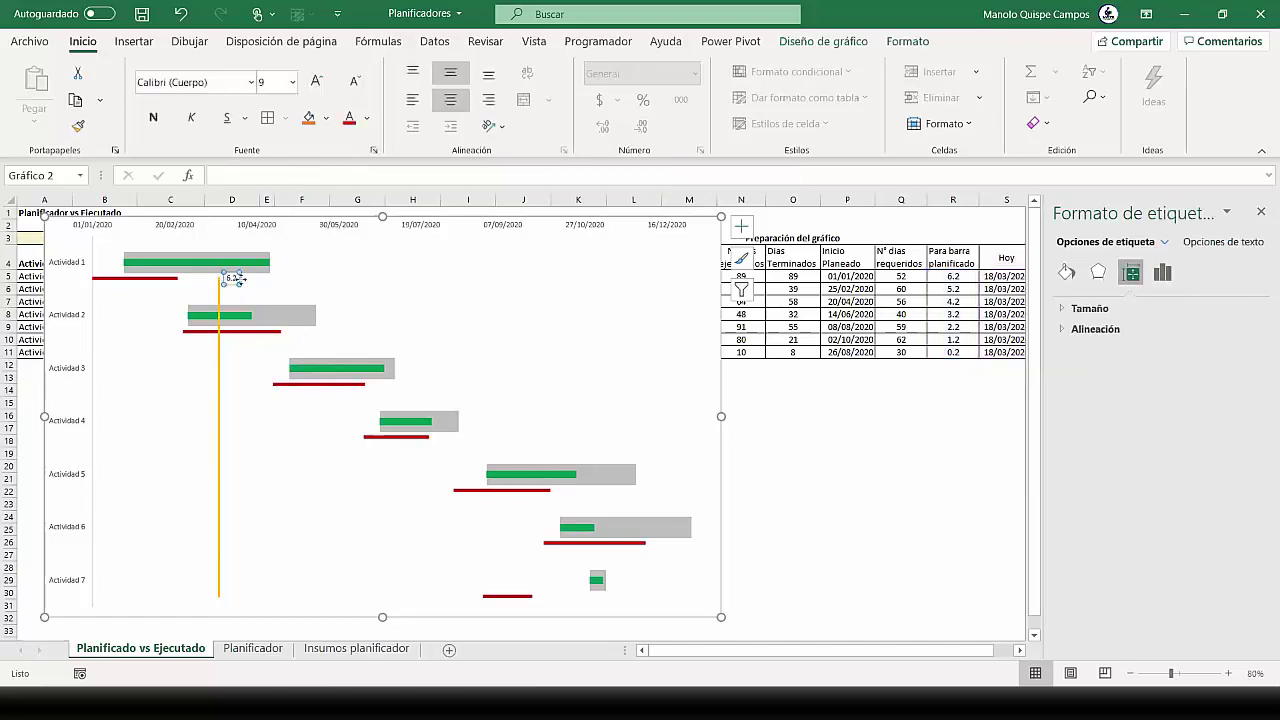
right_click(232, 281)
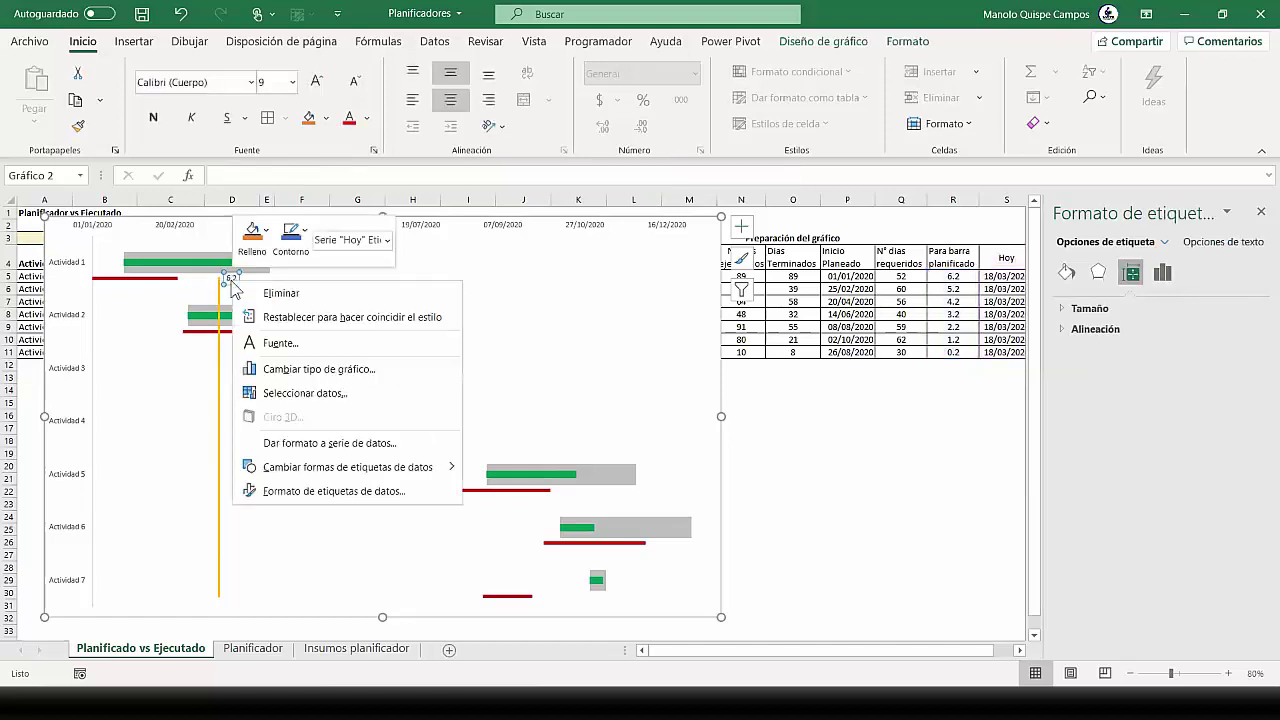
left_click(345, 491)
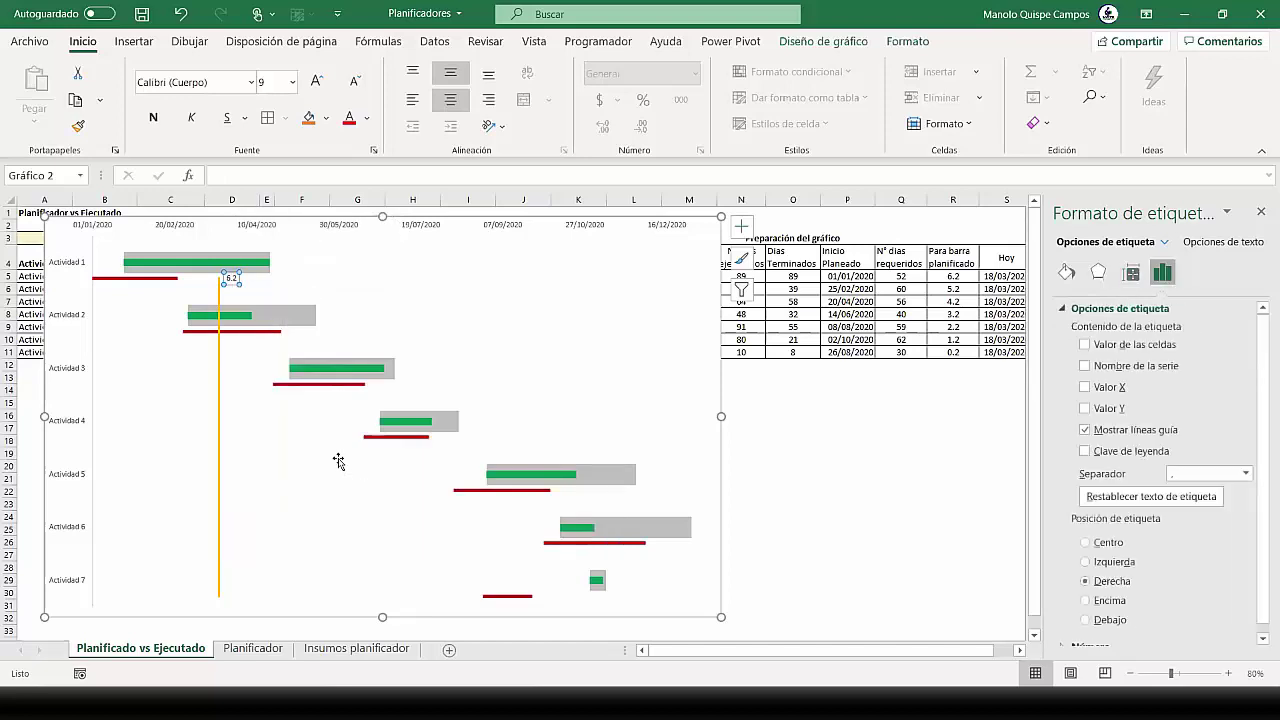
left_click(234, 278)
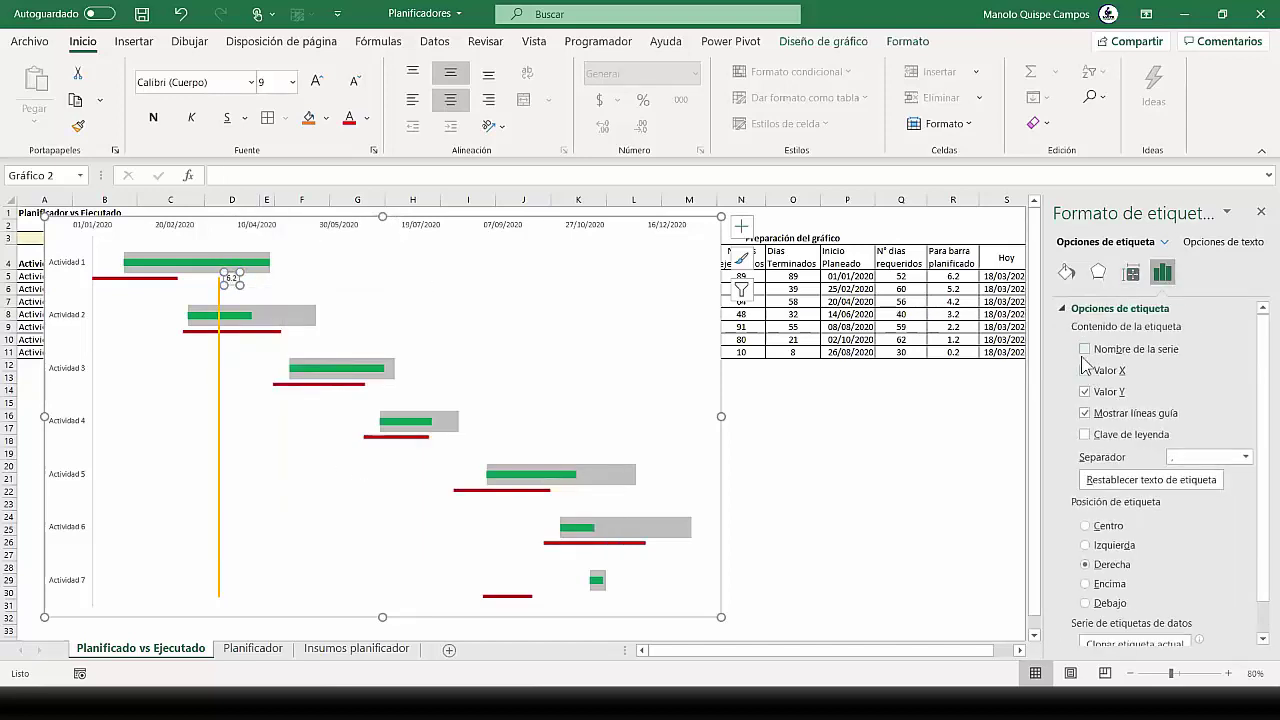
left_click(1086, 350)
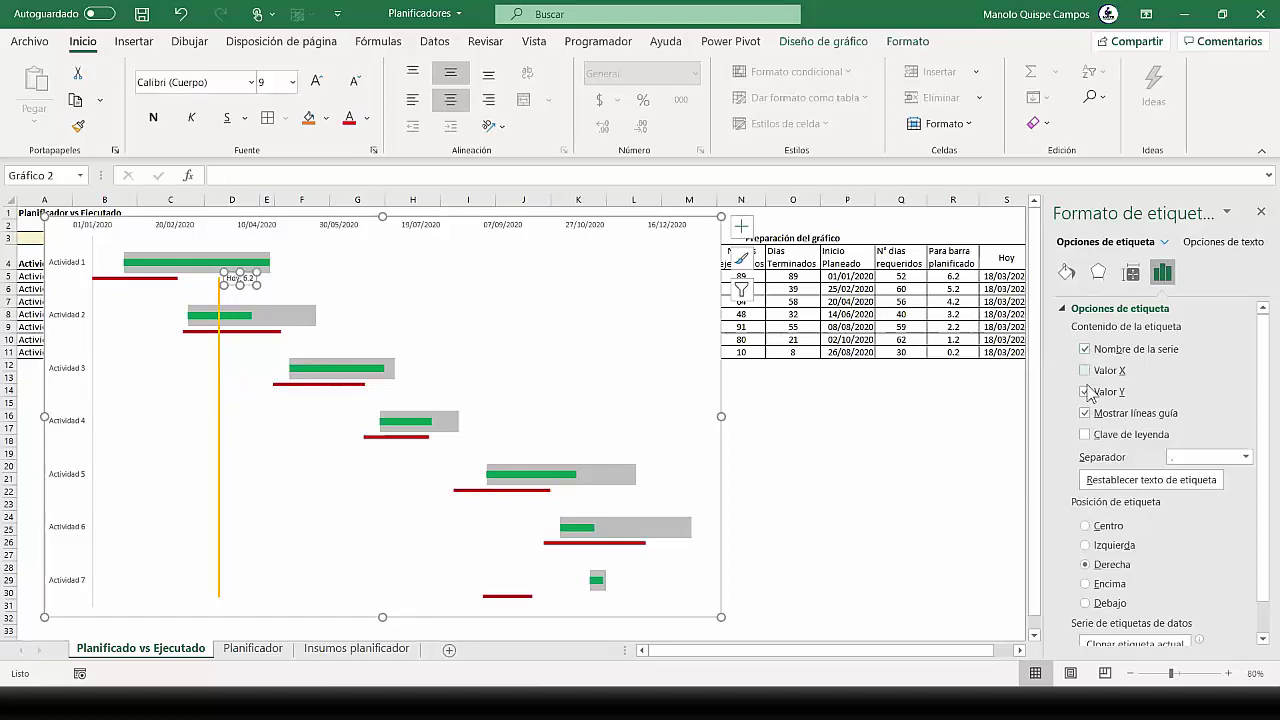
left_click(1085, 391)
left_click(1085, 413)
left_click(793, 453)
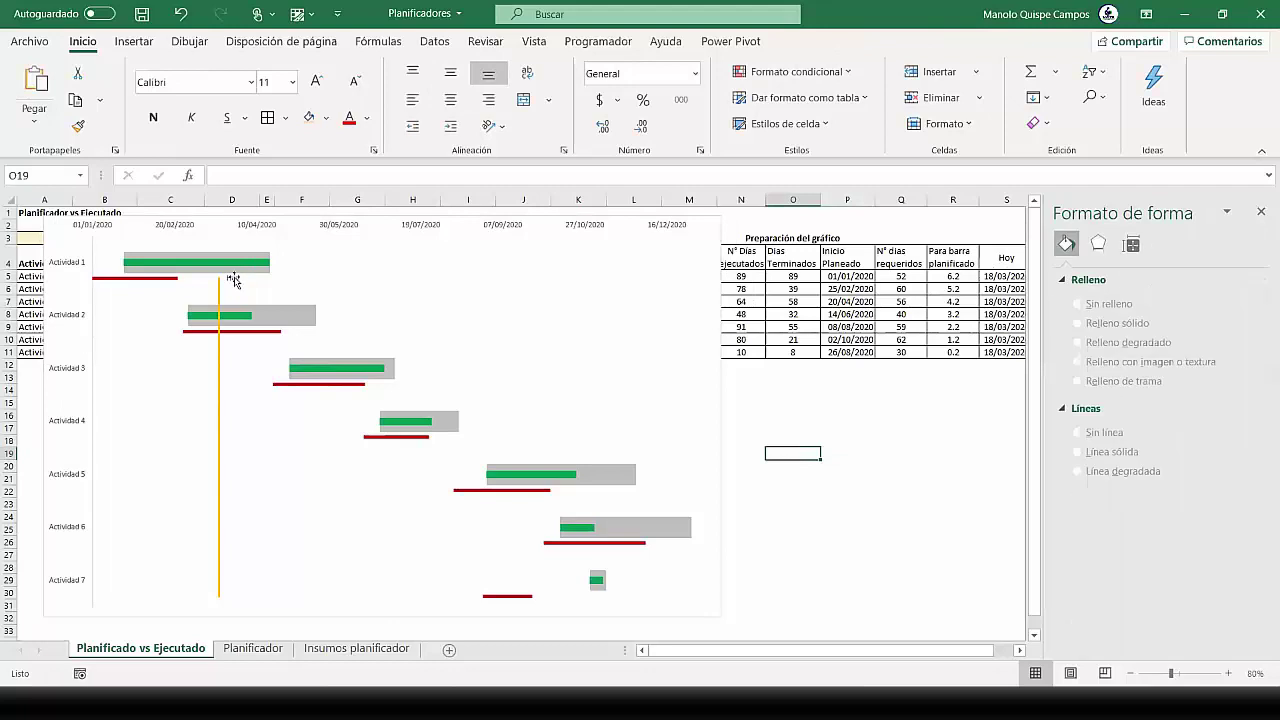
Make the Hoy data label bold, enlarge its font by four increments, and close the formatting pane
left_click(234, 279)
left_click(153, 118)
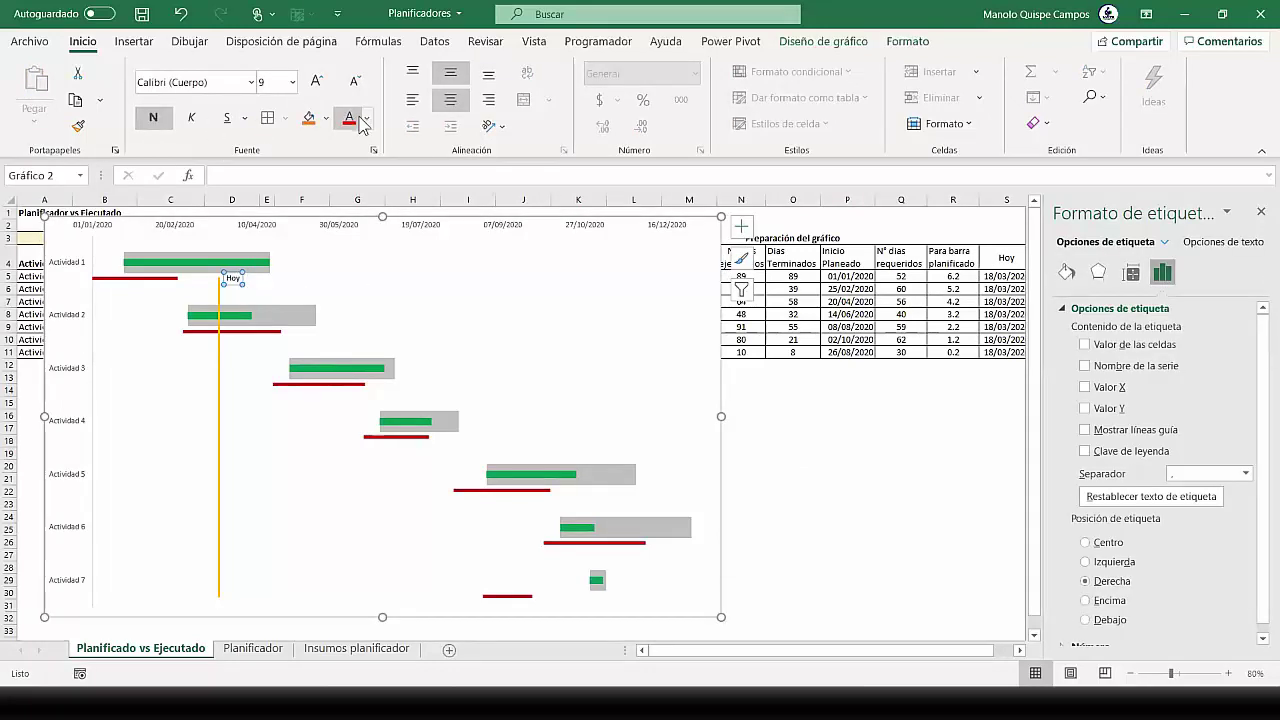
left_click(314, 84)
left_click(316, 81)
left_click(316, 81)
left_click(316, 81)
left_click(793, 466)
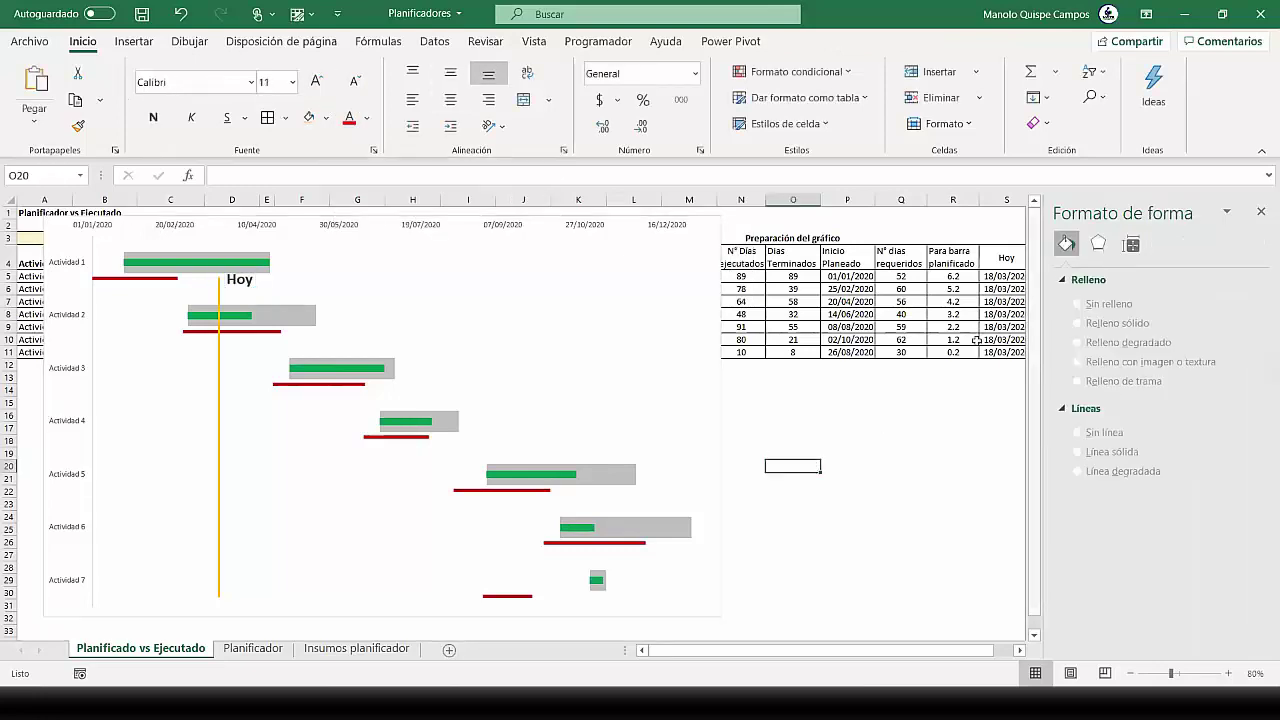
left_click(1261, 211)
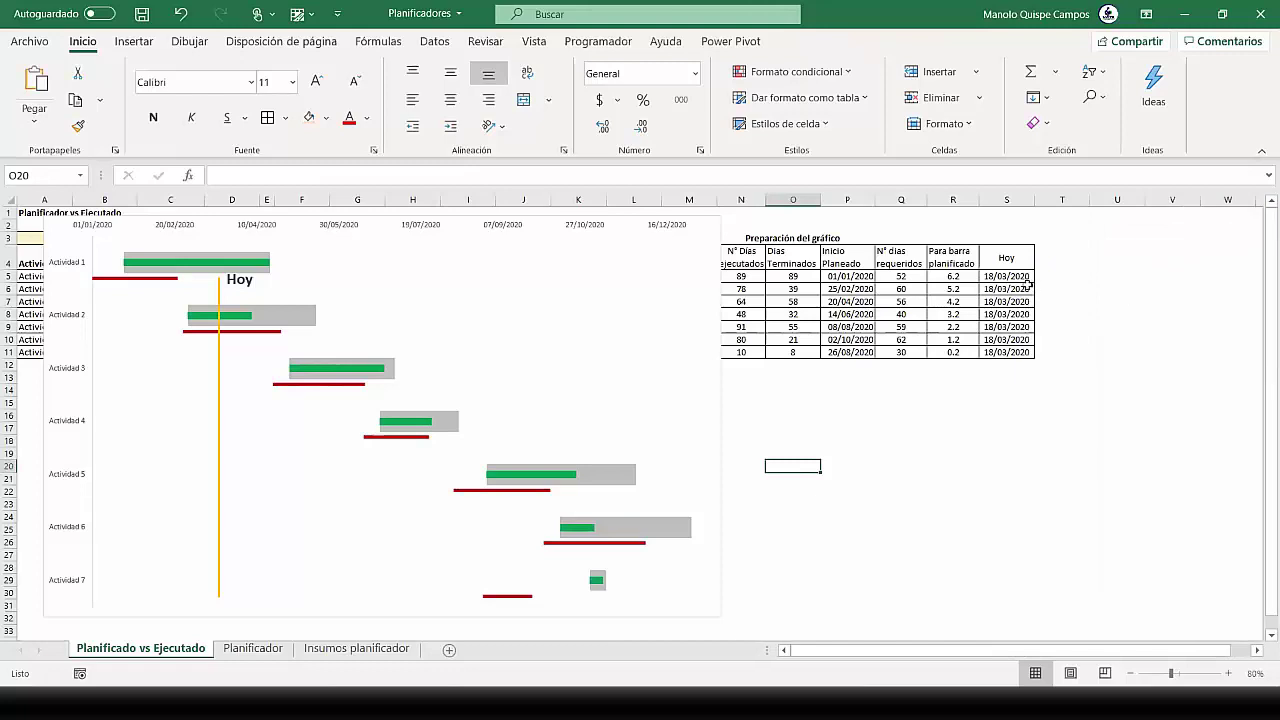
Replace the formula in cell S5 of the Hoy column with the test date 31/5/20
left_click(1005, 277)
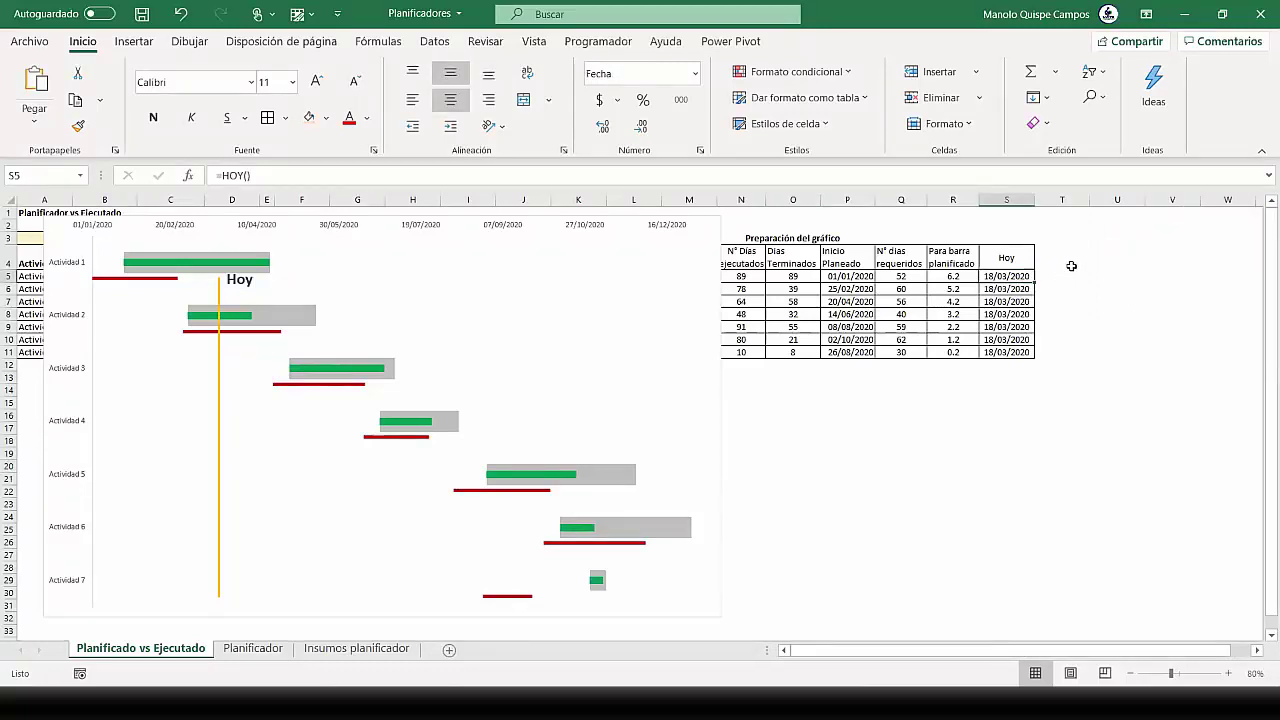
type("31/5/20")
key("Return")
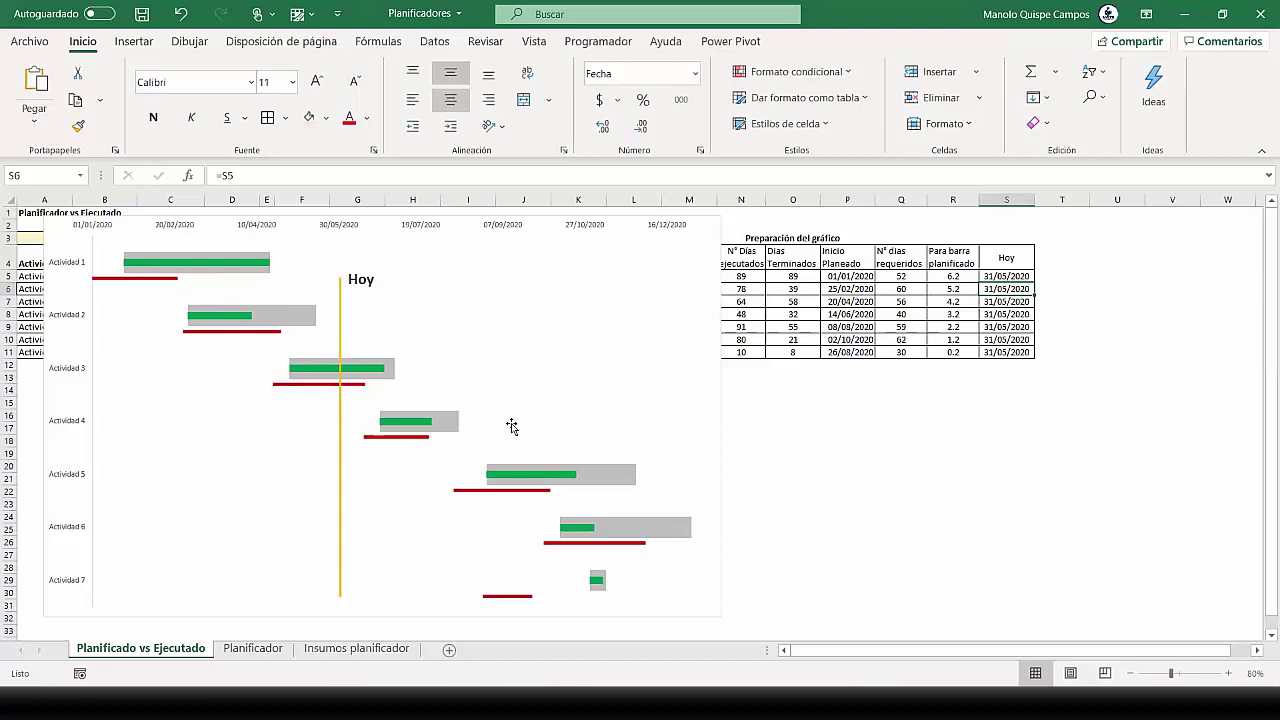
Set the test date in cell S5 of the Hoy column to 10/10/20
left_click(1006, 275)
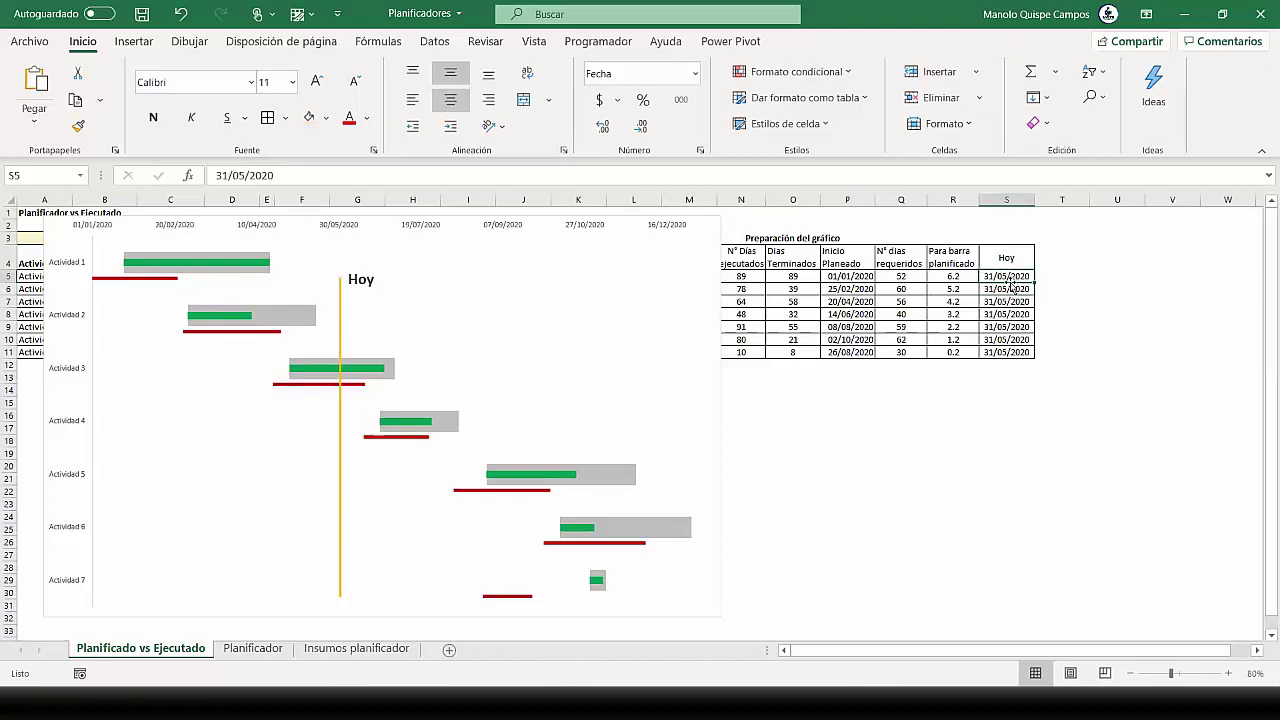
type("10")
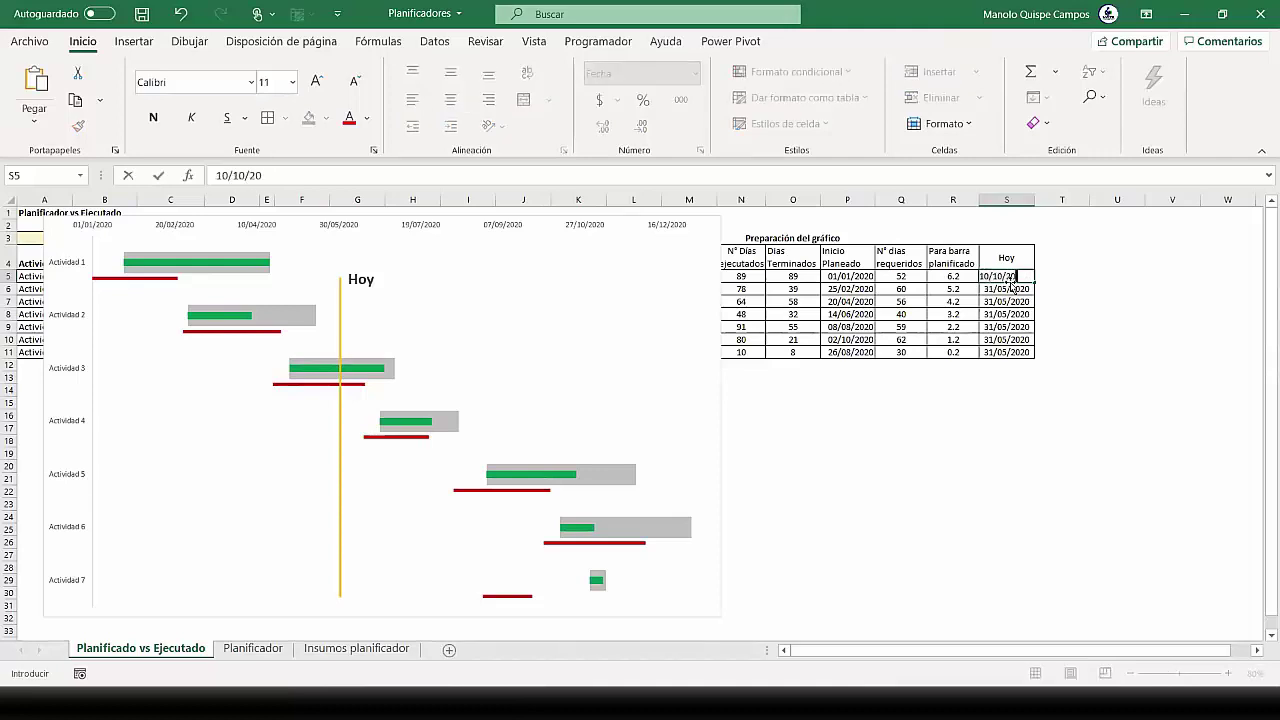
type("/10/20")
key("Return")
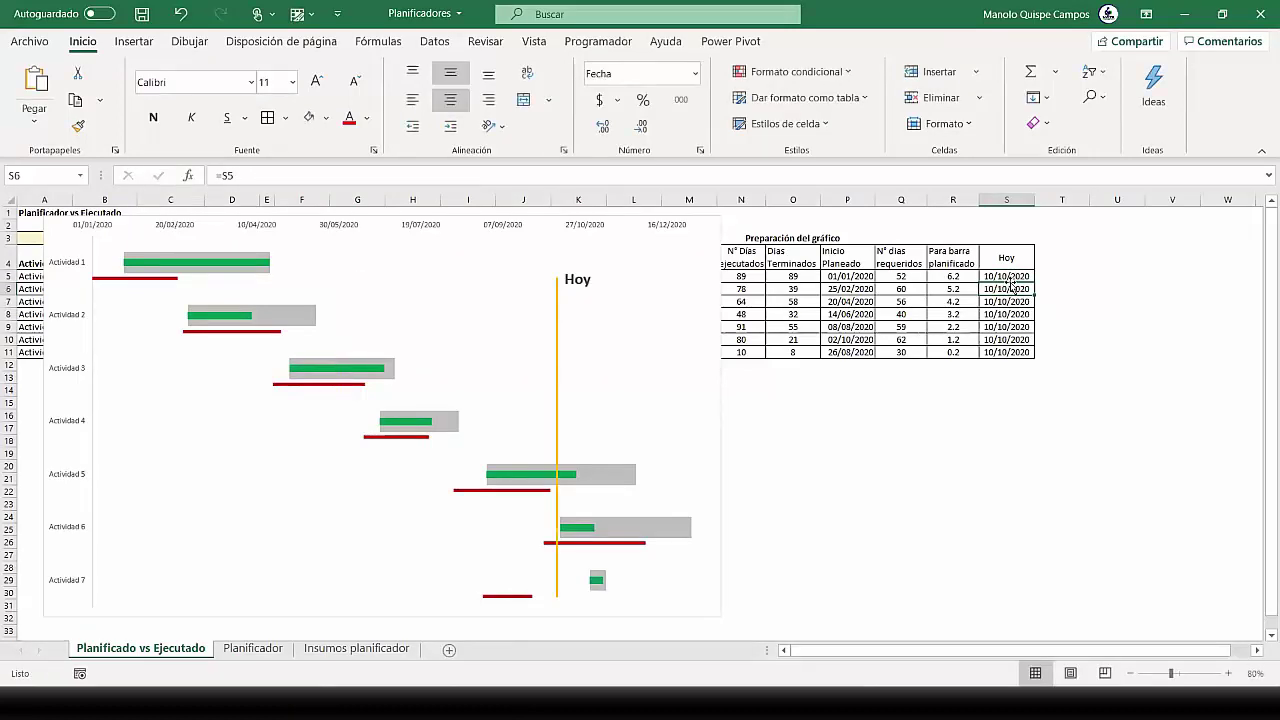